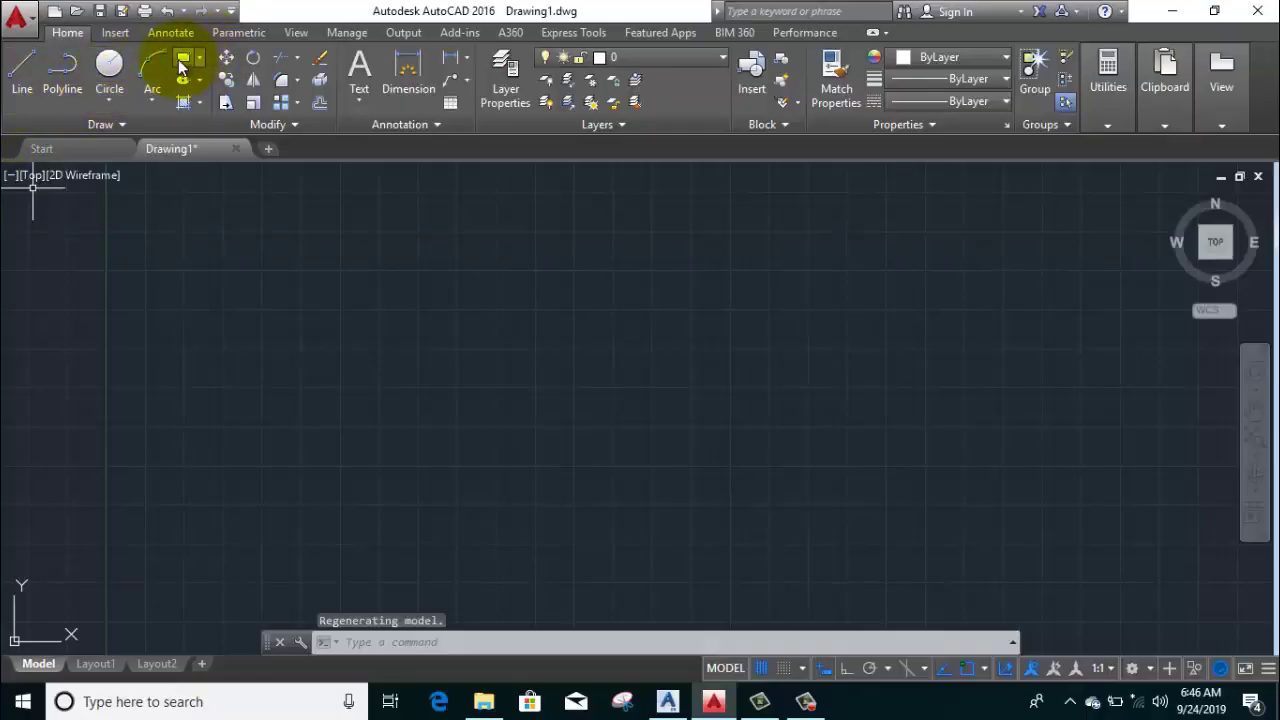
Draw a rectangle, then a circle to its right
click(183, 62)
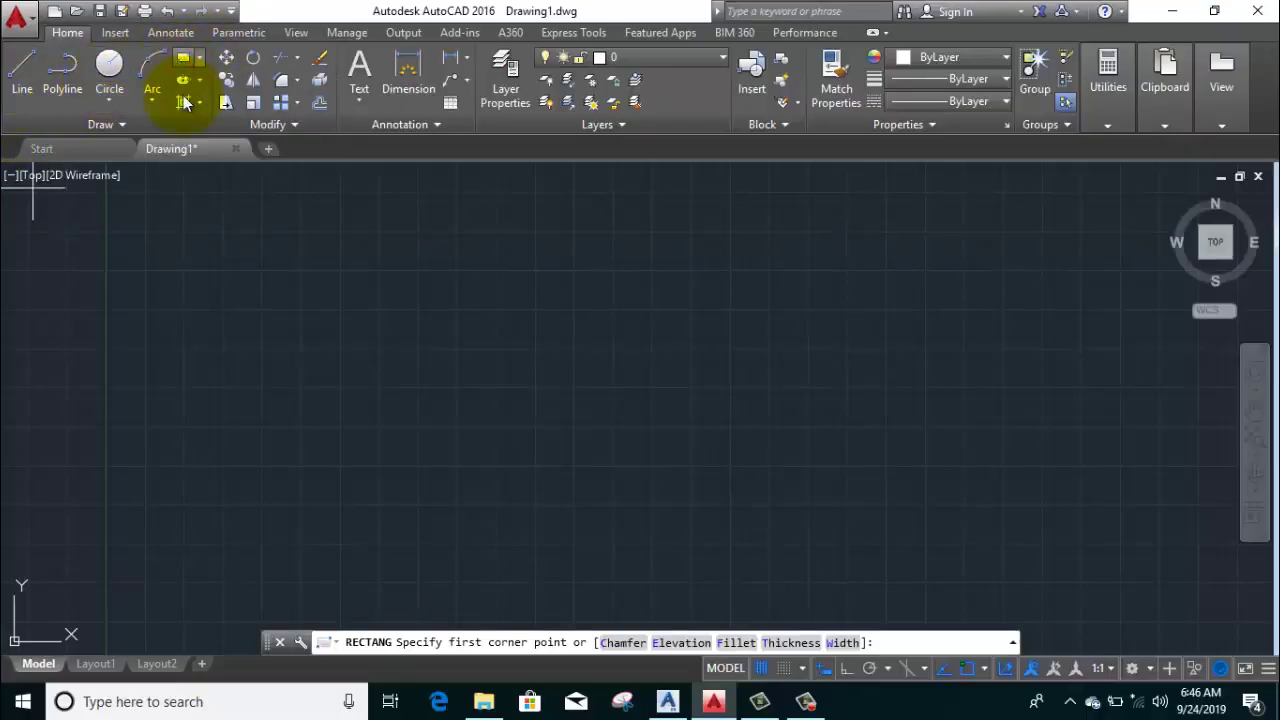
click(305, 309)
click(650, 434)
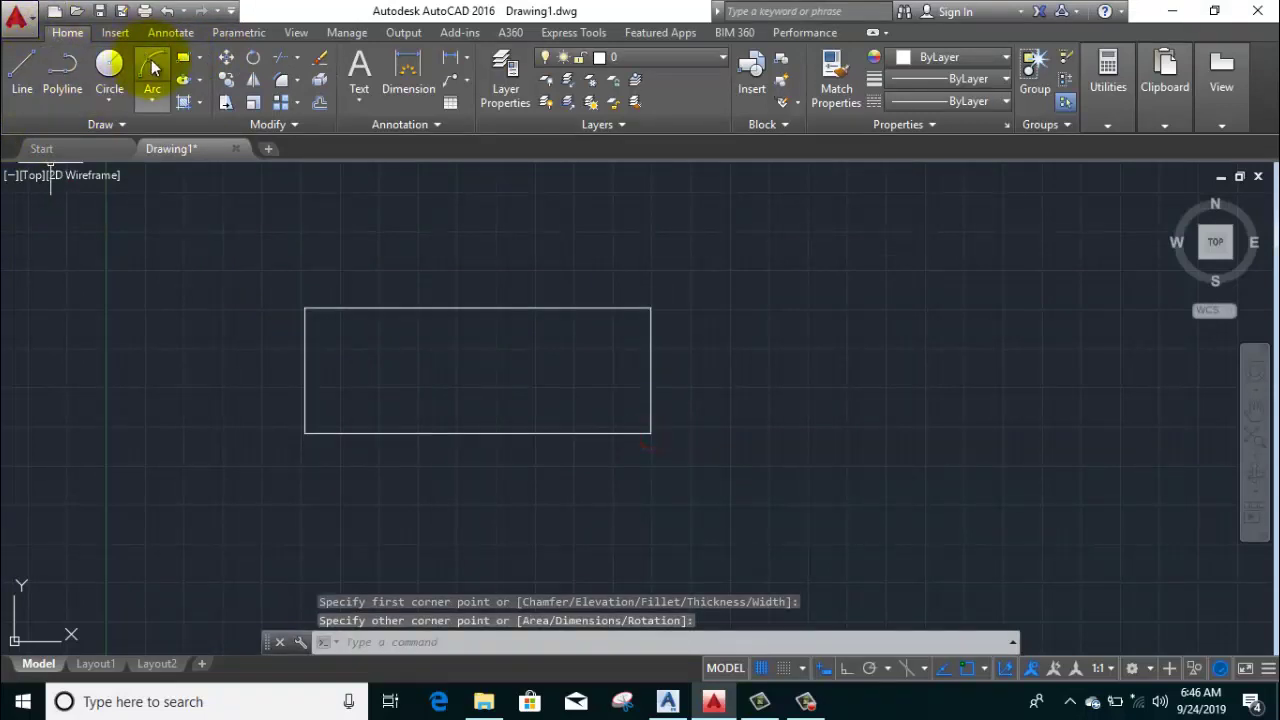
click(112, 72)
click(858, 389)
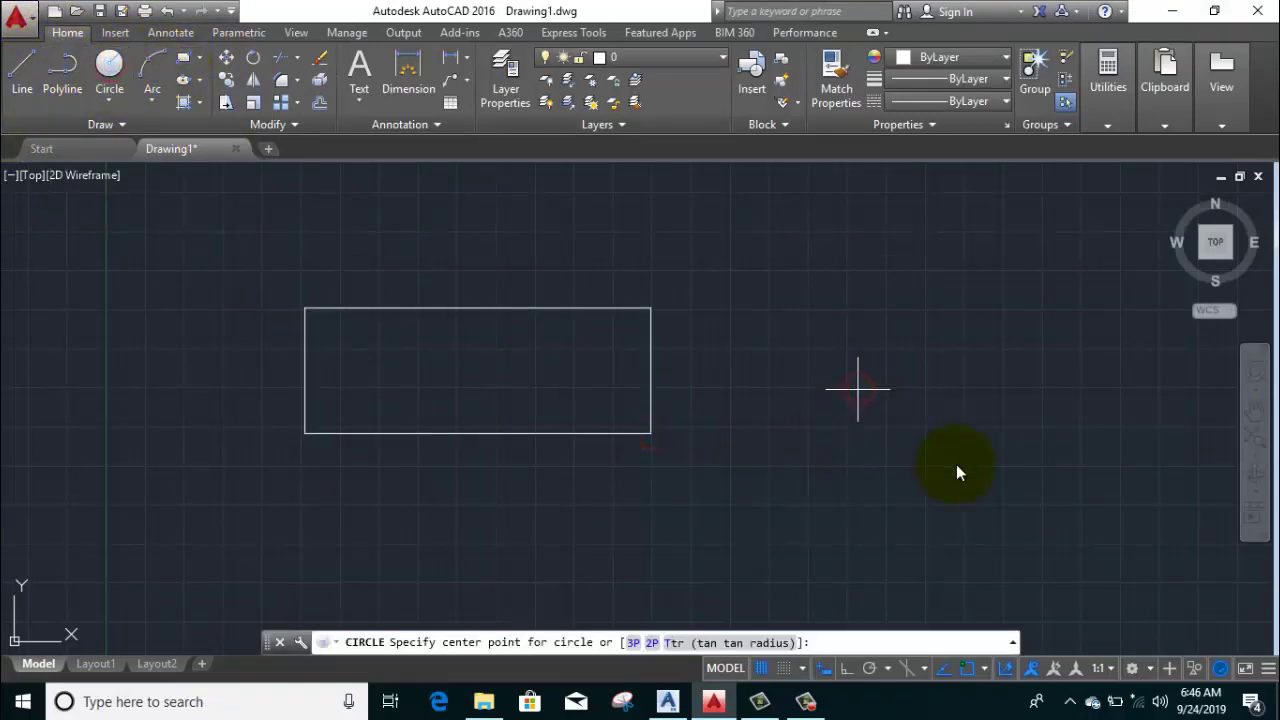
click(934, 457)
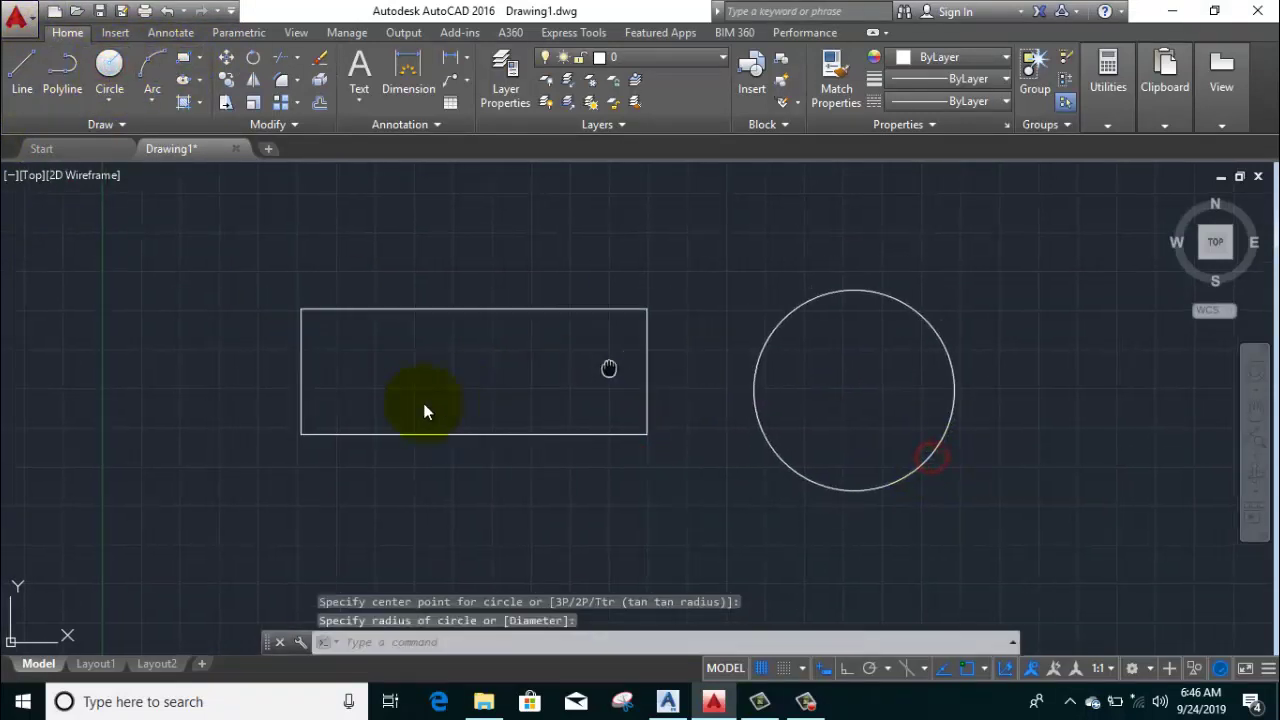
Draw a slanted line beside the circle
middle_drag(423, 409, 36, 475)
click(22, 68)
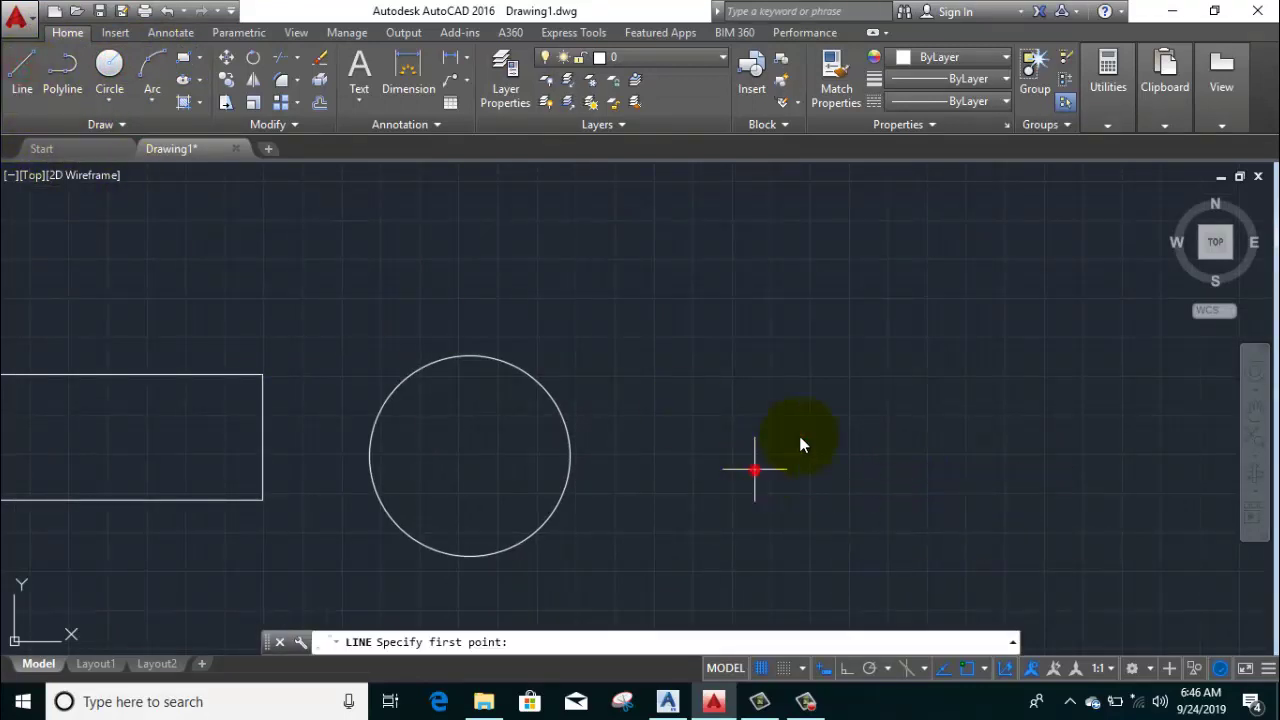
click(755, 468)
click(938, 329)
key(Return)
scroll(806, 271, down, 4)
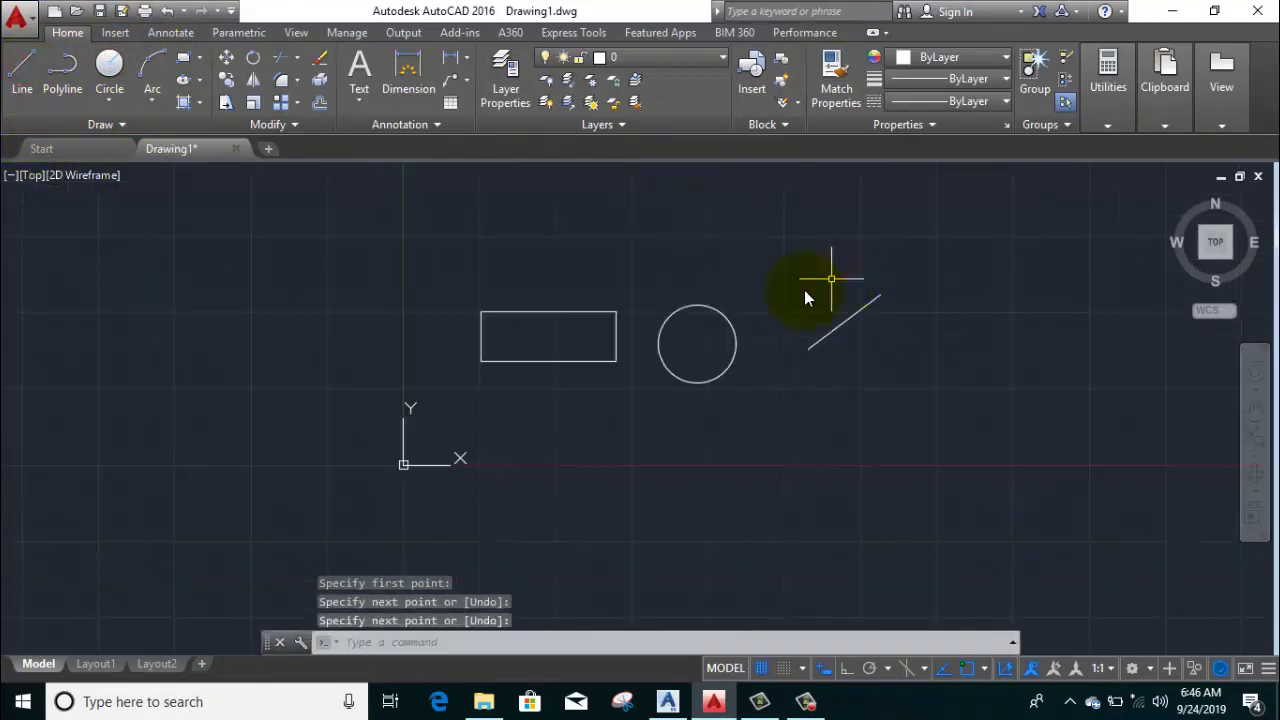
middle_drag(732, 304, 769, 316)
With Ortho on, draw a short horizontal line left of the rectangle, then show the Annotate tools
click(22, 68)
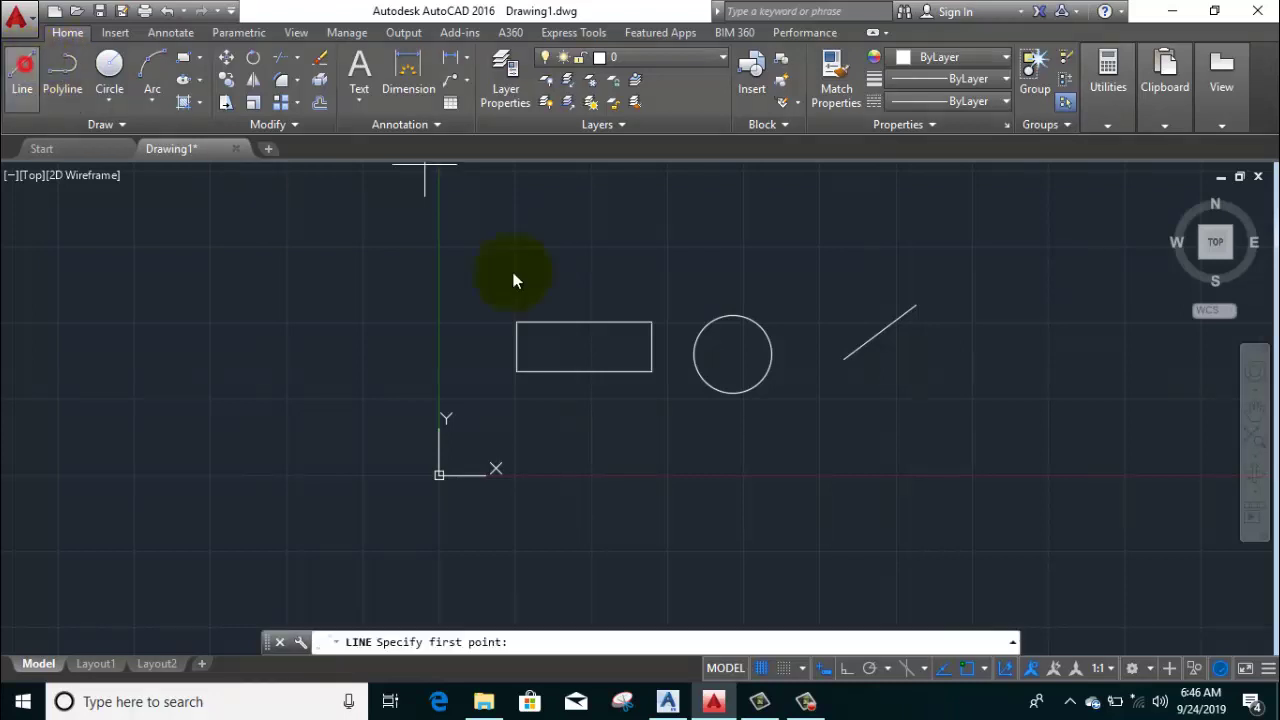
click(844, 668)
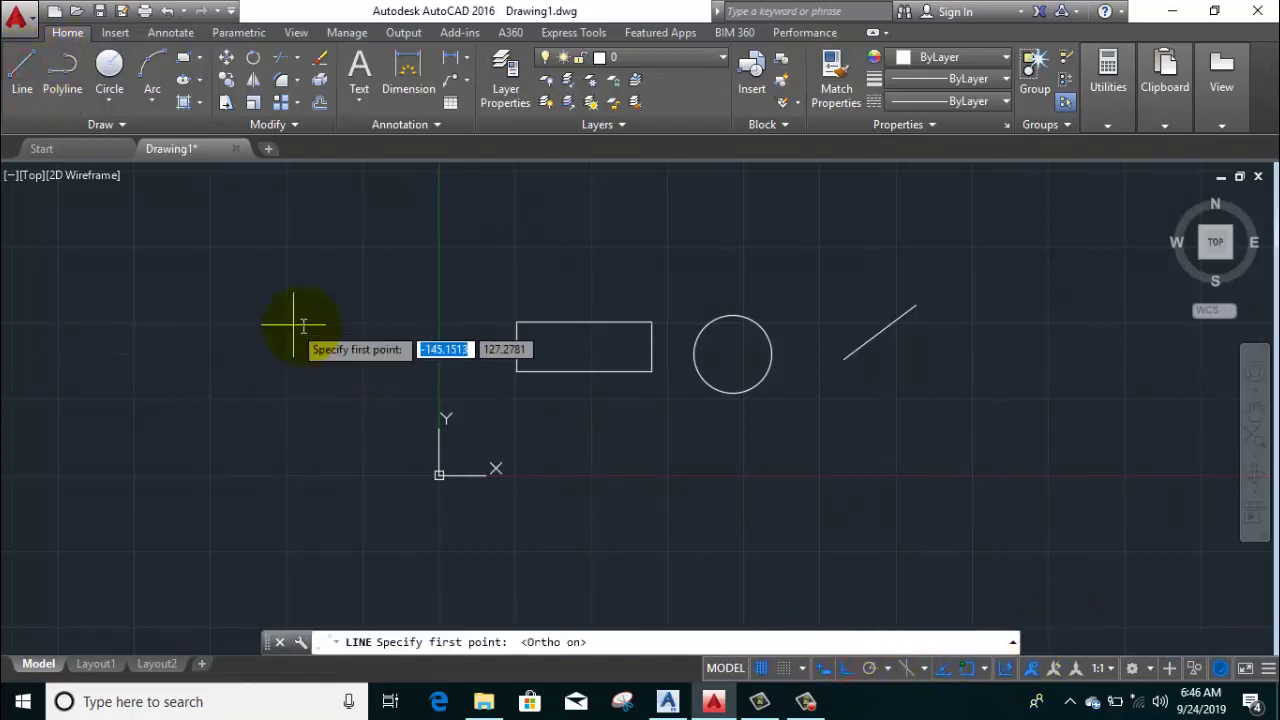
click(367, 338)
click(457, 338)
right_click(471, 266)
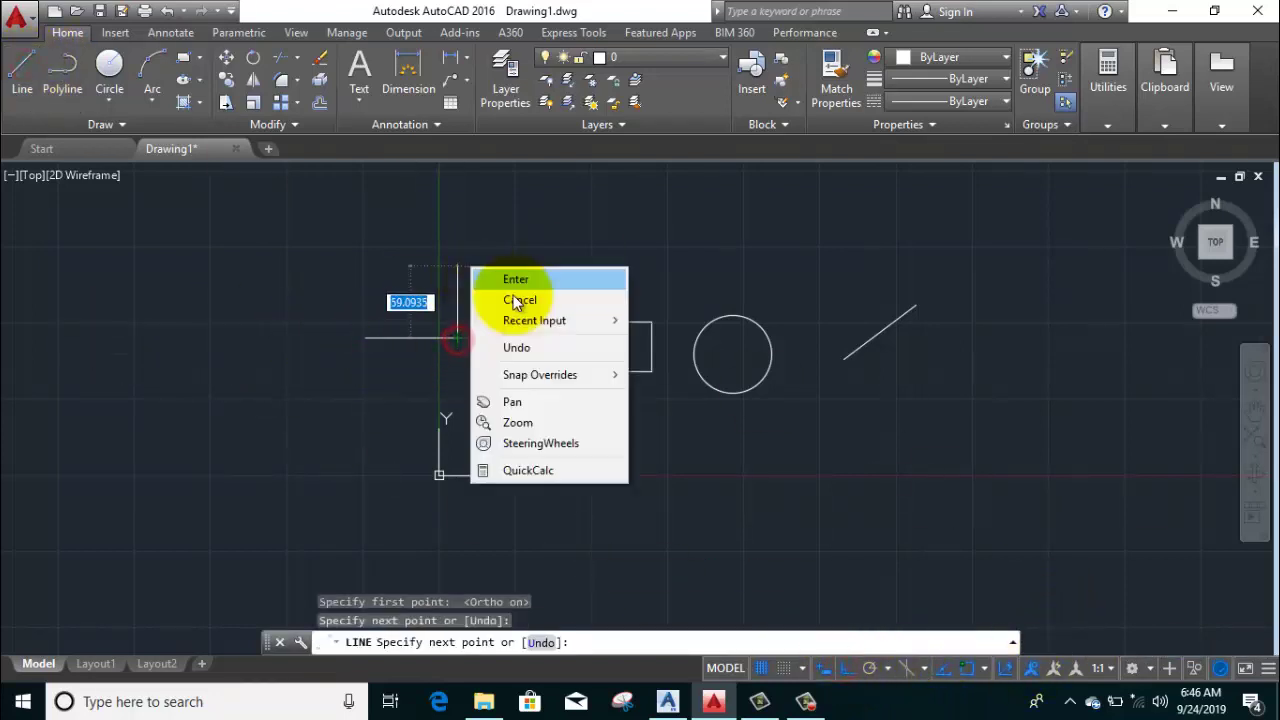
click(520, 300)
scroll(520, 292, up, 4)
middle_drag(609, 443, 591, 431)
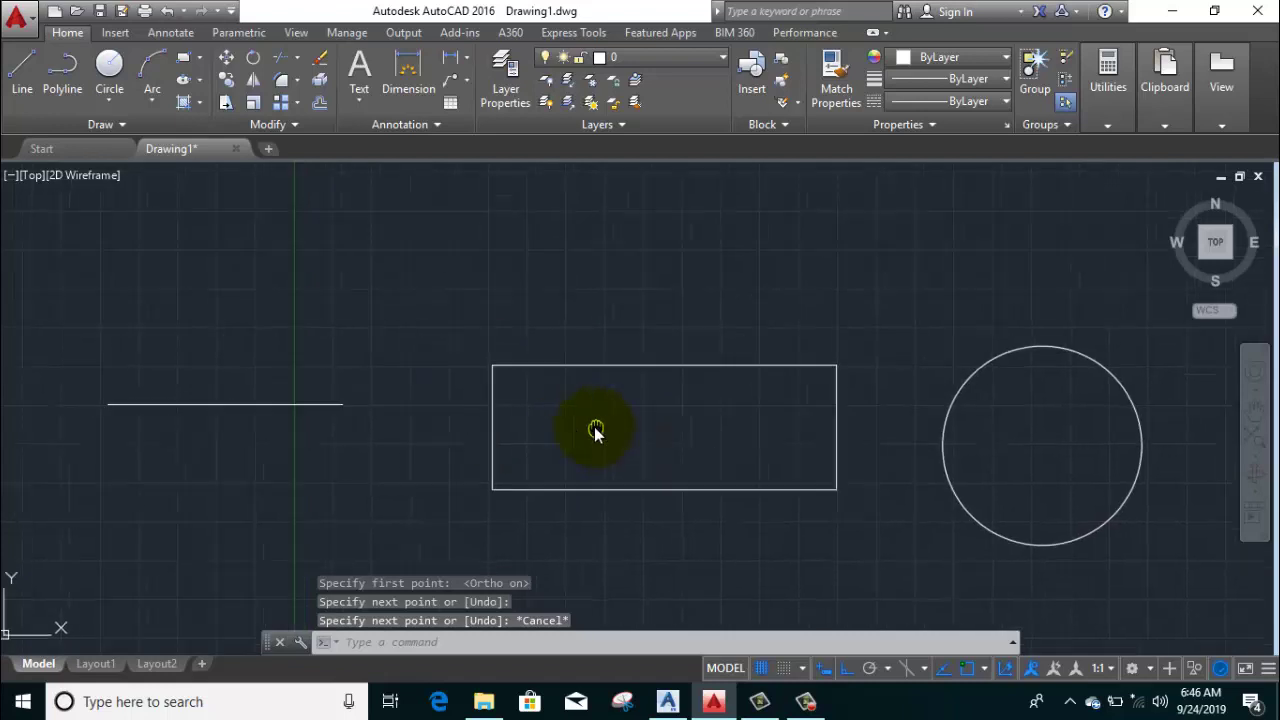
click(180, 37)
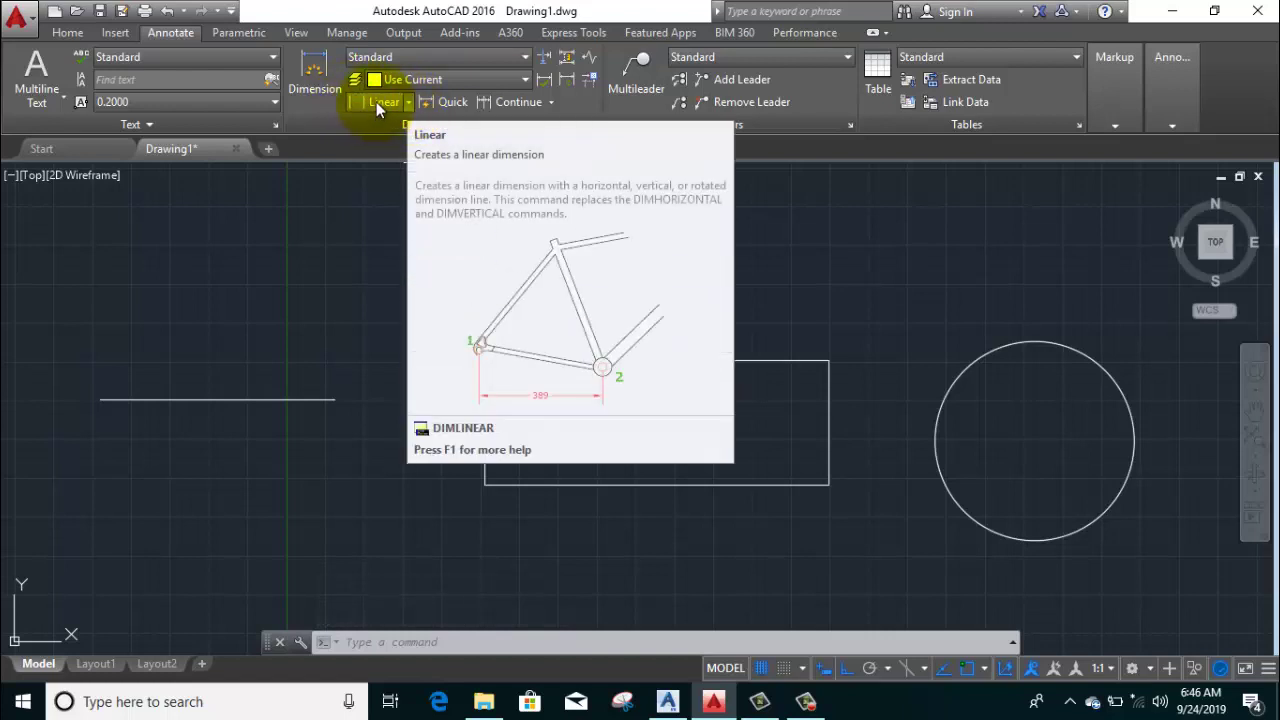
Add a linear dimension across the rectangle's top edge, placed just above it
click(376, 101)
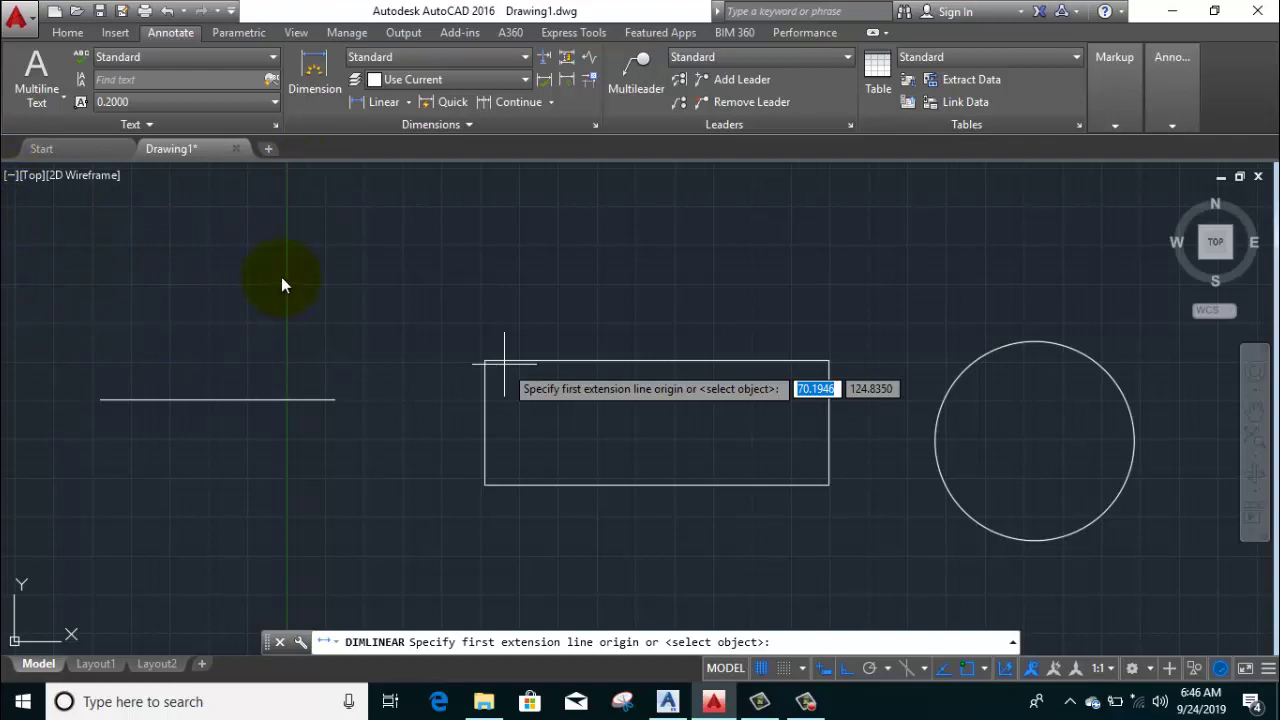
scroll(281, 277, down, 2)
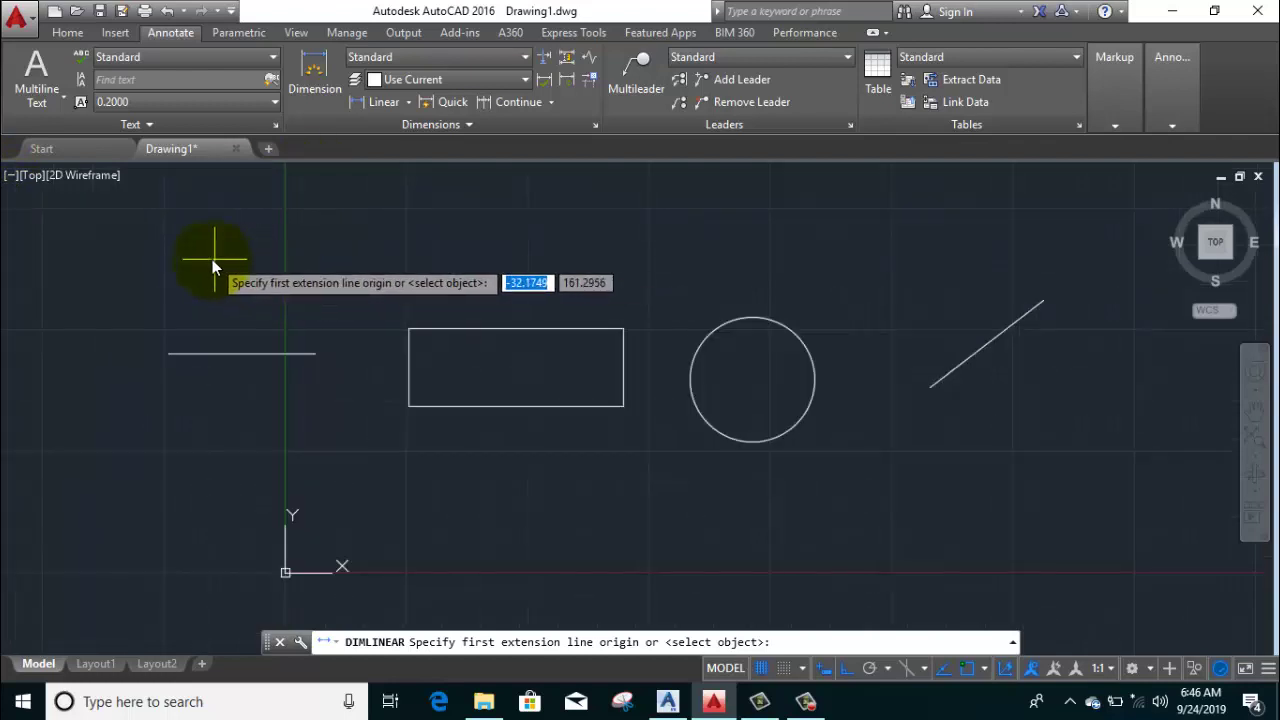
click(410, 330)
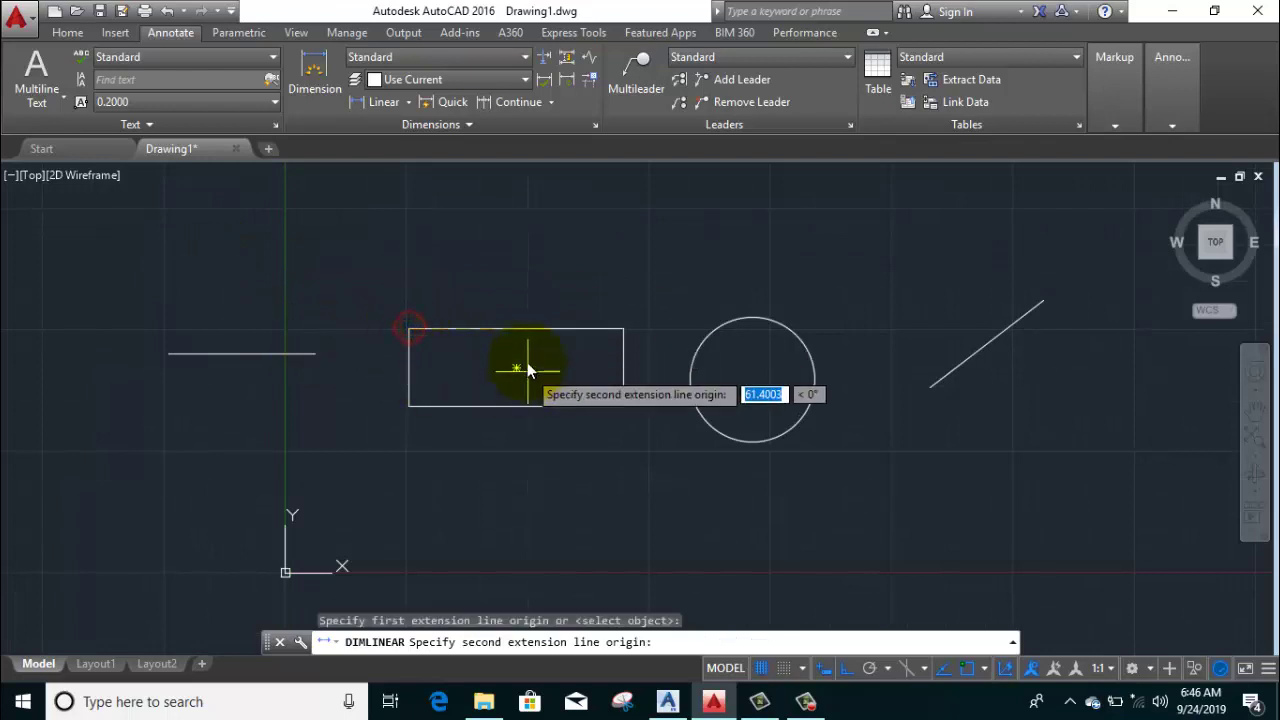
click(624, 329)
click(487, 320)
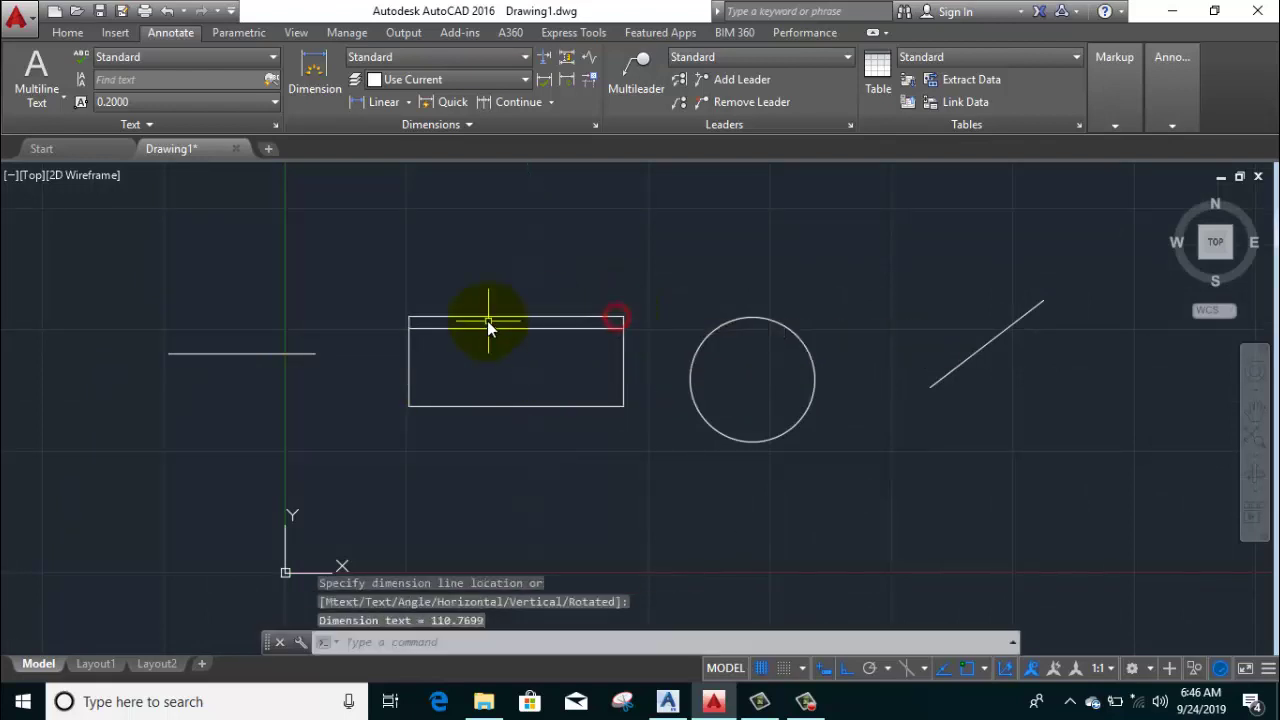
Zoom and pan around the drawing to inspect the 110.7699 dimension
scroll(512, 320, up, 5)
scroll(512, 322, up, 3)
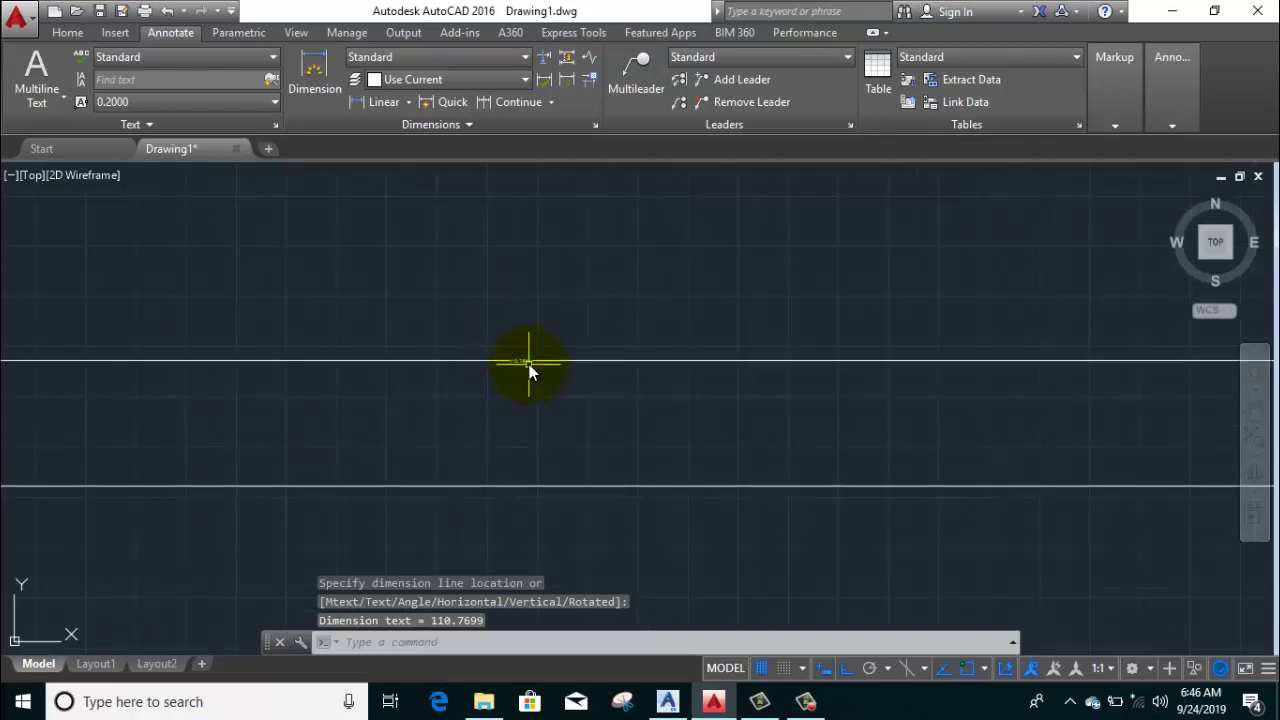
scroll(528, 363, up, 3)
scroll(528, 363, up, 2)
scroll(445, 318, down, 5)
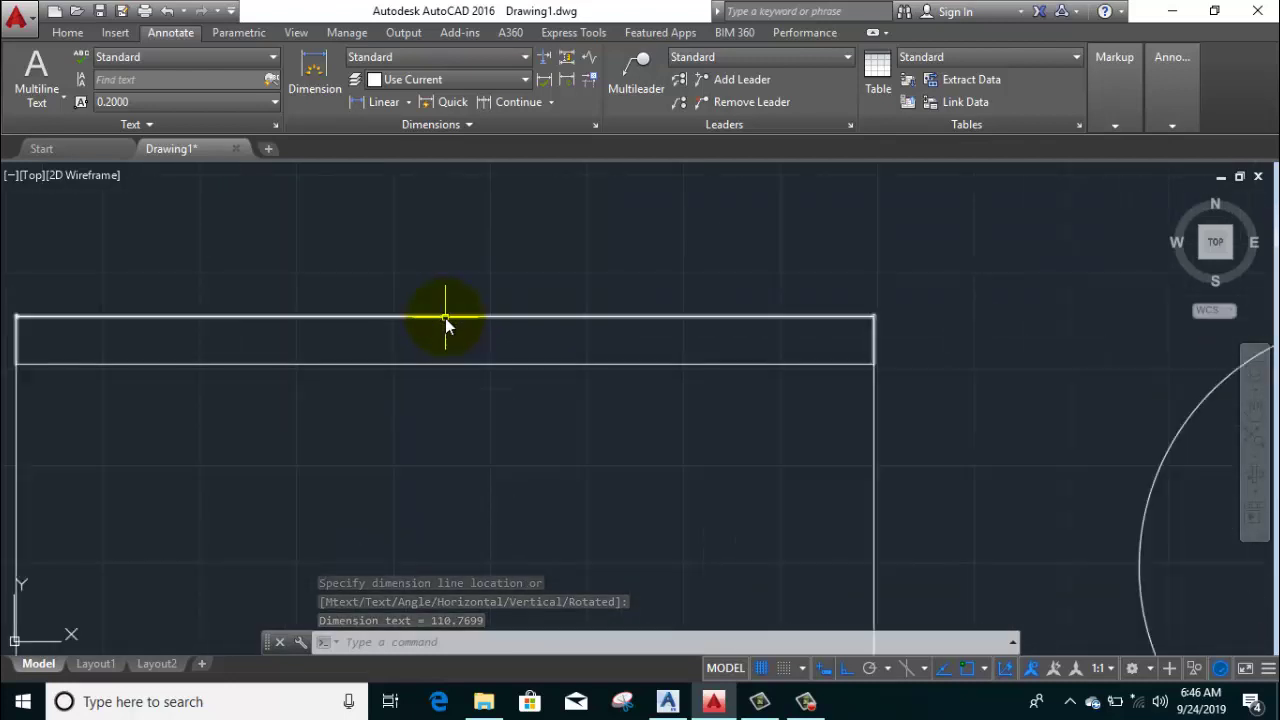
scroll(850, 316, up, 2)
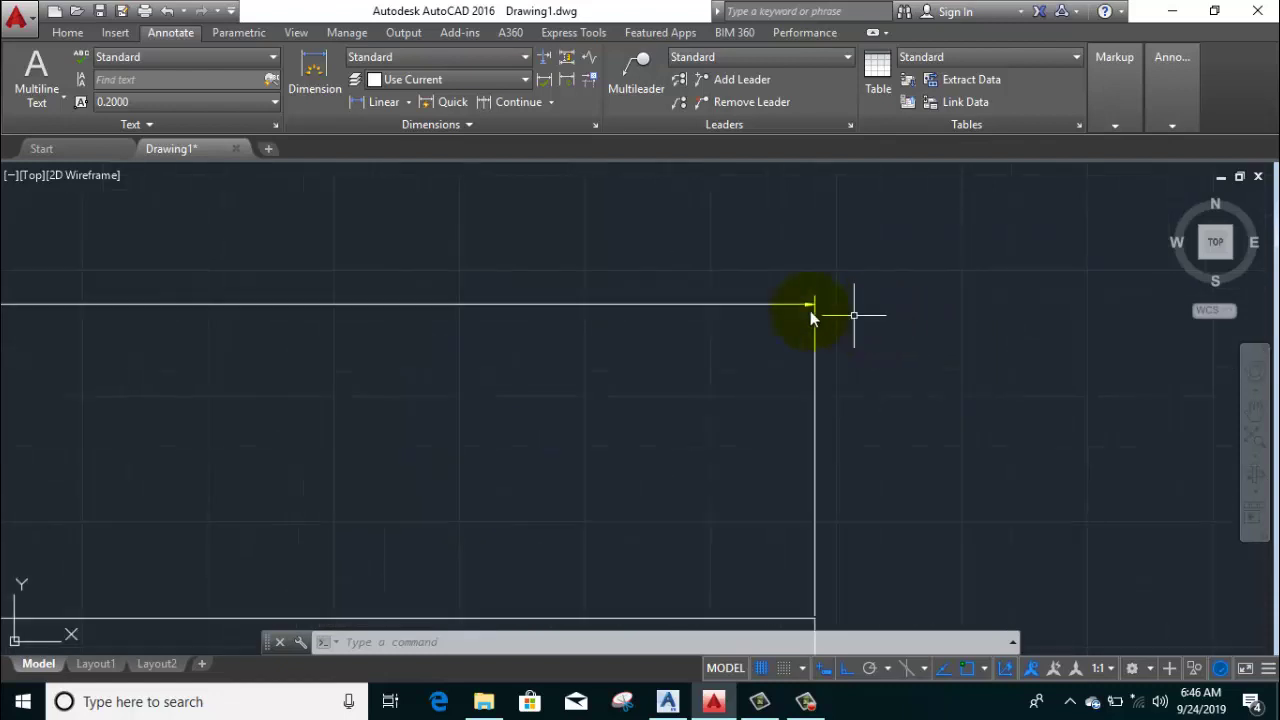
scroll(795, 303, up, 3)
scroll(1025, 296, up, 2)
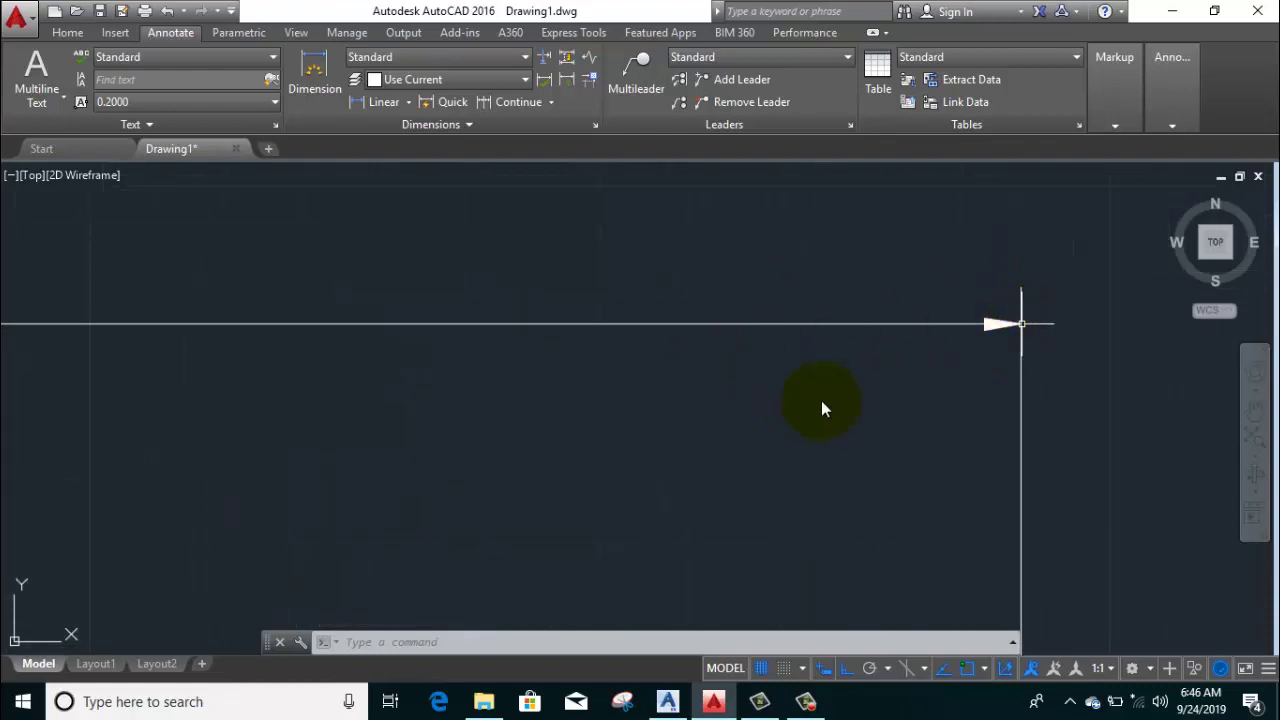
scroll(823, 412, down, 2)
scroll(790, 348, down, 1)
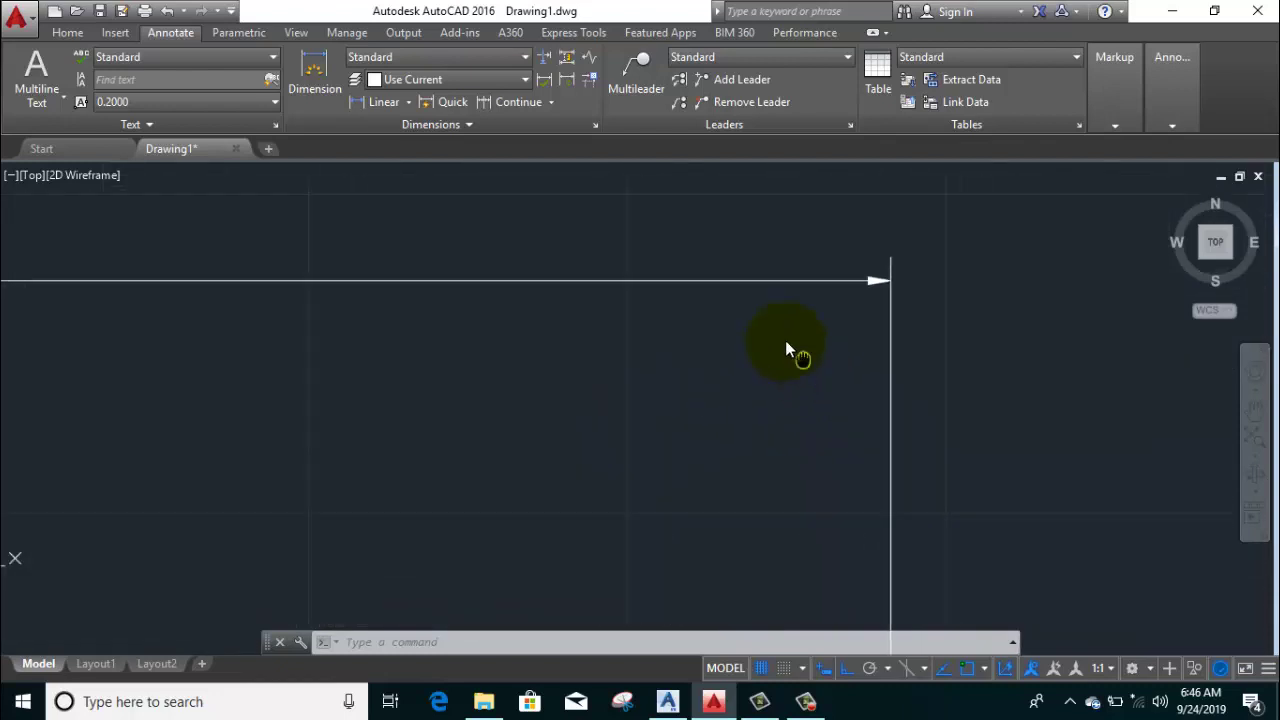
scroll(760, 338, down, 1)
scroll(795, 300, down, 2)
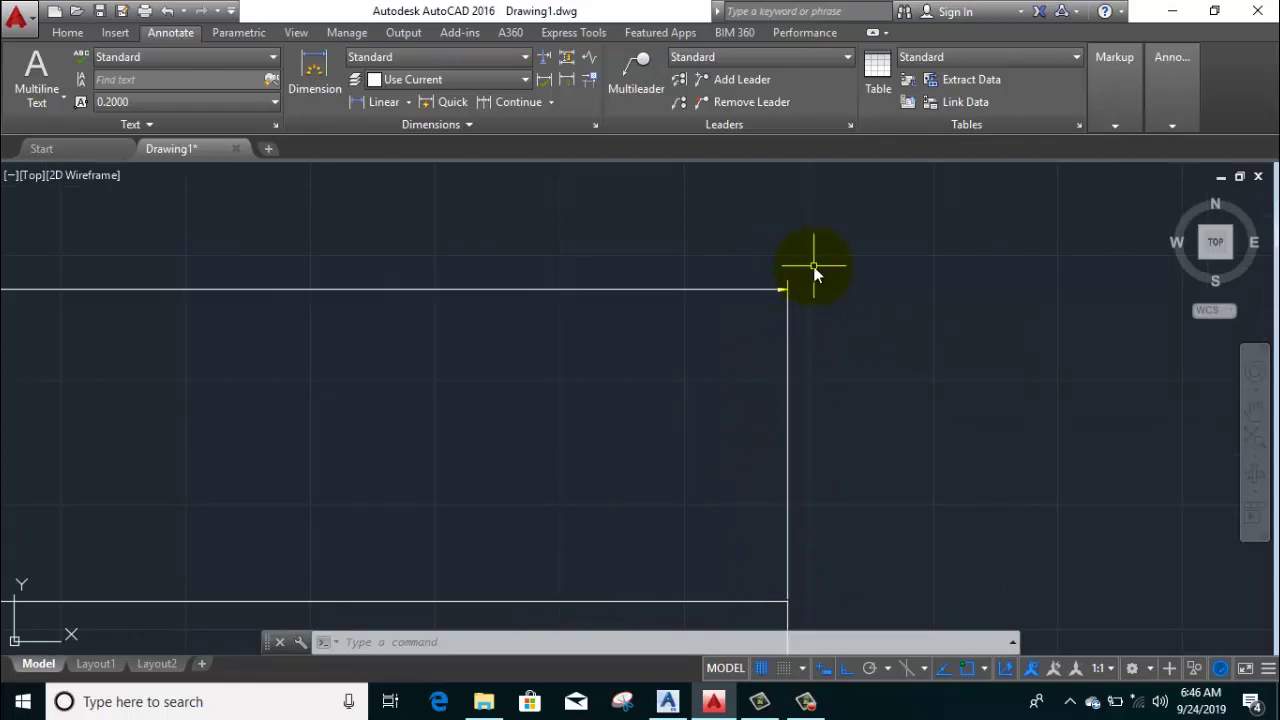
scroll(1134, 292, down, 3)
scroll(471, 292, up, 3)
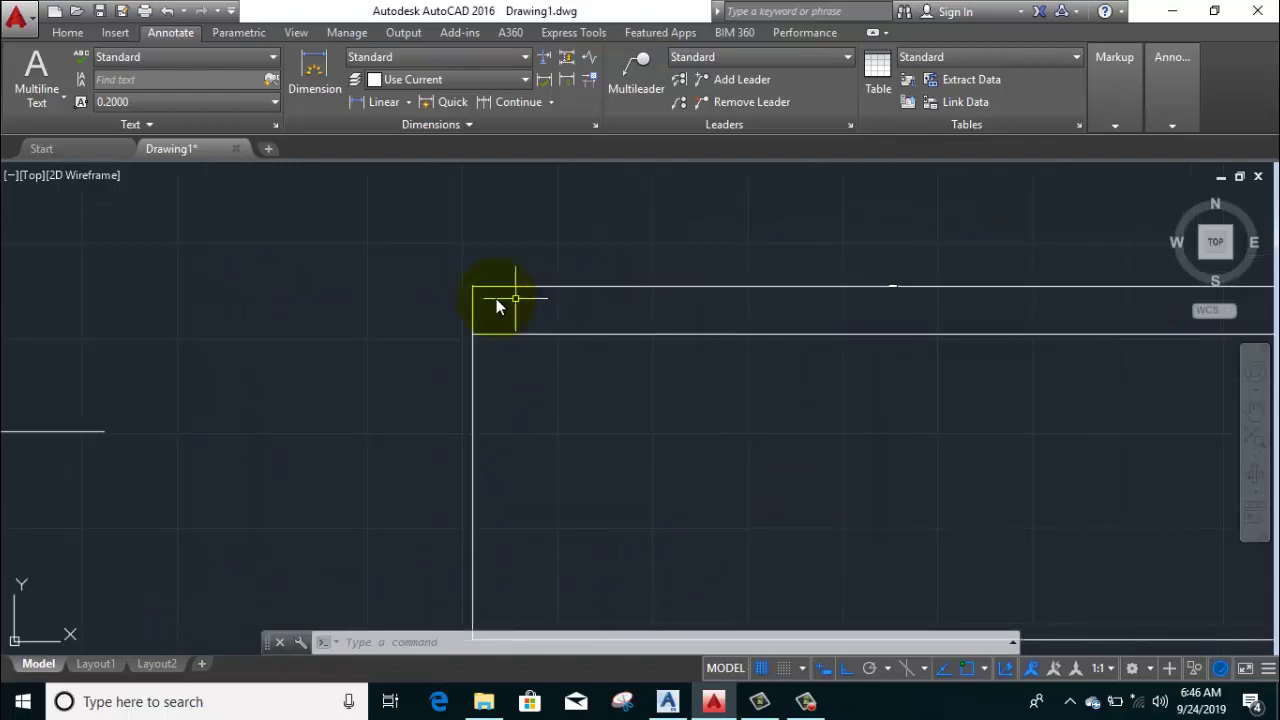
scroll(495, 284, up, 5)
scroll(508, 300, down, 2)
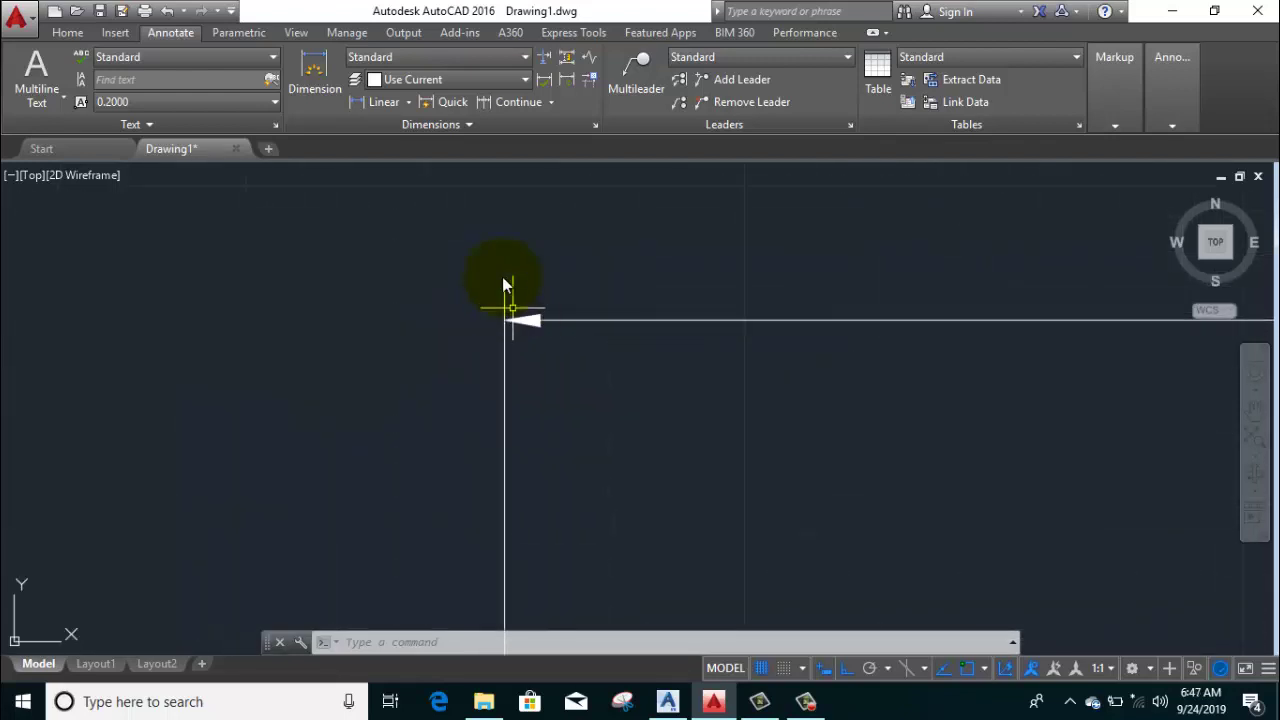
scroll(503, 286, down, 3)
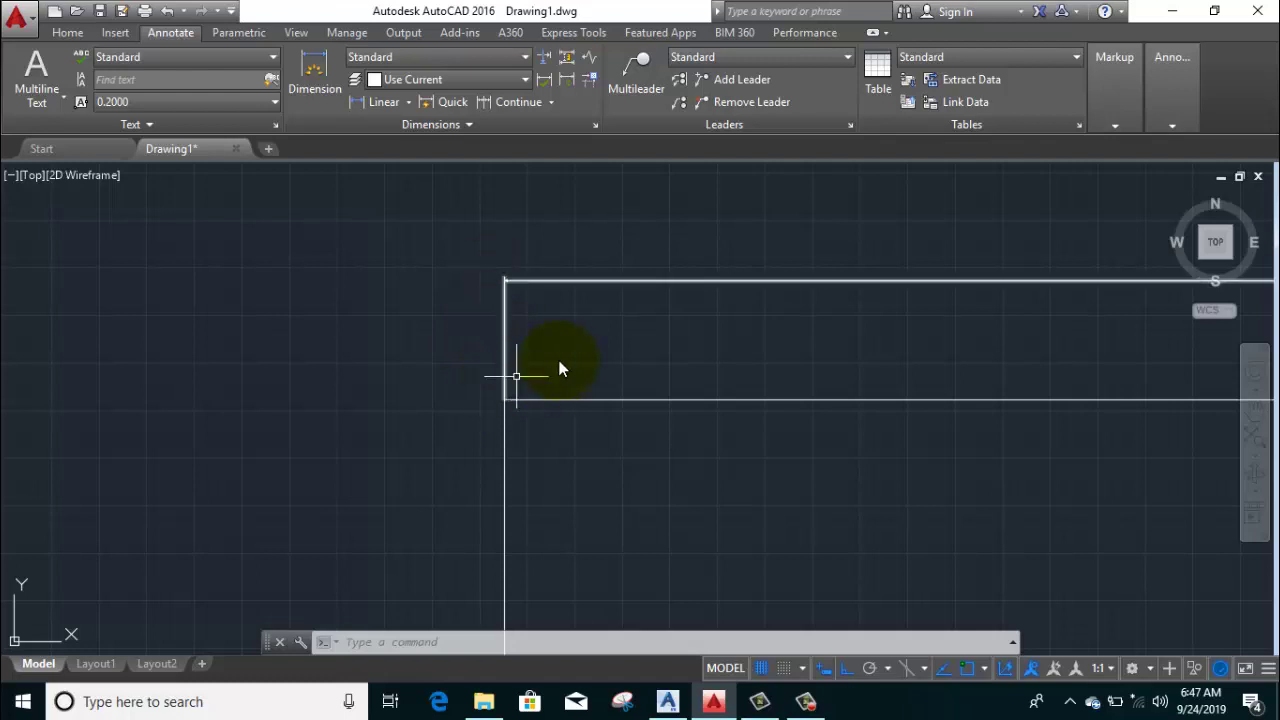
mouse_move(560, 363)
middle_down()
mouse_move(390, 409)
mouse_move(334, 325)
middle_up()
scroll(695, 388, down, 2)
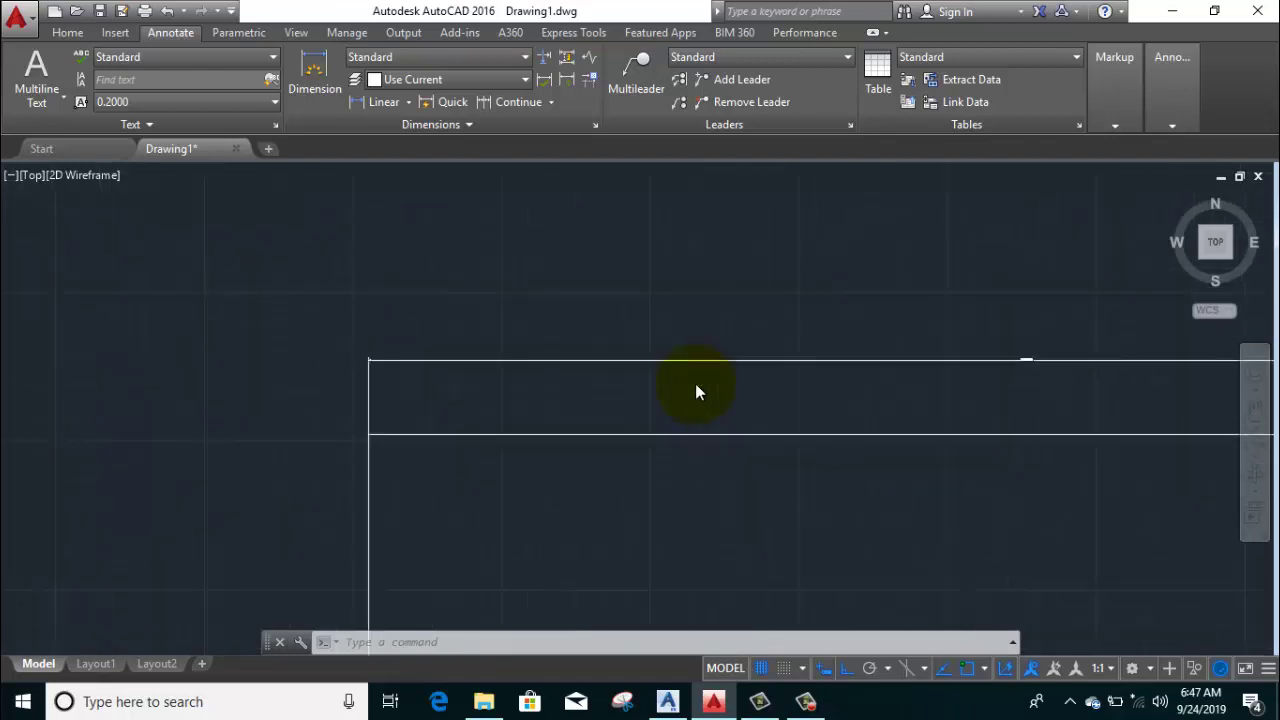
scroll(666, 380, down, 2)
middle_drag(666, 380, 437, 357)
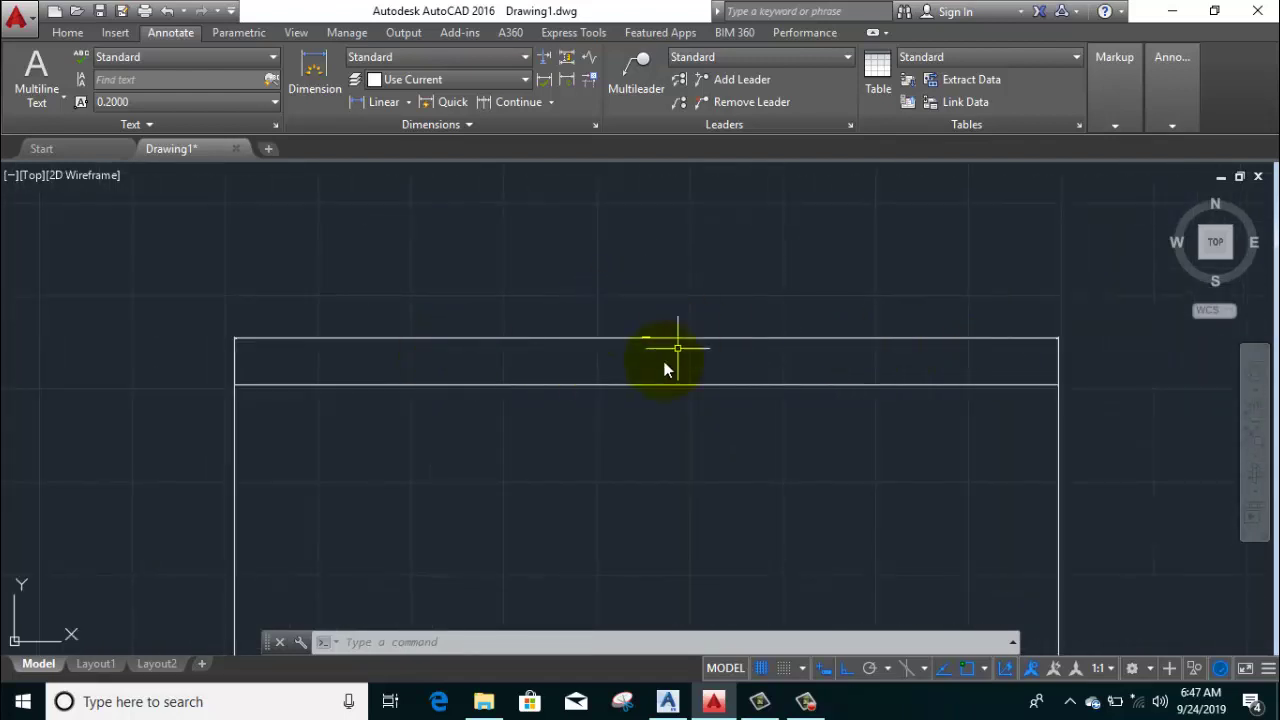
scroll(674, 351, up, 2)
scroll(660, 349, up, 4)
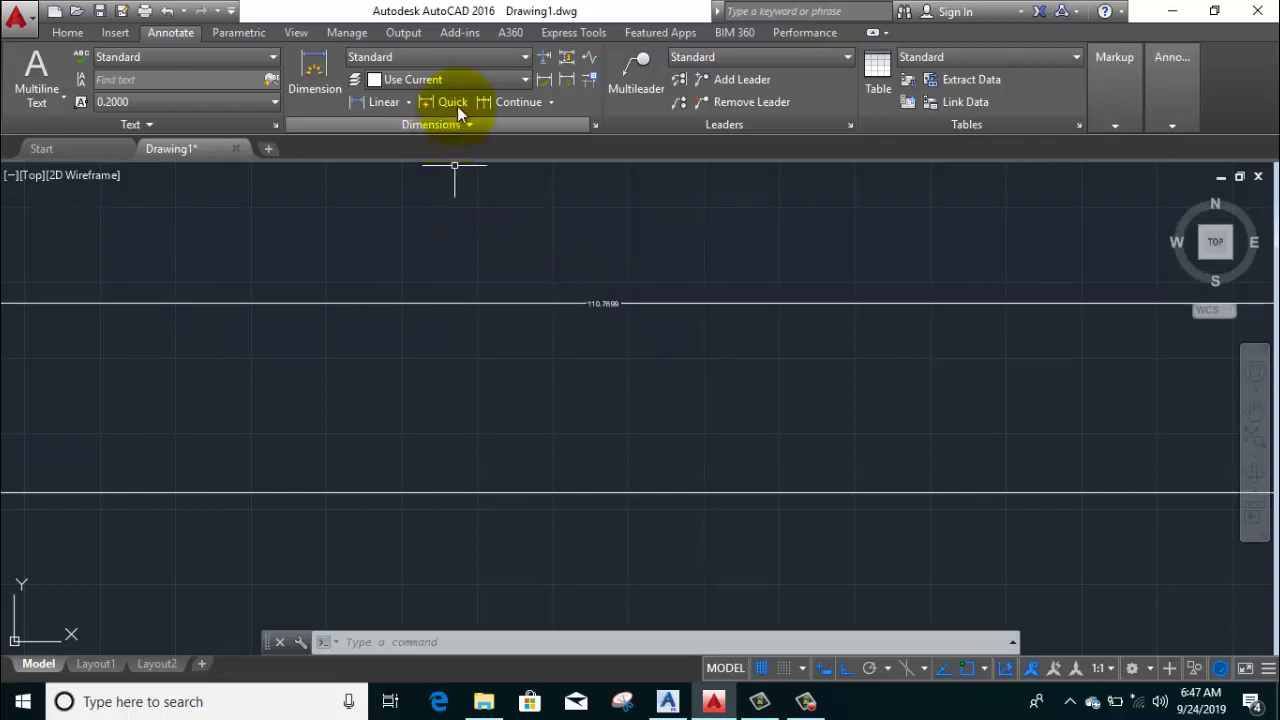
Open the Dimension Style Manager from the dimension style list
click(459, 57)
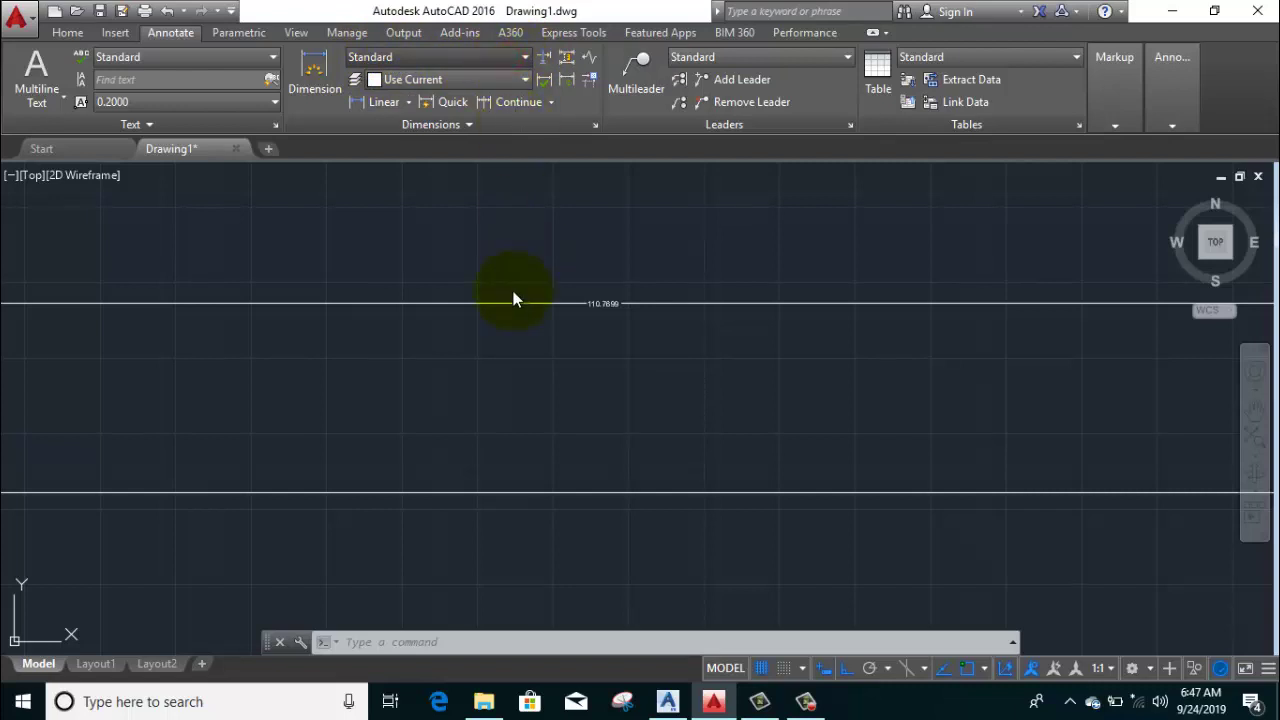
scroll(513, 293, down, 2)
scroll(513, 293, down, 2)
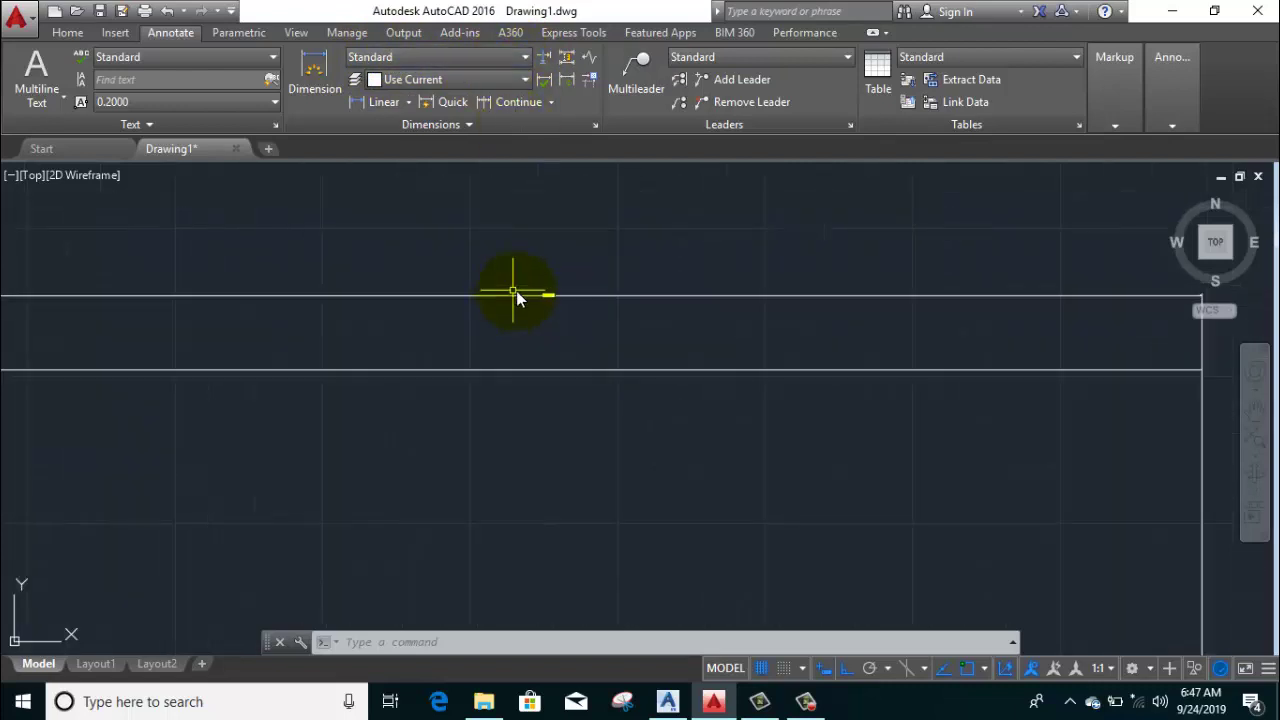
click(444, 60)
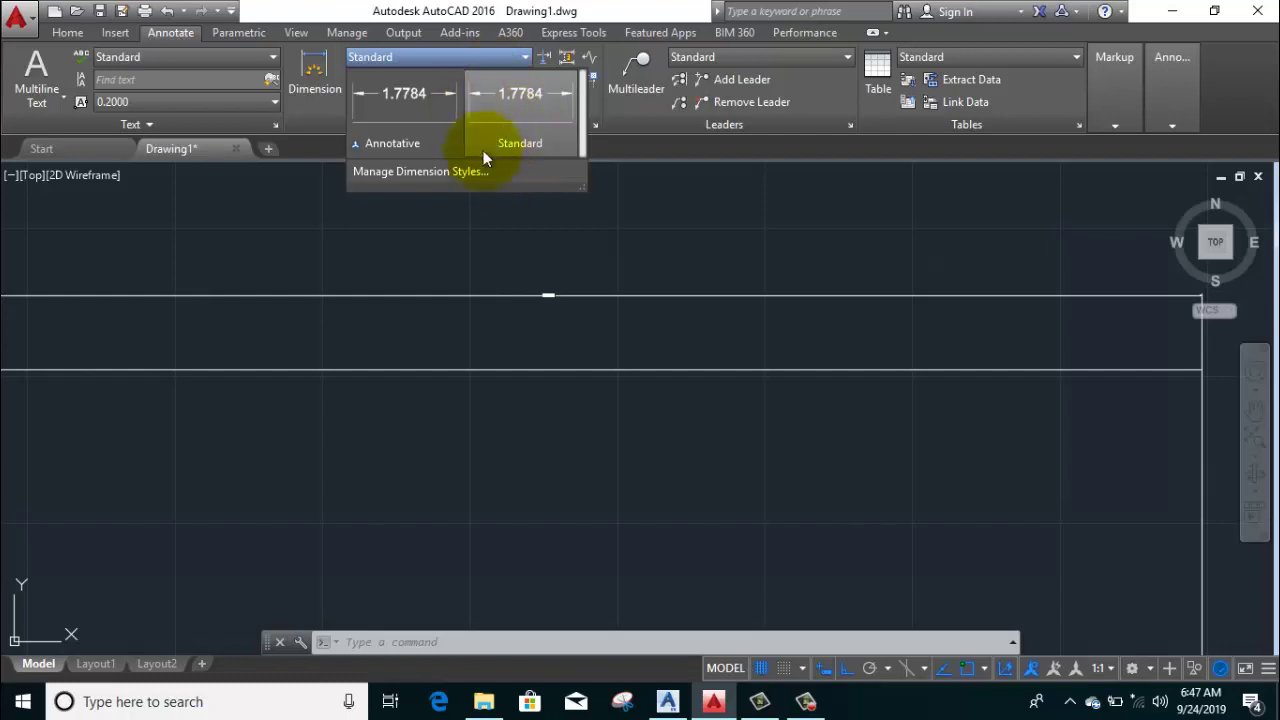
click(427, 173)
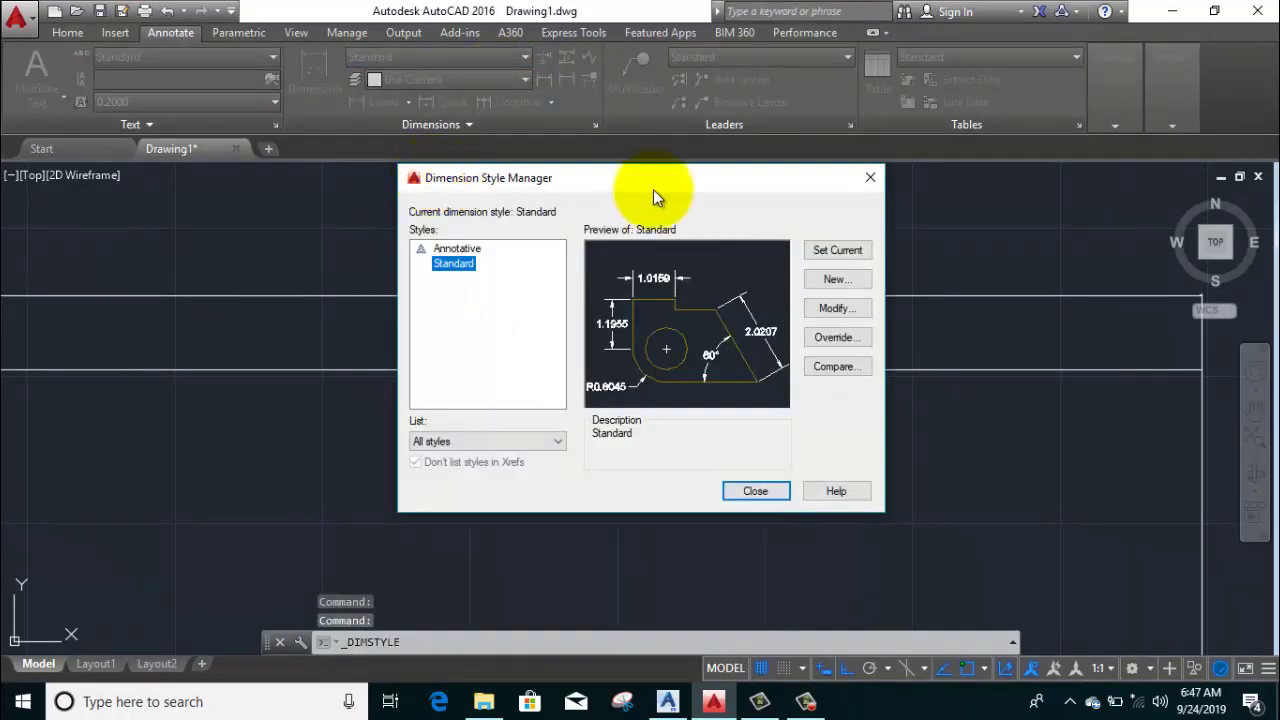
Edit the Standard dimension style and show its Lines settings
click(840, 308)
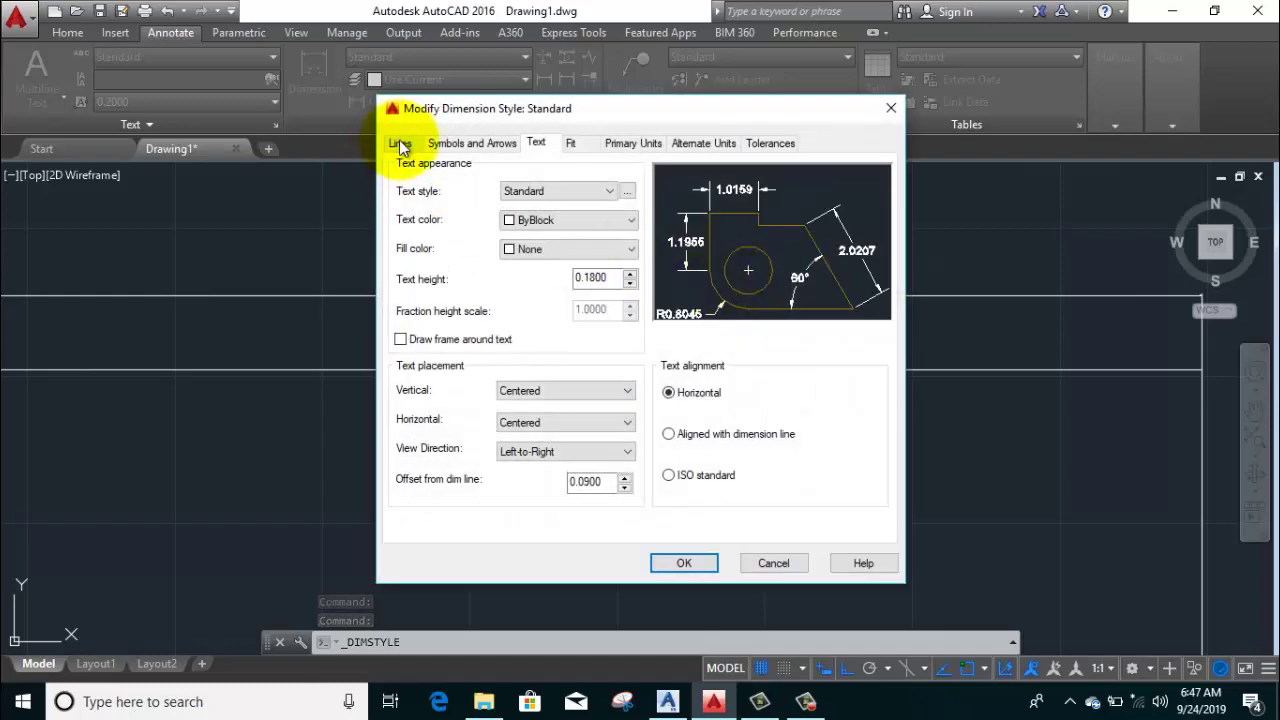
click(891, 108)
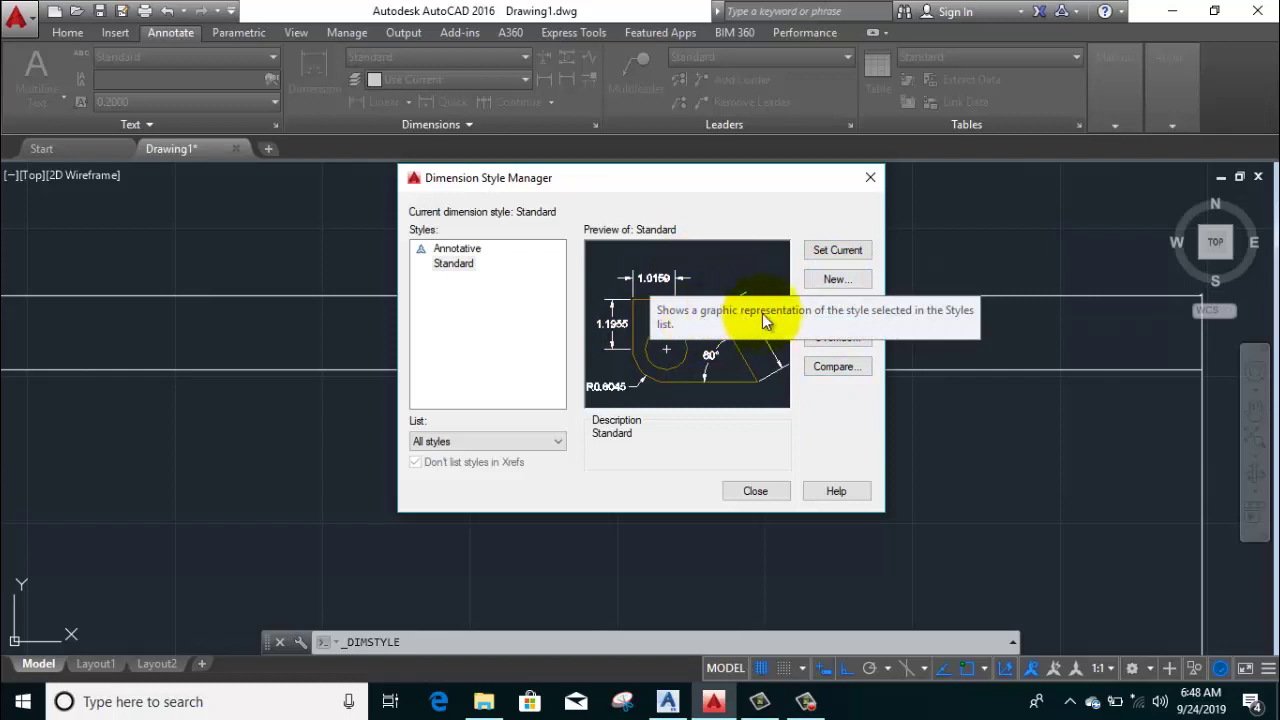
click(832, 307)
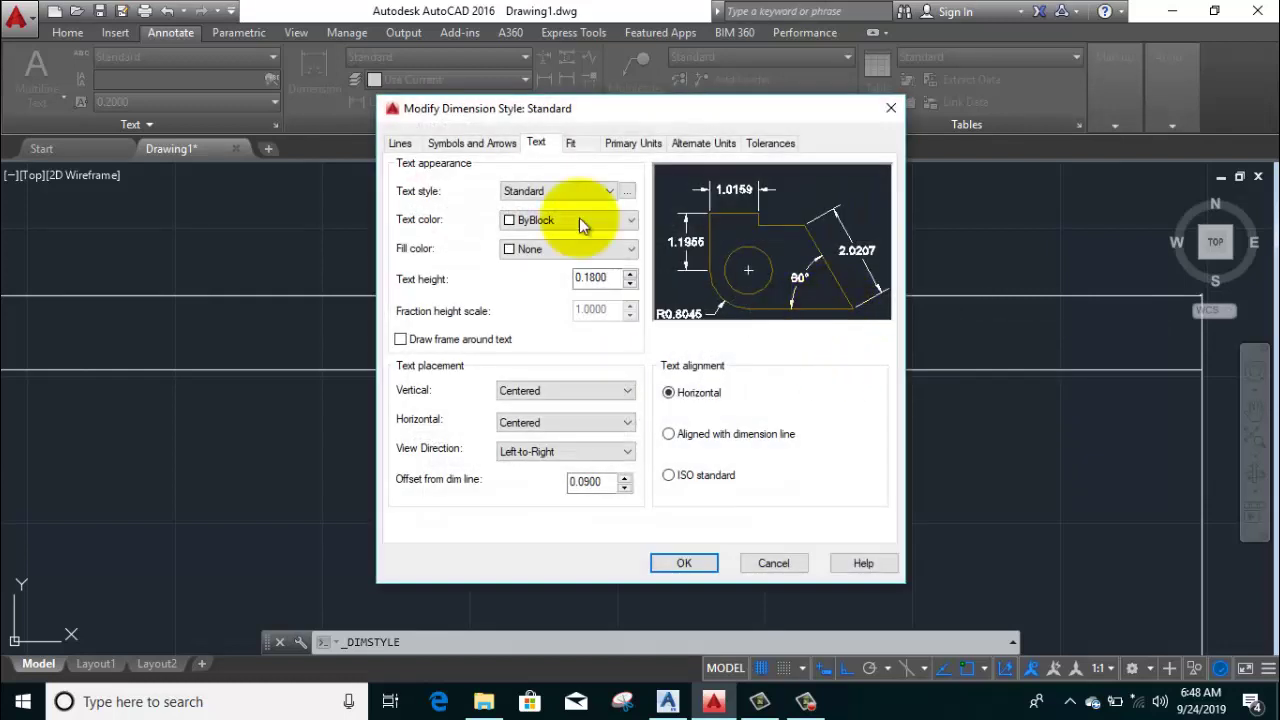
click(400, 145)
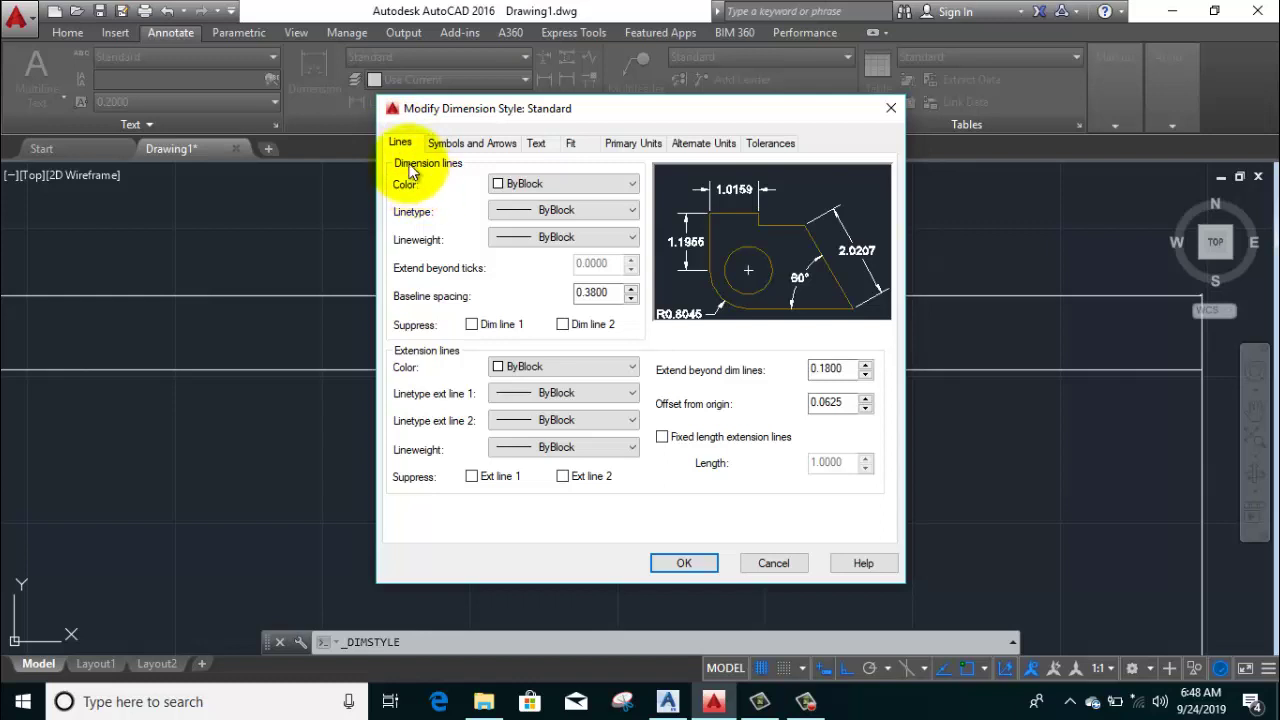
Make the dimension lines Red, browsing linetypes without changing the ByBlock linetype
click(554, 183)
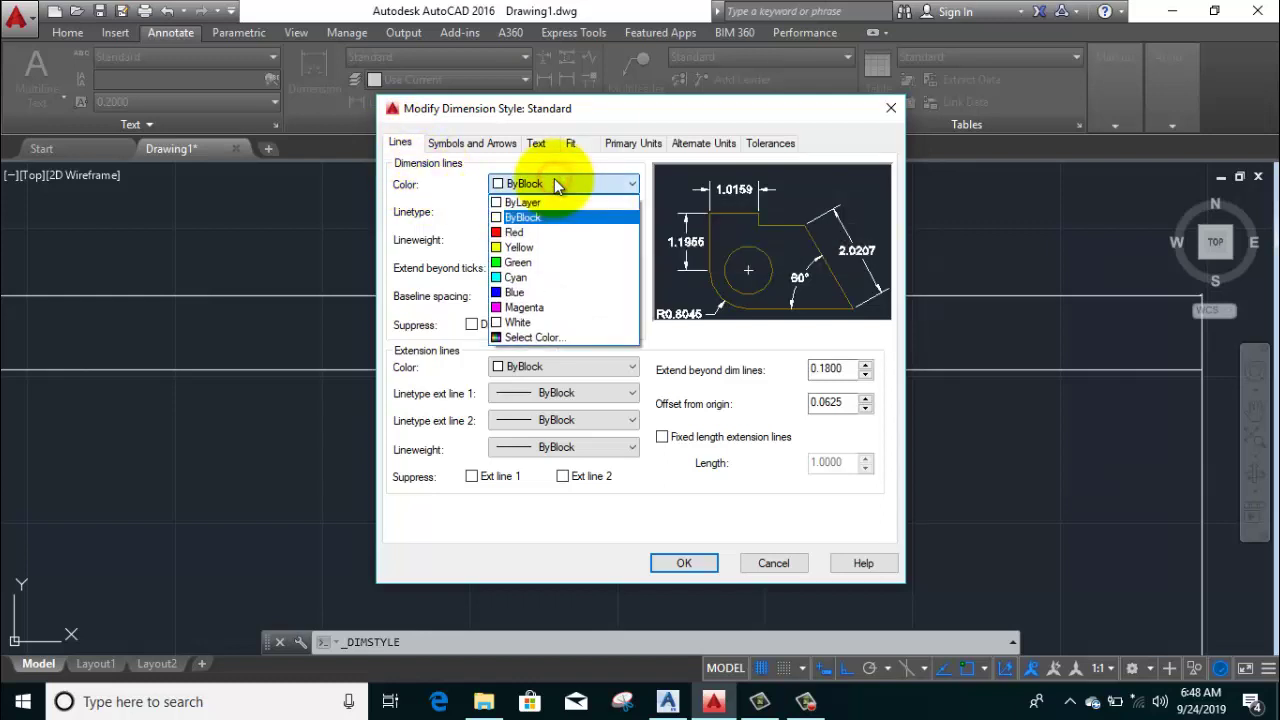
click(535, 232)
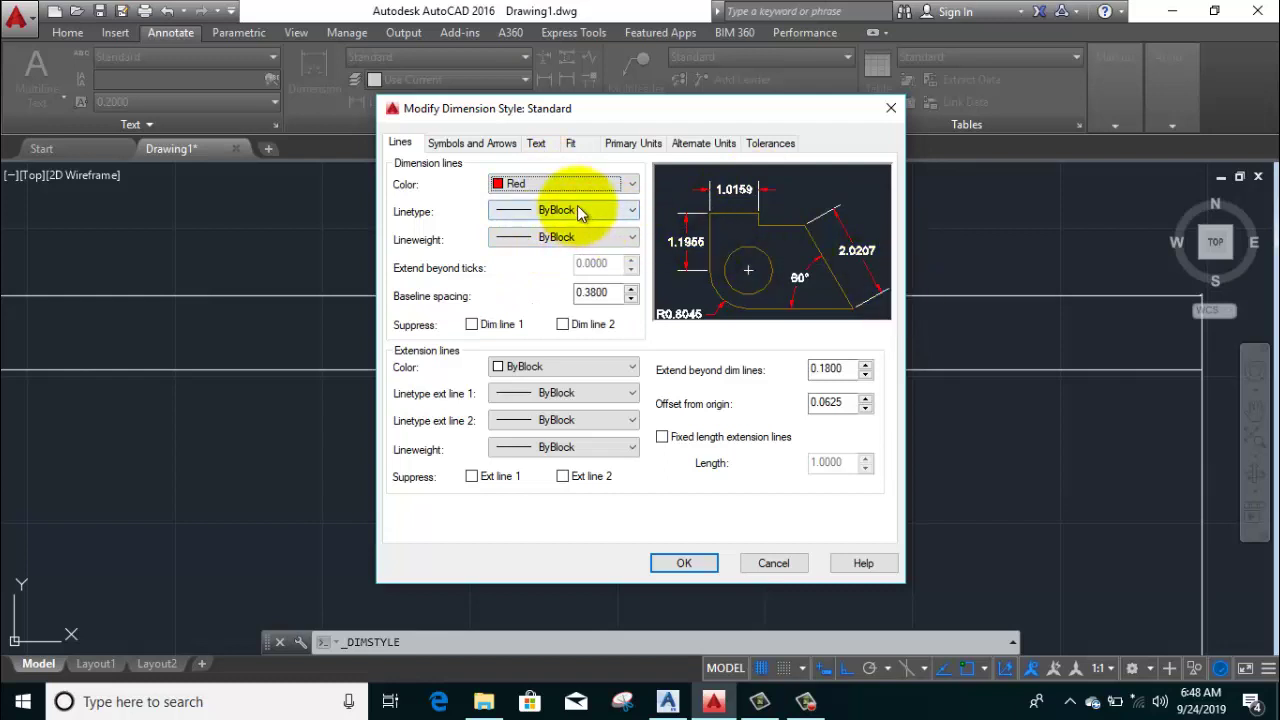
click(578, 210)
click(578, 210)
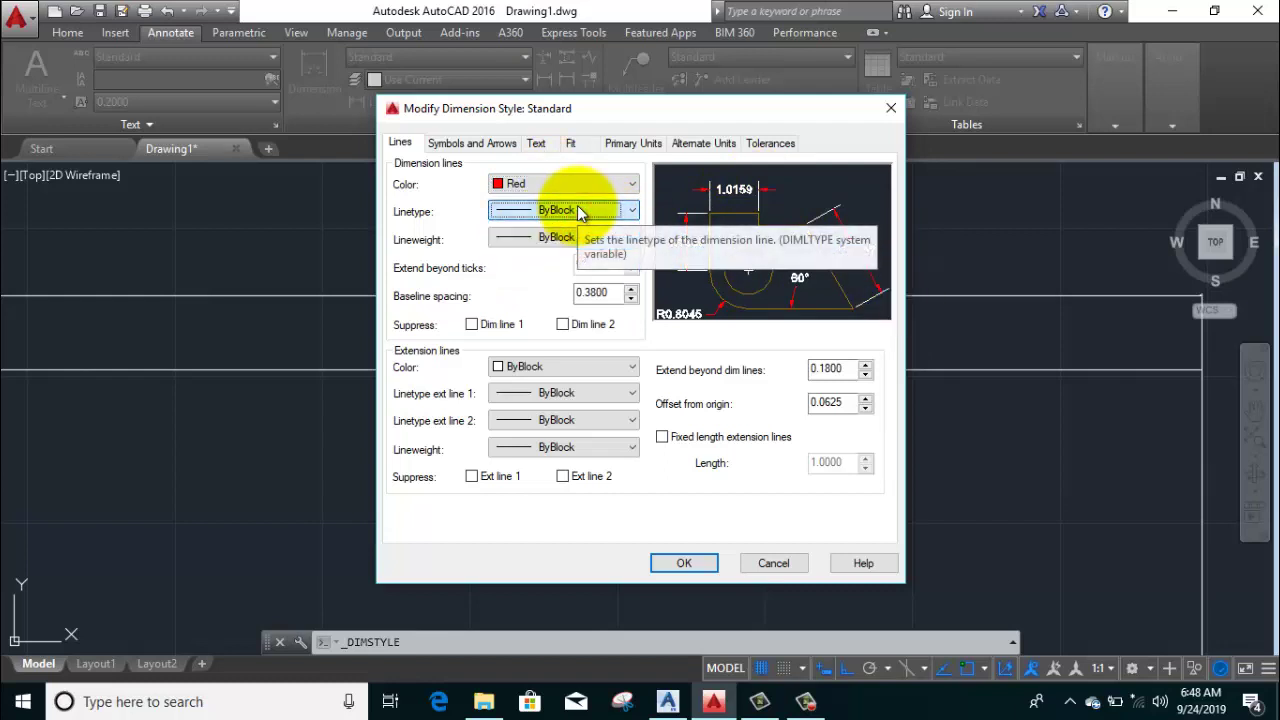
click(578, 210)
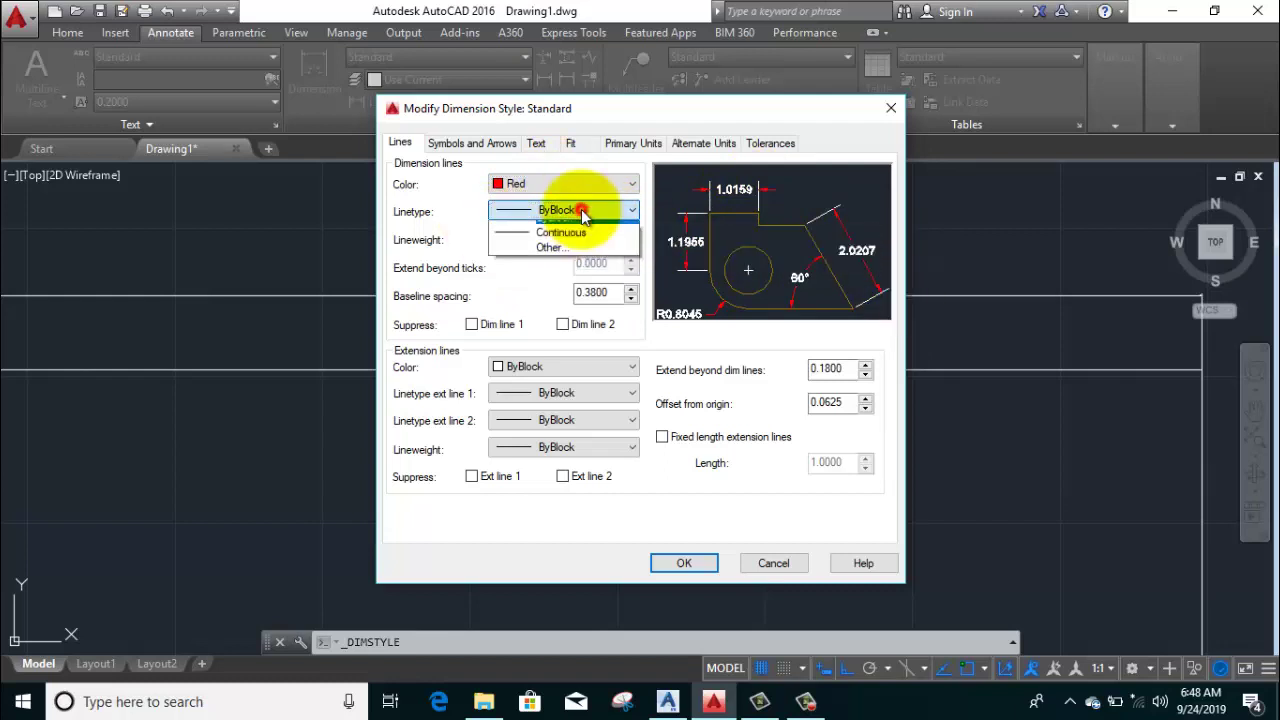
click(551, 279)
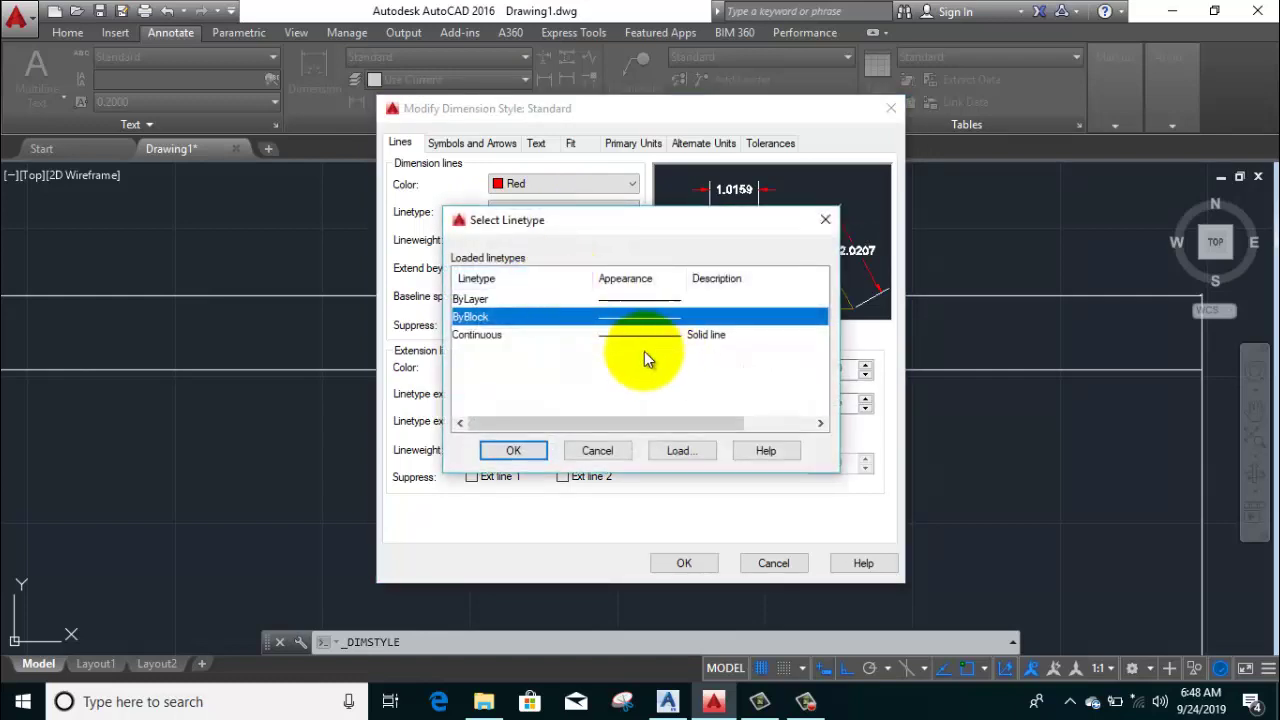
click(655, 449)
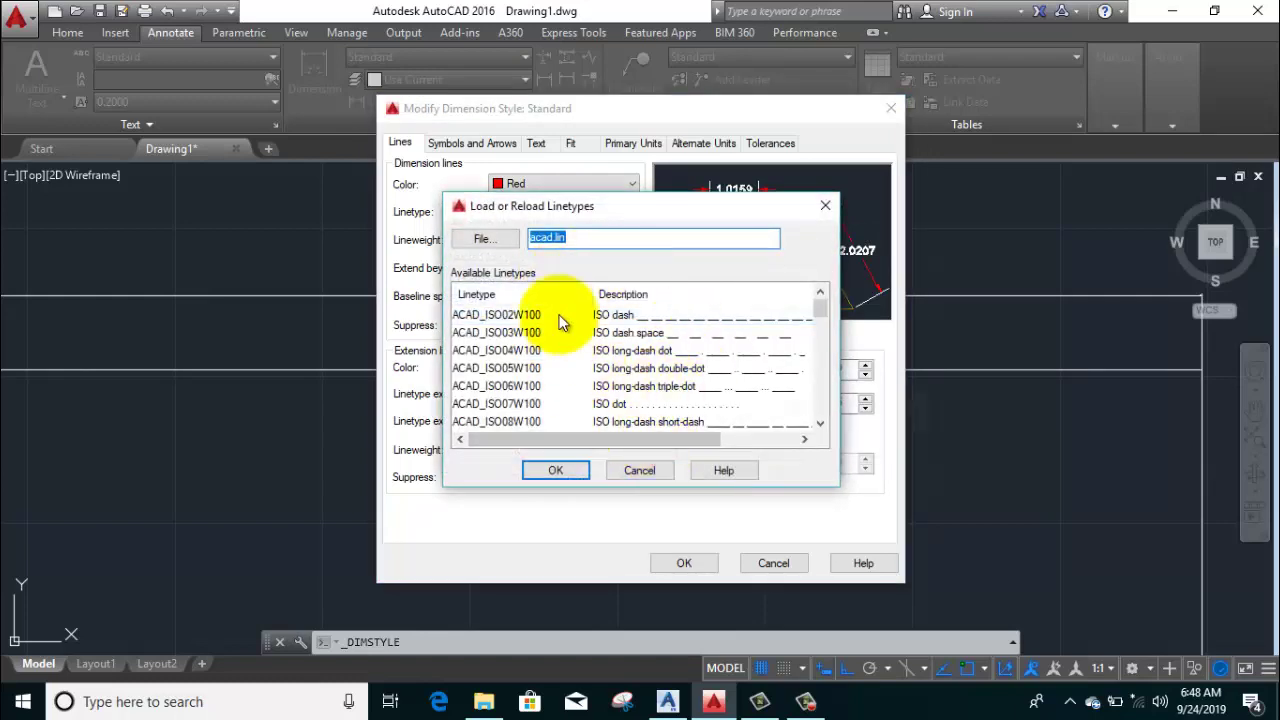
click(825, 206)
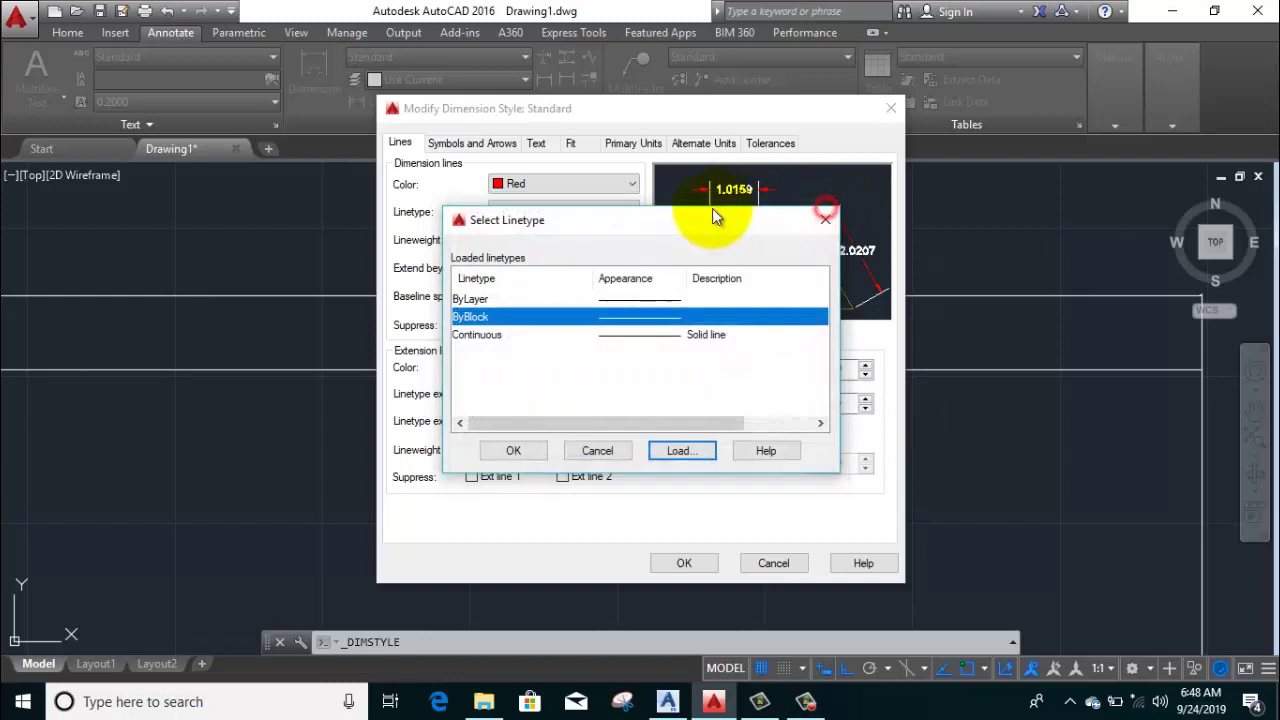
click(823, 220)
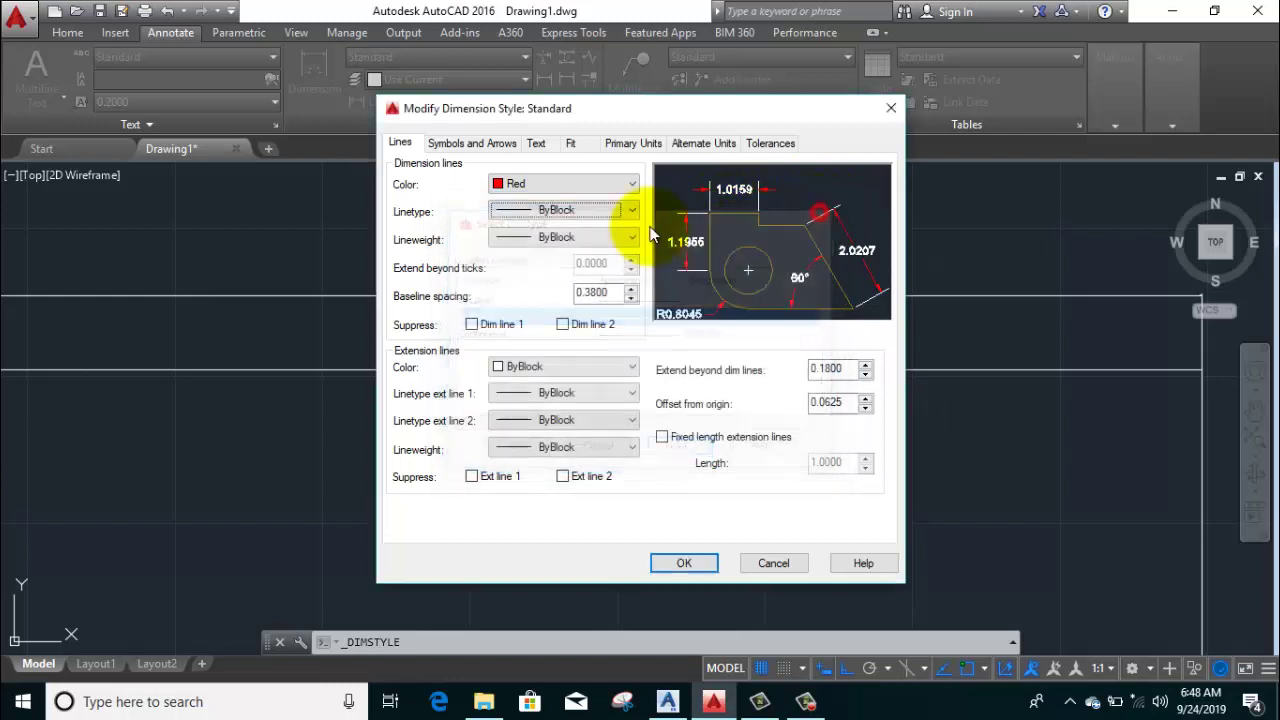
Keep dimension lineweight ByBlock and suppress Dim line 1 and Dim line 2
click(558, 238)
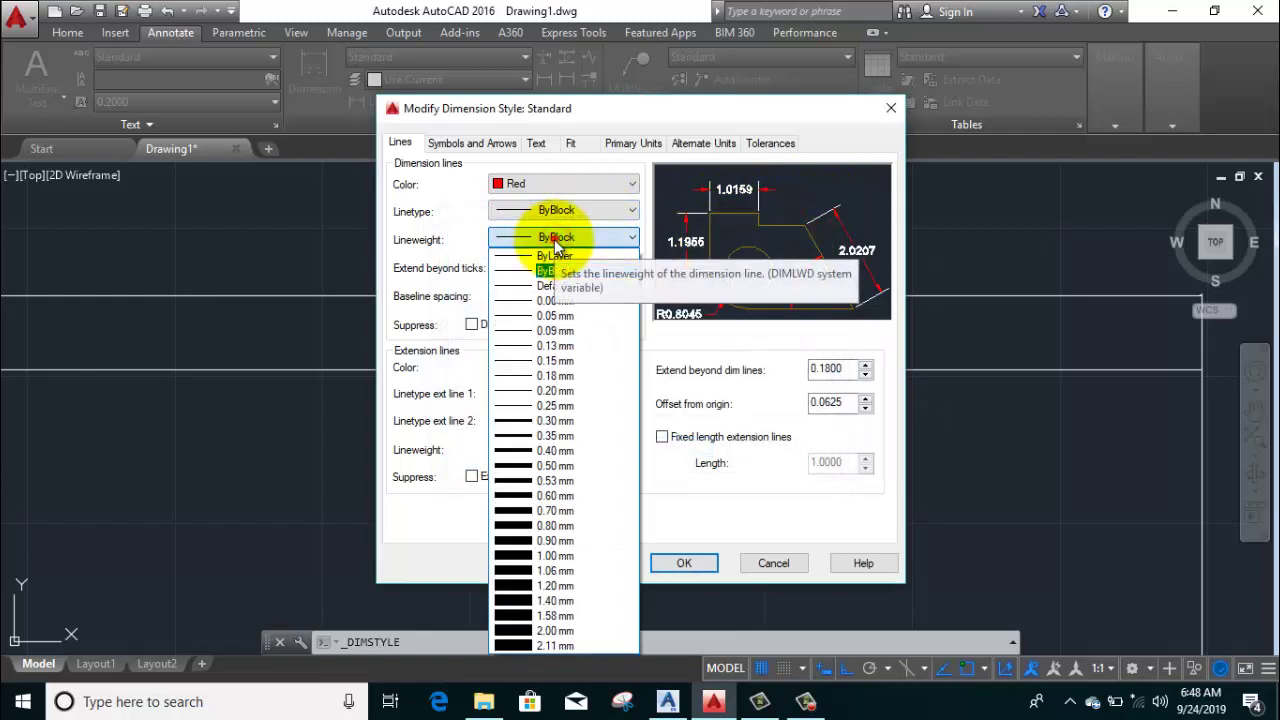
click(555, 243)
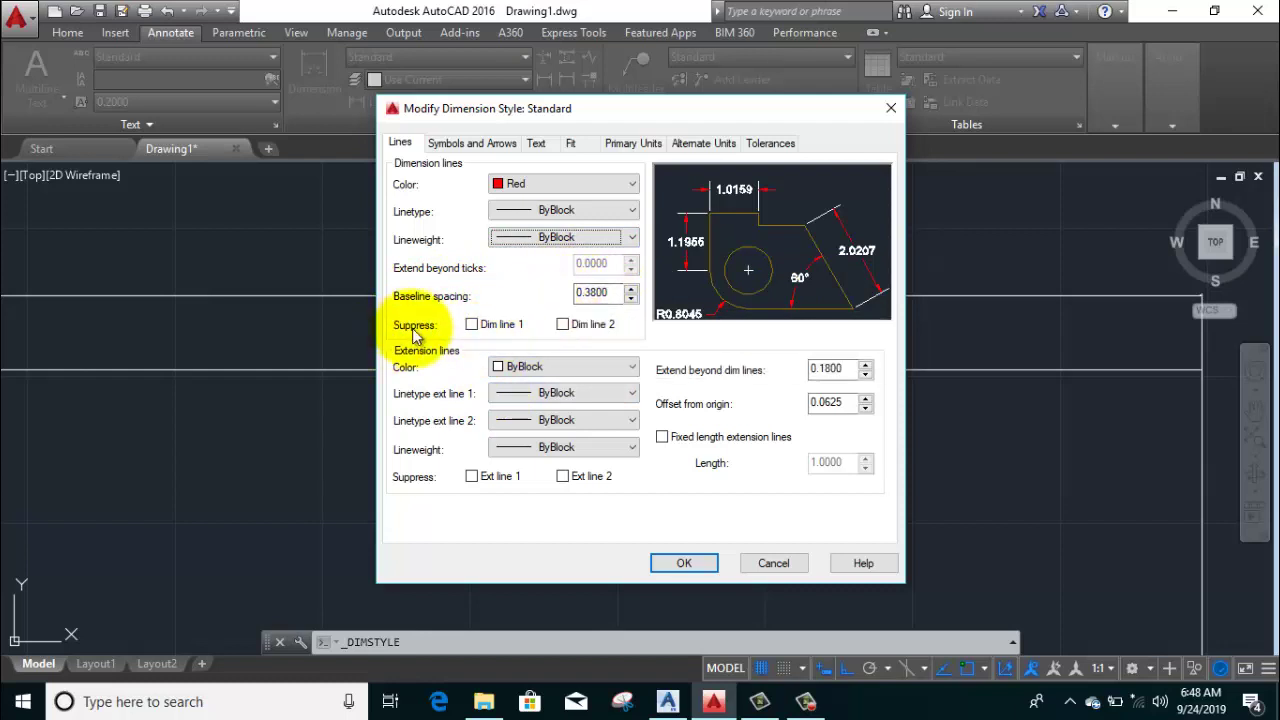
click(472, 327)
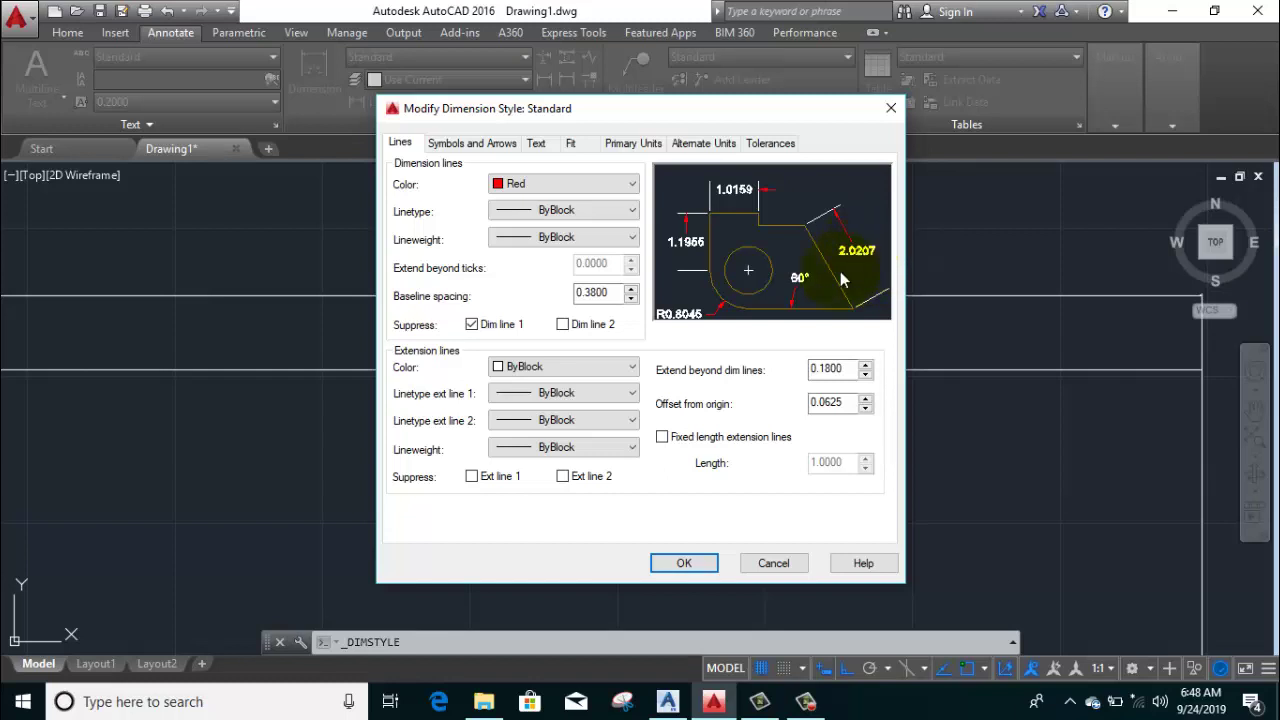
click(563, 324)
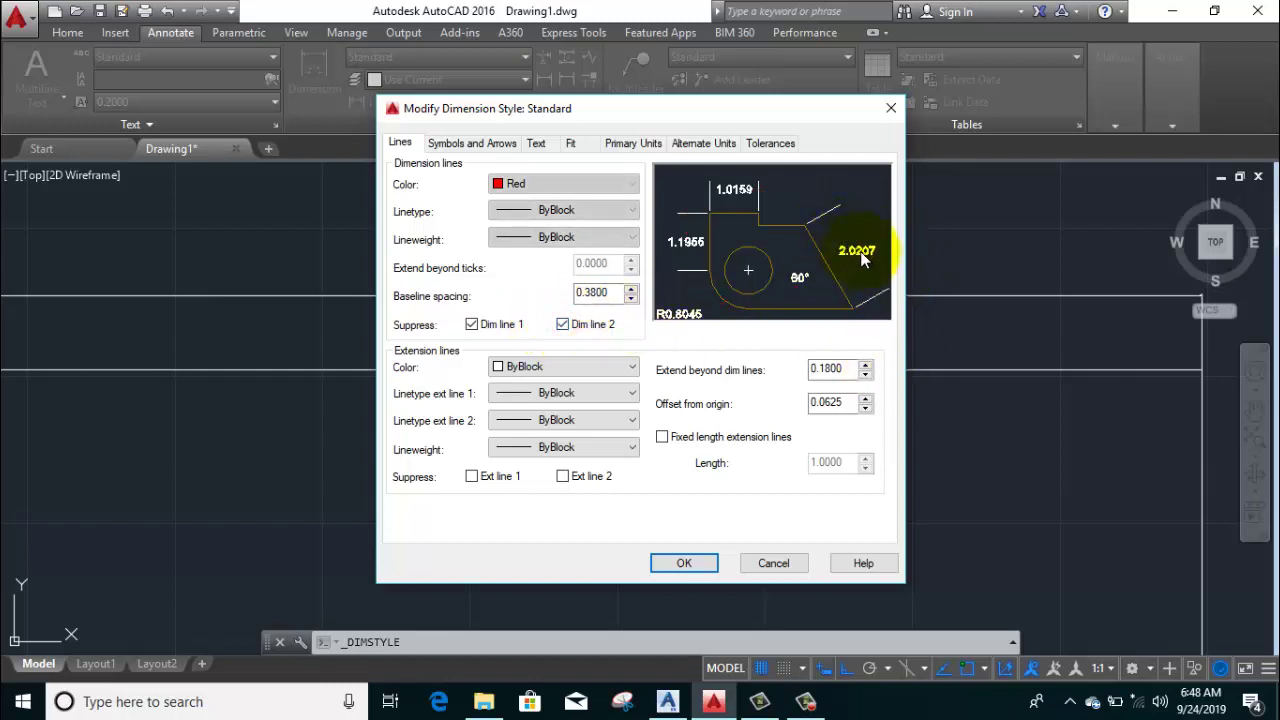
Drag all four edges of the Modify Dimension Style window outward to enlarge the preview
drag(929, 243, 1050, 245)
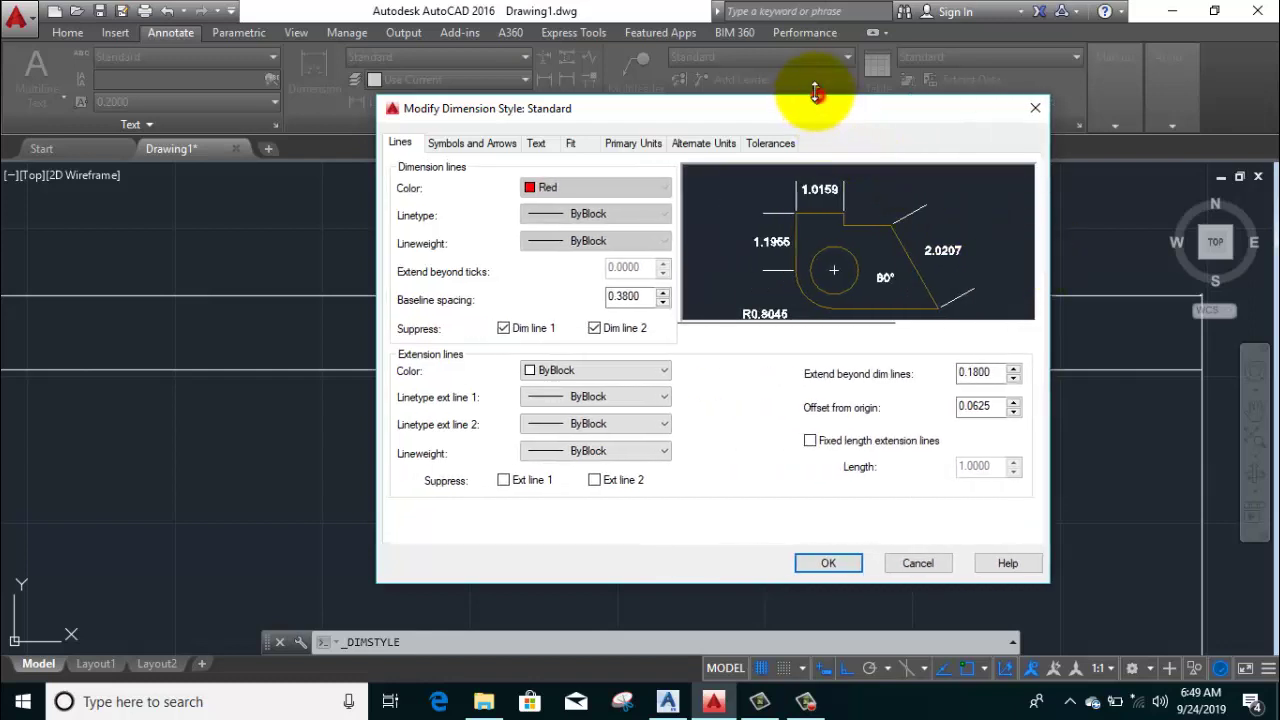
drag(815, 93, 813, 32)
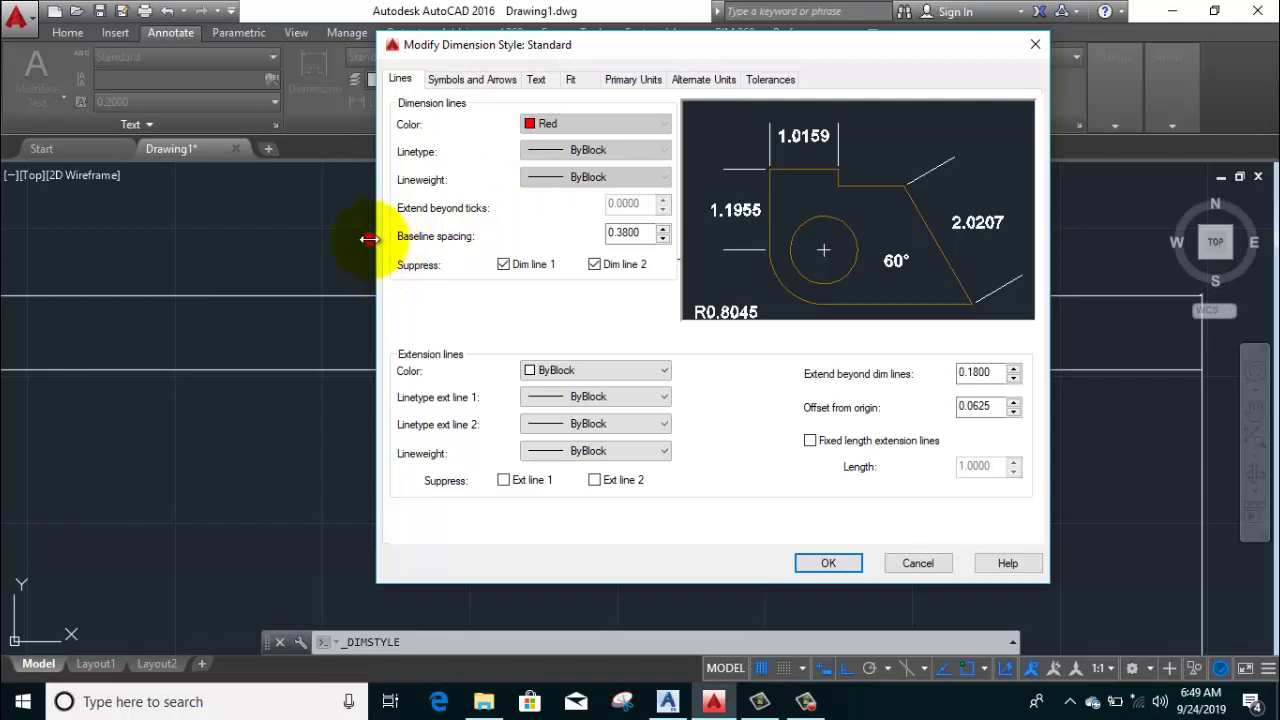
drag(369, 239, 214, 258)
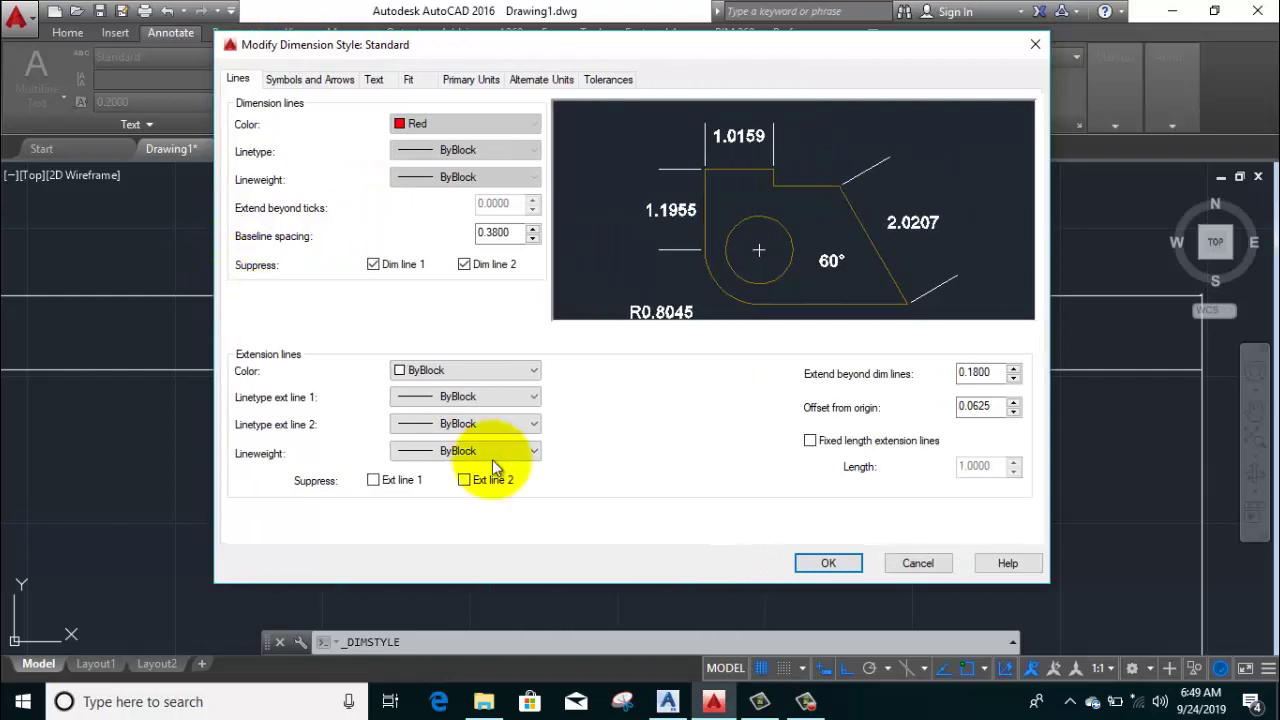
drag(619, 588, 612, 664)
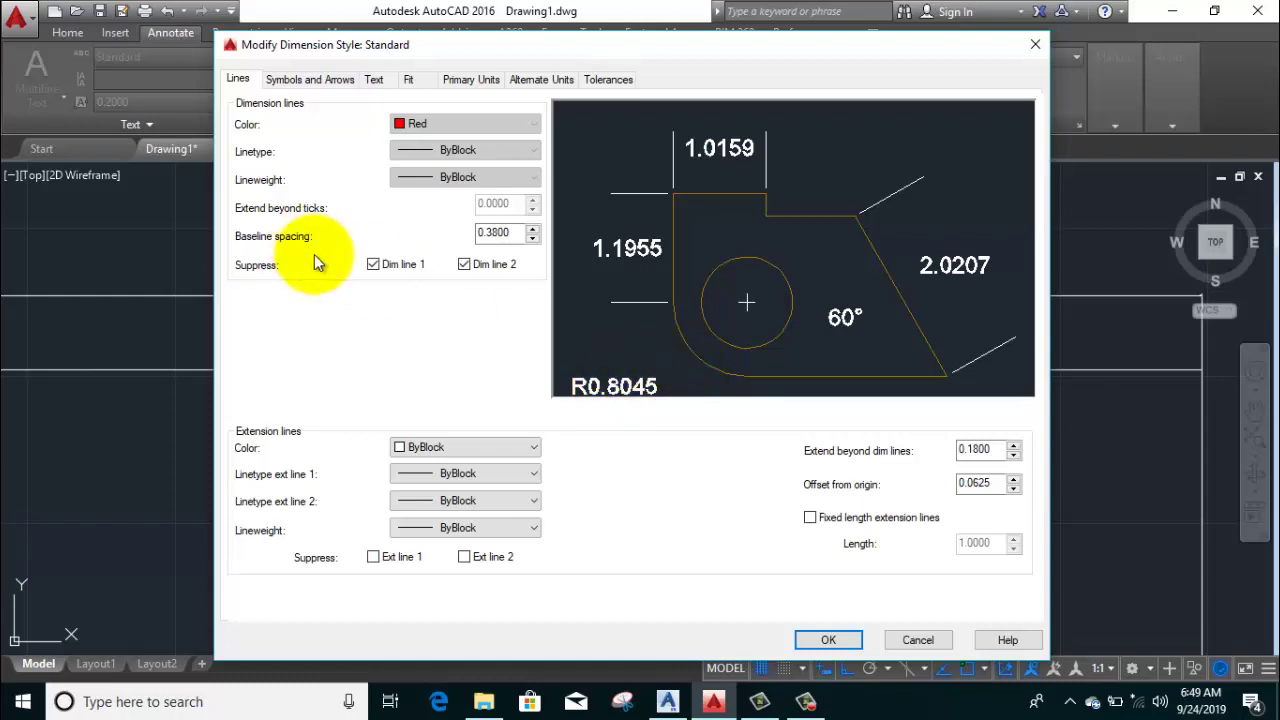
Unsuppress Dim line 1 and Dim line 2 so both red dimension lines reappear
click(372, 264)
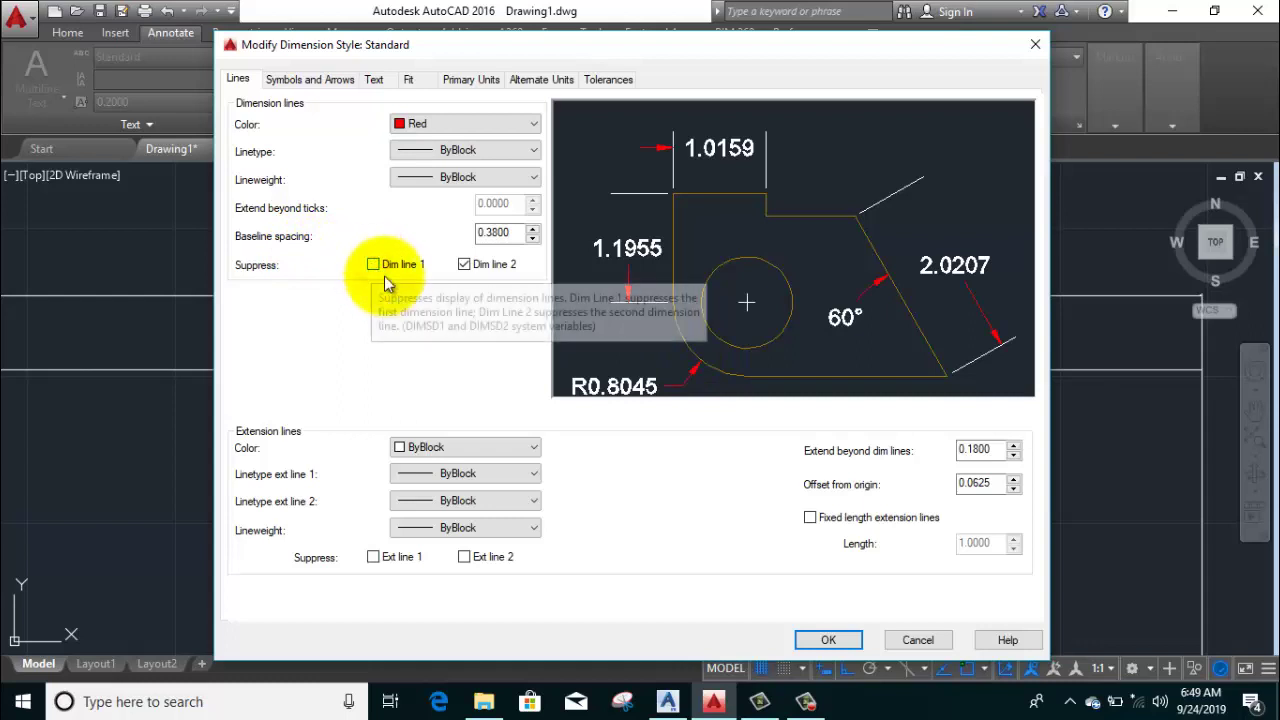
click(464, 264)
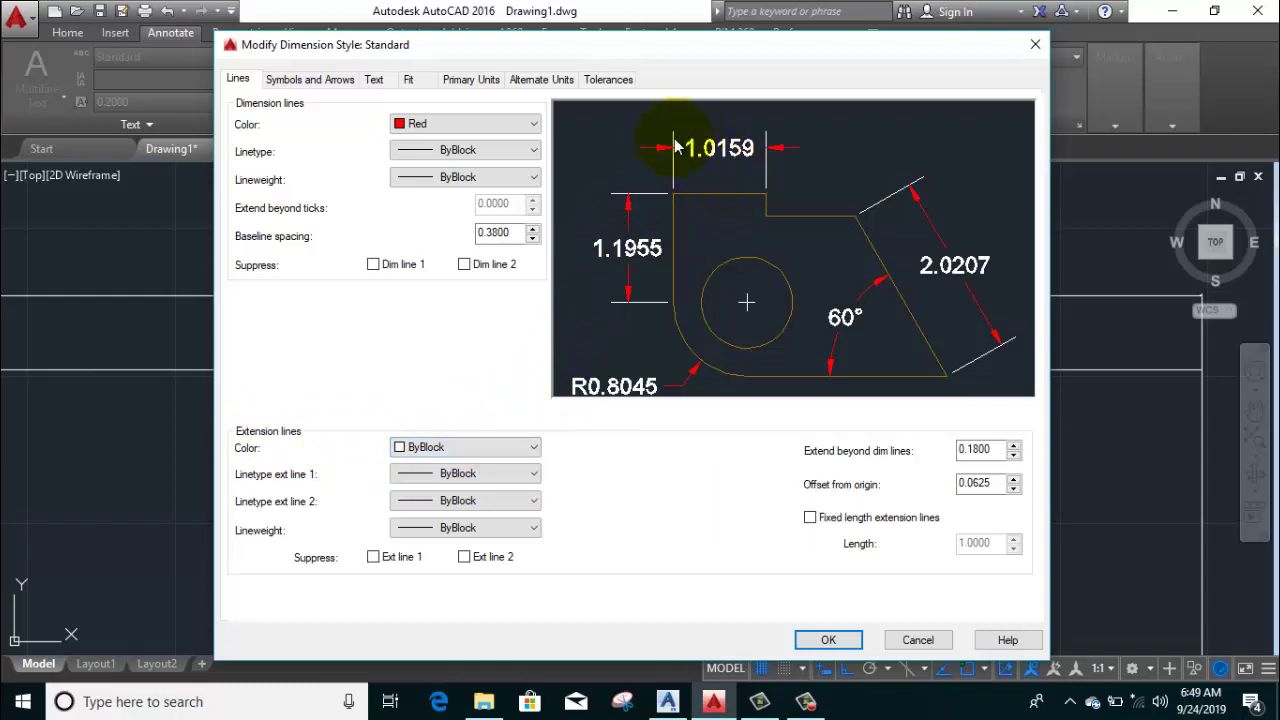
Set the extension line colour to Cyan, leaving both linetypes and lineweight at ByBlock
click(471, 448)
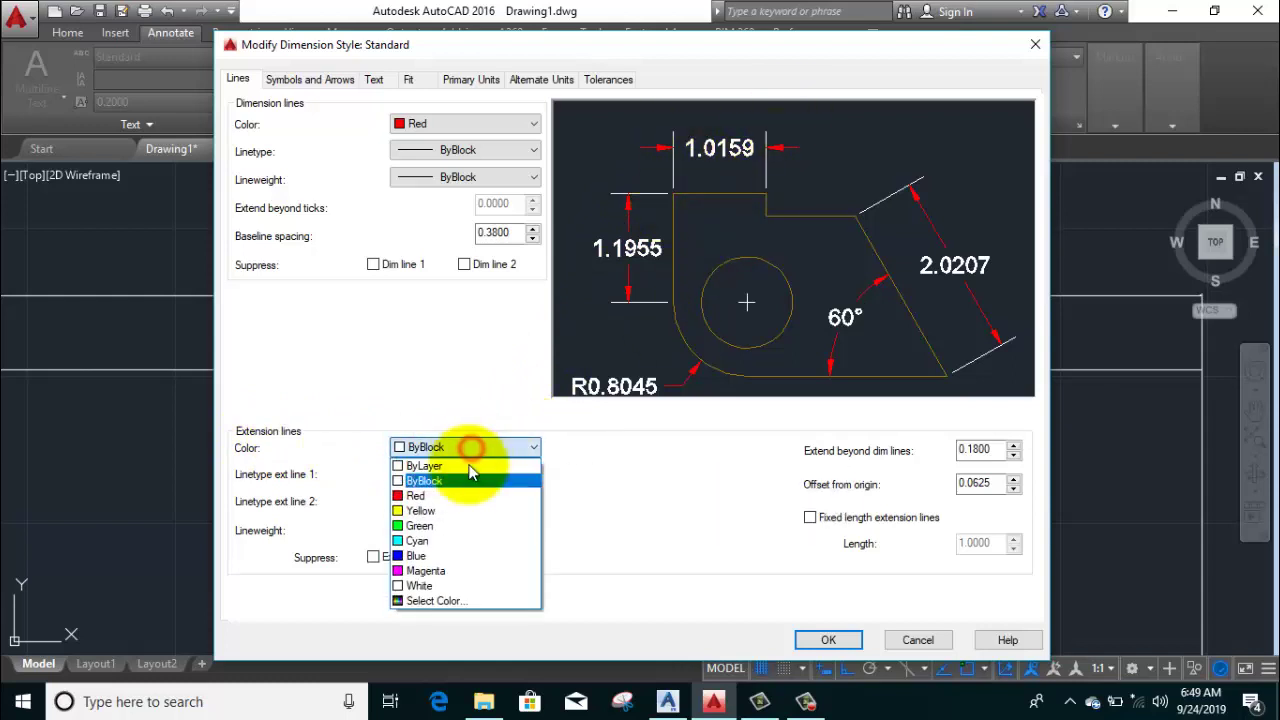
click(446, 540)
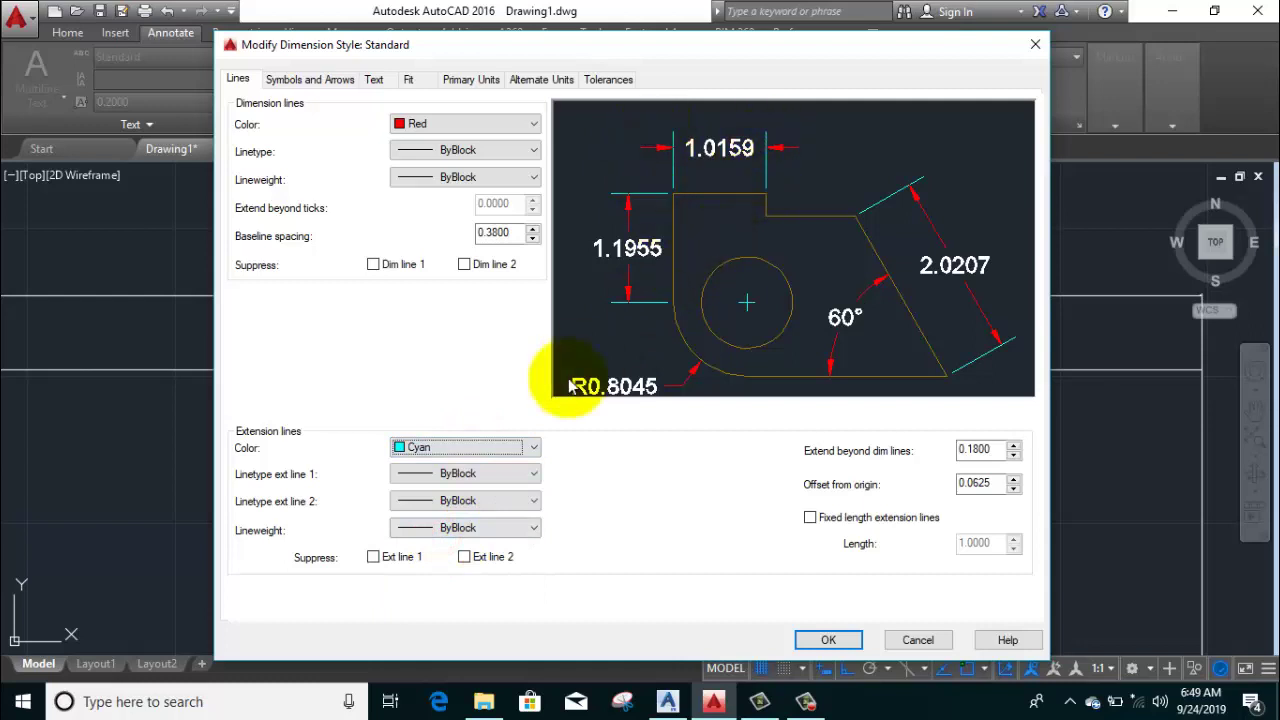
click(511, 485)
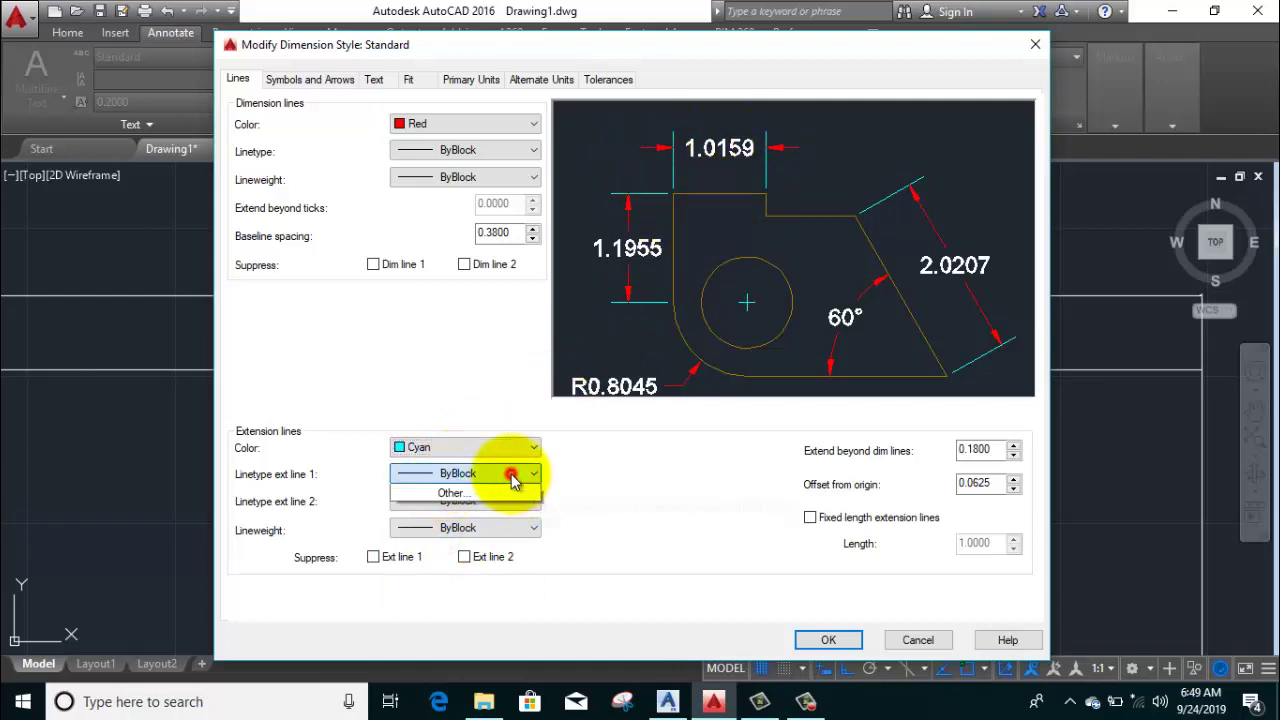
click(490, 507)
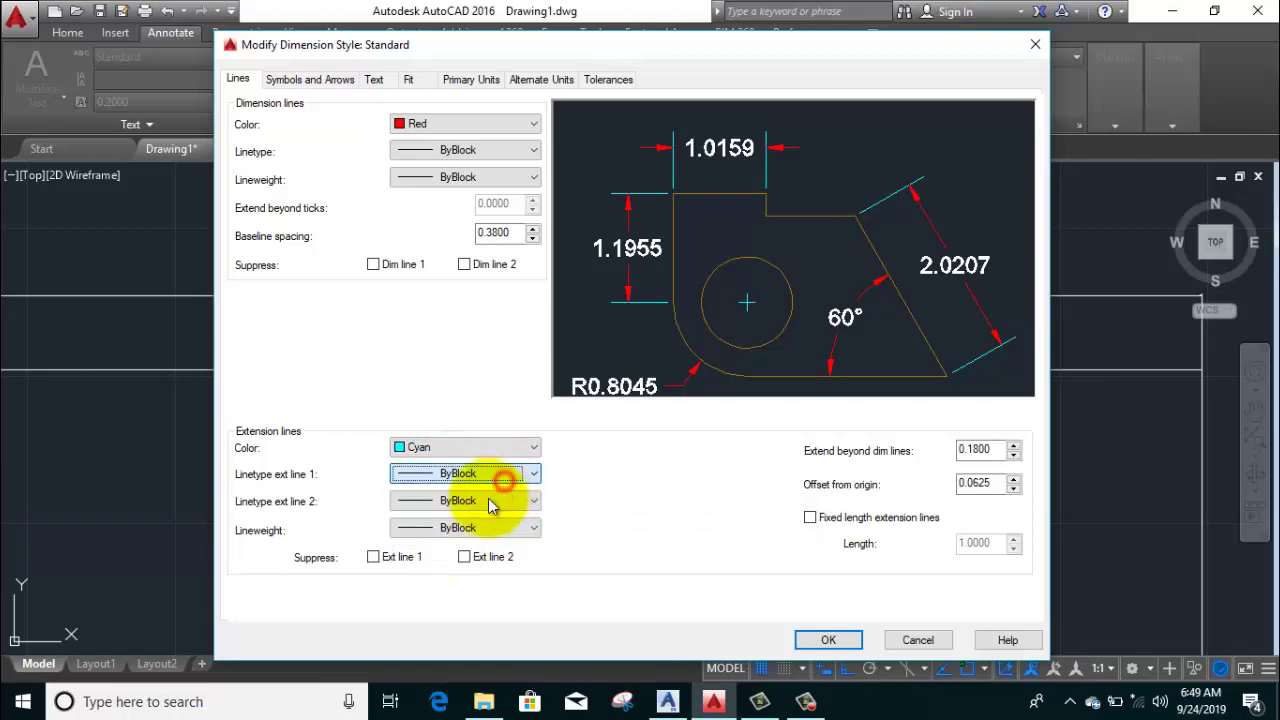
click(491, 505)
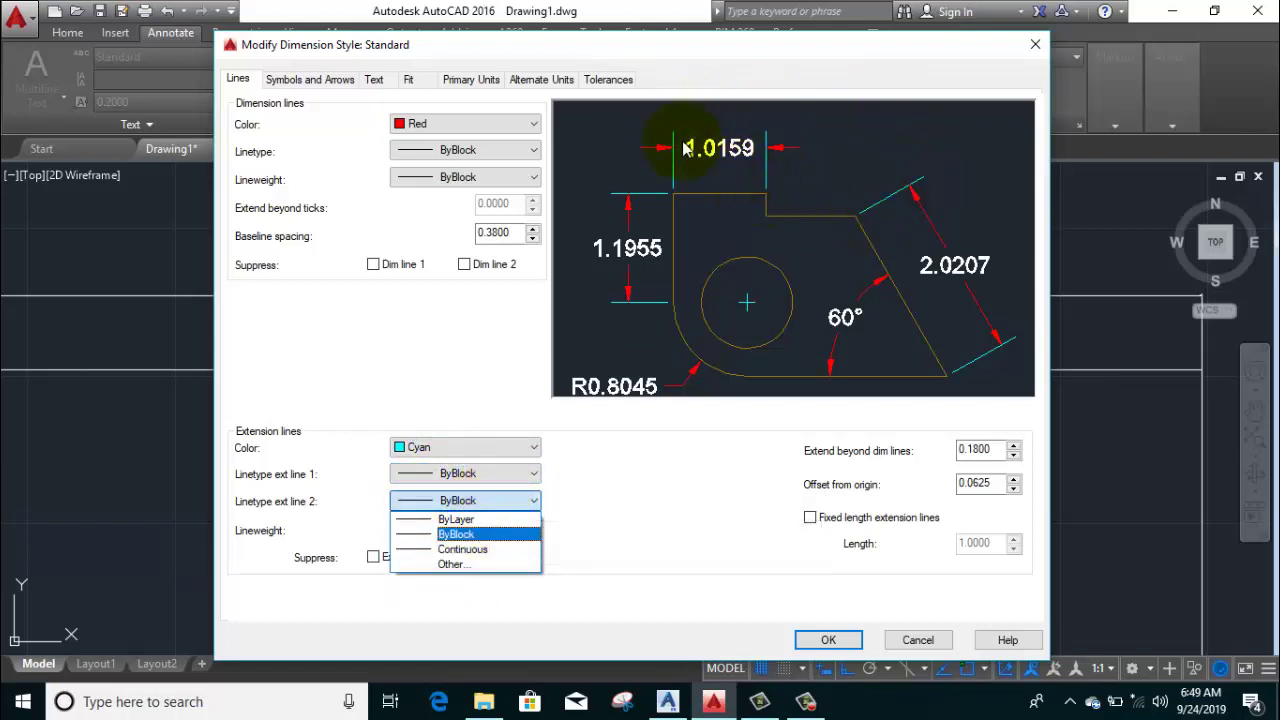
click(590, 495)
click(483, 532)
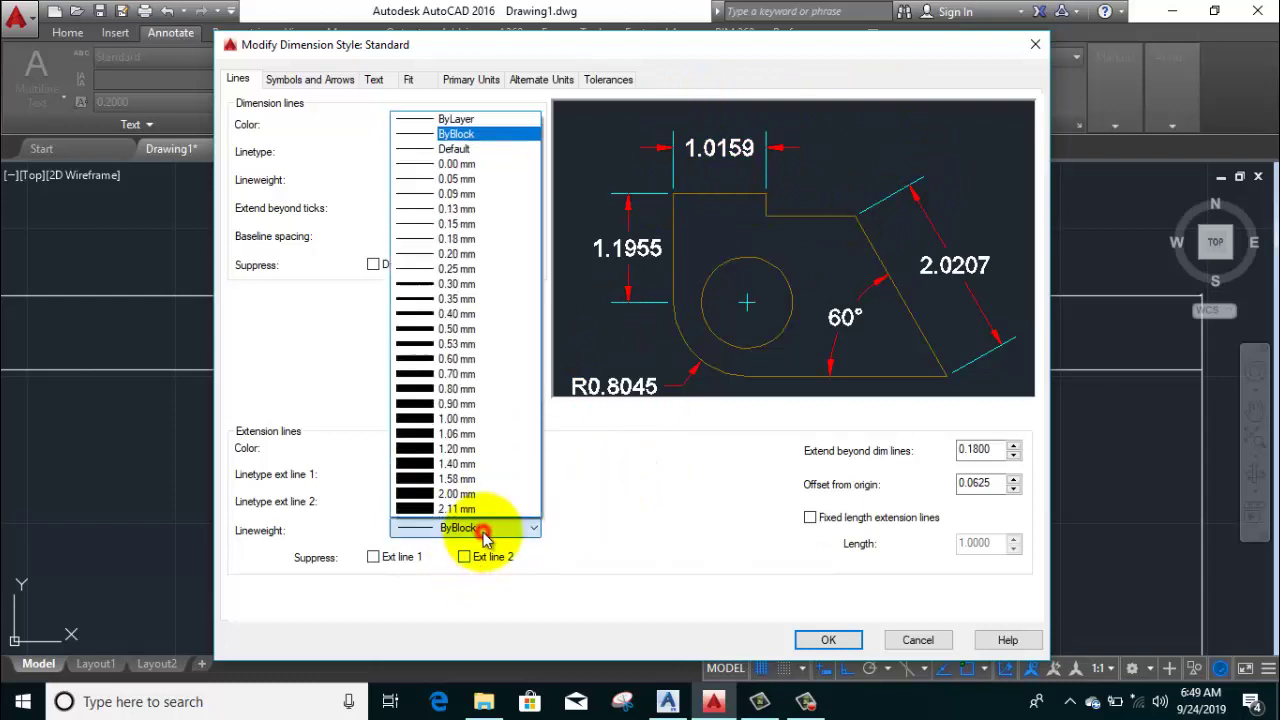
click(483, 532)
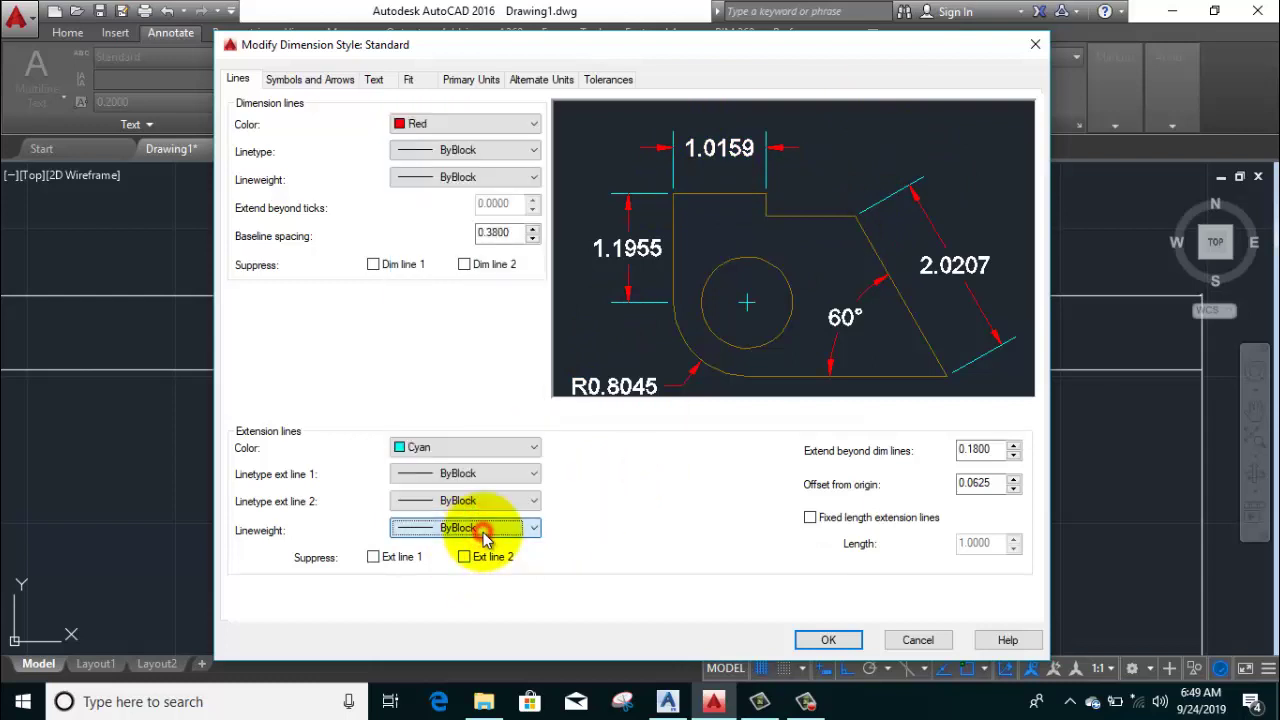
Toggle Suppress Ext line 1 and Ext line 2 on and back off, keeping both shown
click(374, 557)
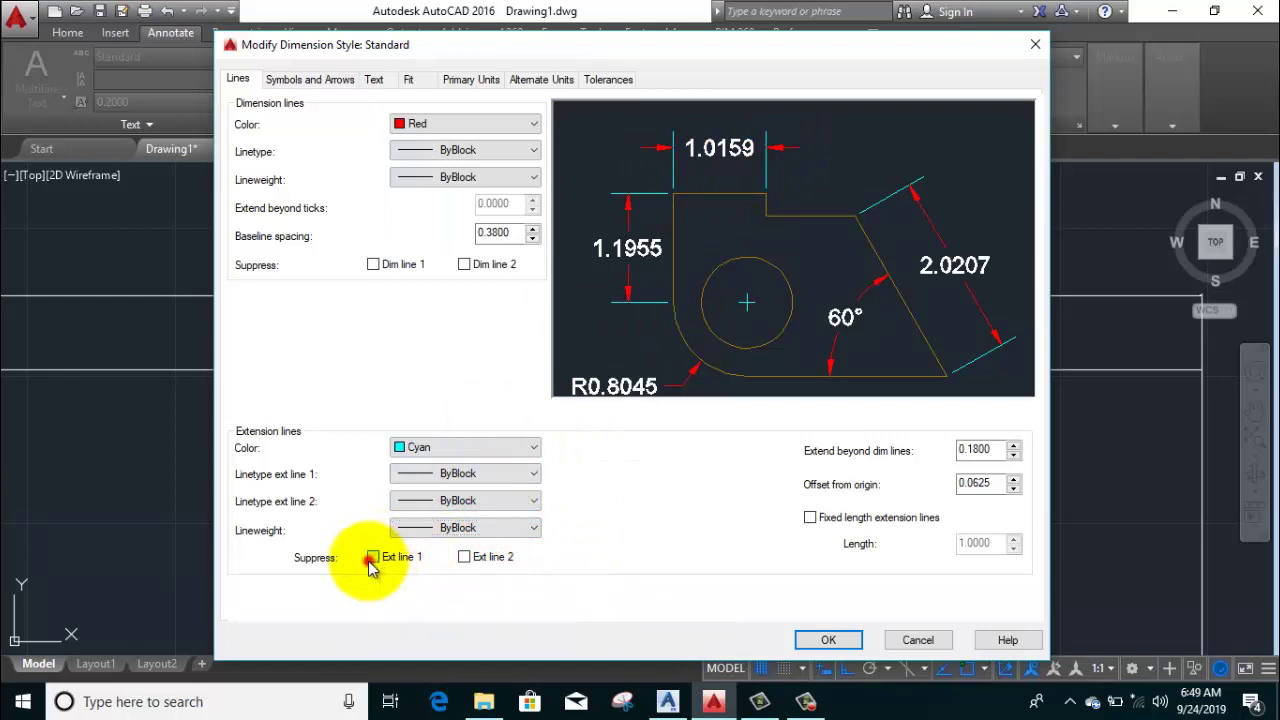
click(466, 560)
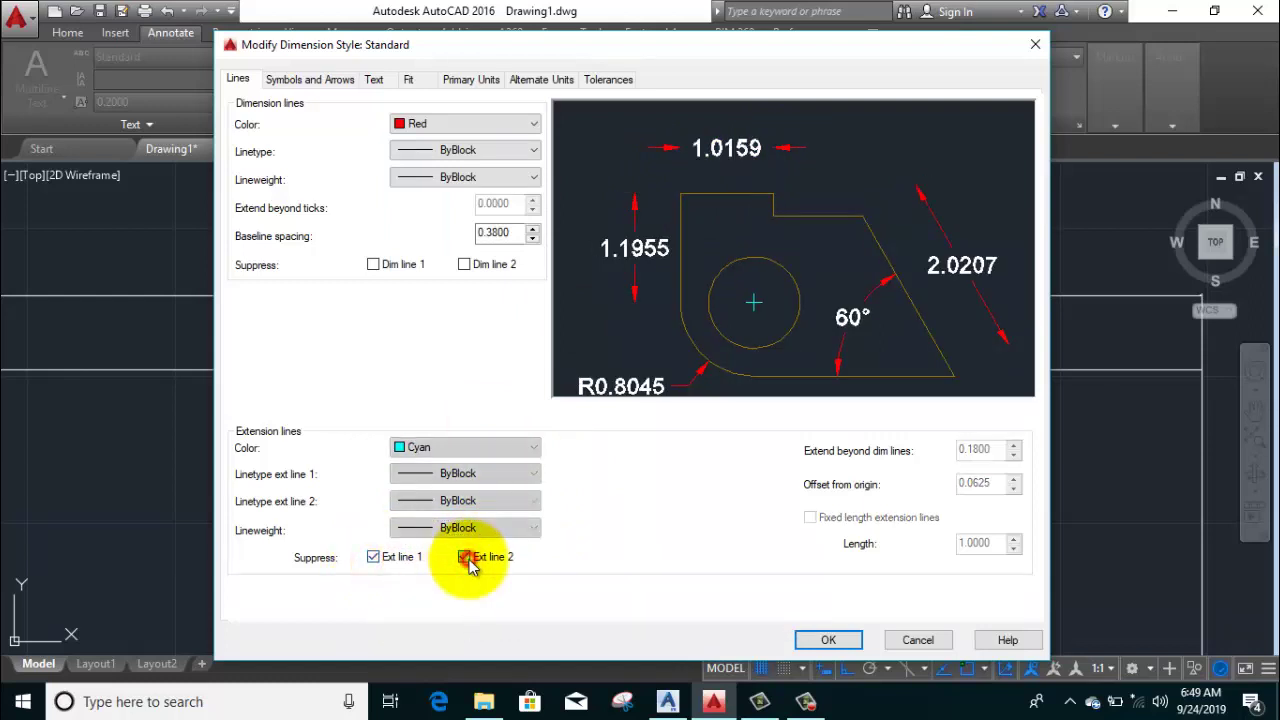
click(466, 560)
click(372, 558)
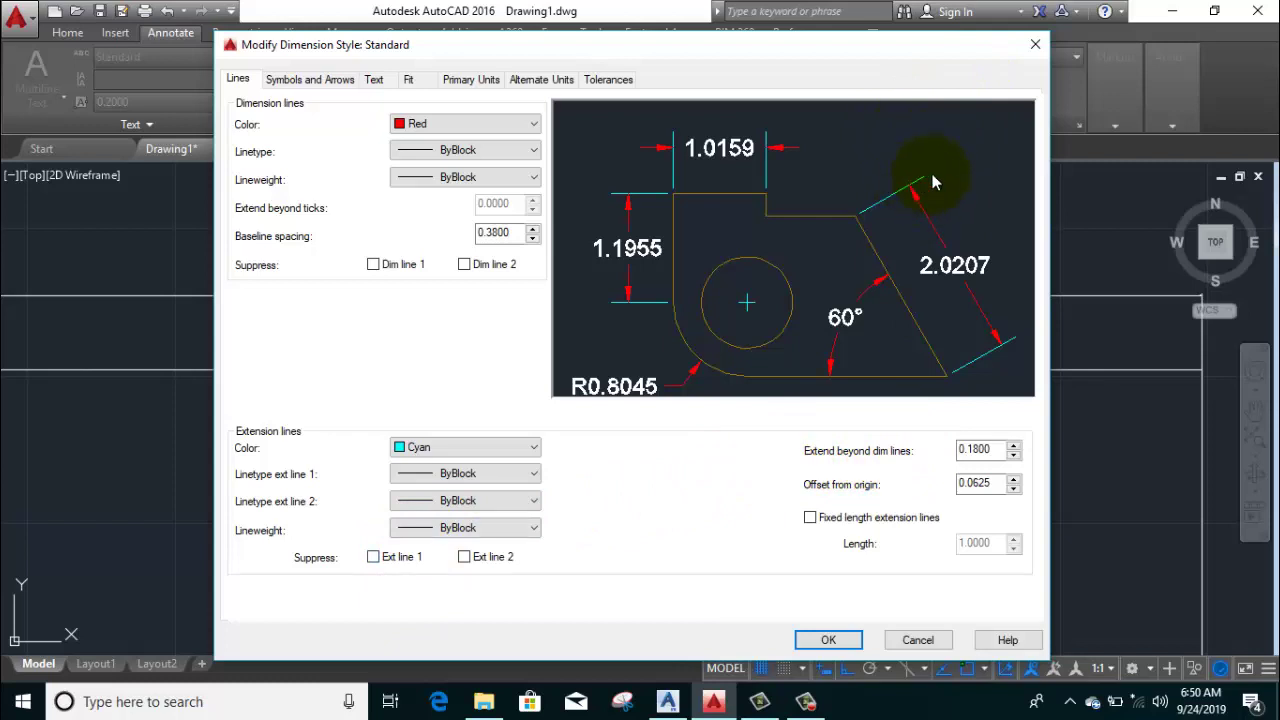
Spin Extend beyond dim lines up to 0.2480, then back down to 0.1760
click(1014, 446)
click(1014, 446)
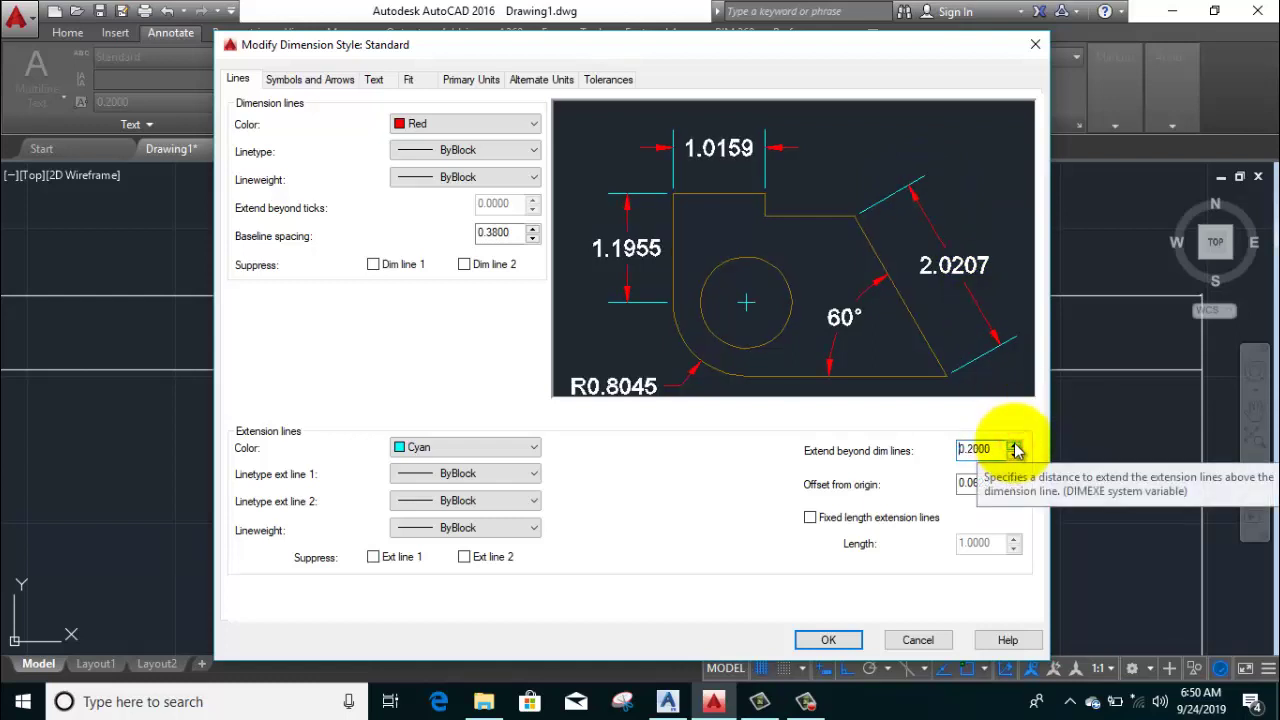
click(1014, 446)
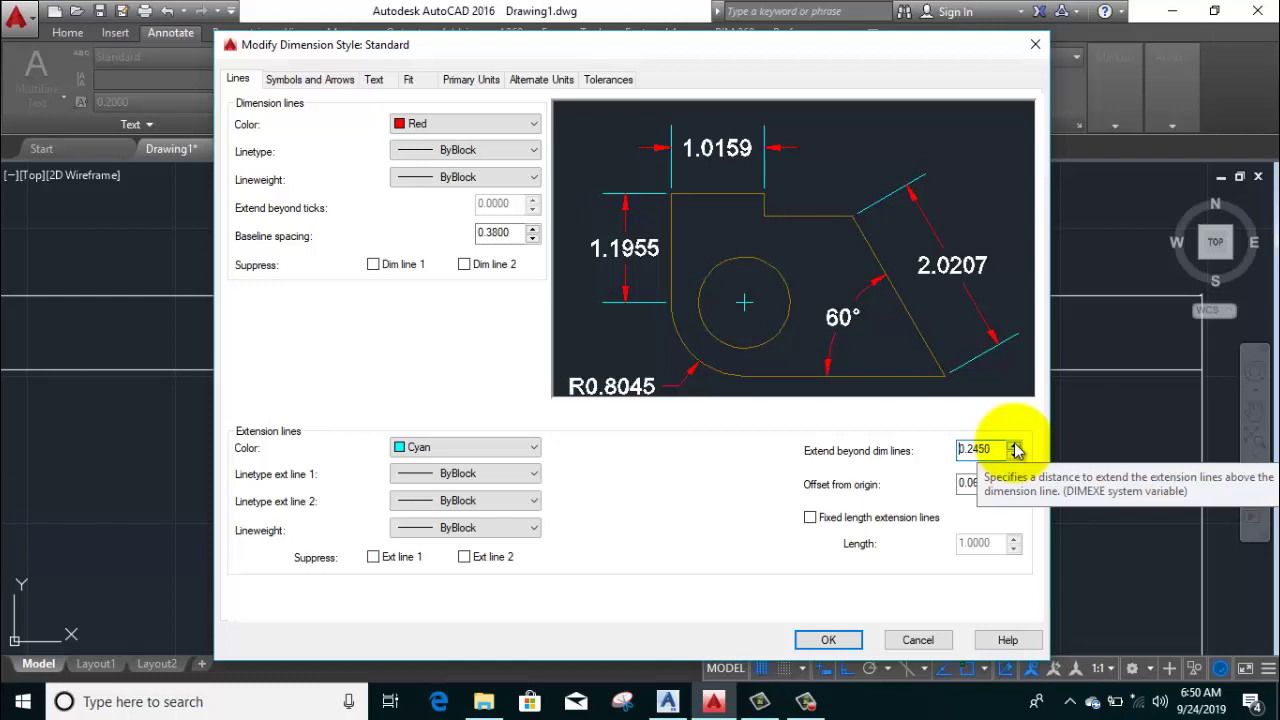
click(1014, 446)
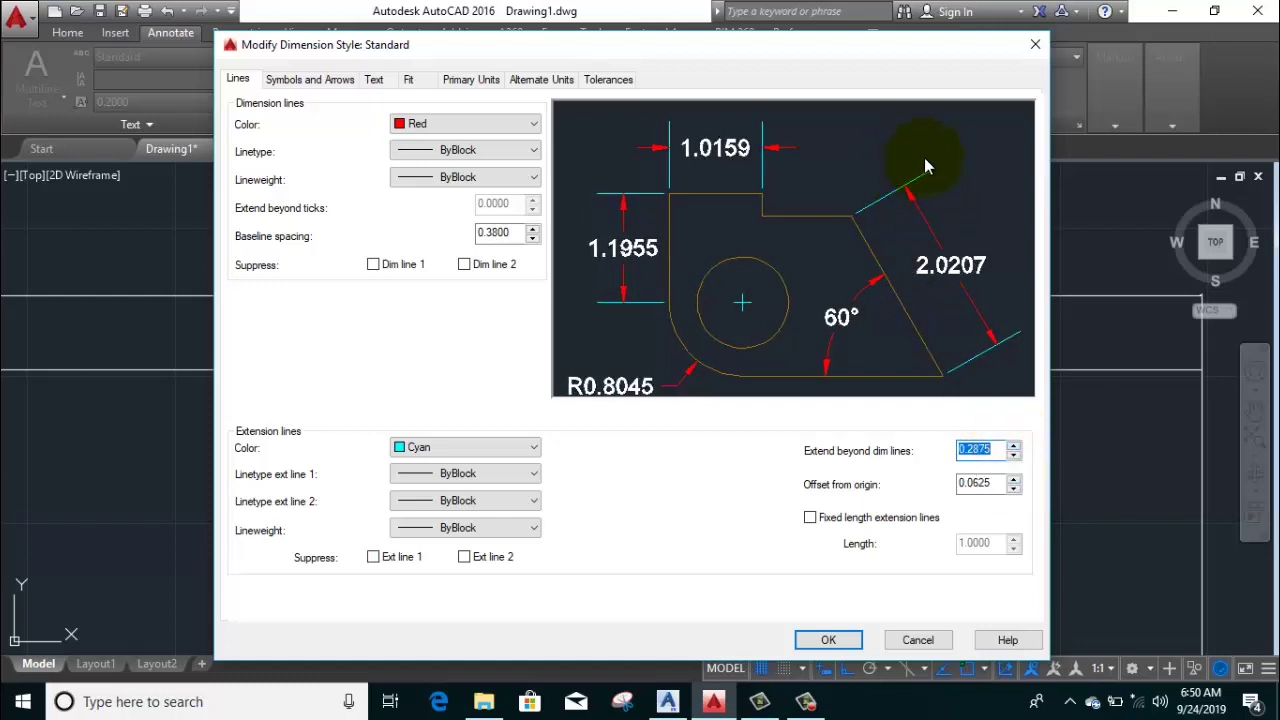
click(1015, 457)
click(1015, 457)
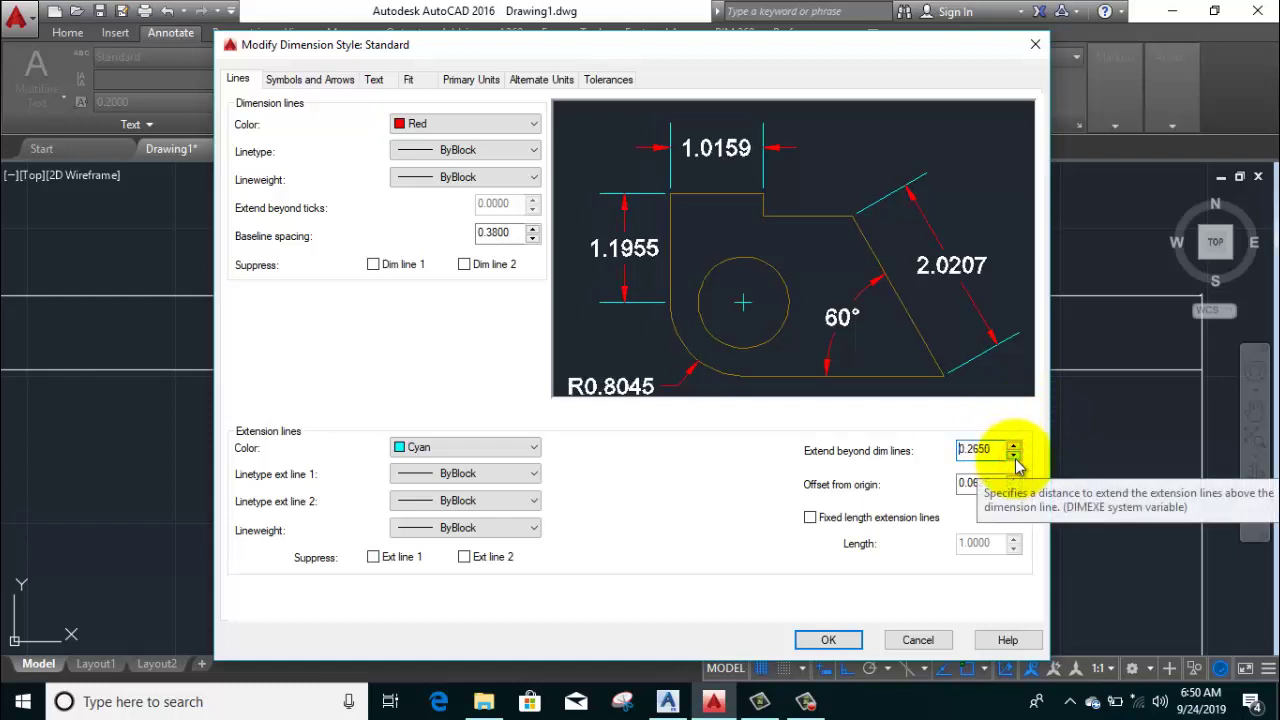
click(1015, 457)
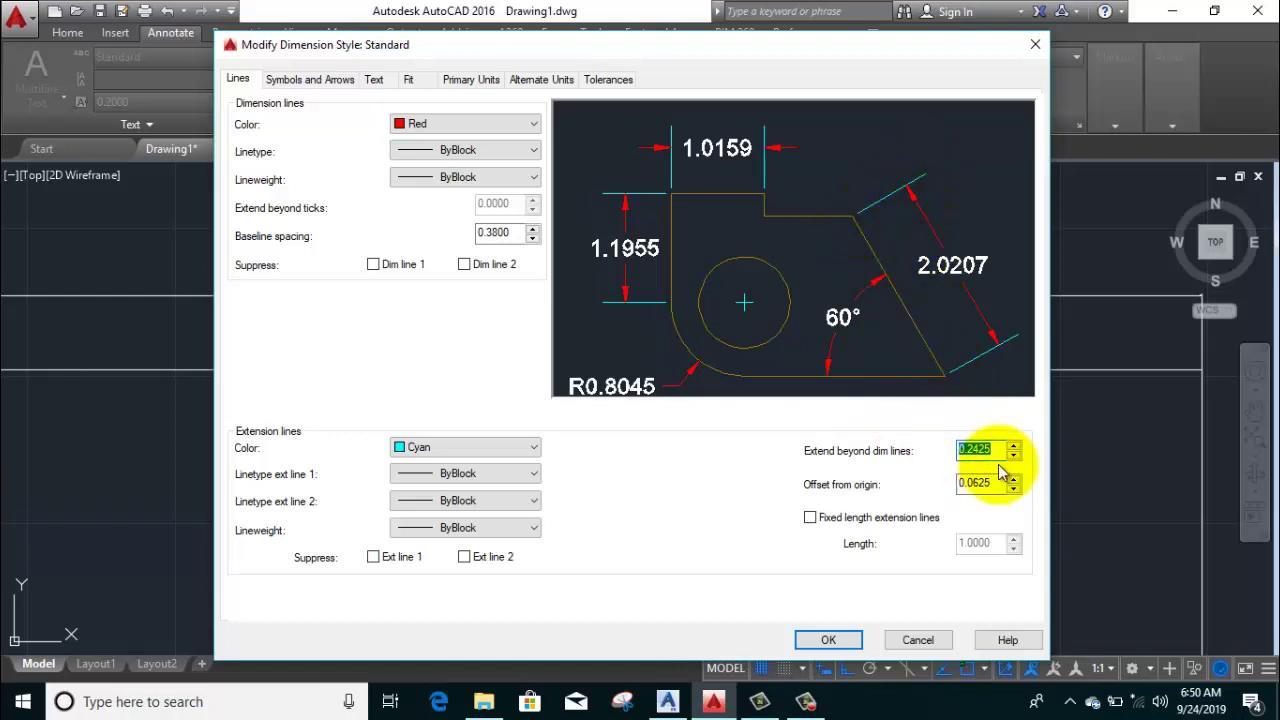
drag(1014, 452, 1014, 458)
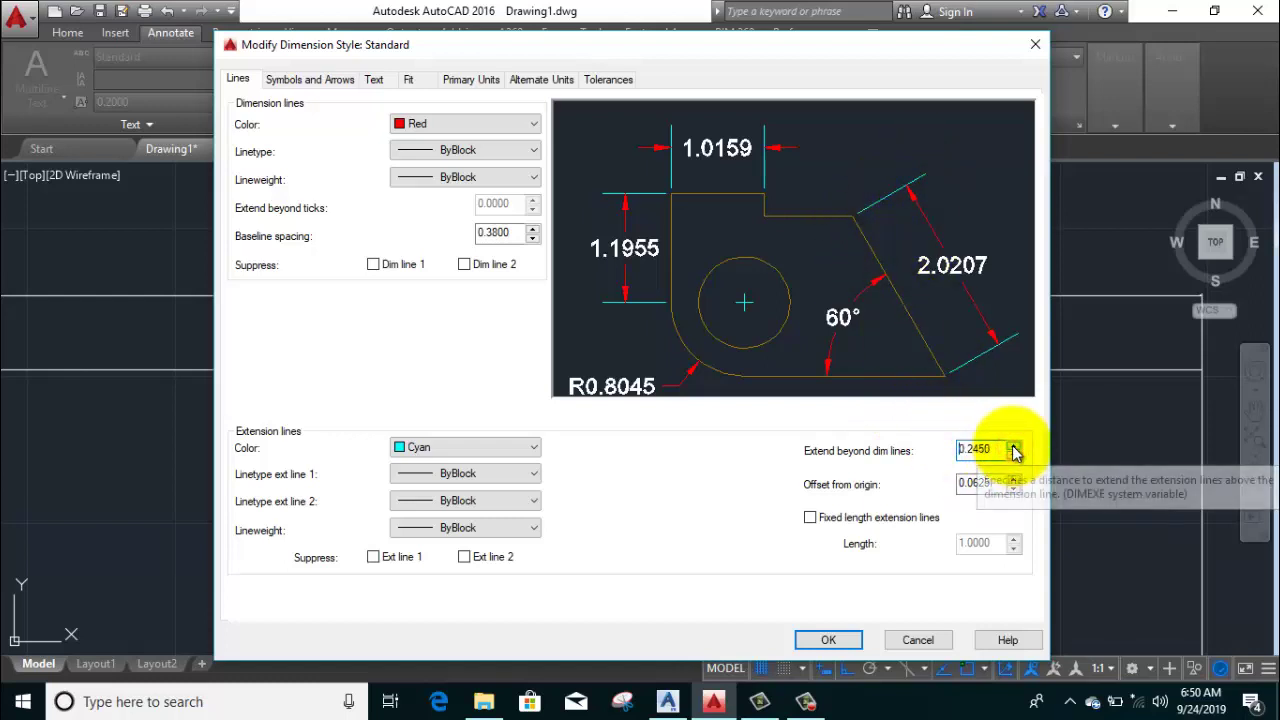
click(1014, 458)
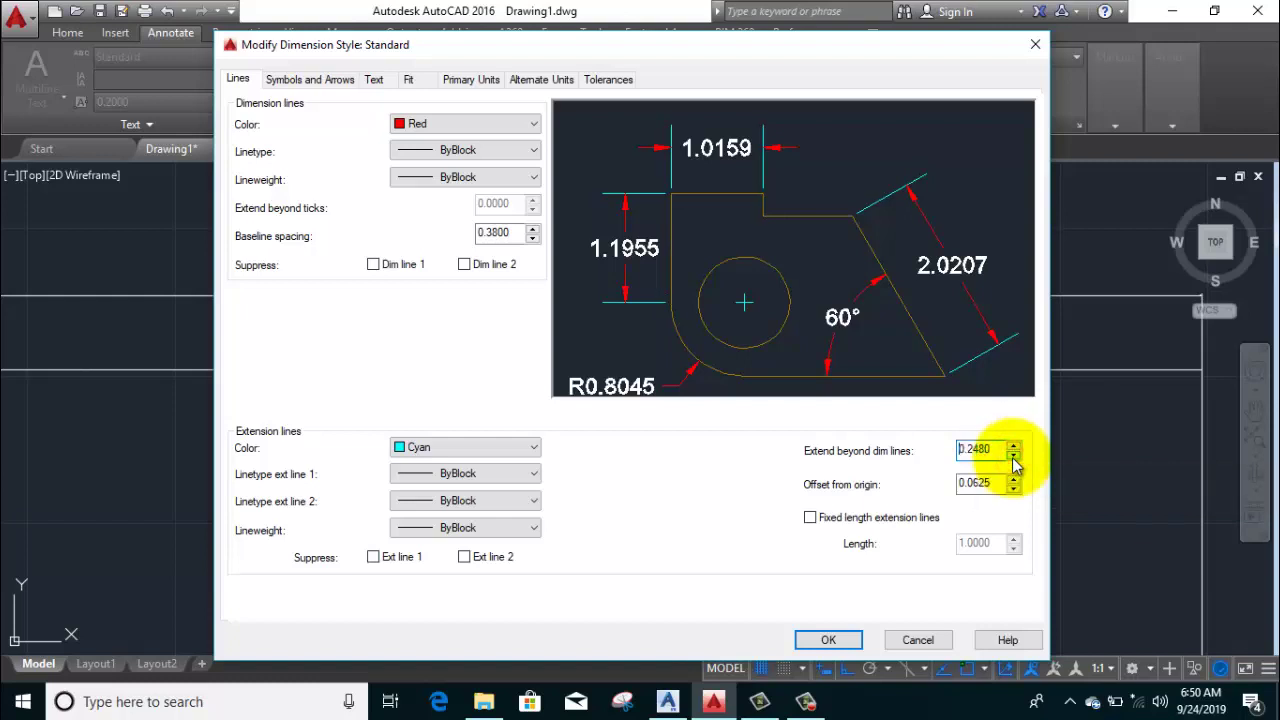
drag(1014, 458, 1014, 460)
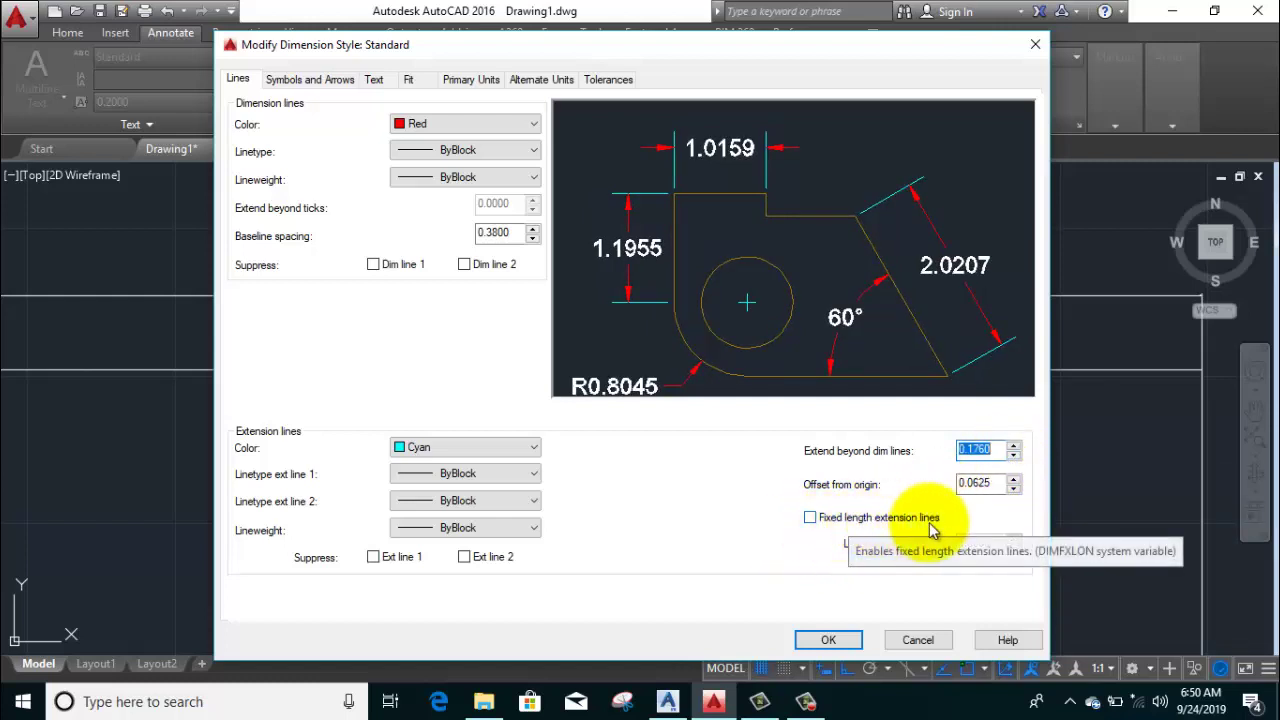
Lower Extend beyond dim lines to 0.1435, toggling Fixed length extension lines on then off
click(810, 518)
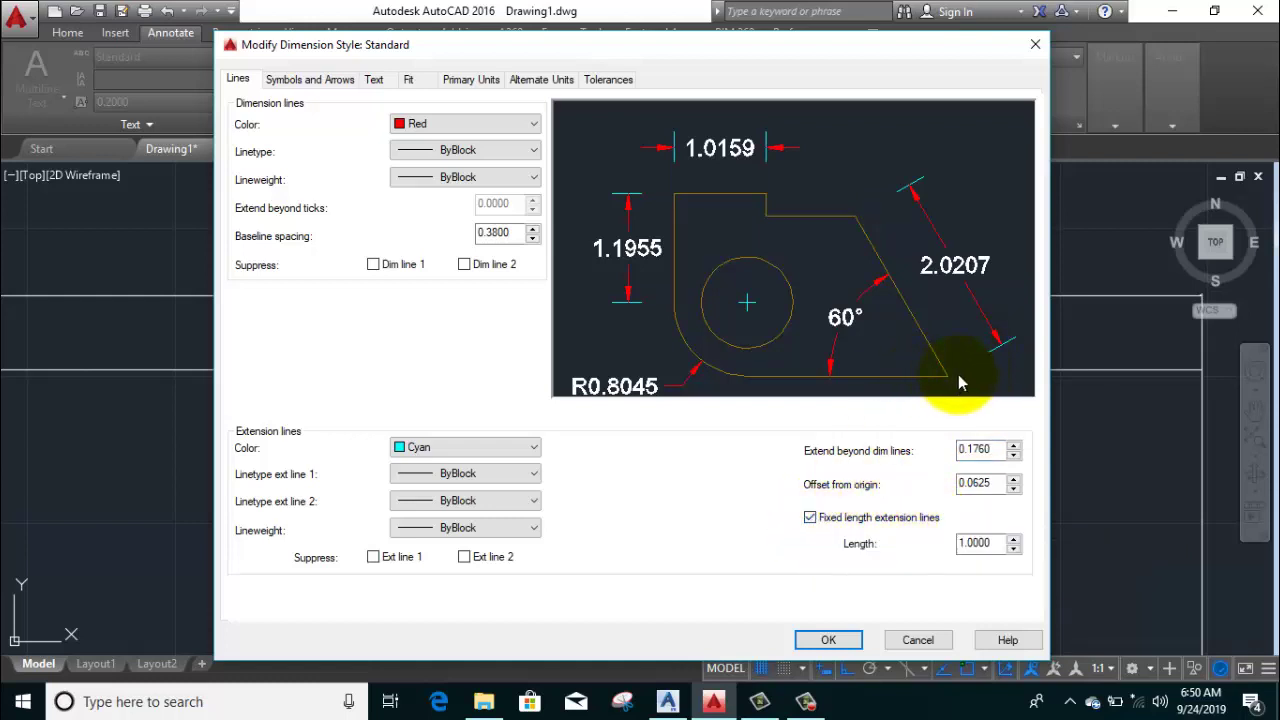
click(1014, 456)
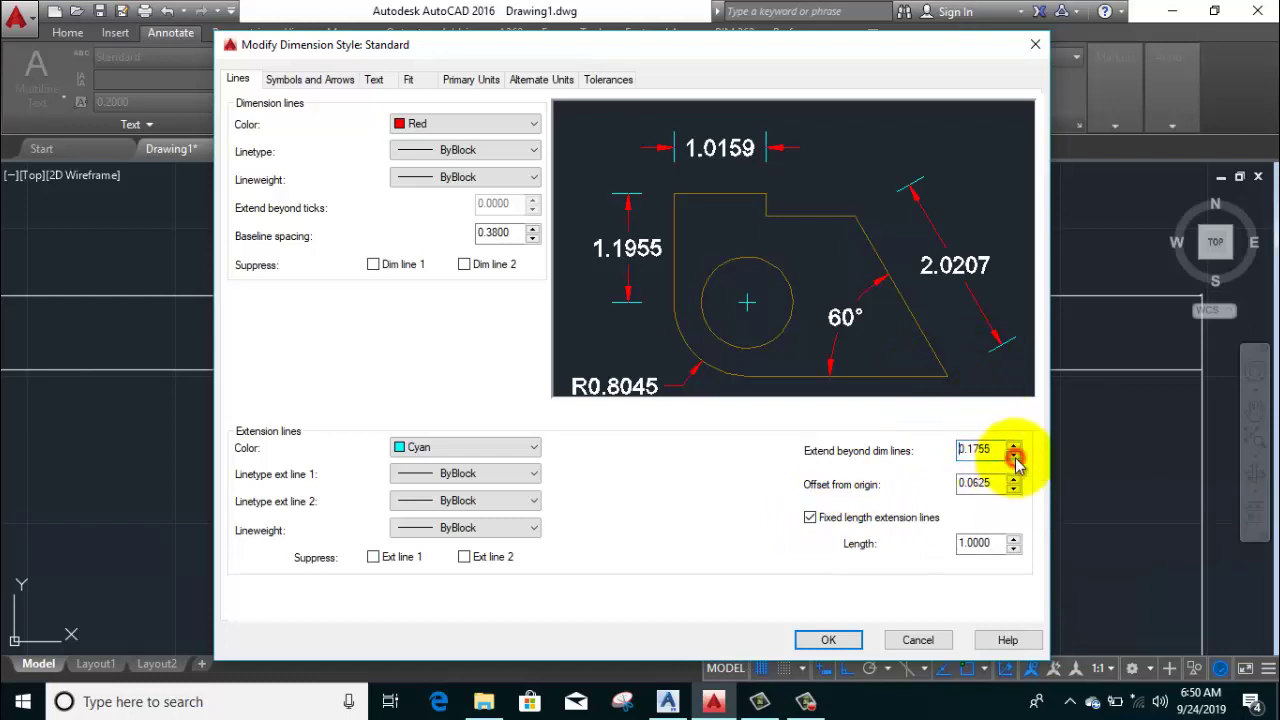
click(1014, 456)
click(1014, 456)
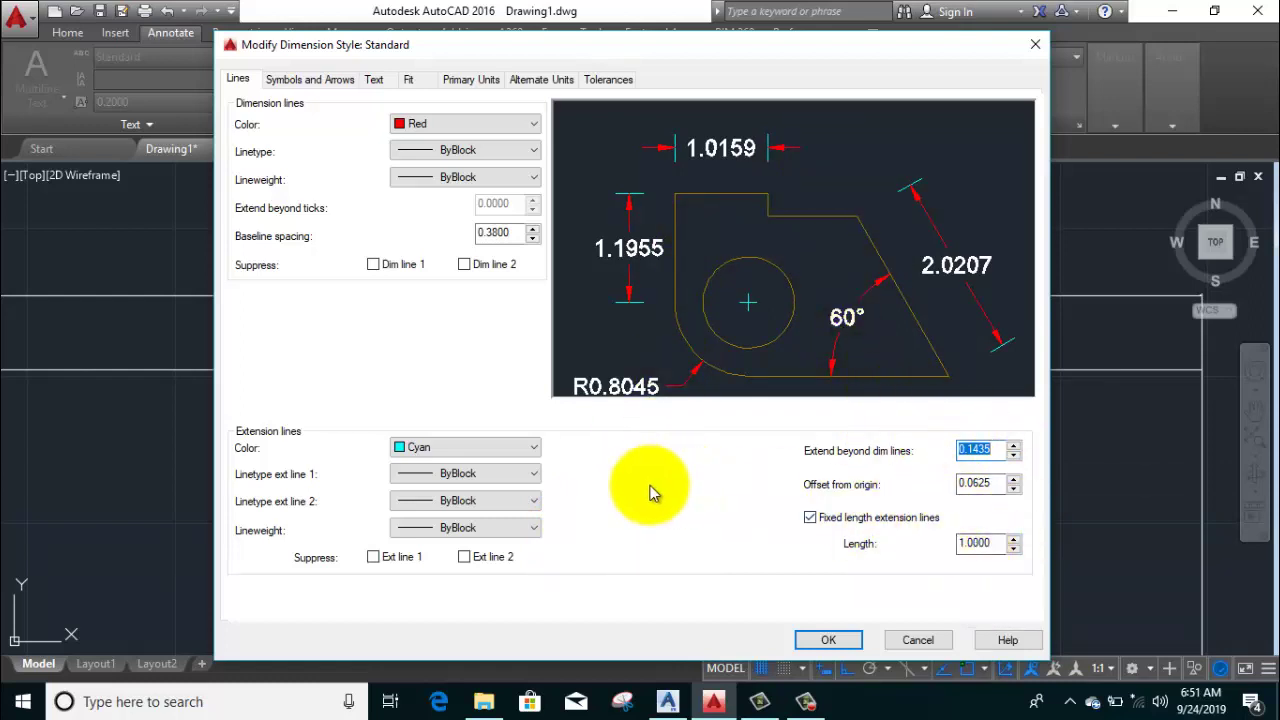
click(810, 519)
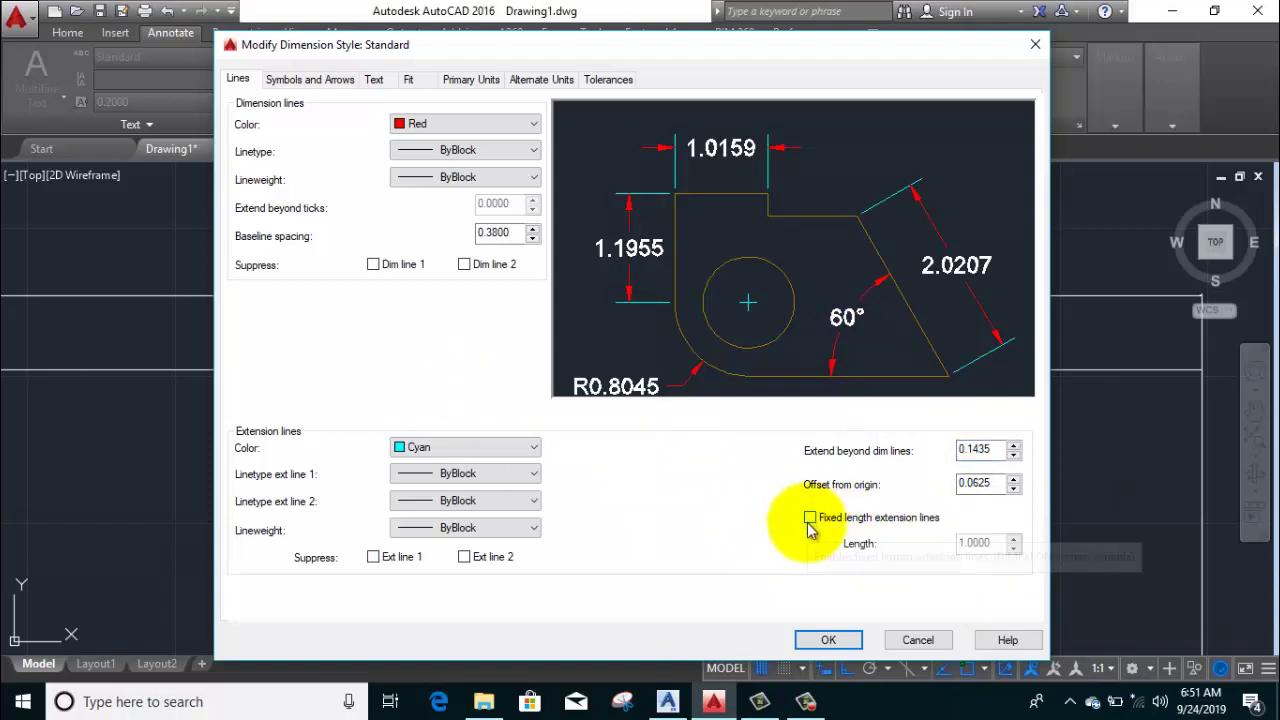
Preview Architectural tick and Closed blank arrowheads, then keep Closed filled as the first arrowhead
click(335, 80)
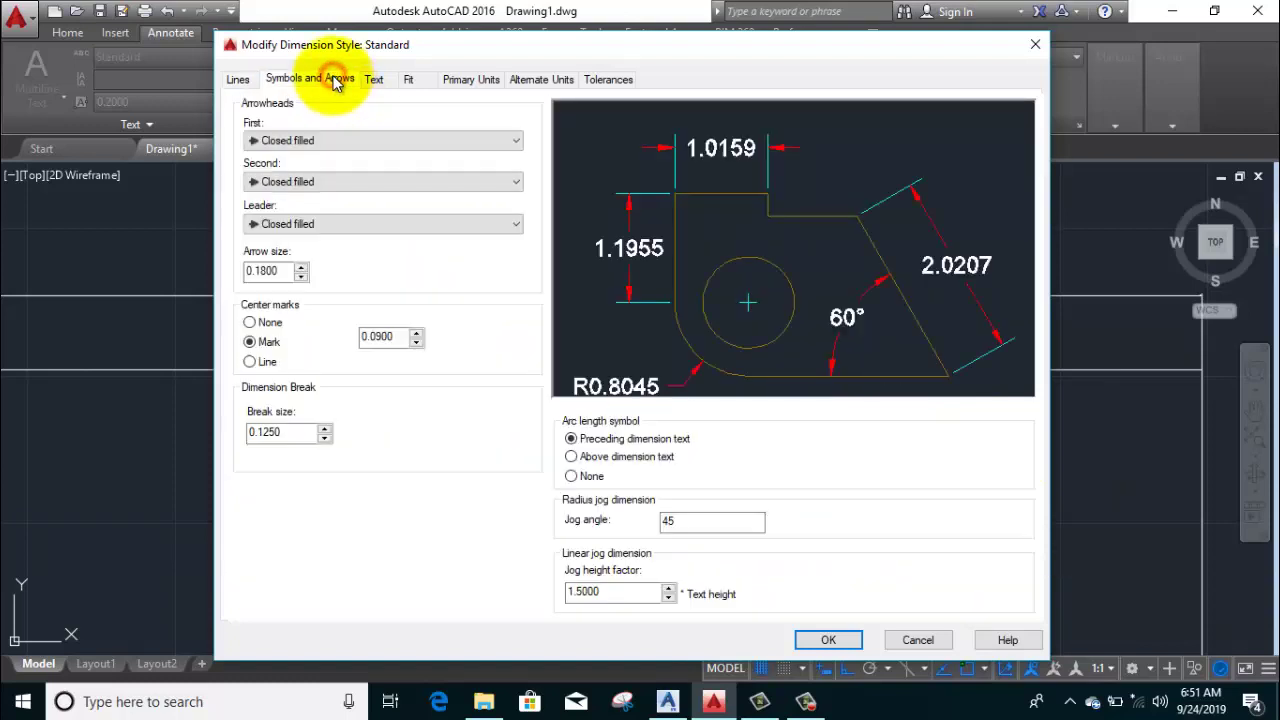
click(366, 143)
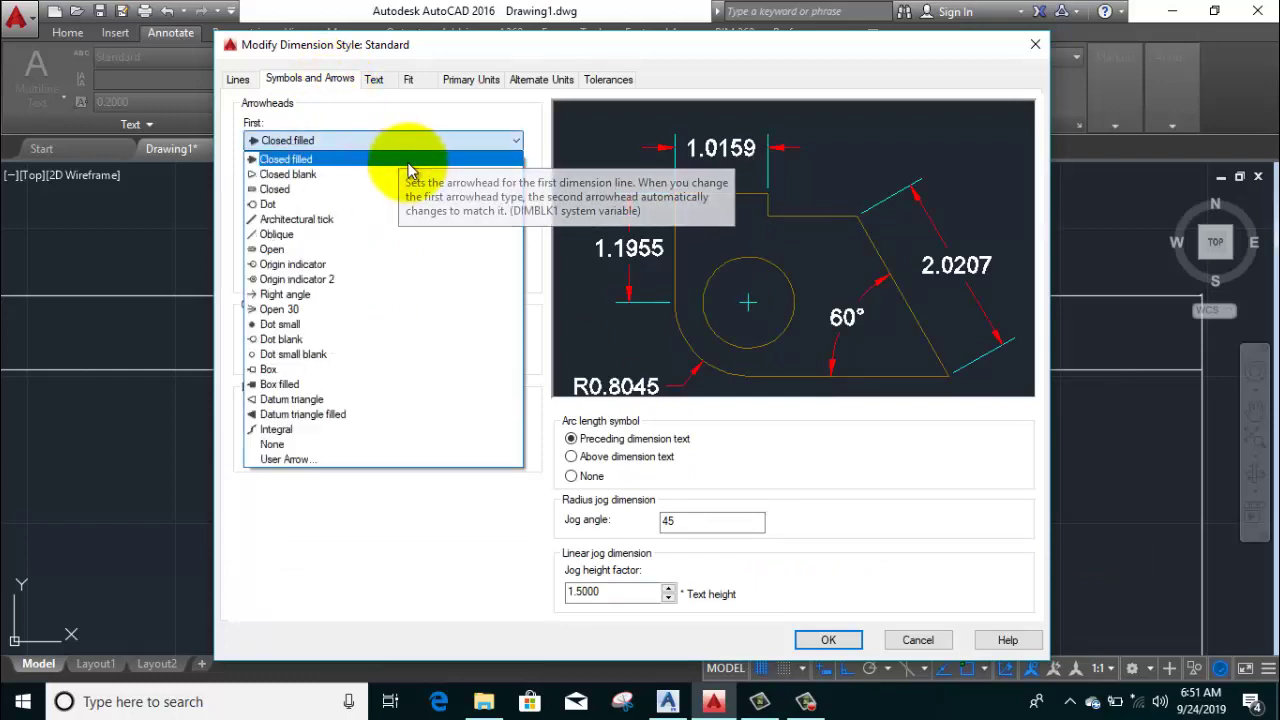
click(331, 227)
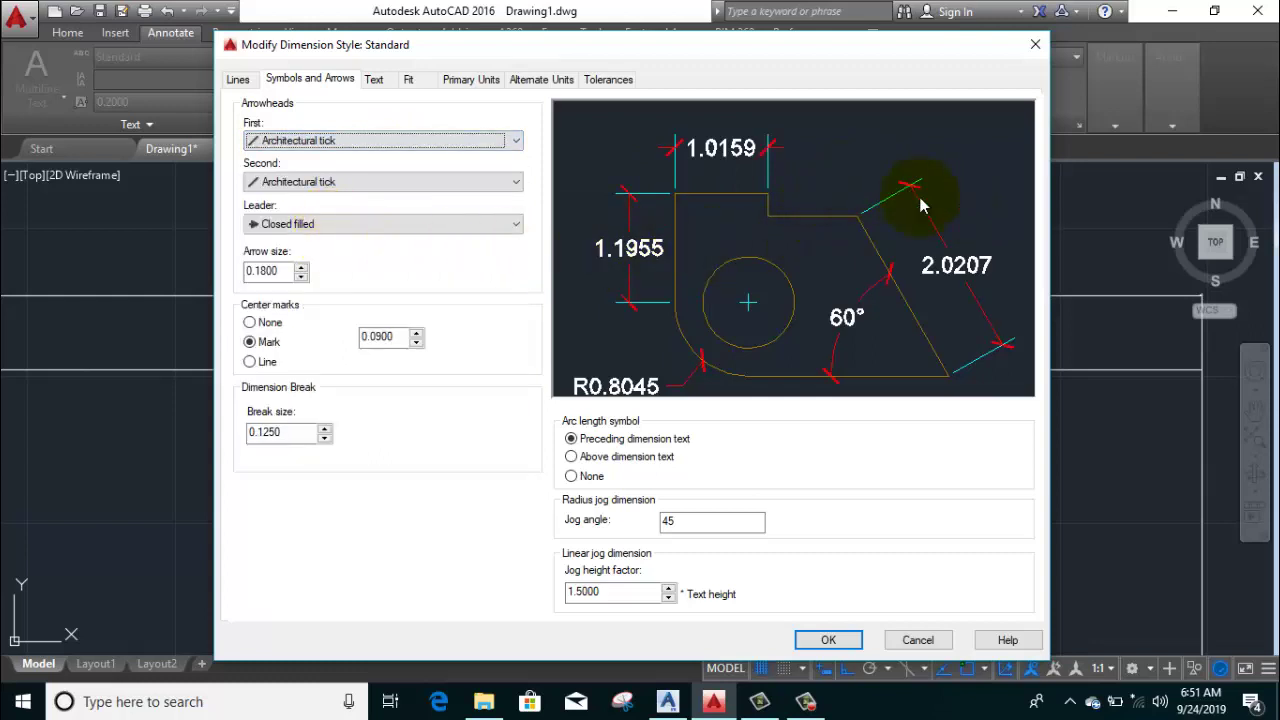
click(408, 142)
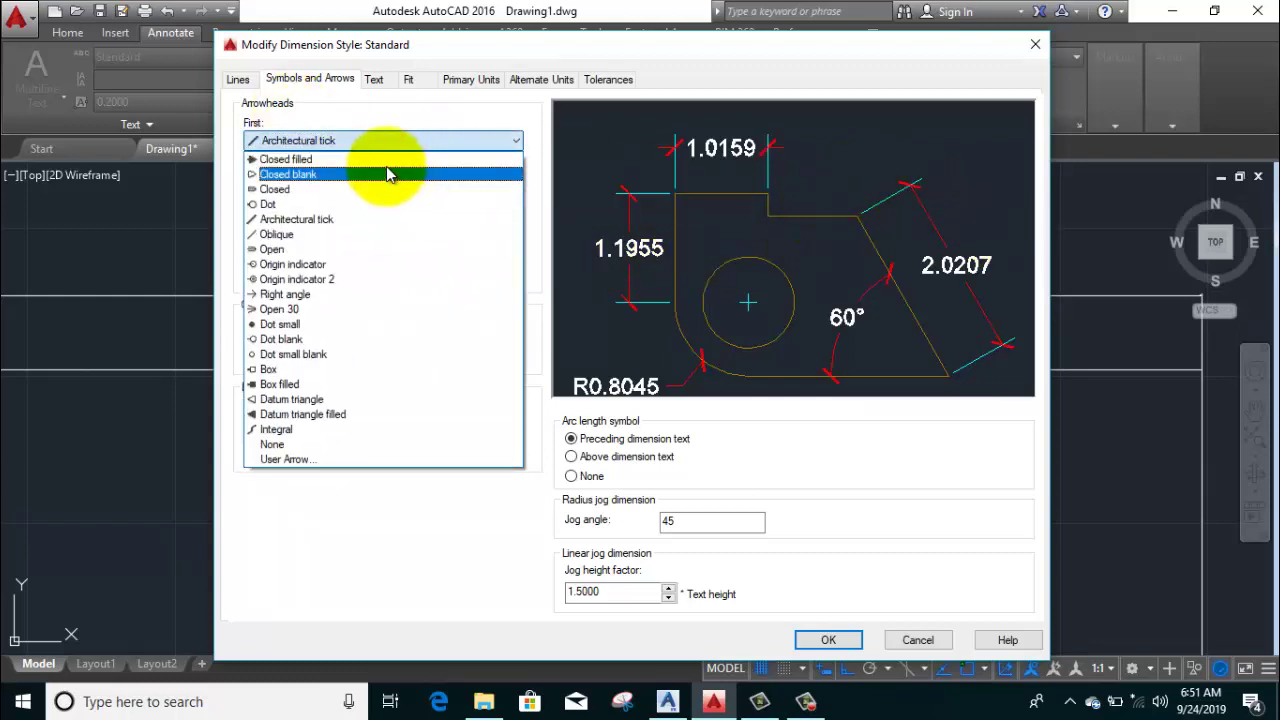
click(388, 160)
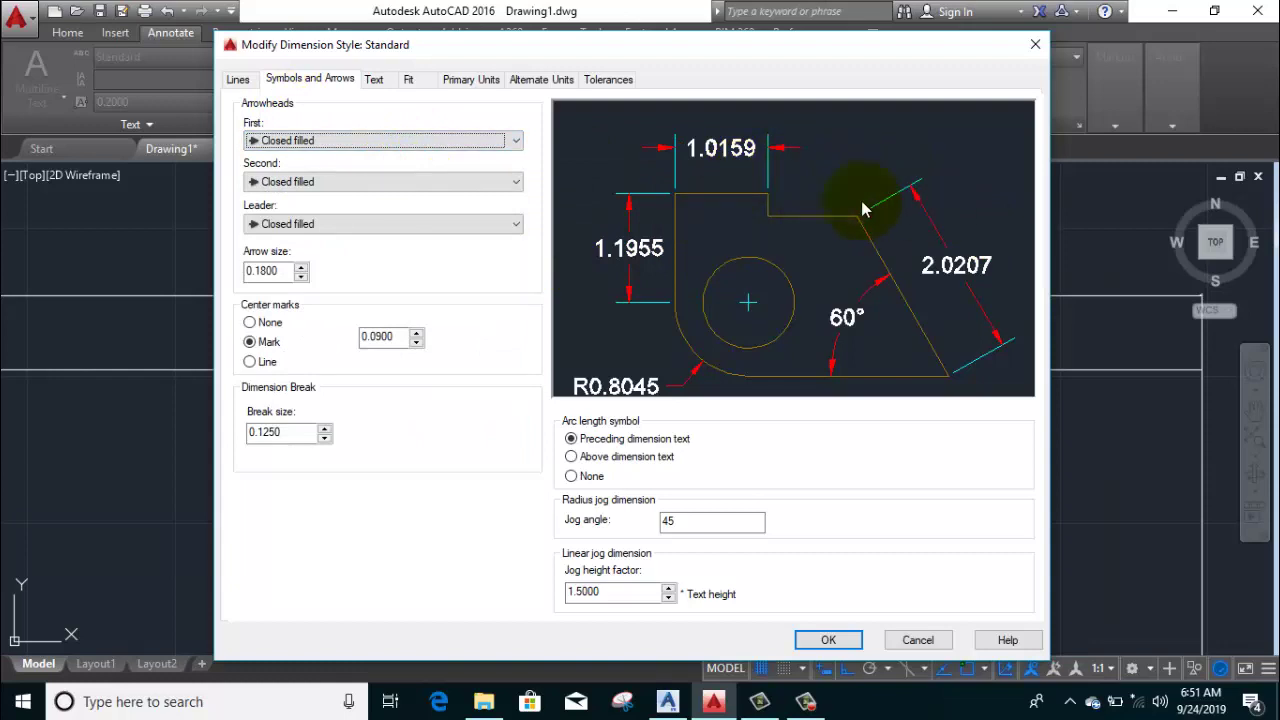
click(432, 141)
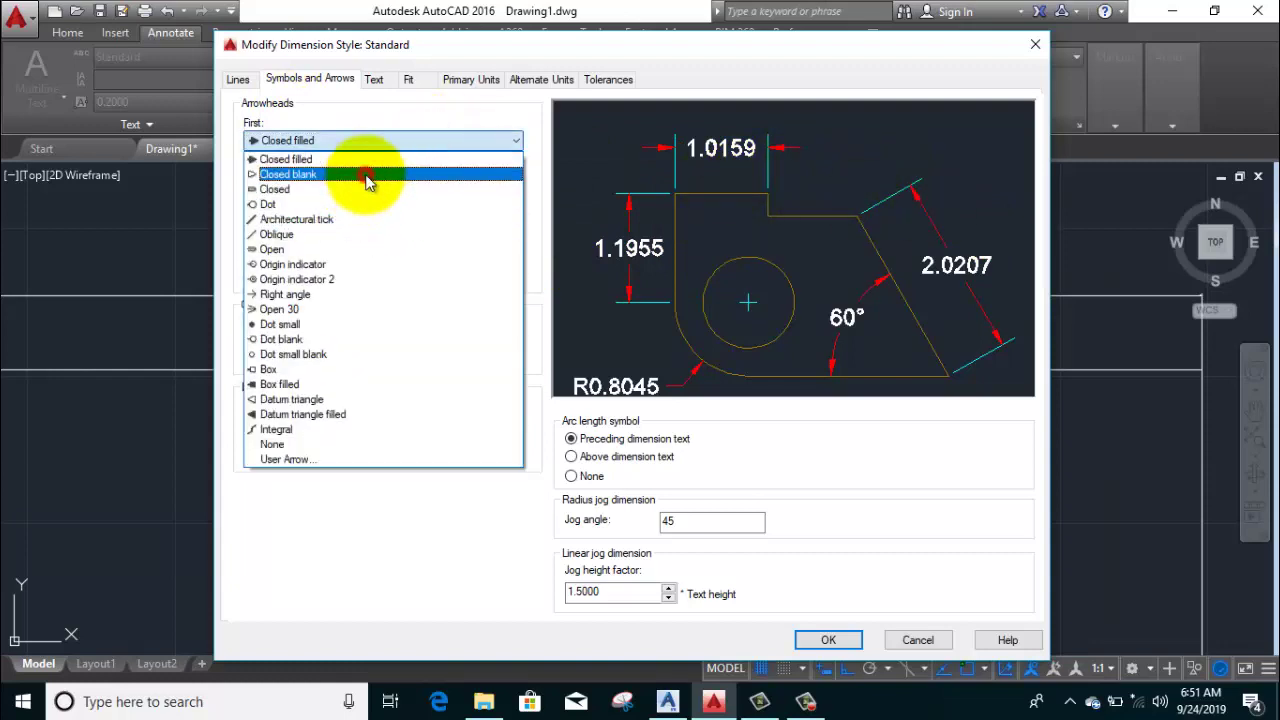
click(367, 176)
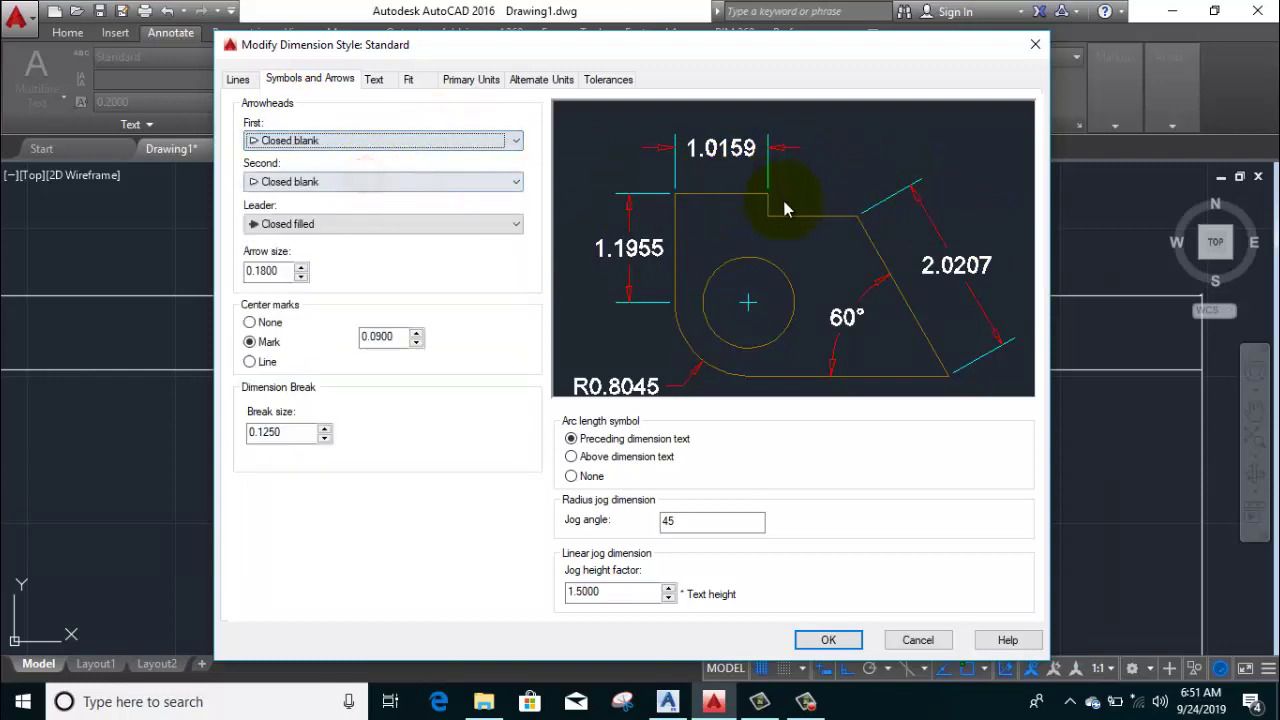
click(398, 141)
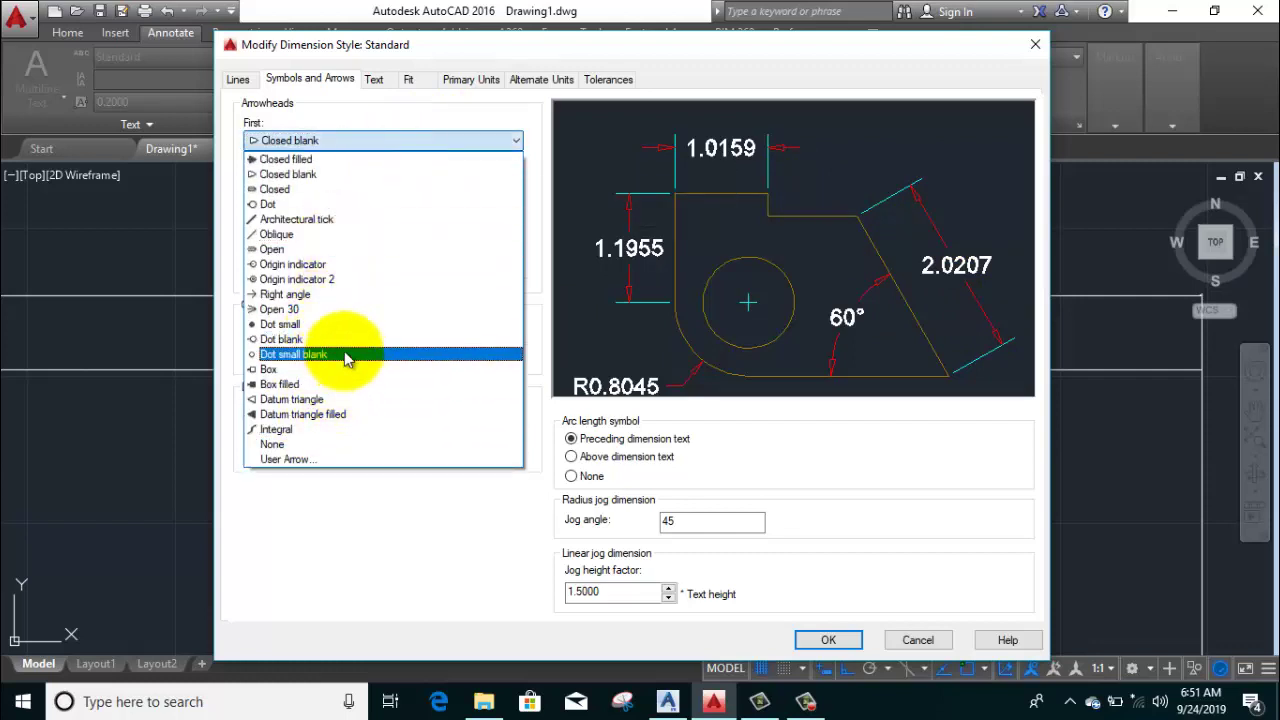
click(330, 161)
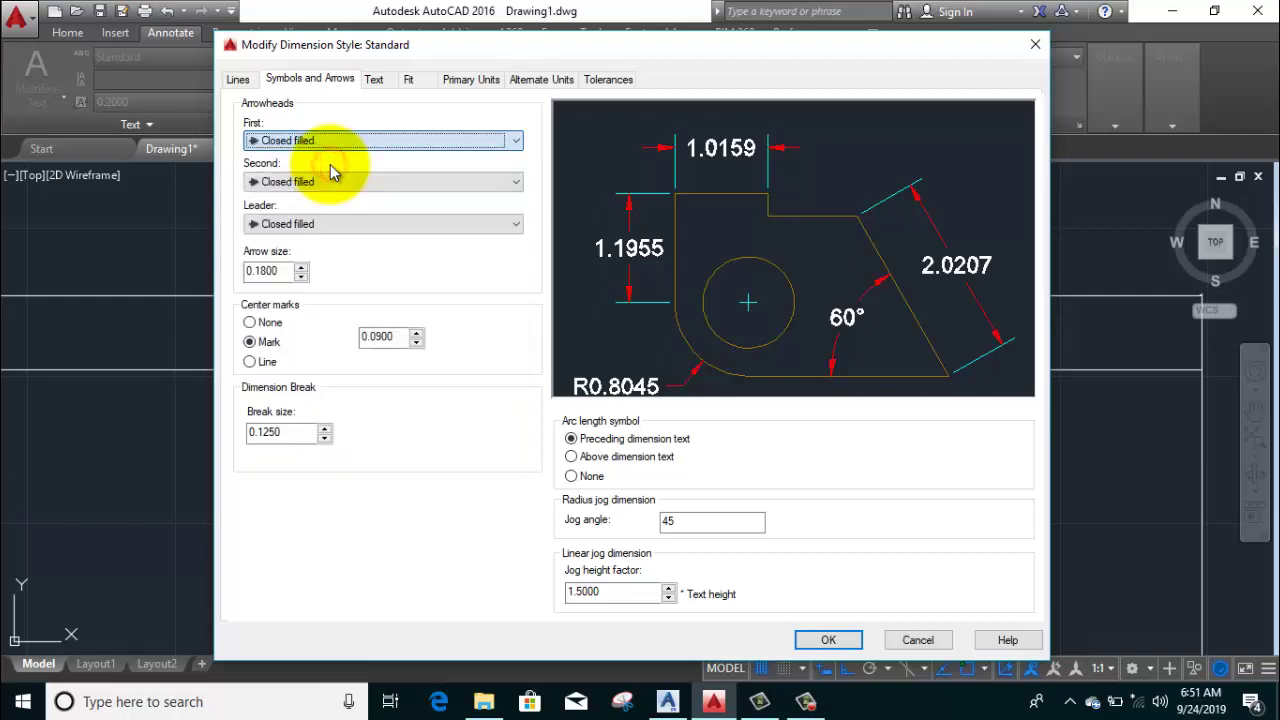
click(283, 271)
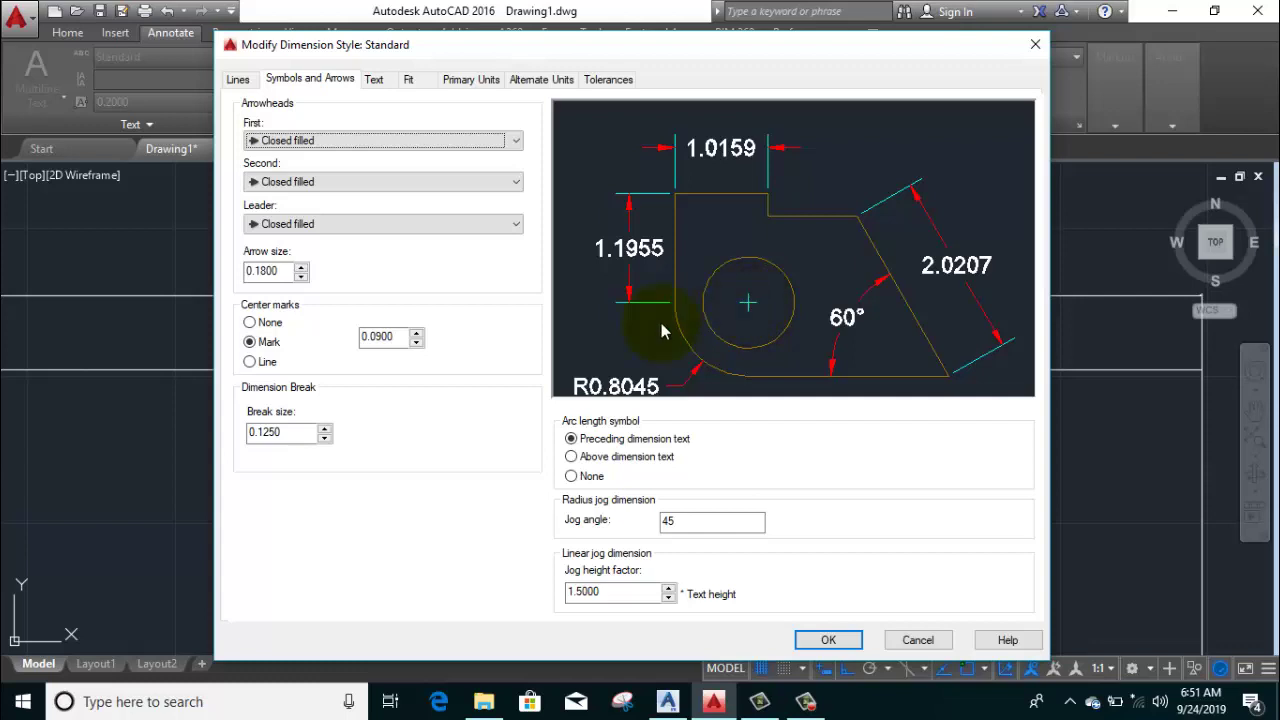
click(251, 323)
click(249, 342)
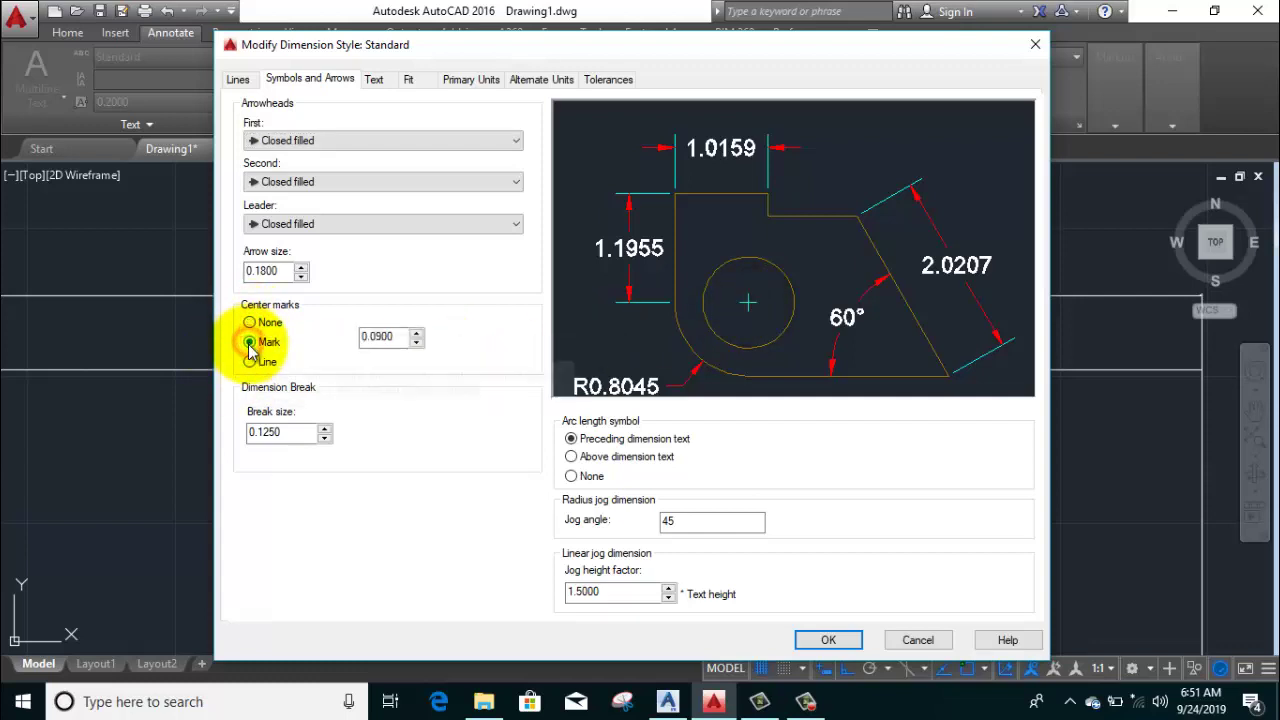
click(249, 361)
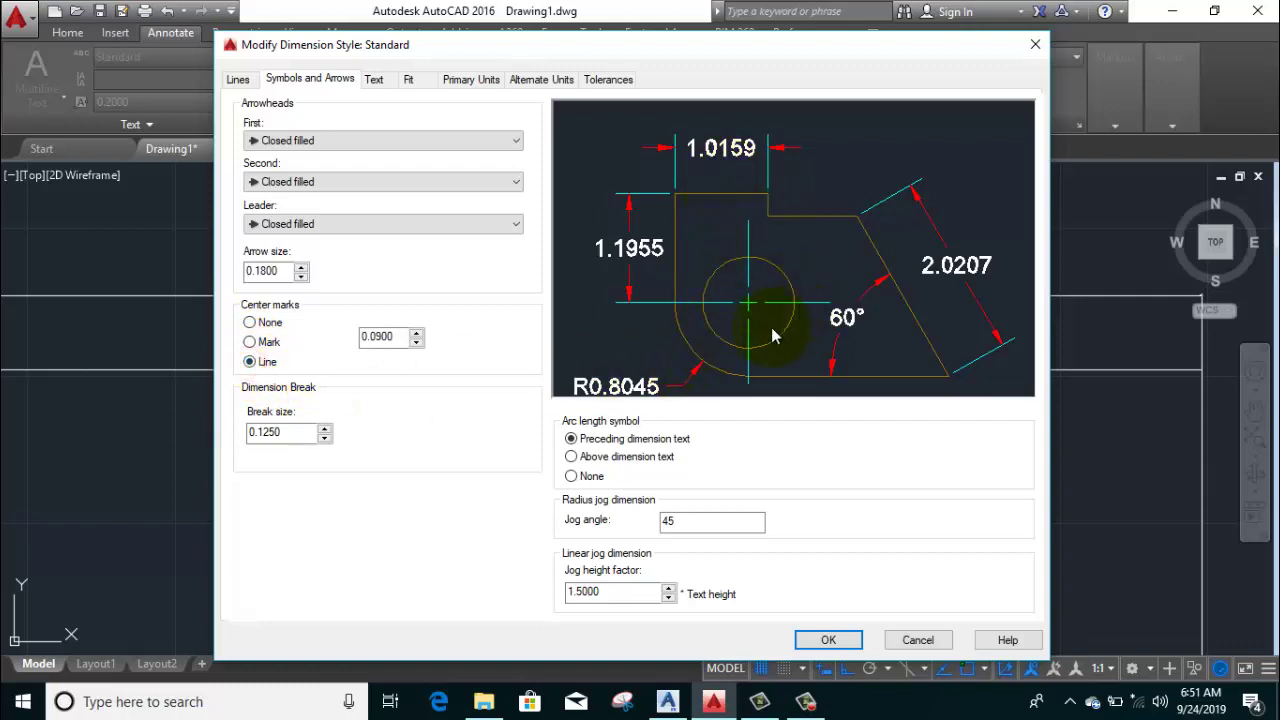
click(250, 342)
drag(278, 271, 185, 272)
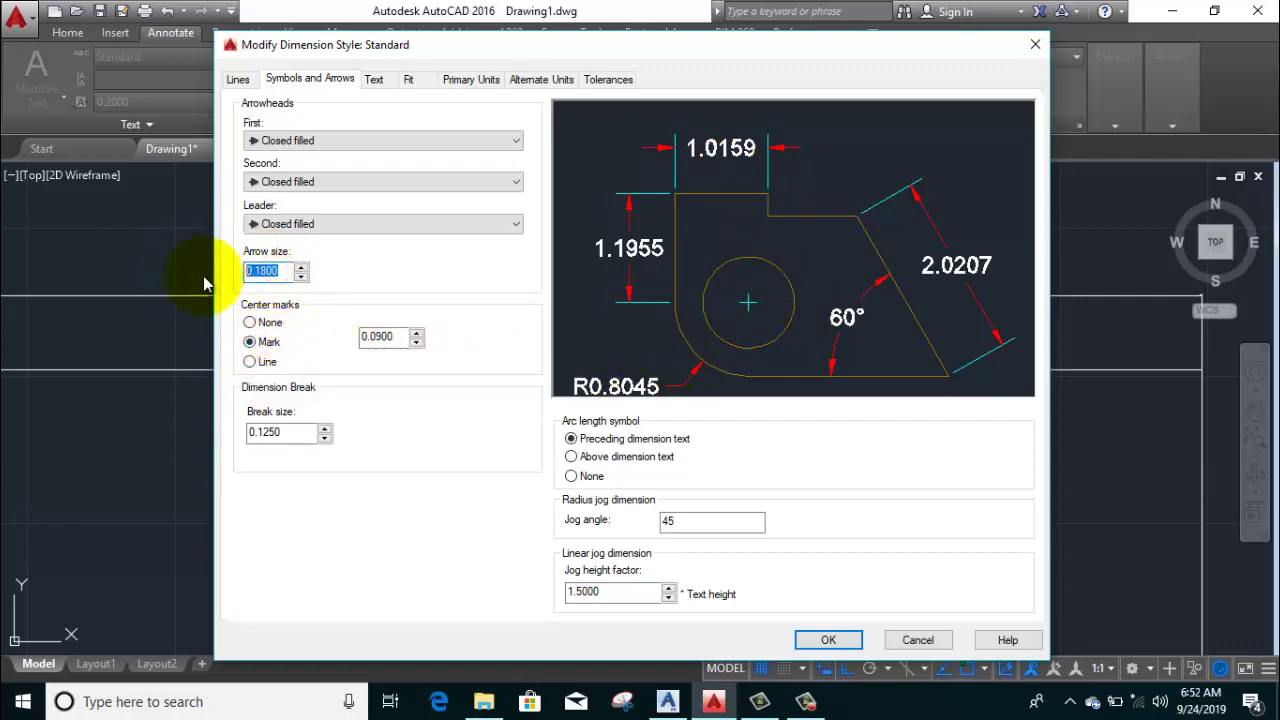
Set the dimension arrow size to 1.0000 and check the break size value
text(1)
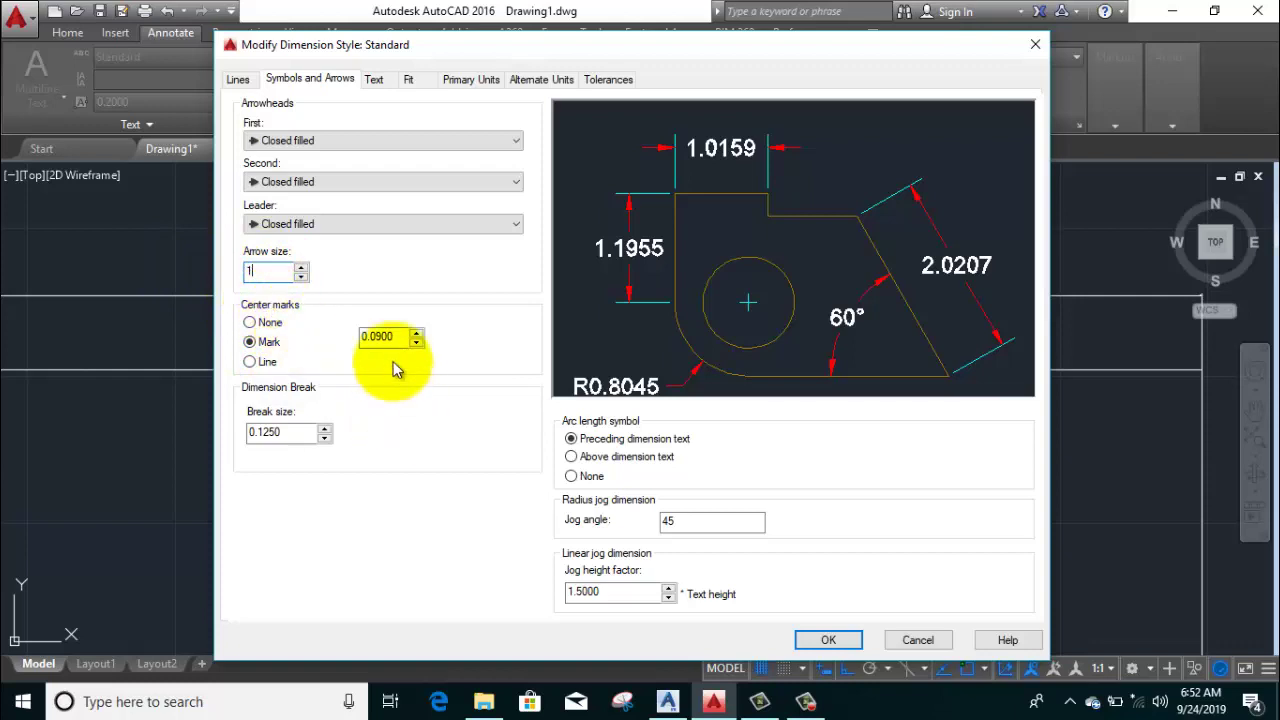
click(400, 336)
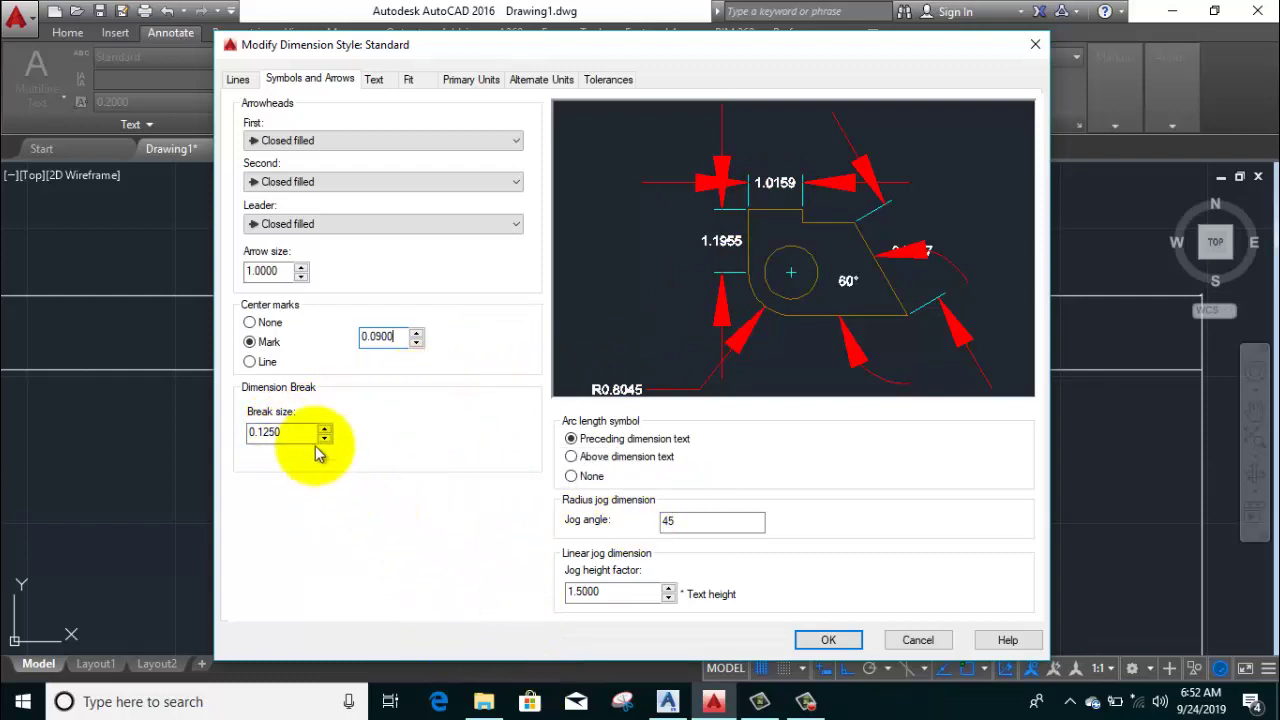
double_click(300, 432)
click(294, 434)
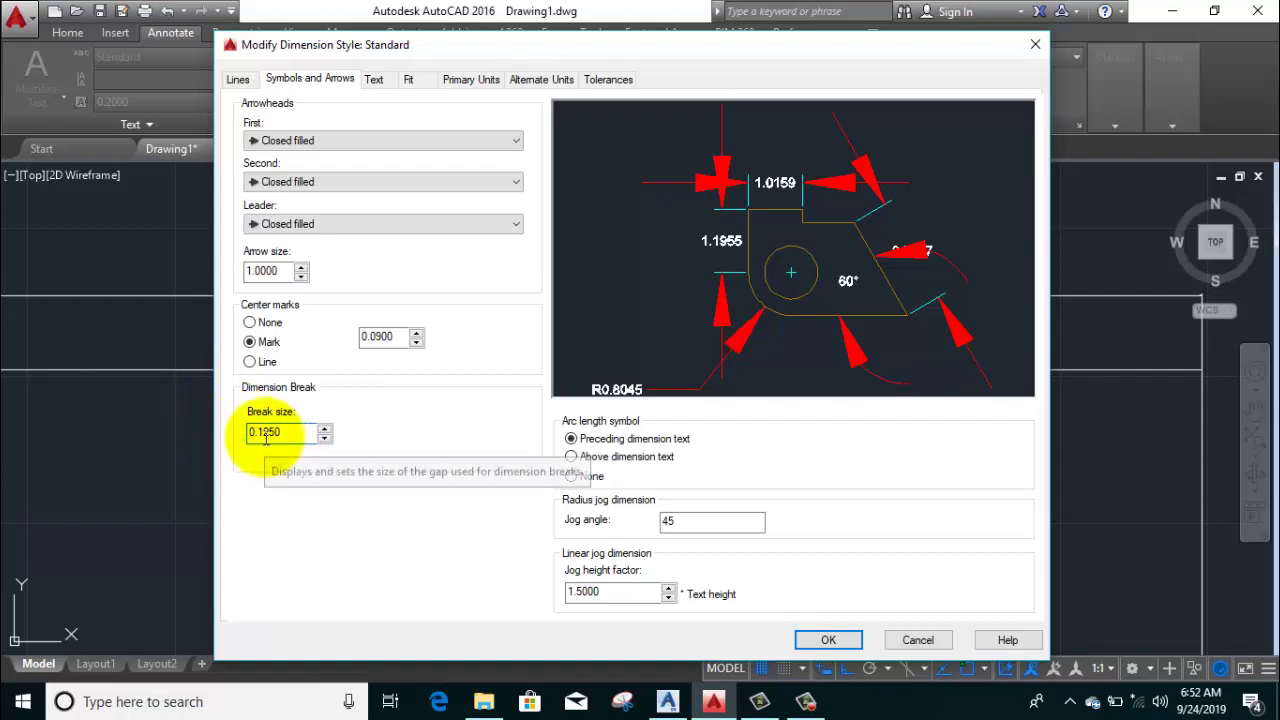
click(372, 80)
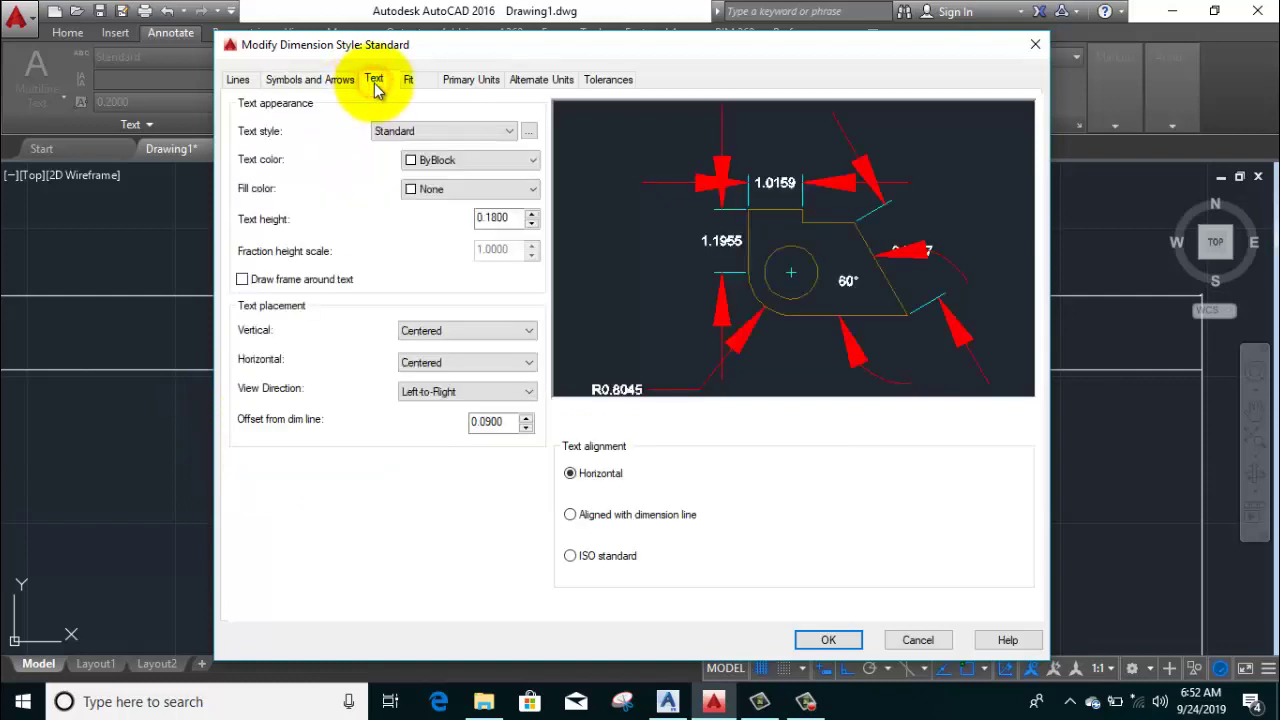
Try the Annotative text style, then settle on Standard for dimension text
click(480, 132)
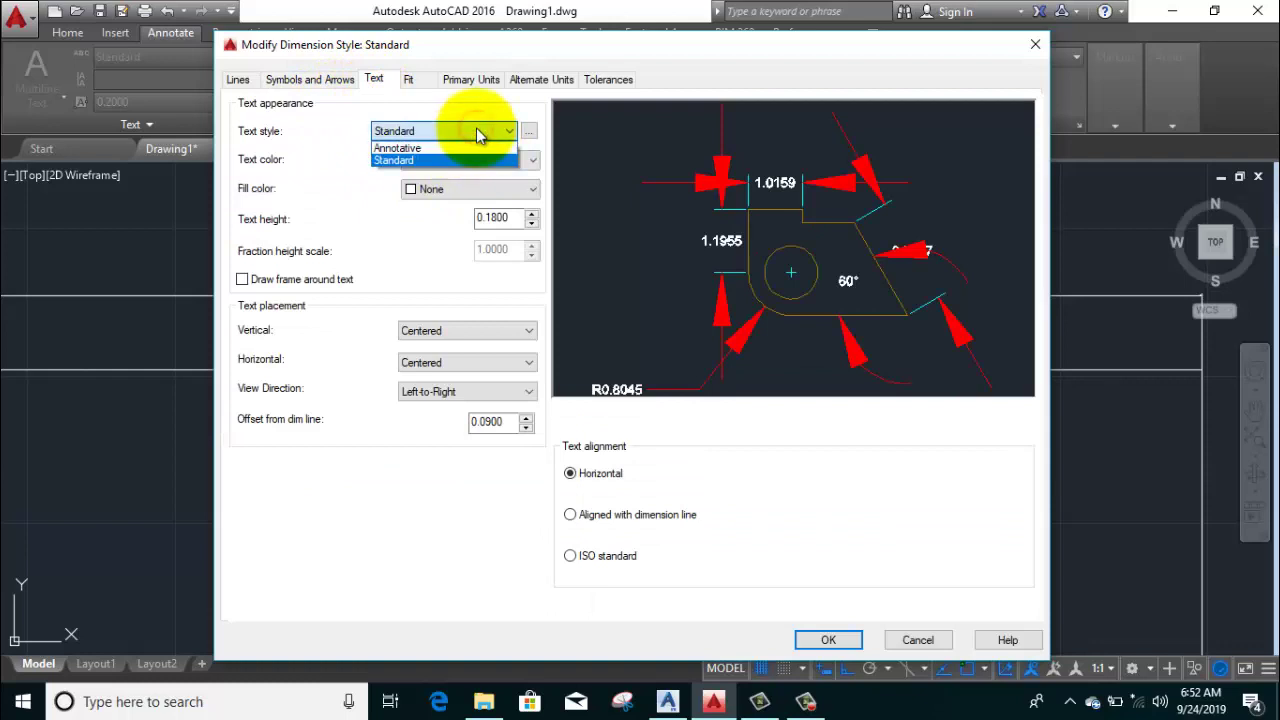
click(478, 134)
click(478, 134)
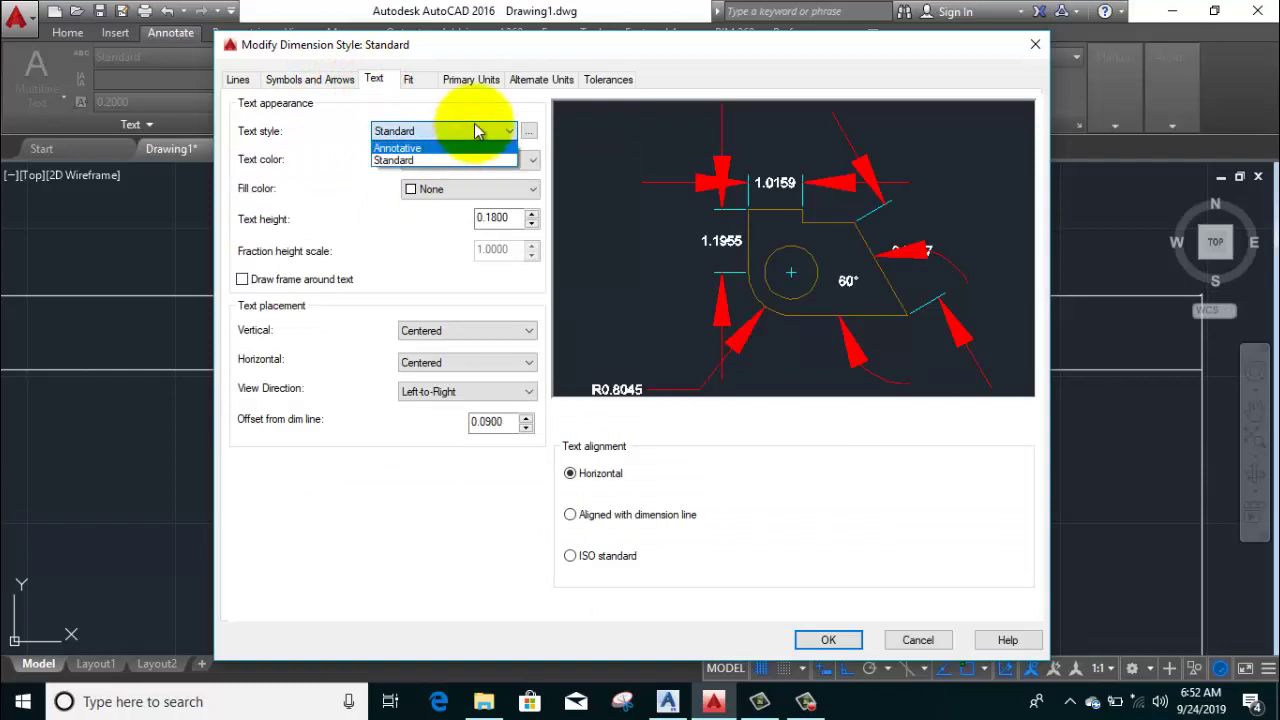
click(475, 128)
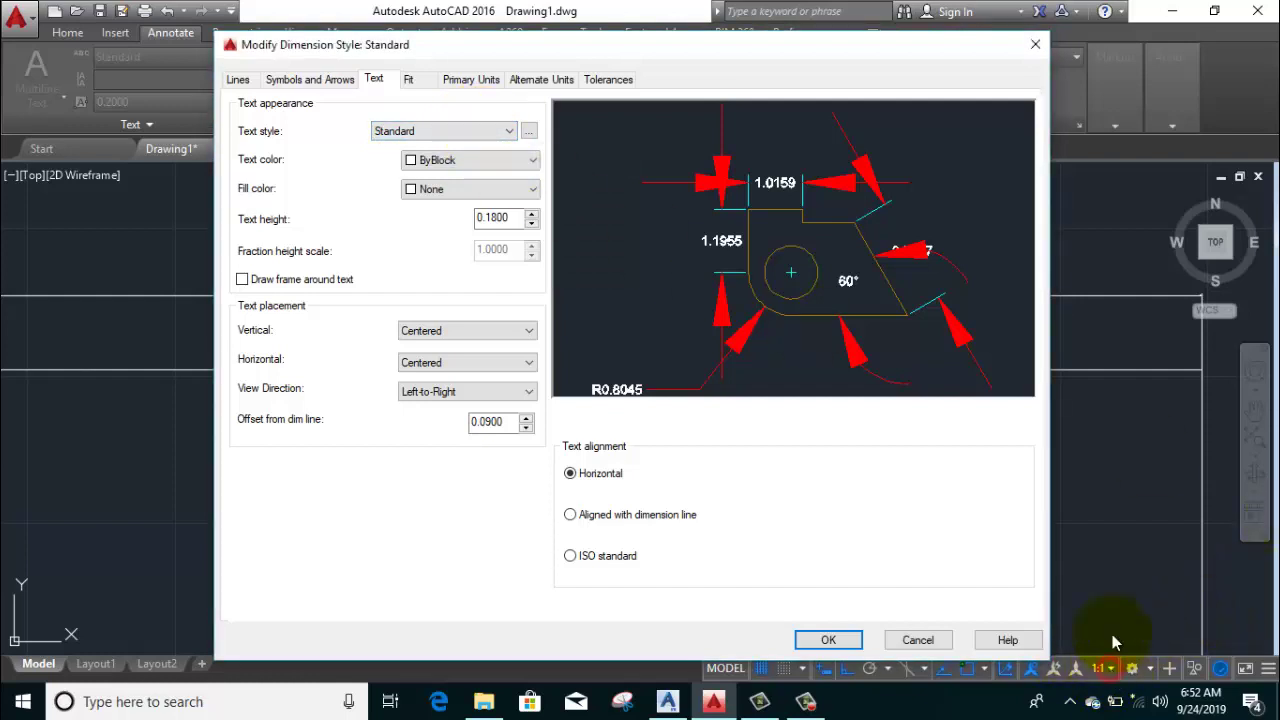
click(398, 128)
click(412, 148)
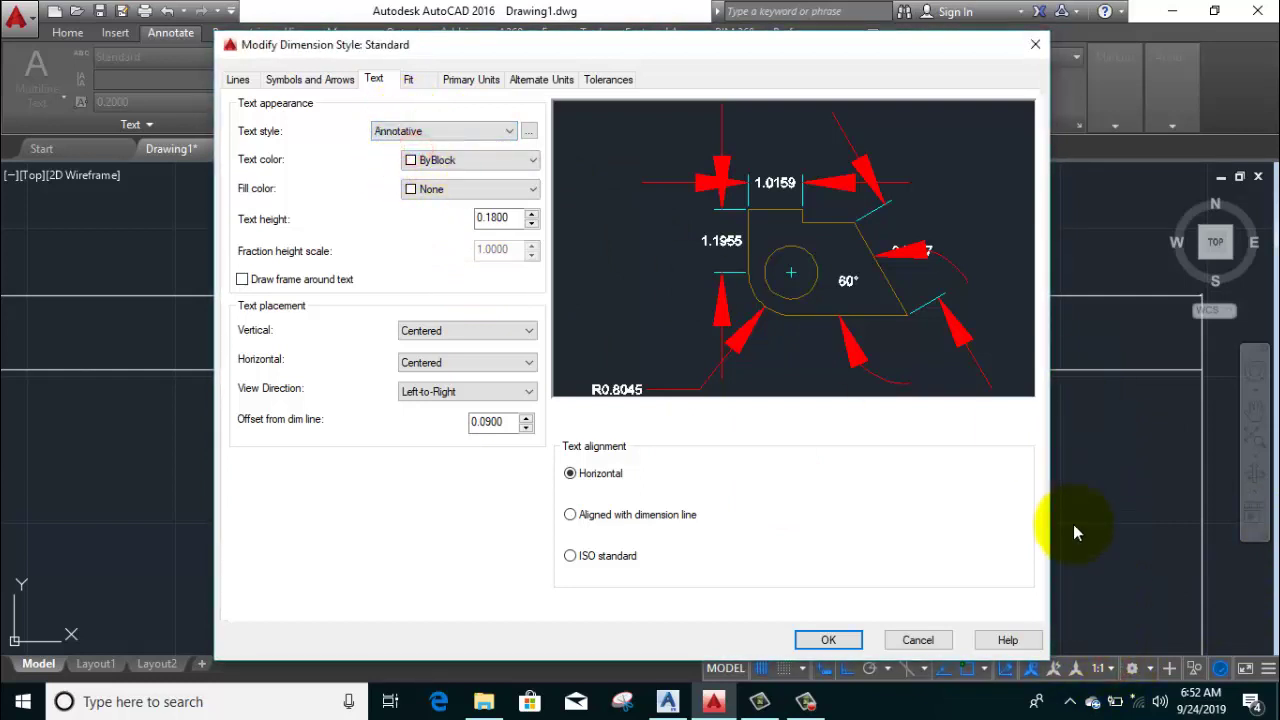
click(409, 124)
click(414, 157)
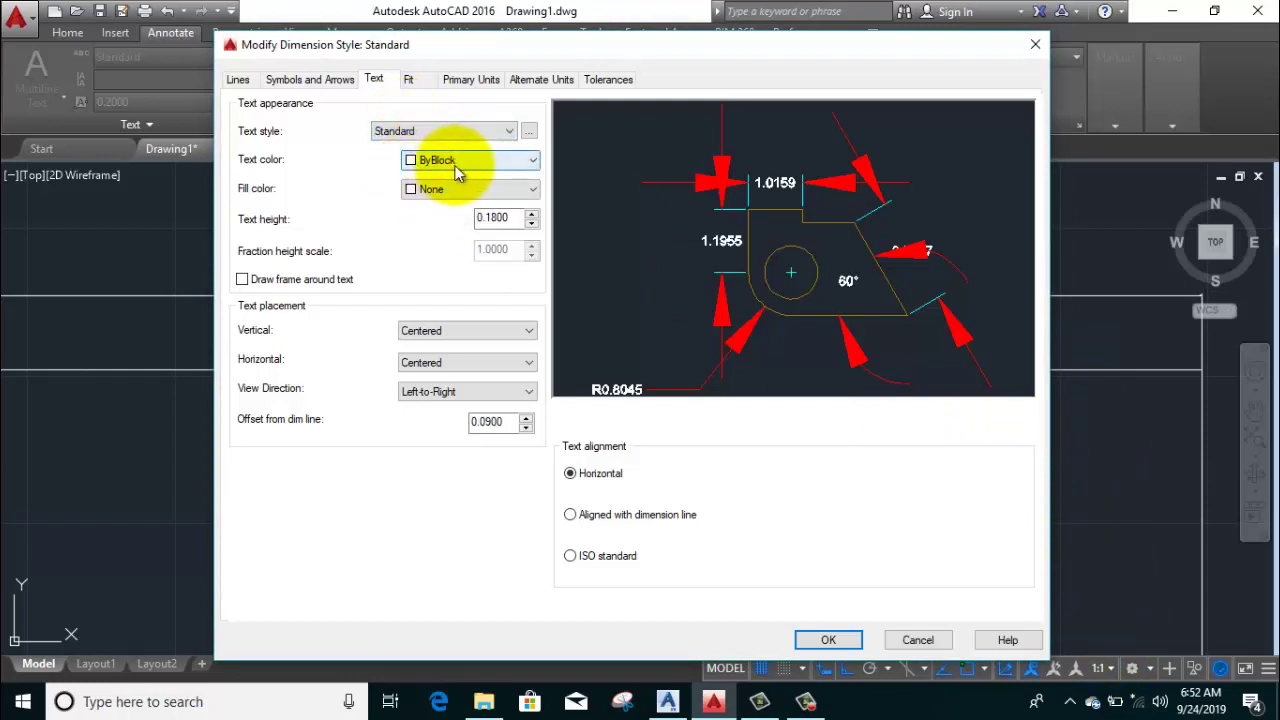
Preview green text with red fill, then set text colour ByLayer and fill None
click(455, 170)
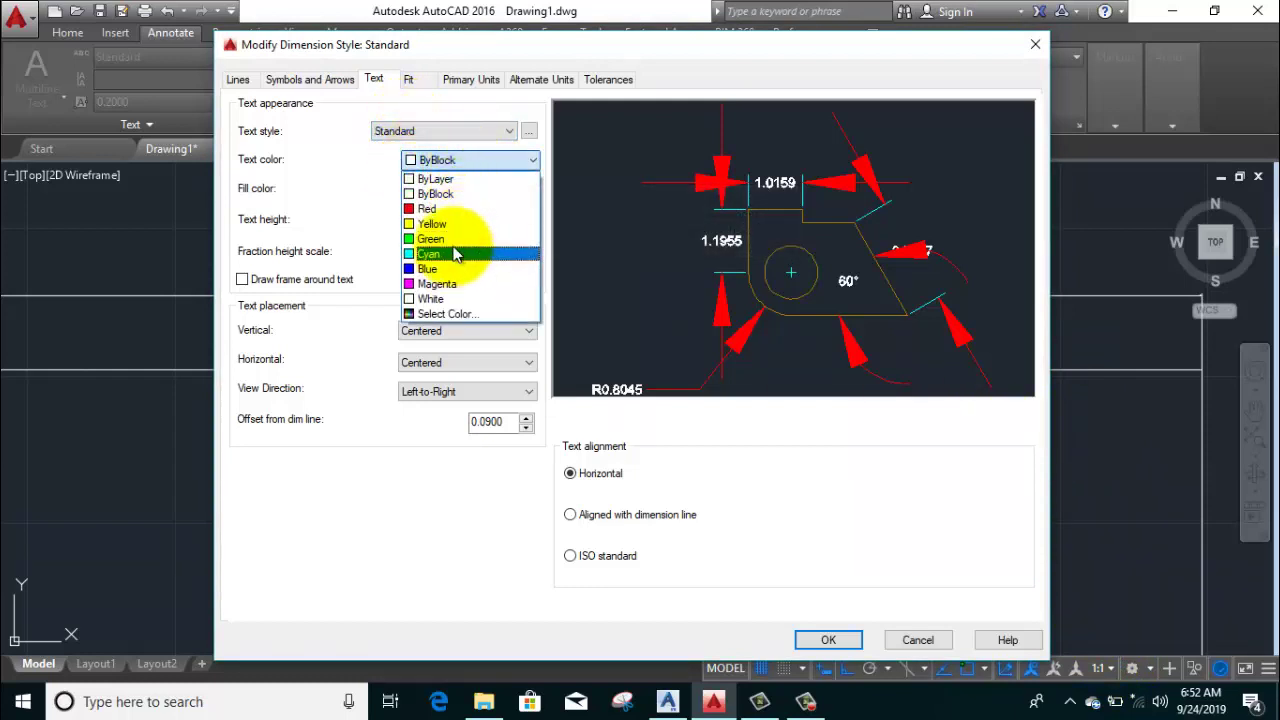
click(456, 240)
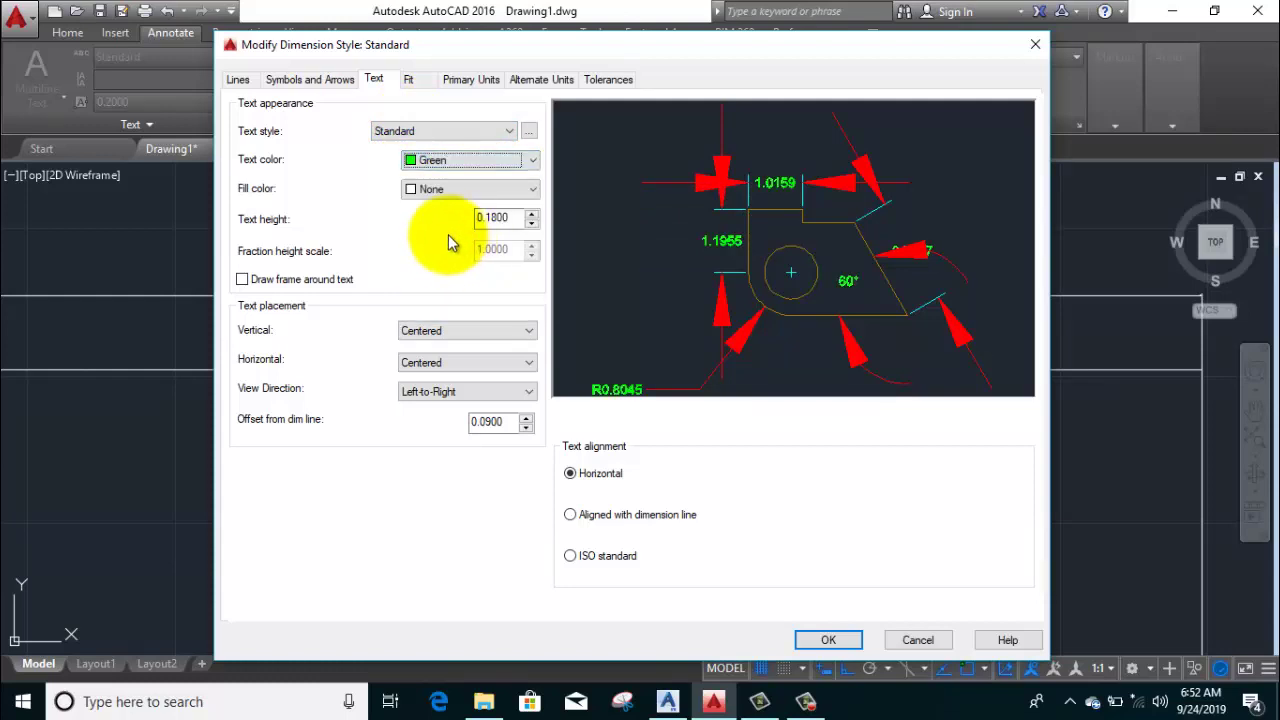
click(452, 187)
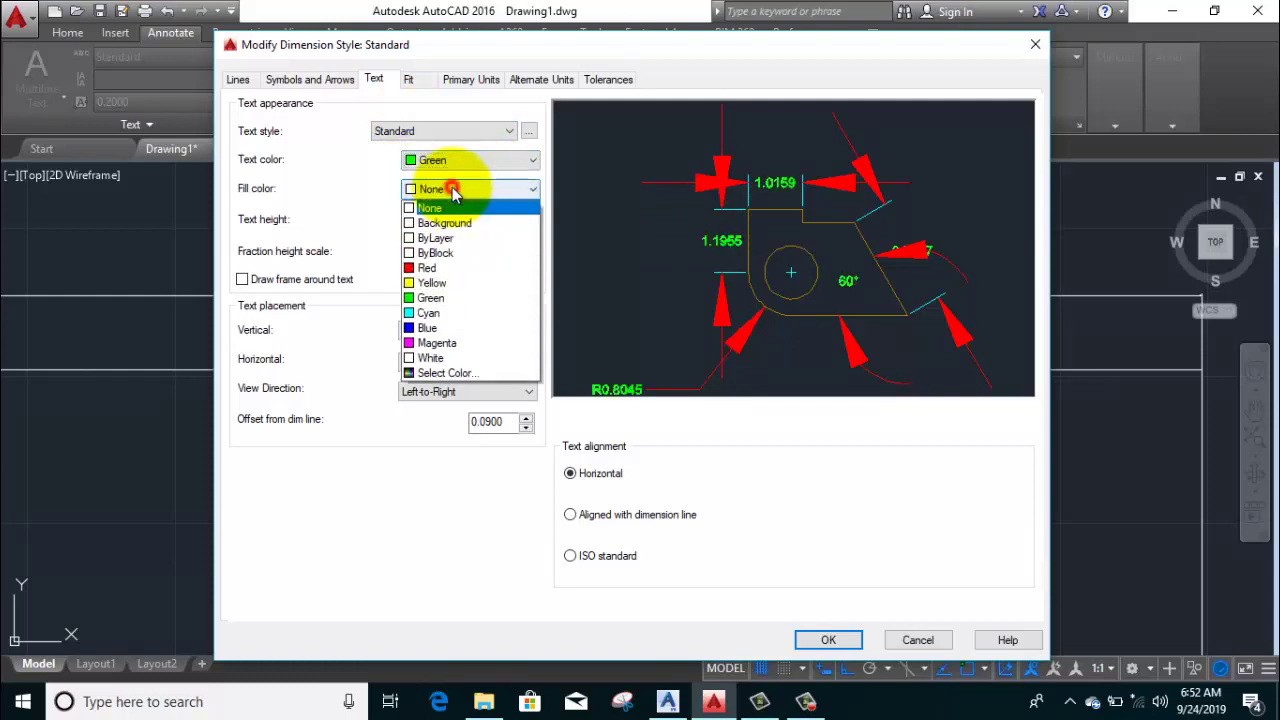
click(459, 268)
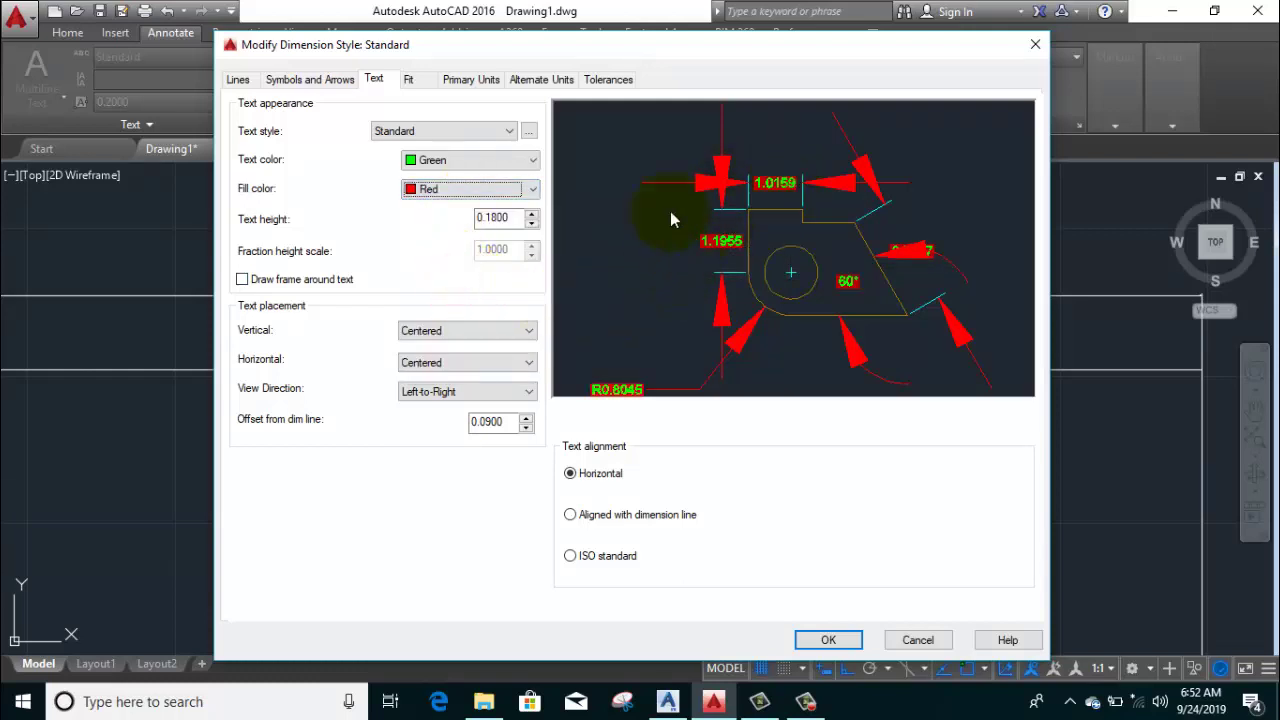
click(452, 188)
click(438, 204)
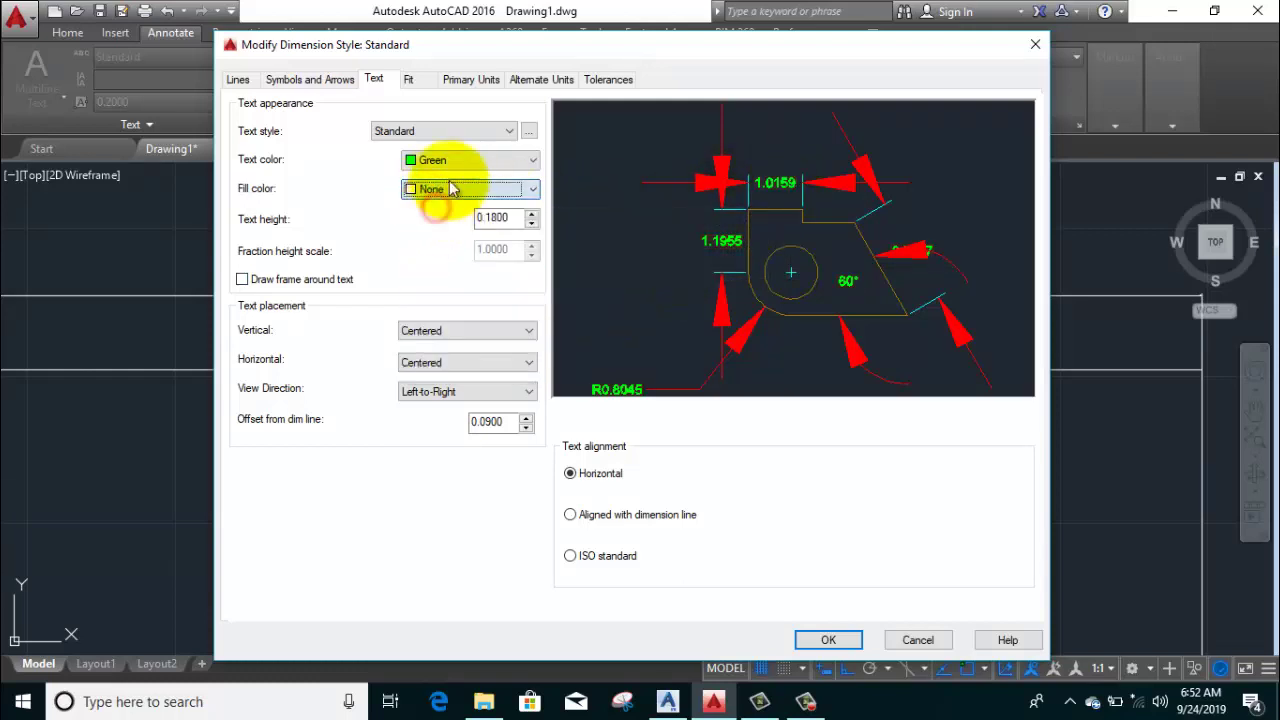
click(462, 160)
click(450, 179)
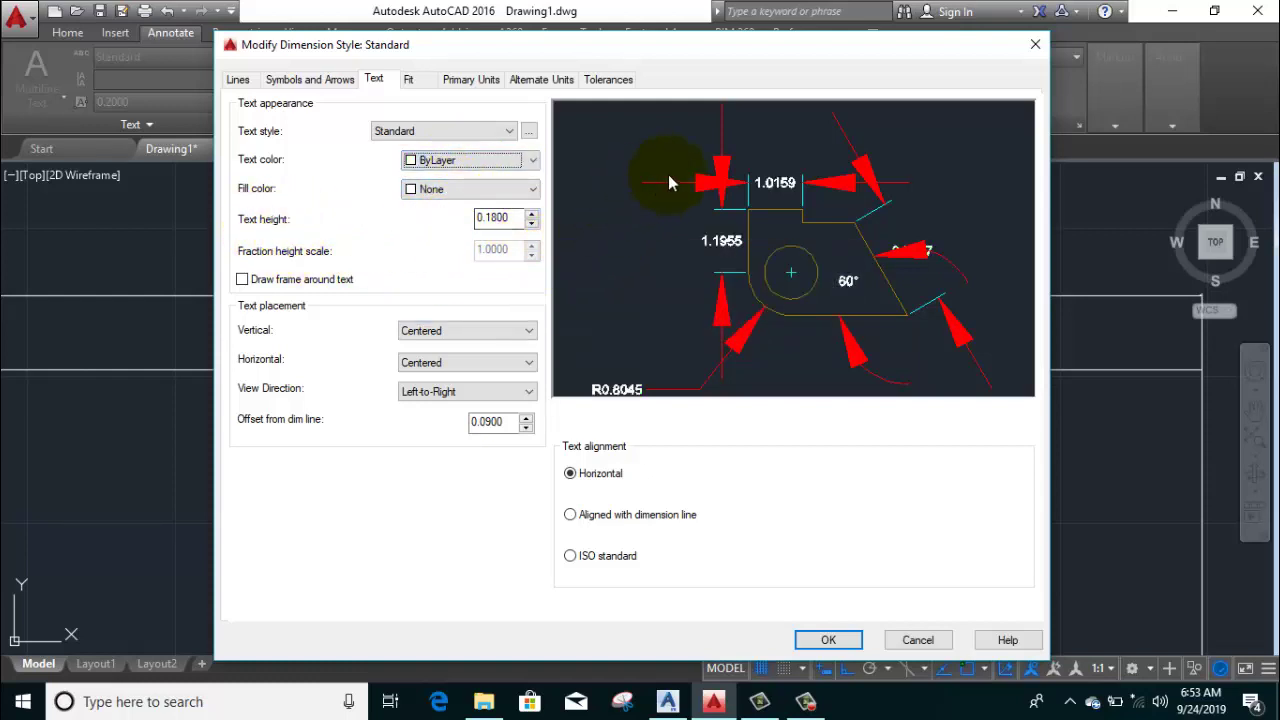
Set dimension text height to 1.0000 and turn on 'Draw frame around text'
double_click(510, 217)
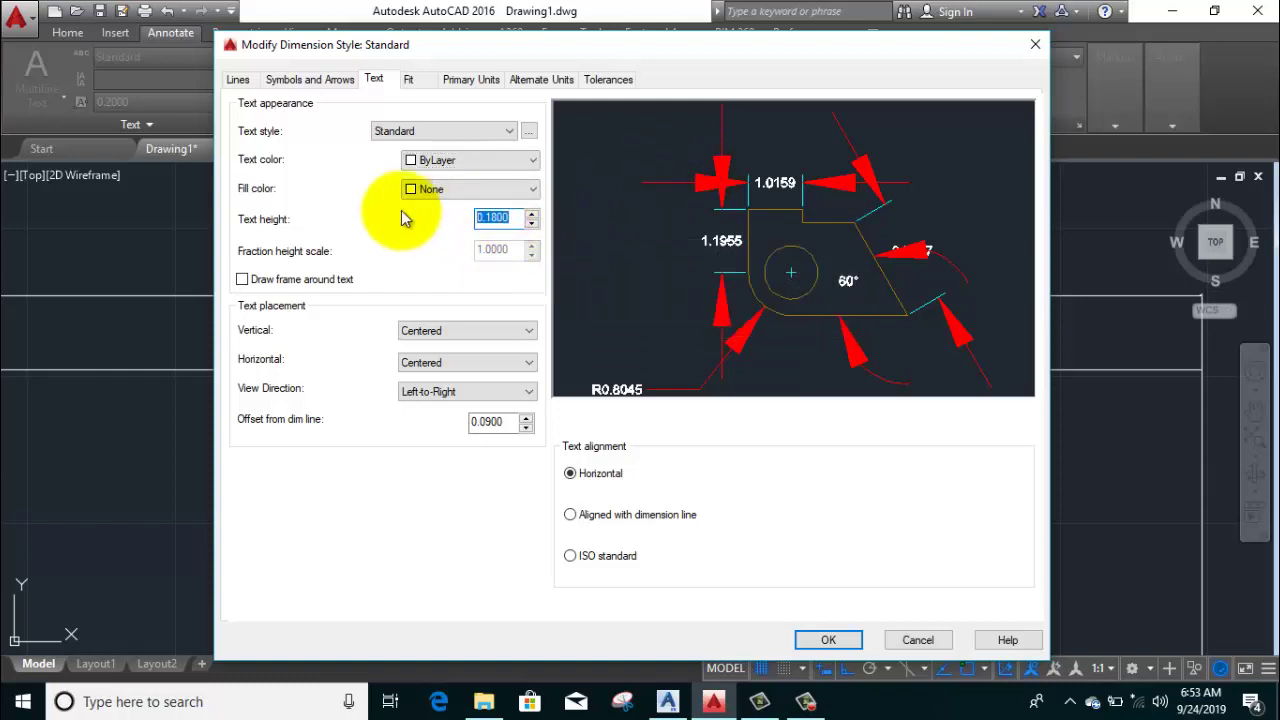
text(1)
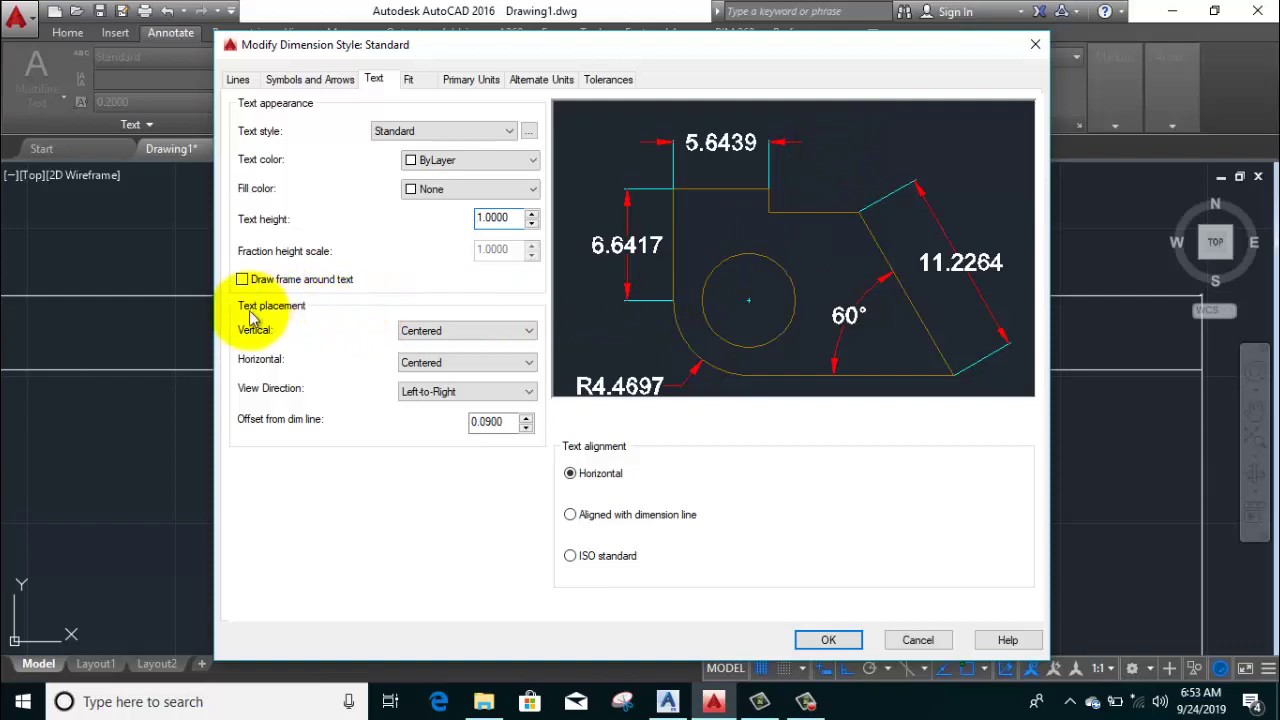
click(242, 280)
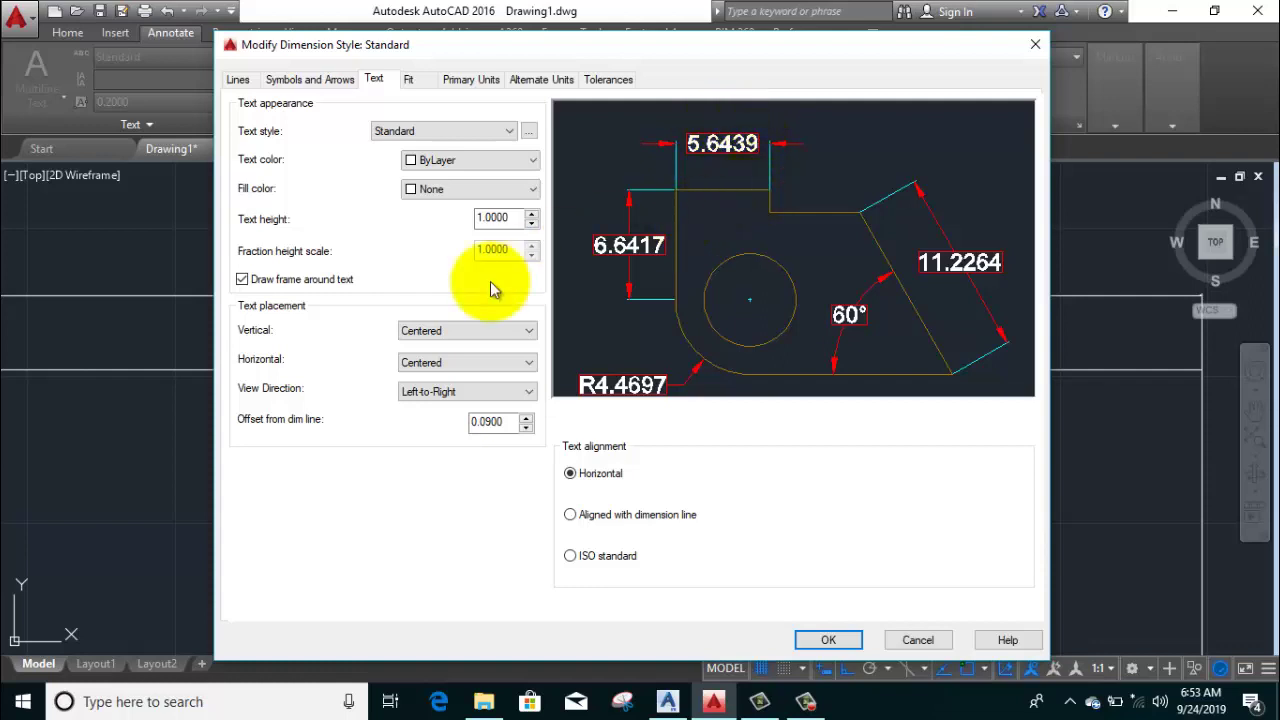
click(430, 331)
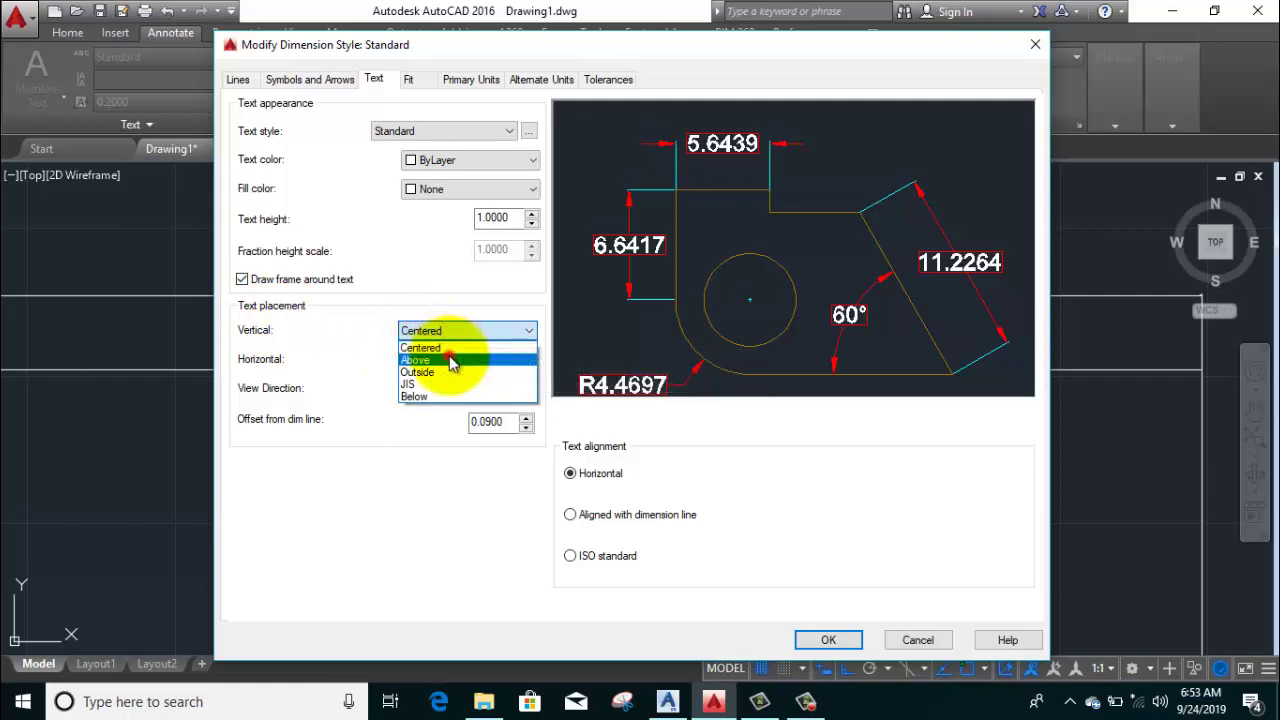
Remove the text frame and try other horizontal placements, ending with Centered
click(451, 361)
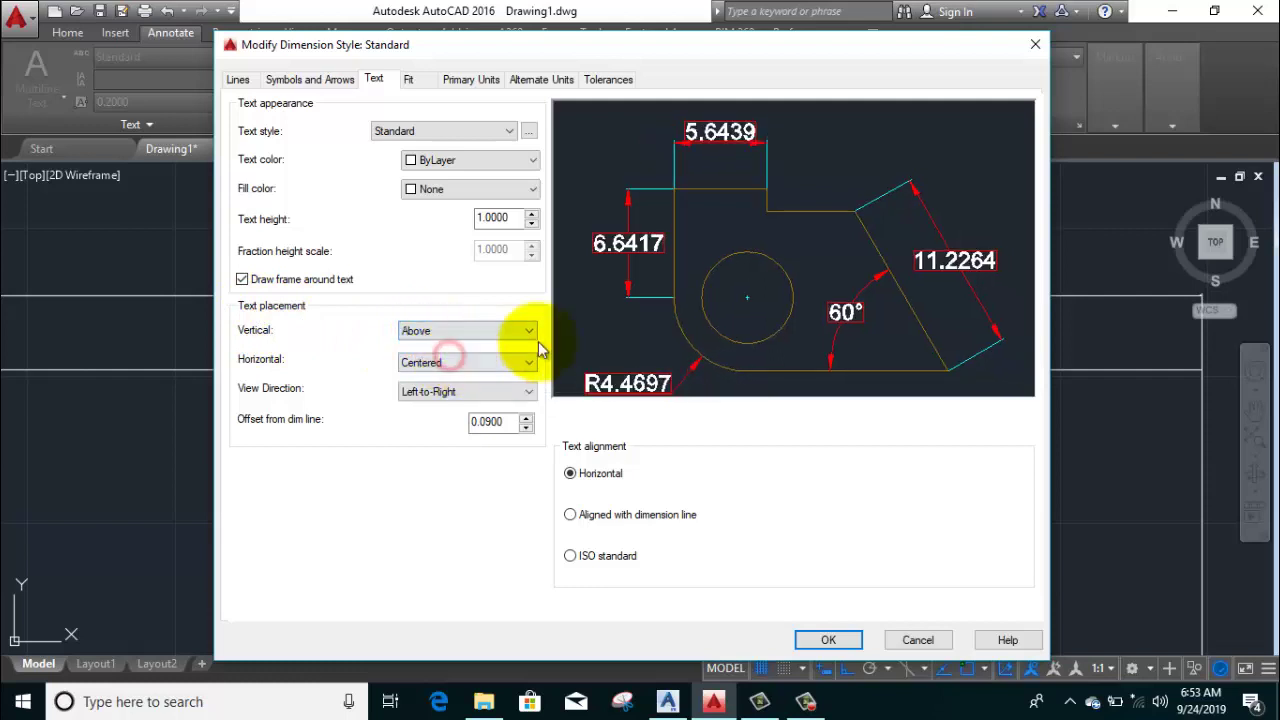
click(243, 281)
click(423, 362)
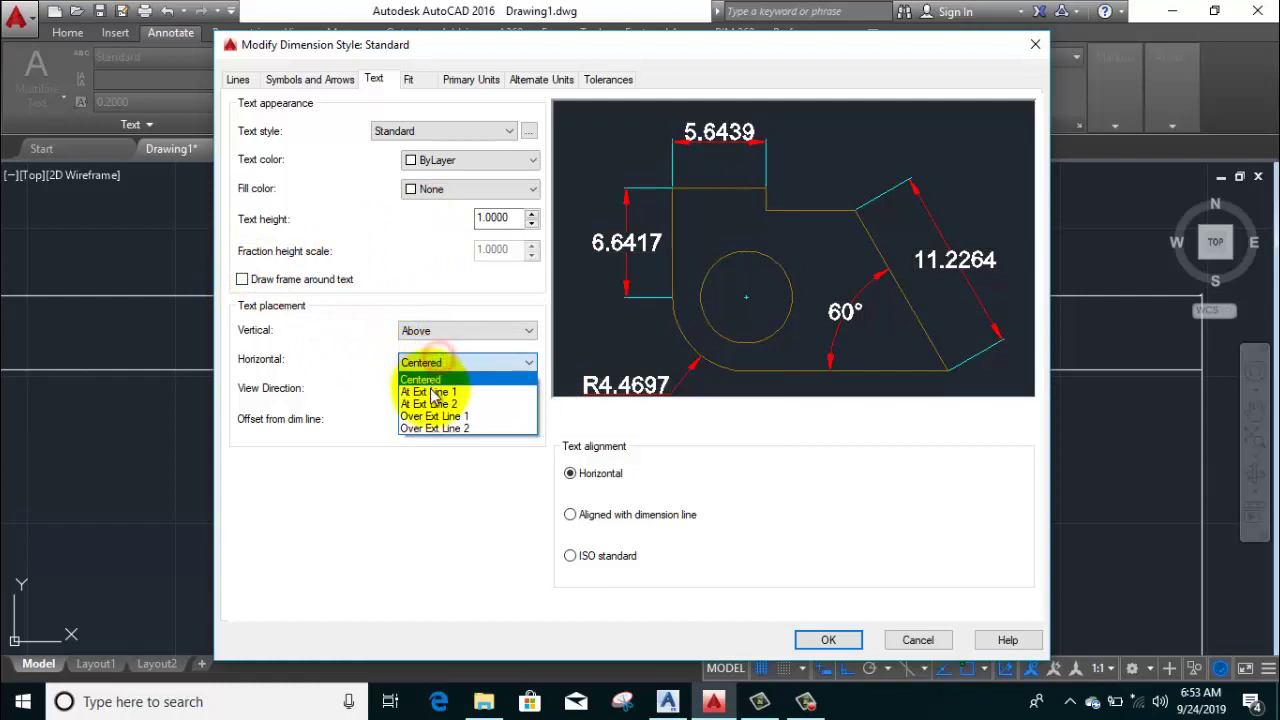
click(433, 393)
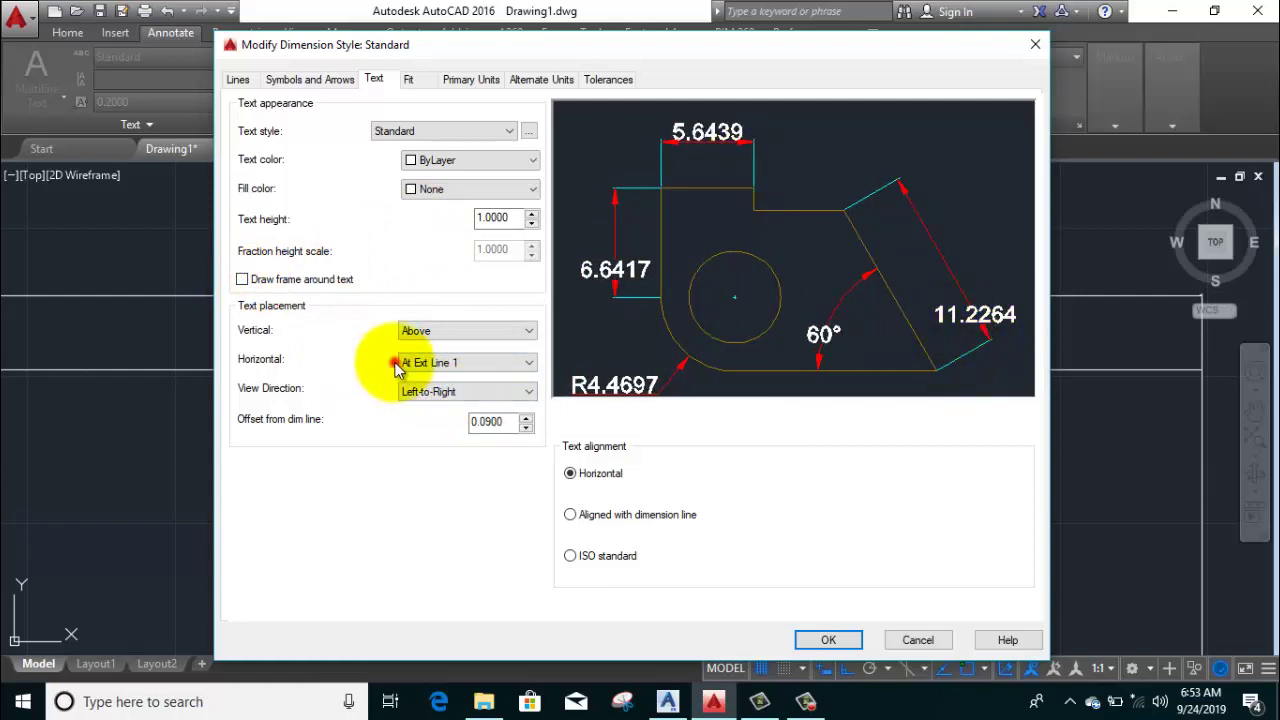
click(425, 363)
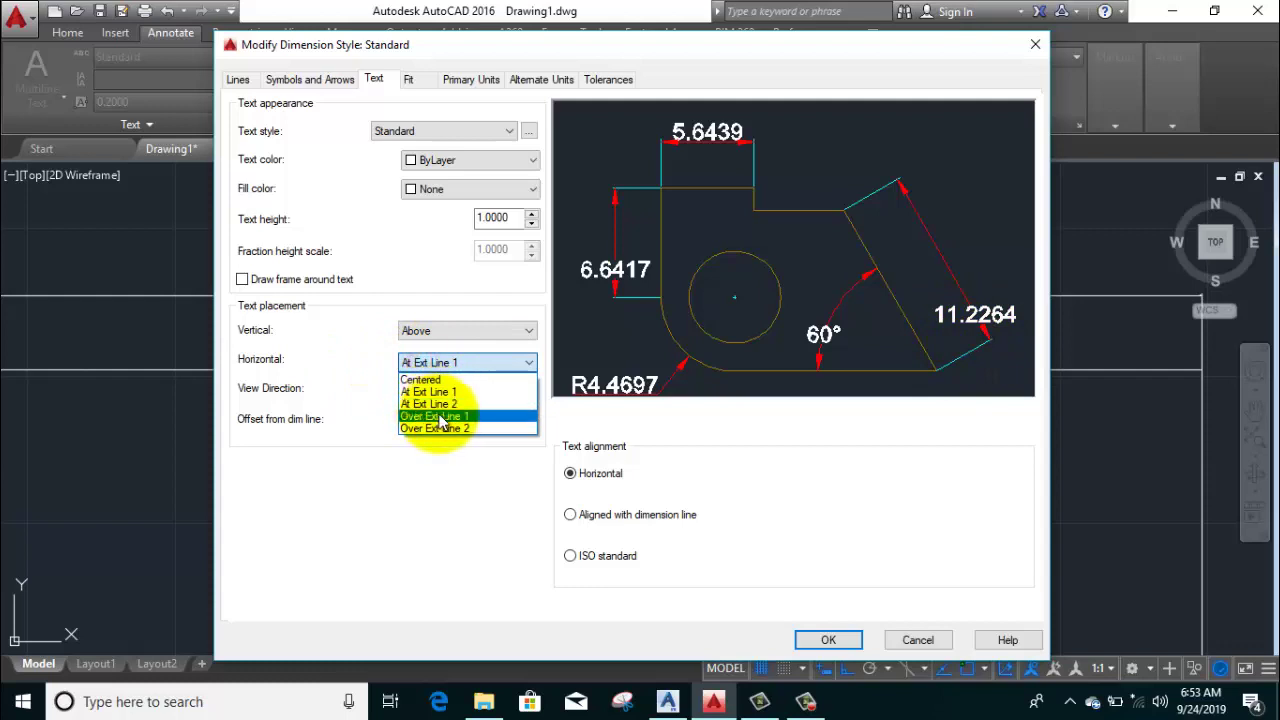
click(440, 416)
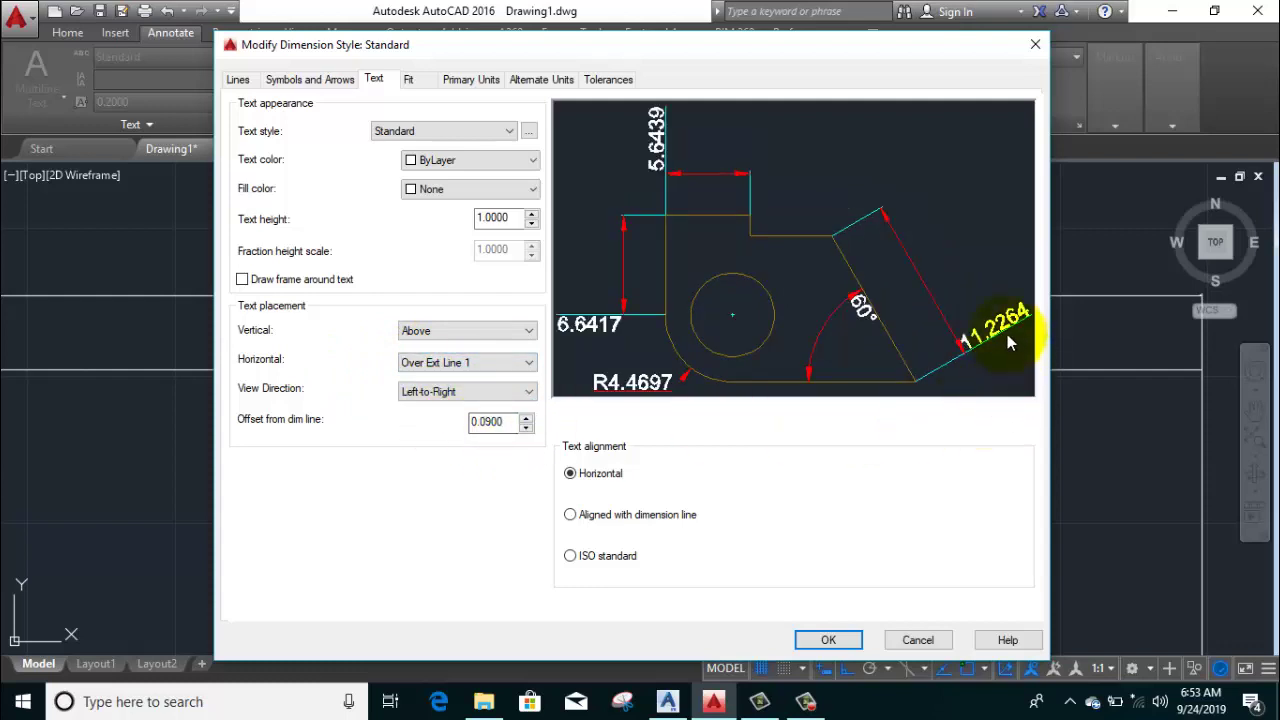
click(425, 362)
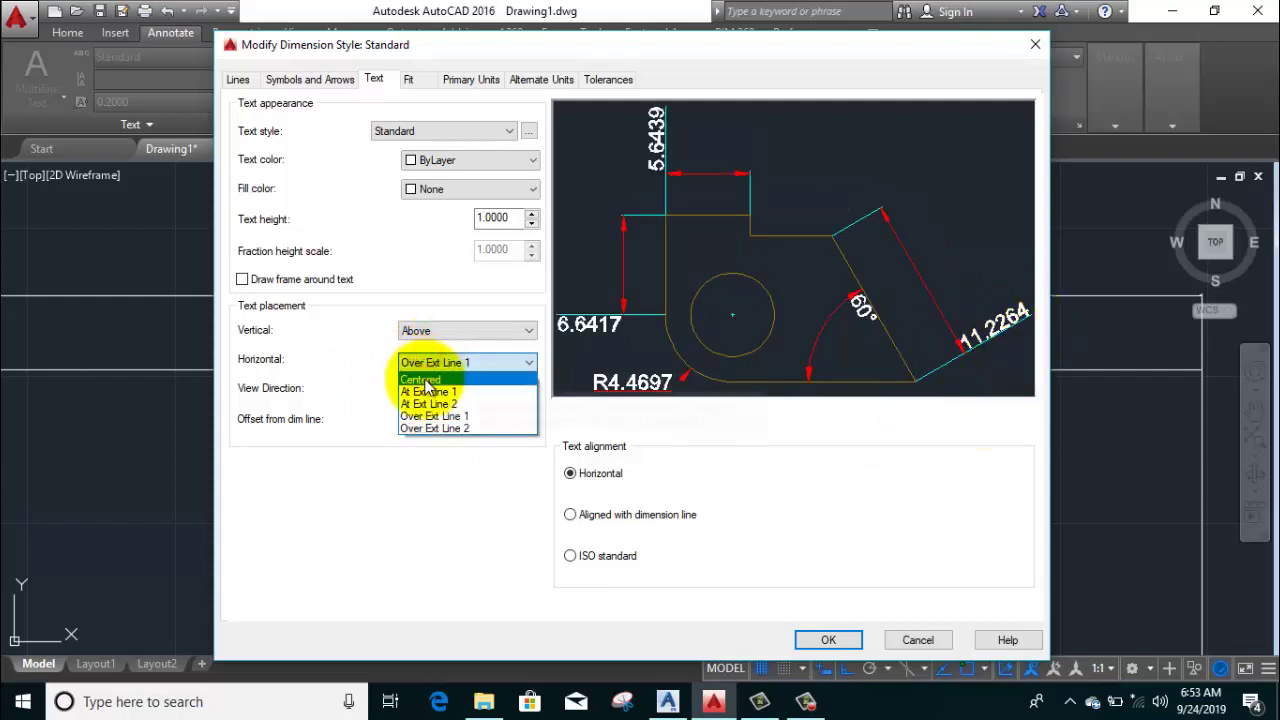
click(423, 380)
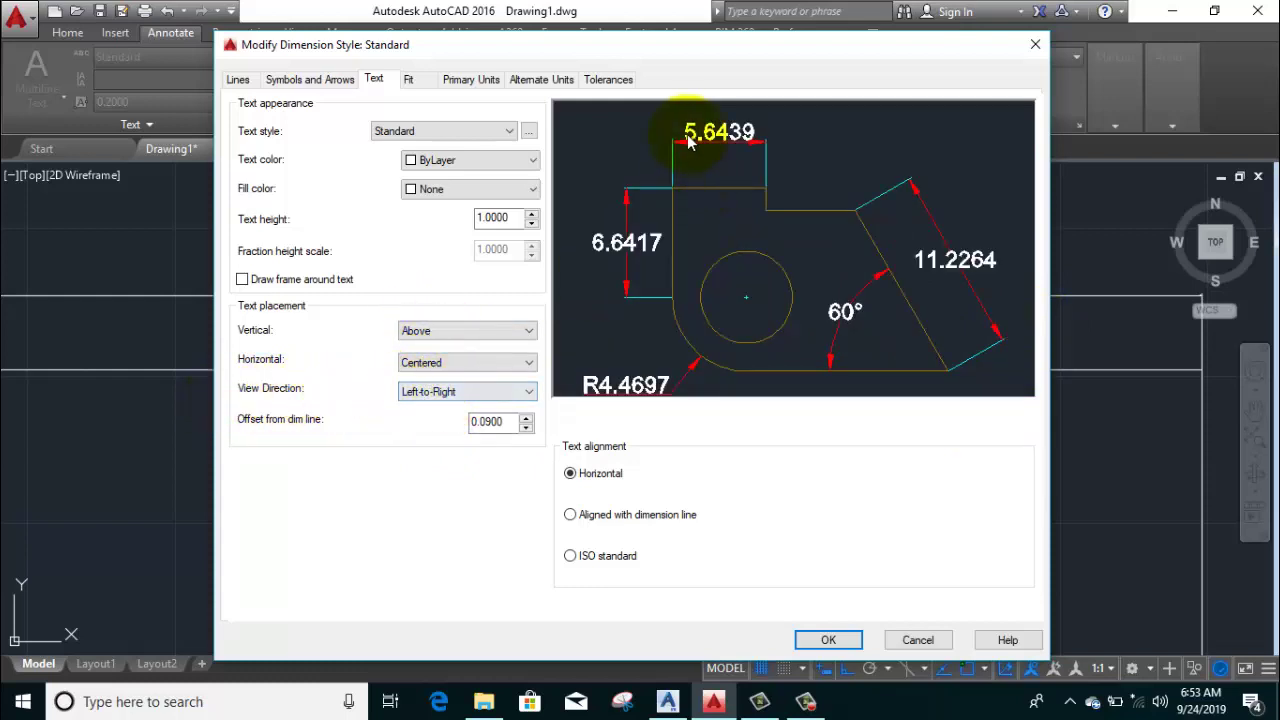
Keep Left-to-Right view direction after trying Right-to-Left, and set vertical placement Centered
click(460, 393)
click(452, 421)
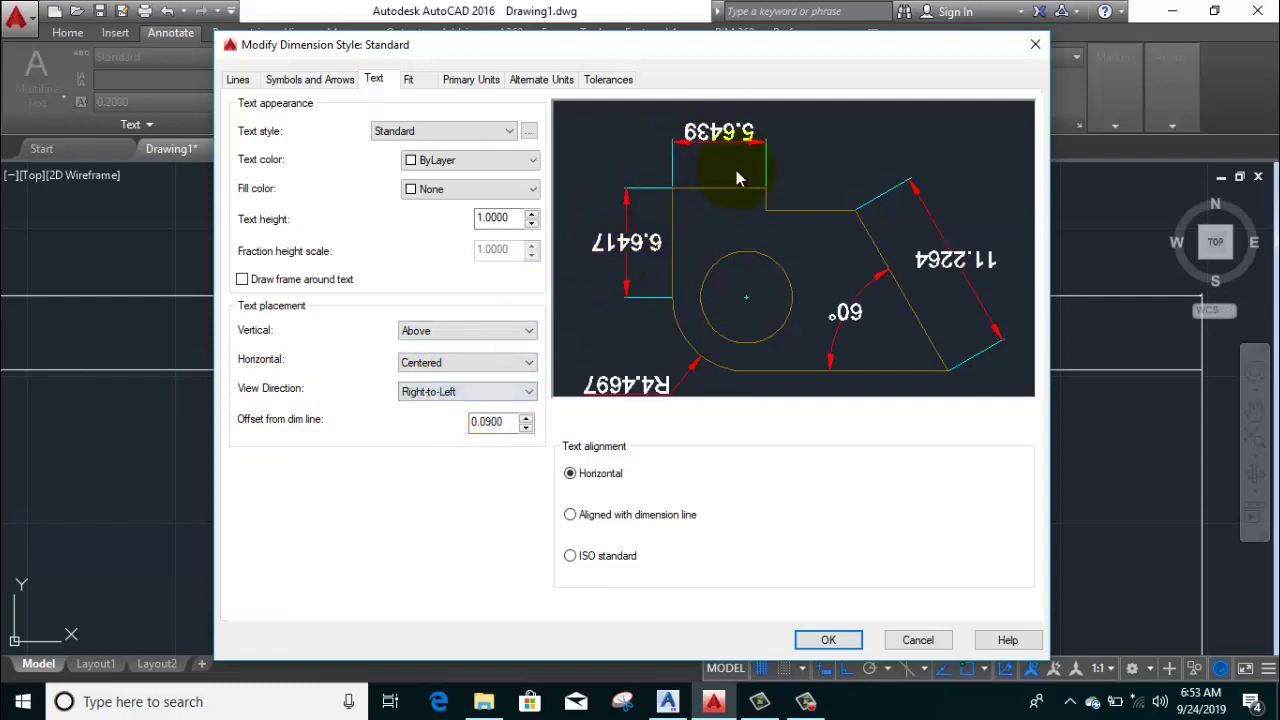
click(440, 392)
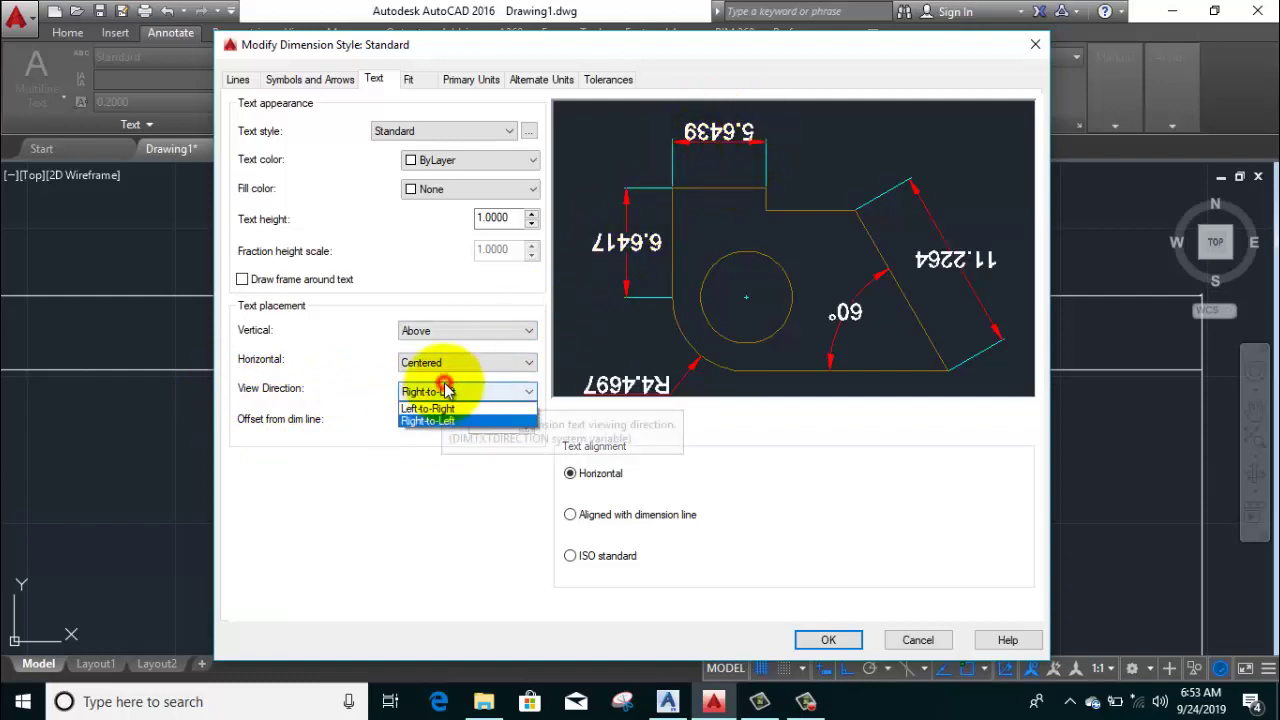
click(432, 406)
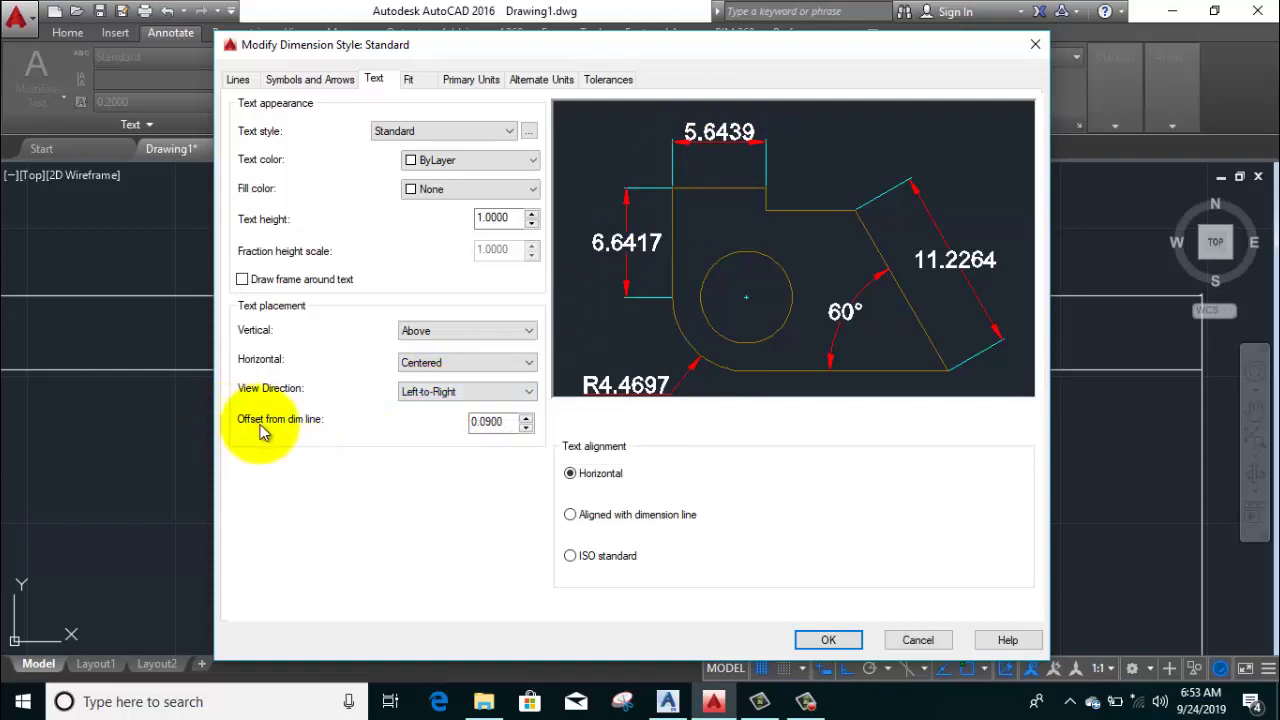
click(416, 332)
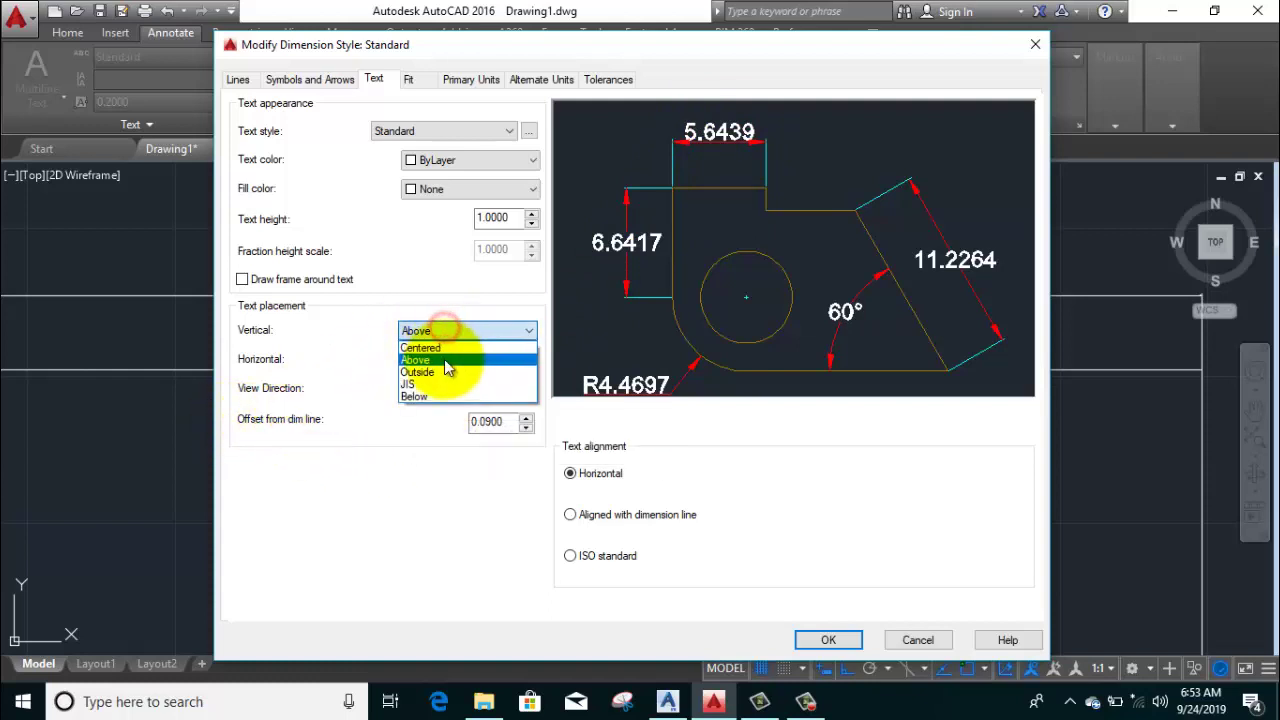
click(455, 352)
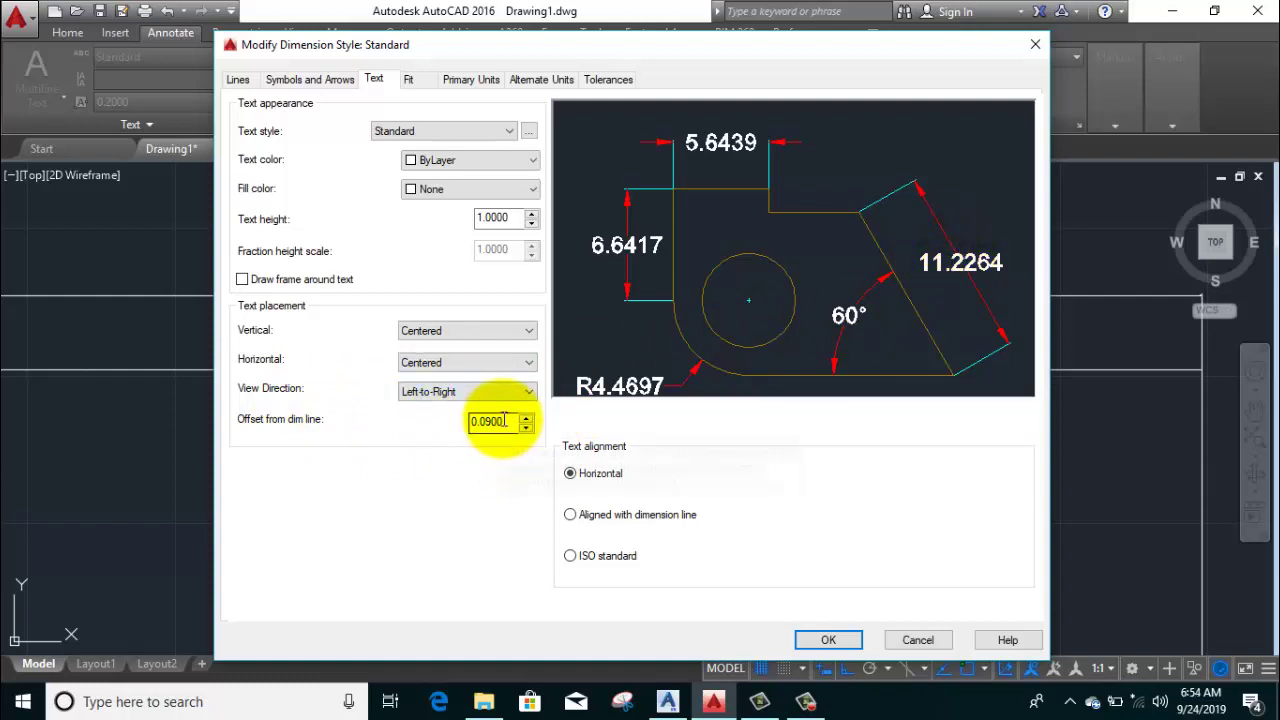
Set text alignment to ISO standard after trying 'Aligned with dimension line'
drag(505, 421, 366, 427)
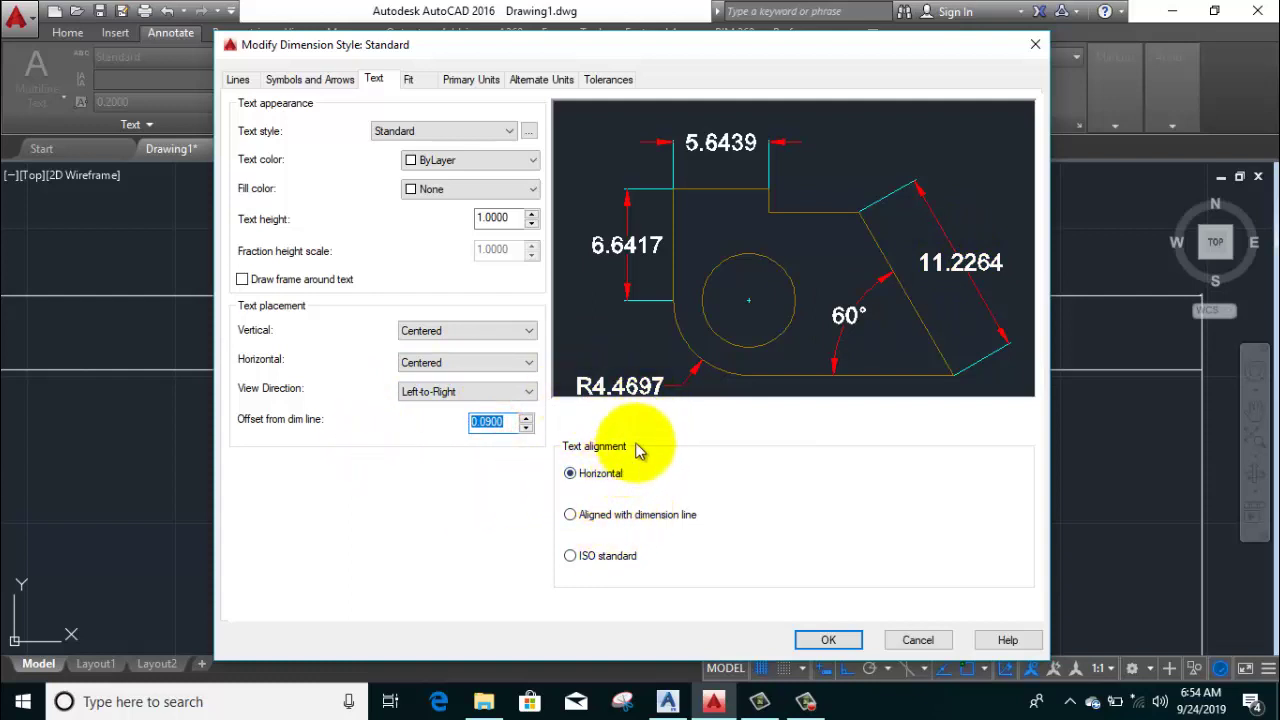
click(570, 516)
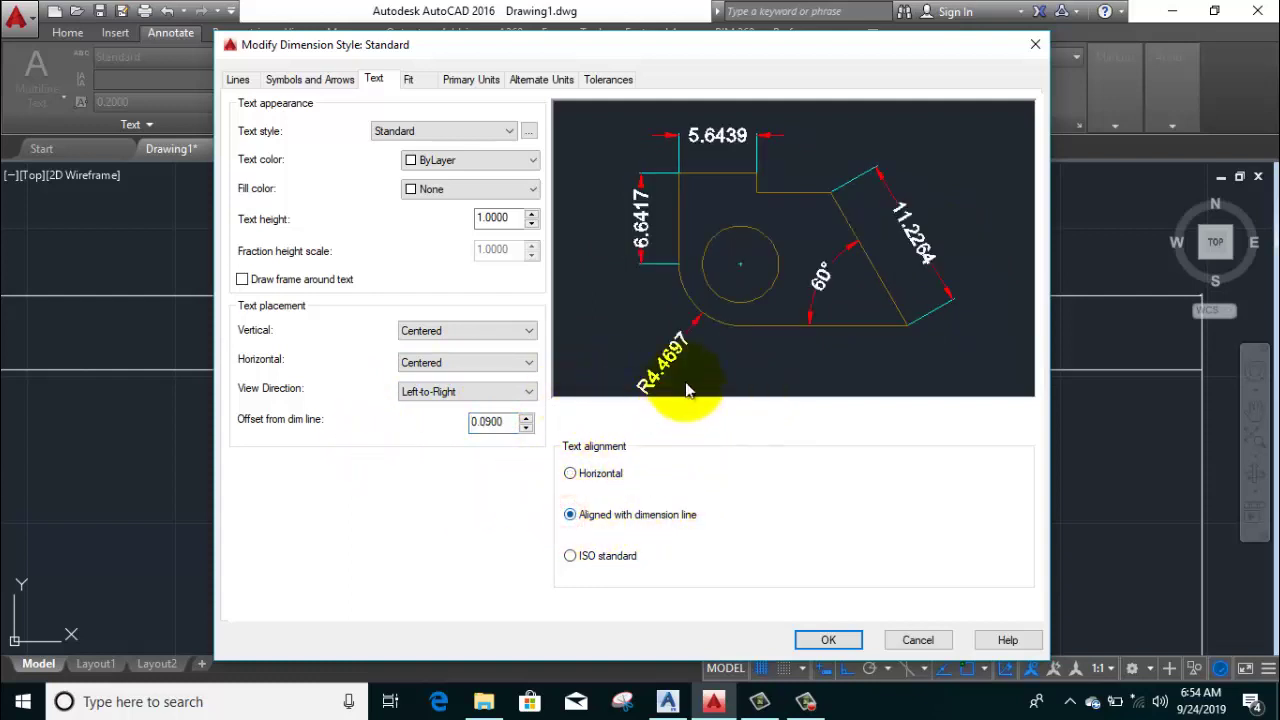
click(570, 556)
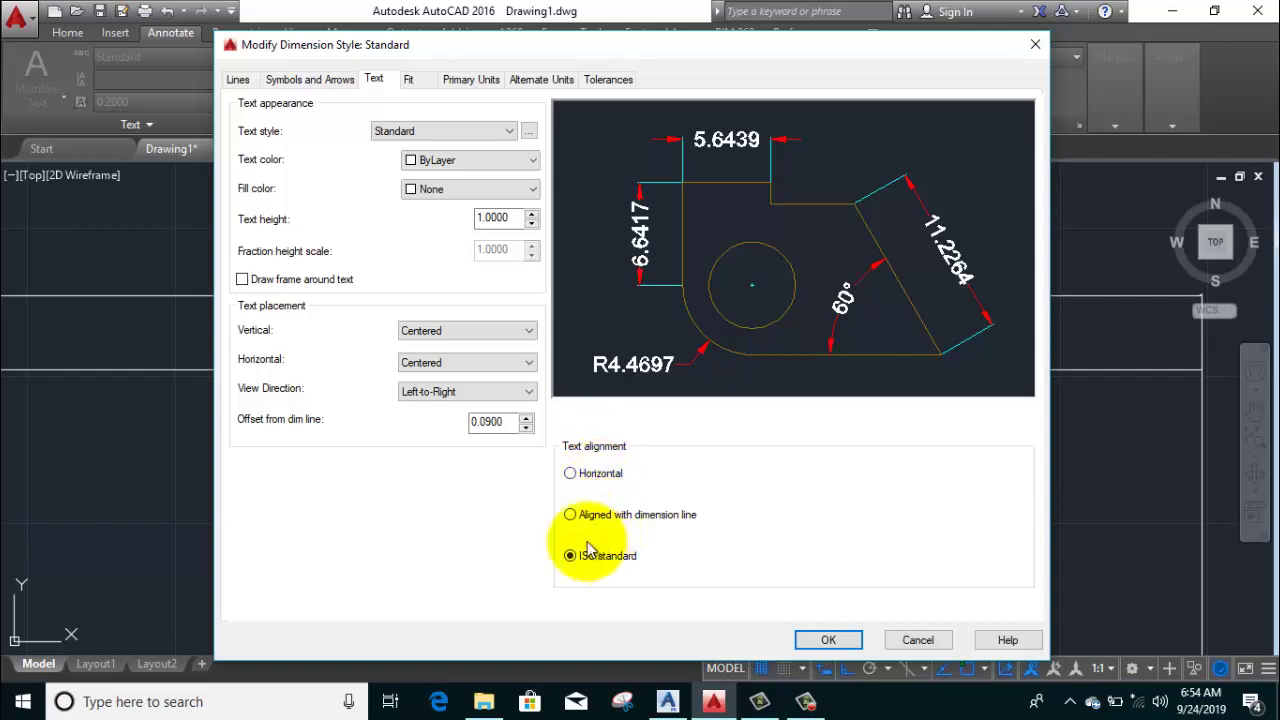
click(430, 79)
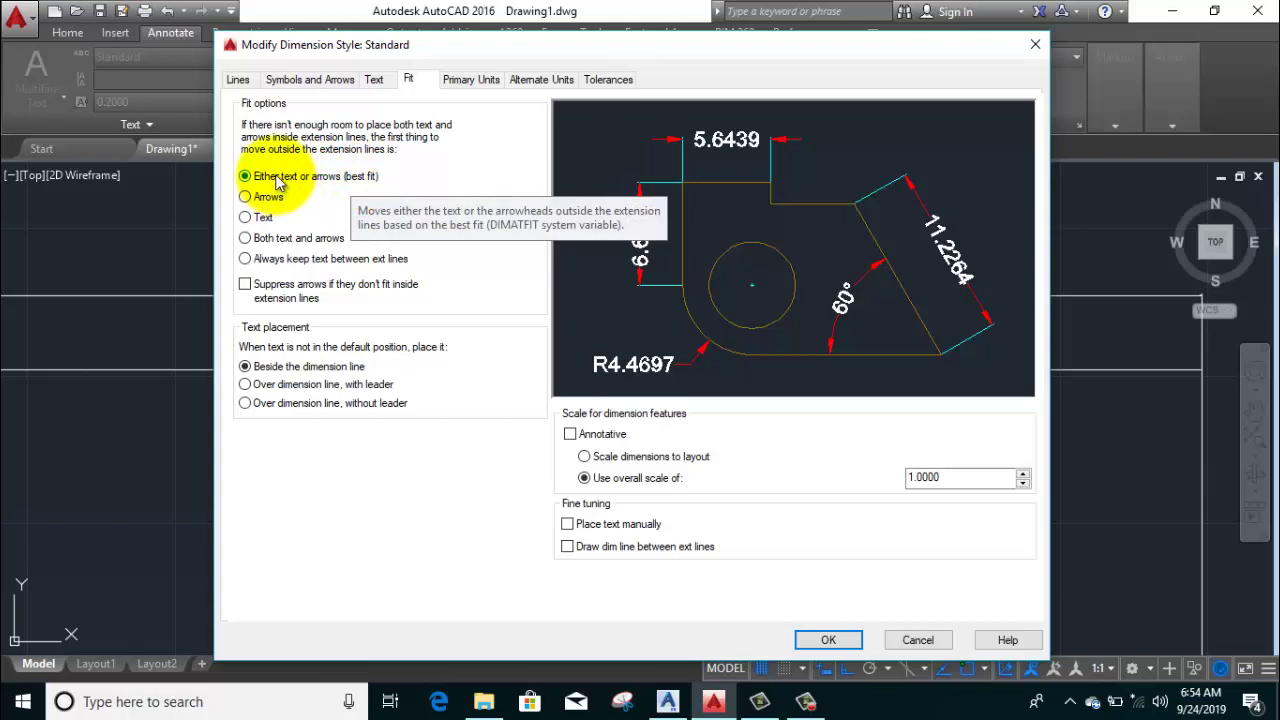
Try the Text and 'Always keep text' fit options, then return to best fit
click(245, 218)
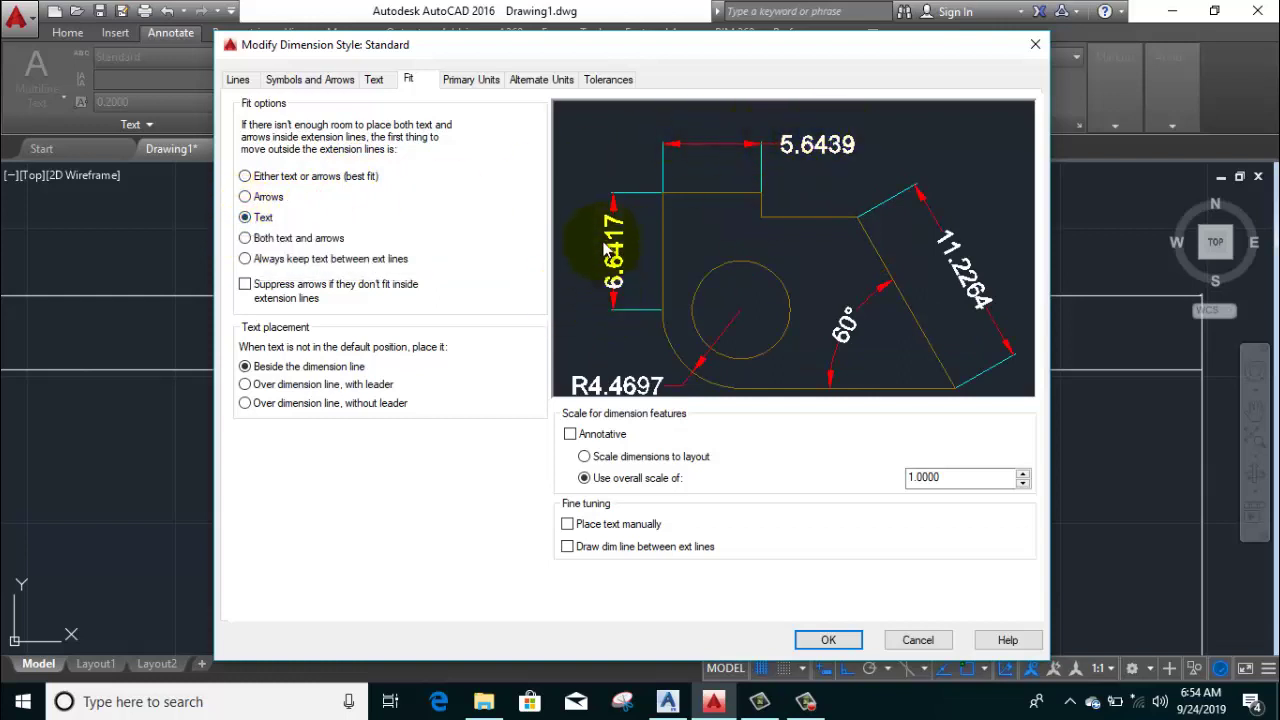
click(245, 259)
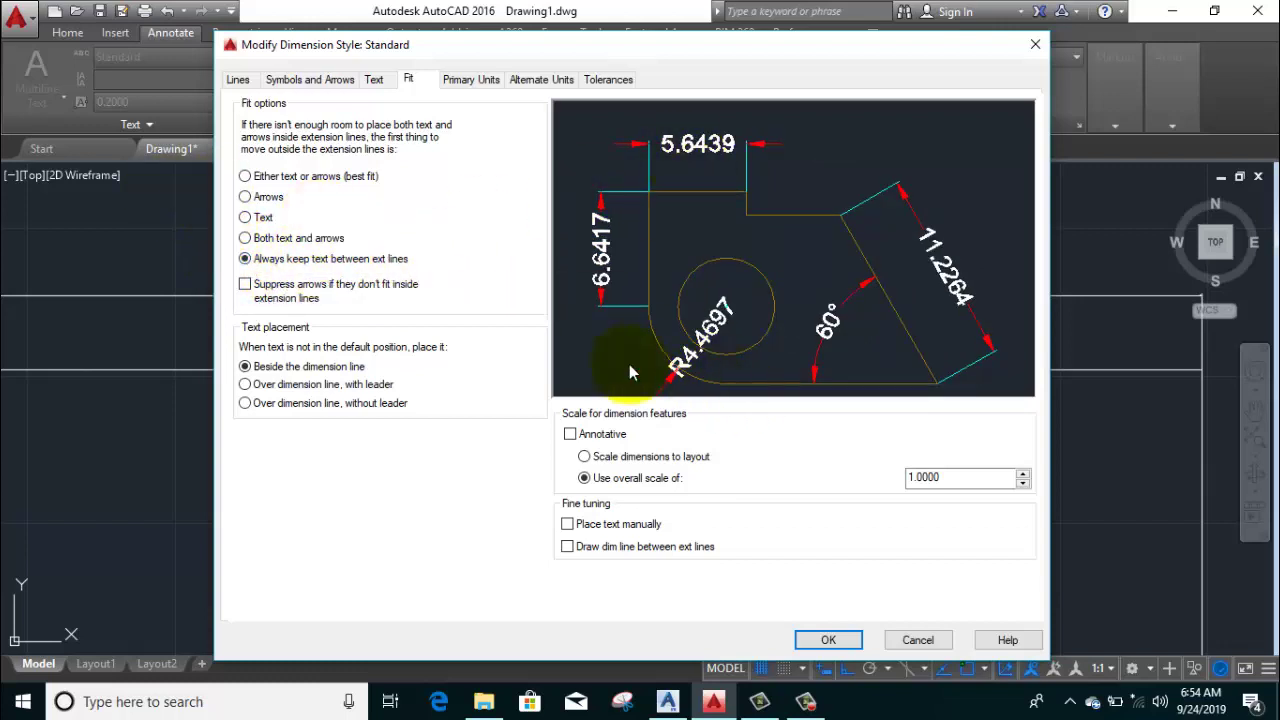
click(248, 181)
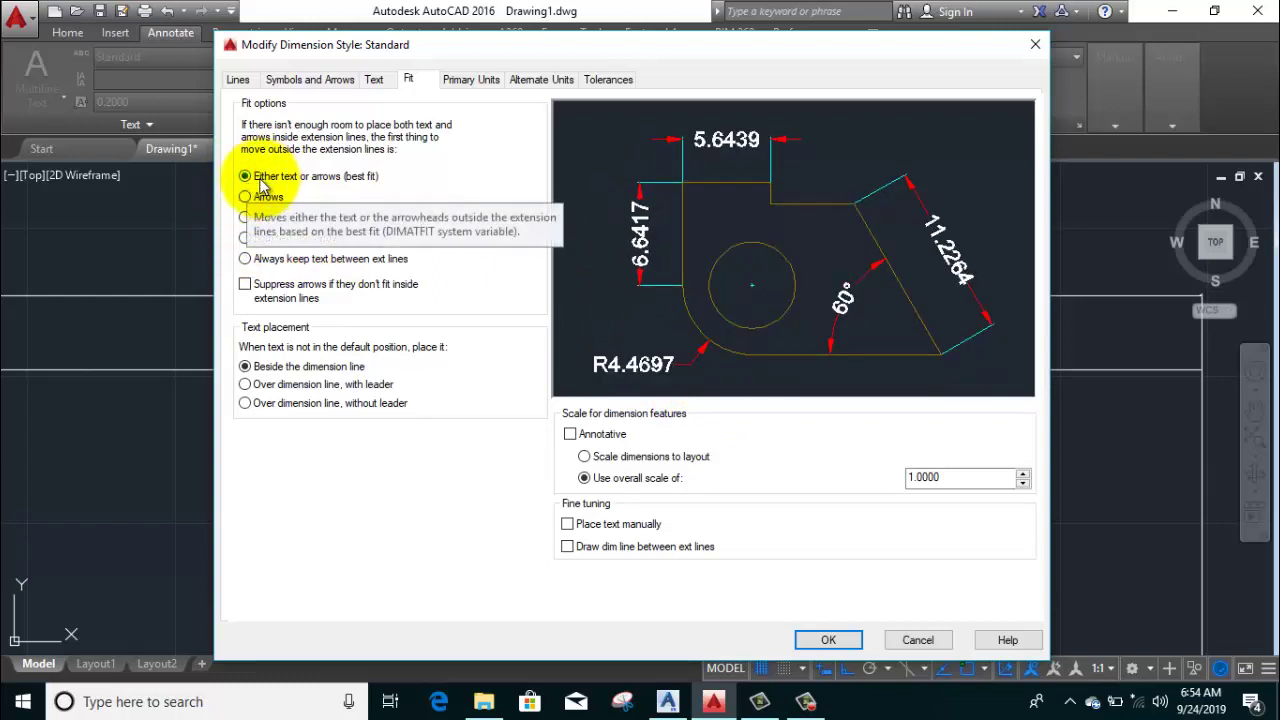
click(481, 90)
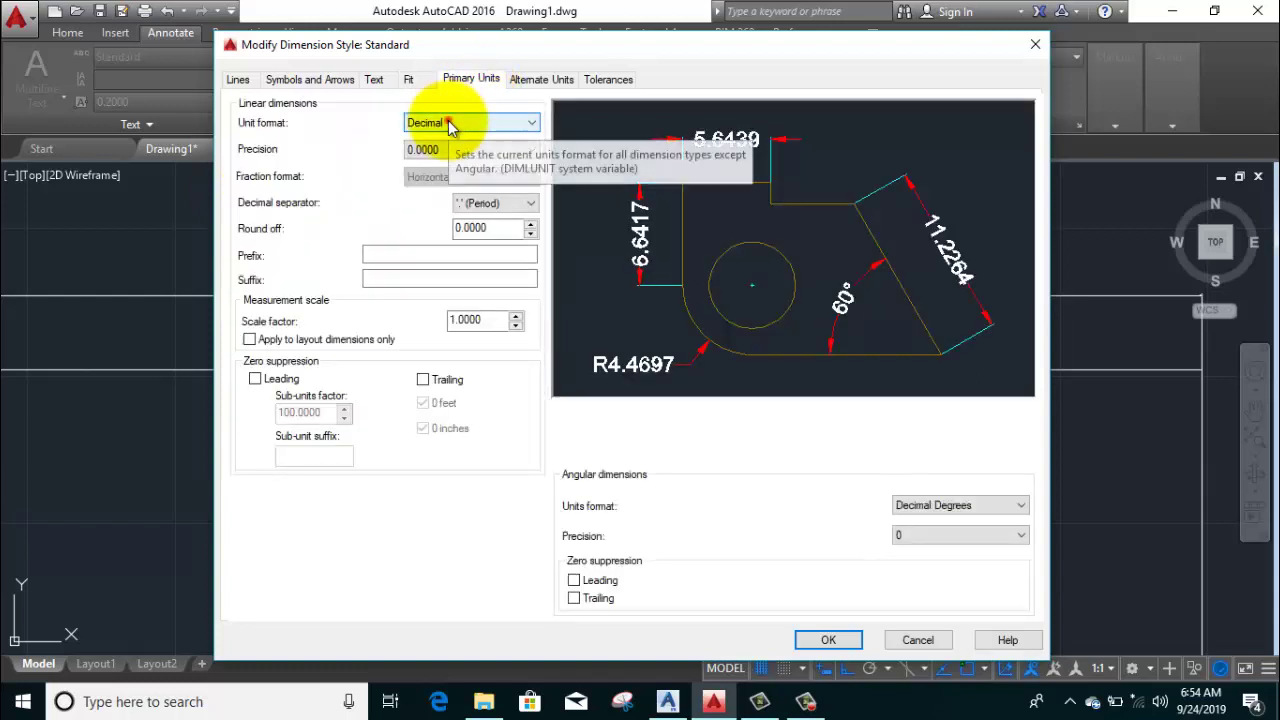
click(448, 122)
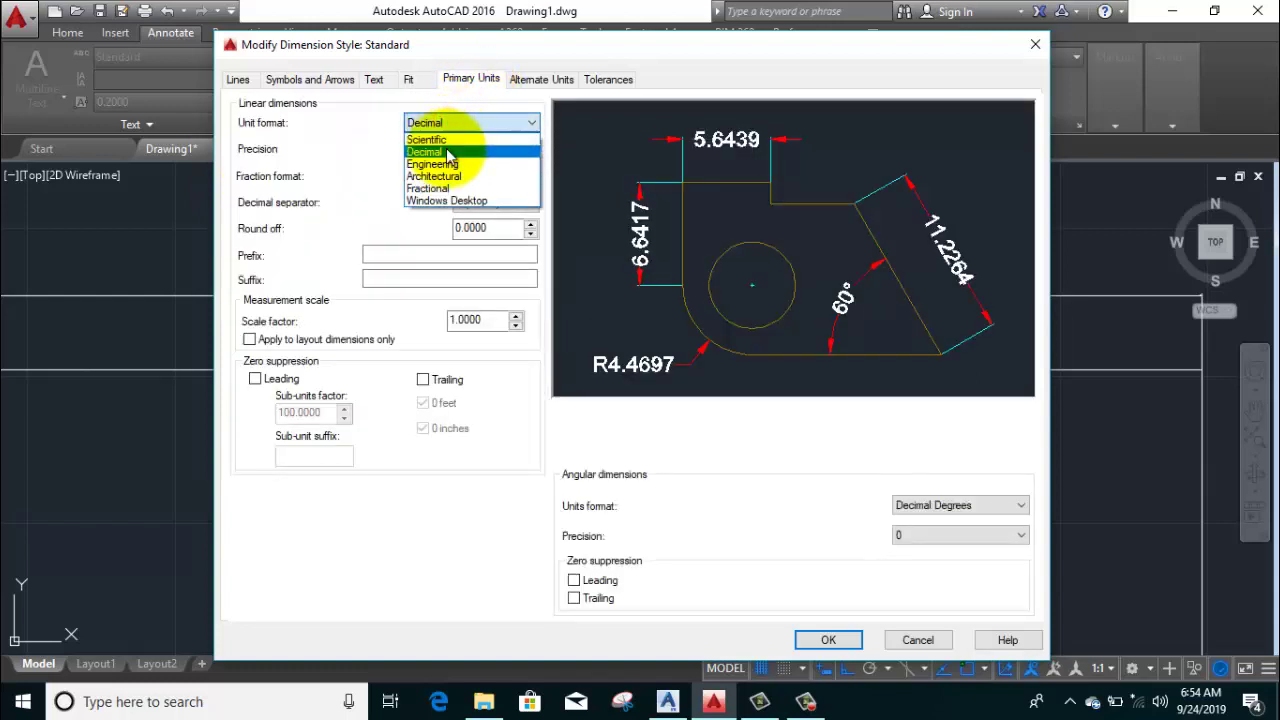
click(447, 150)
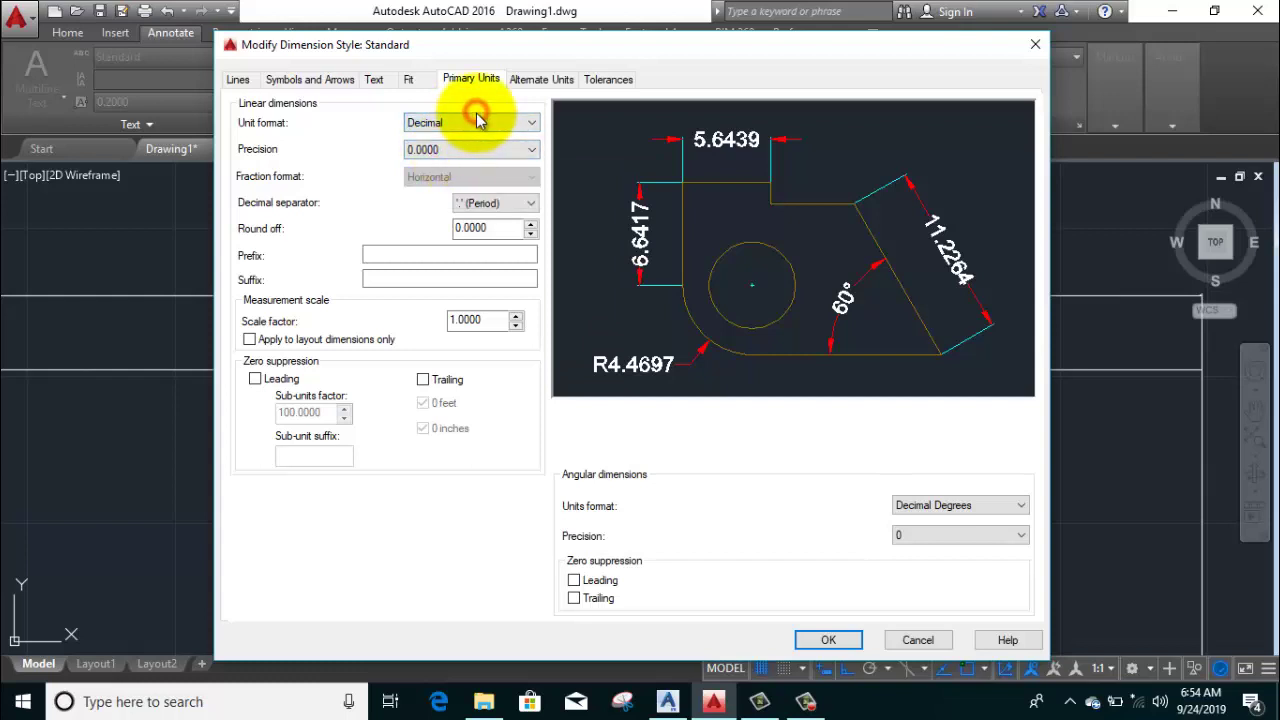
click(472, 122)
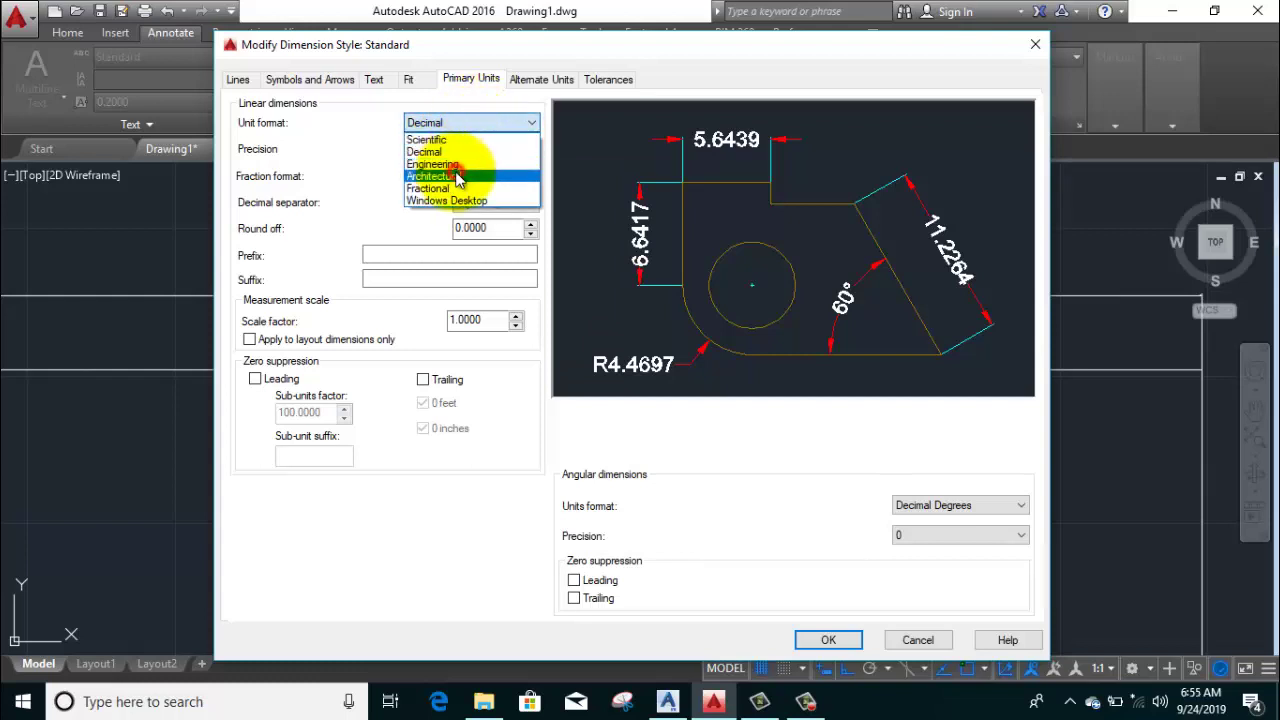
click(490, 176)
click(479, 122)
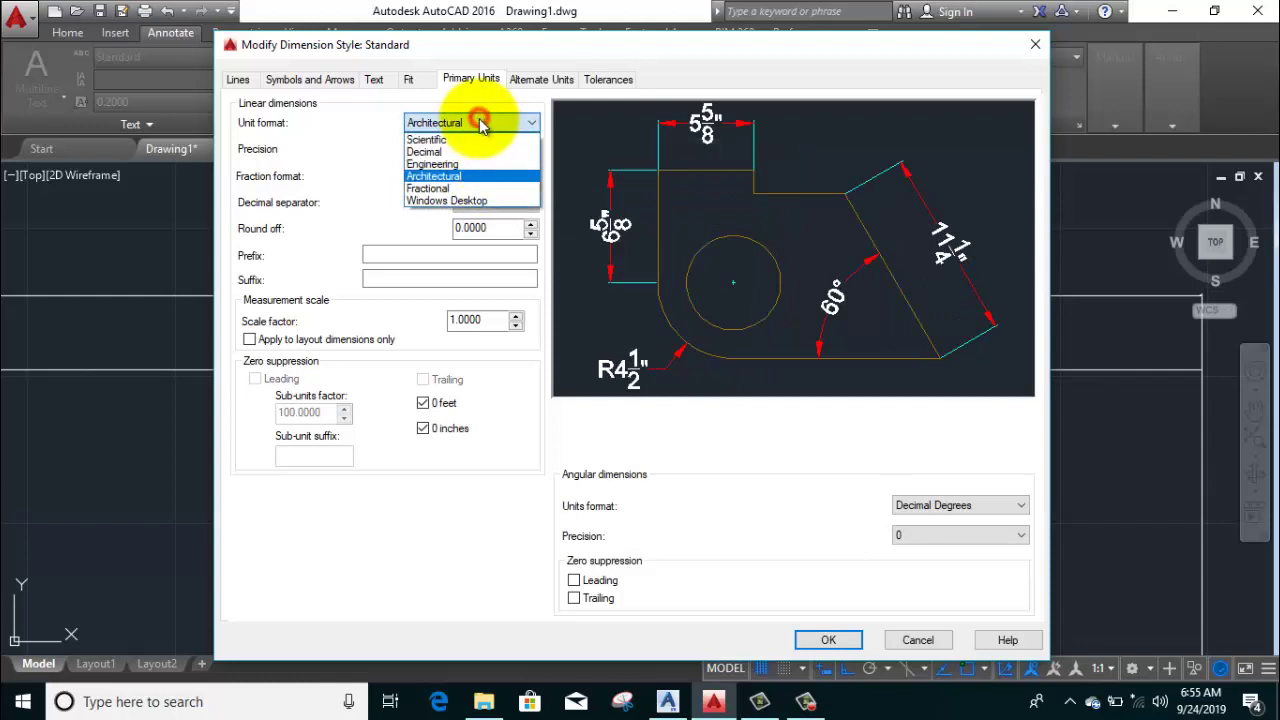
click(454, 189)
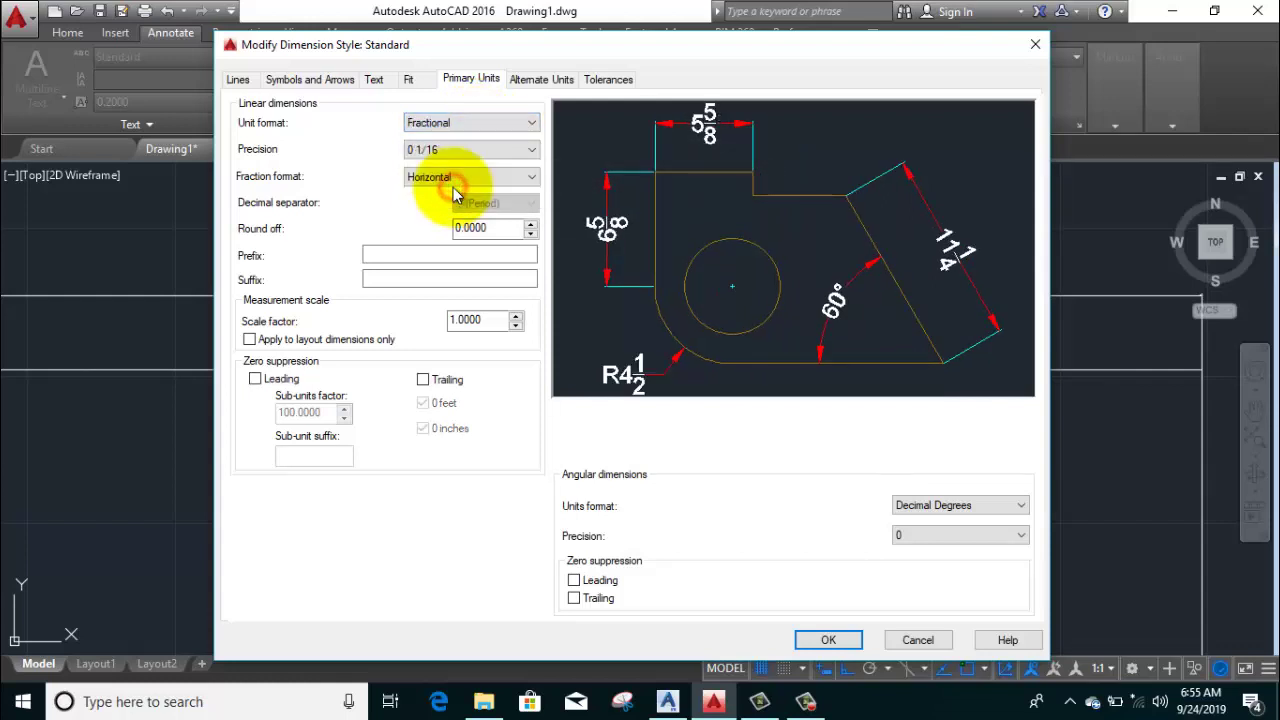
click(456, 124)
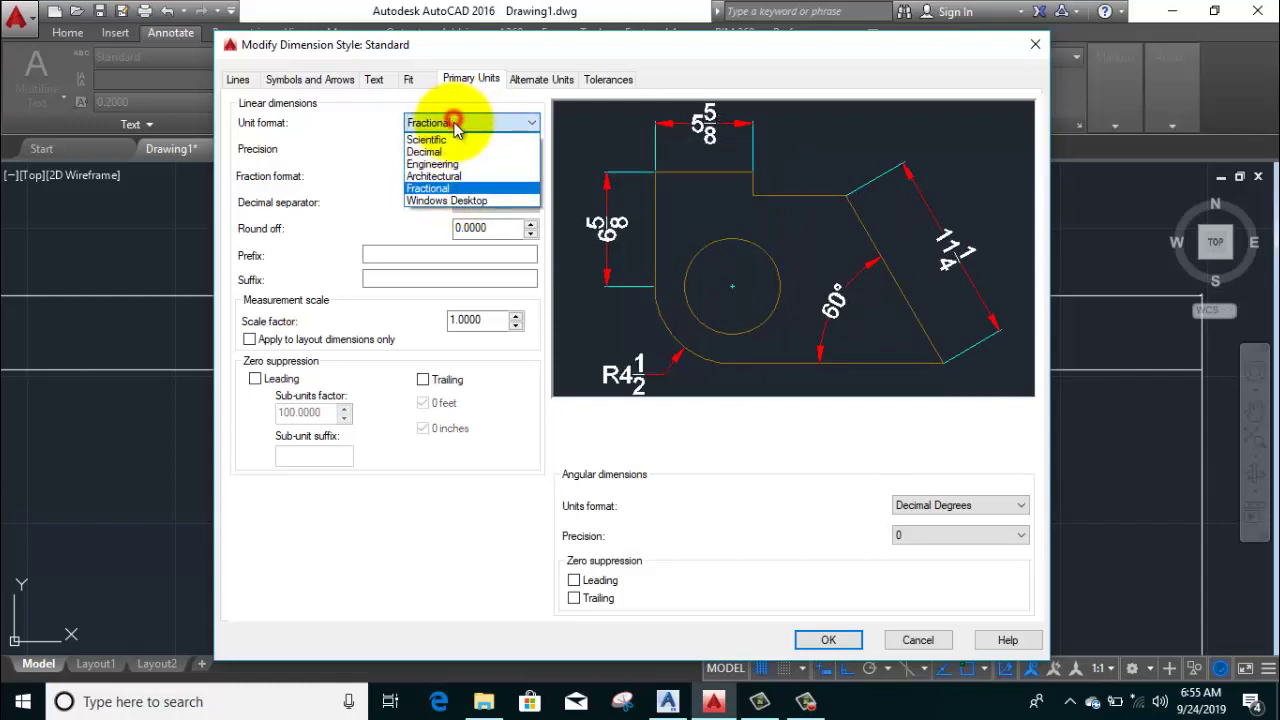
click(451, 147)
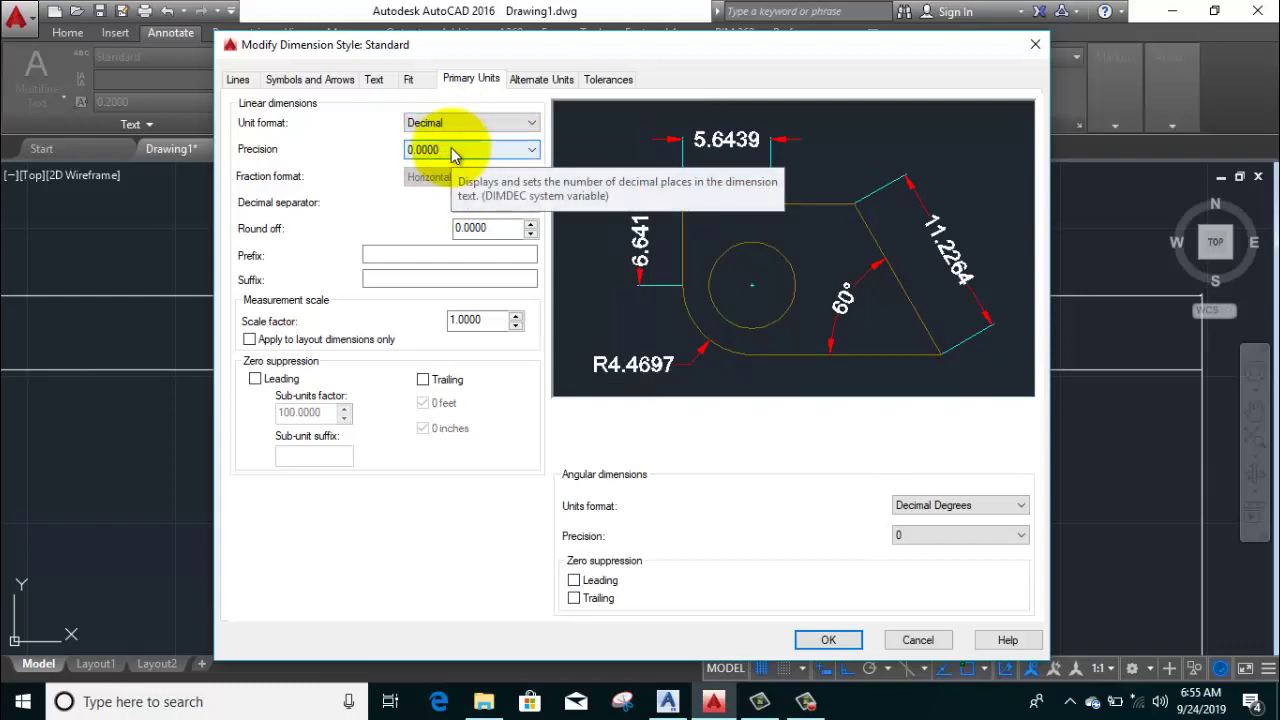
click(451, 147)
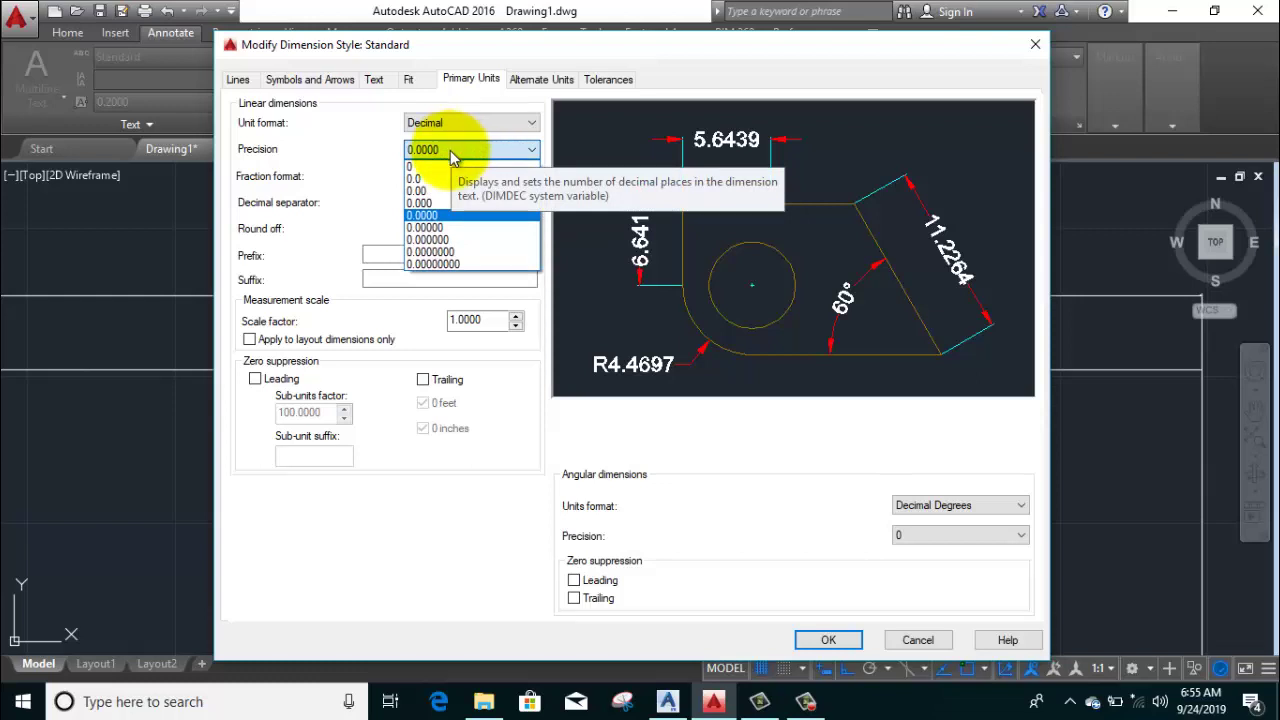
Set linear precision to 0.000, restoring Period as decimal separator after trying Comma and Space
click(433, 203)
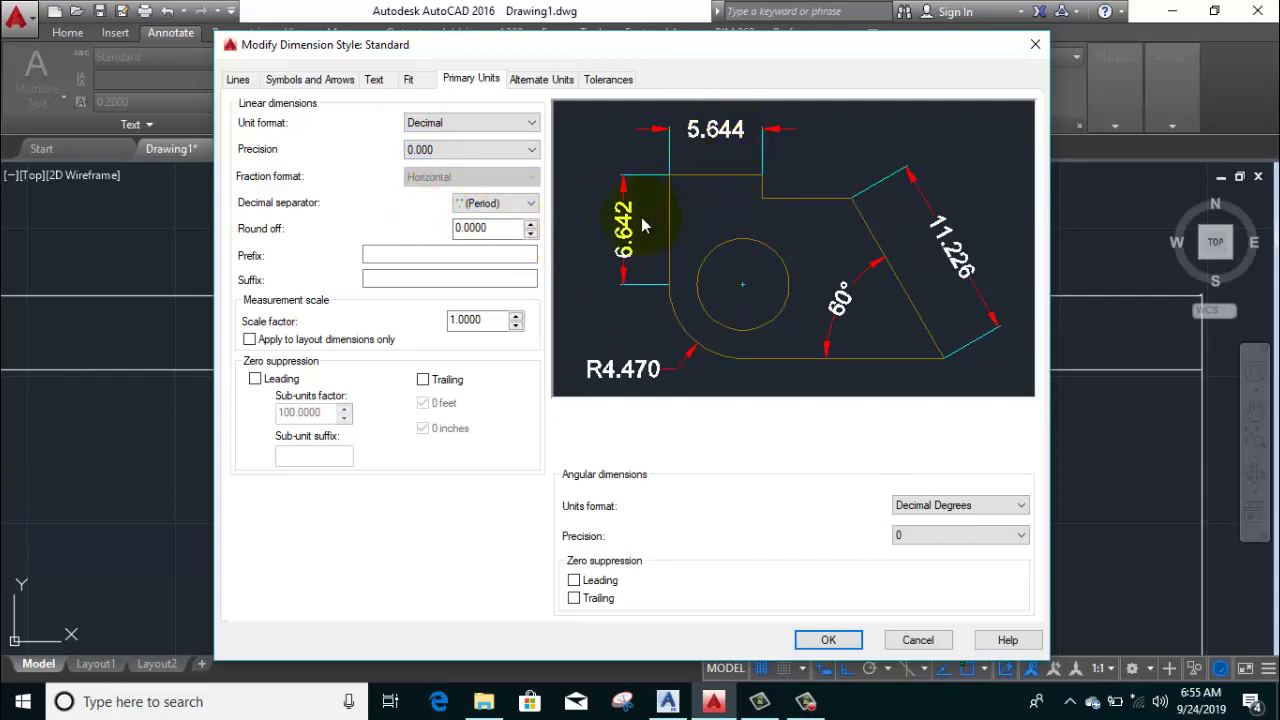
click(514, 204)
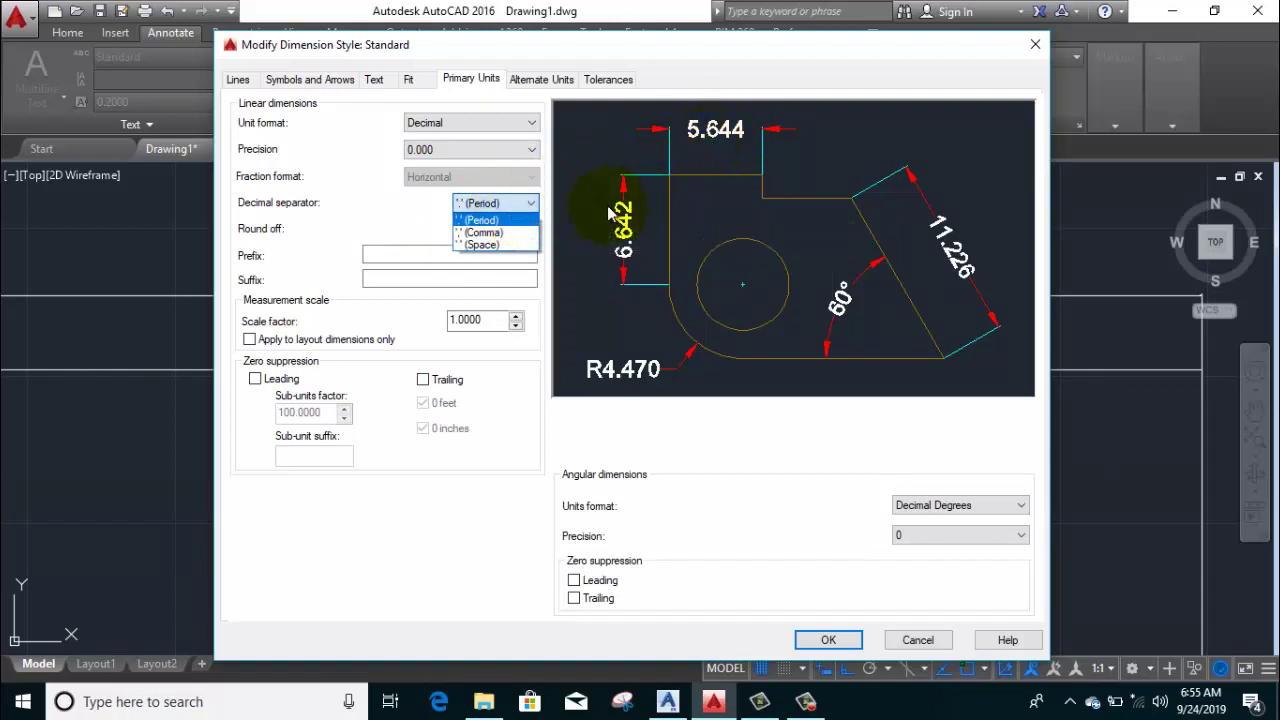
click(500, 232)
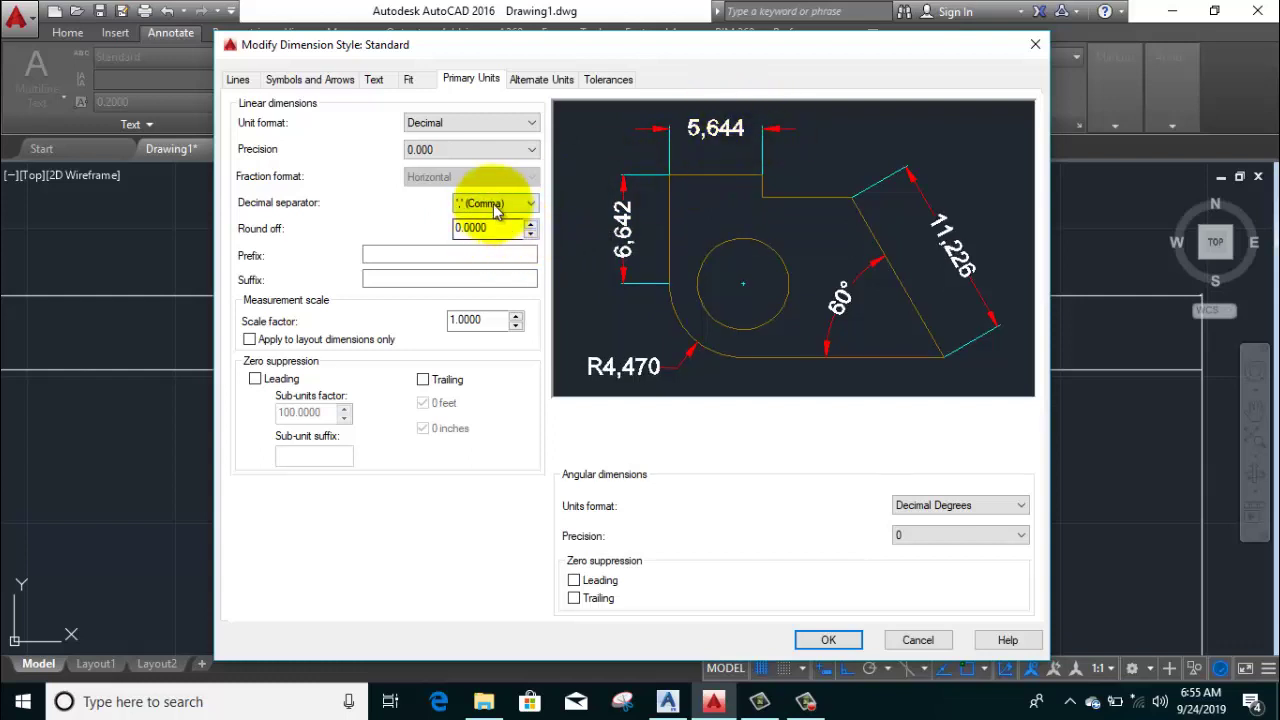
click(491, 203)
click(492, 237)
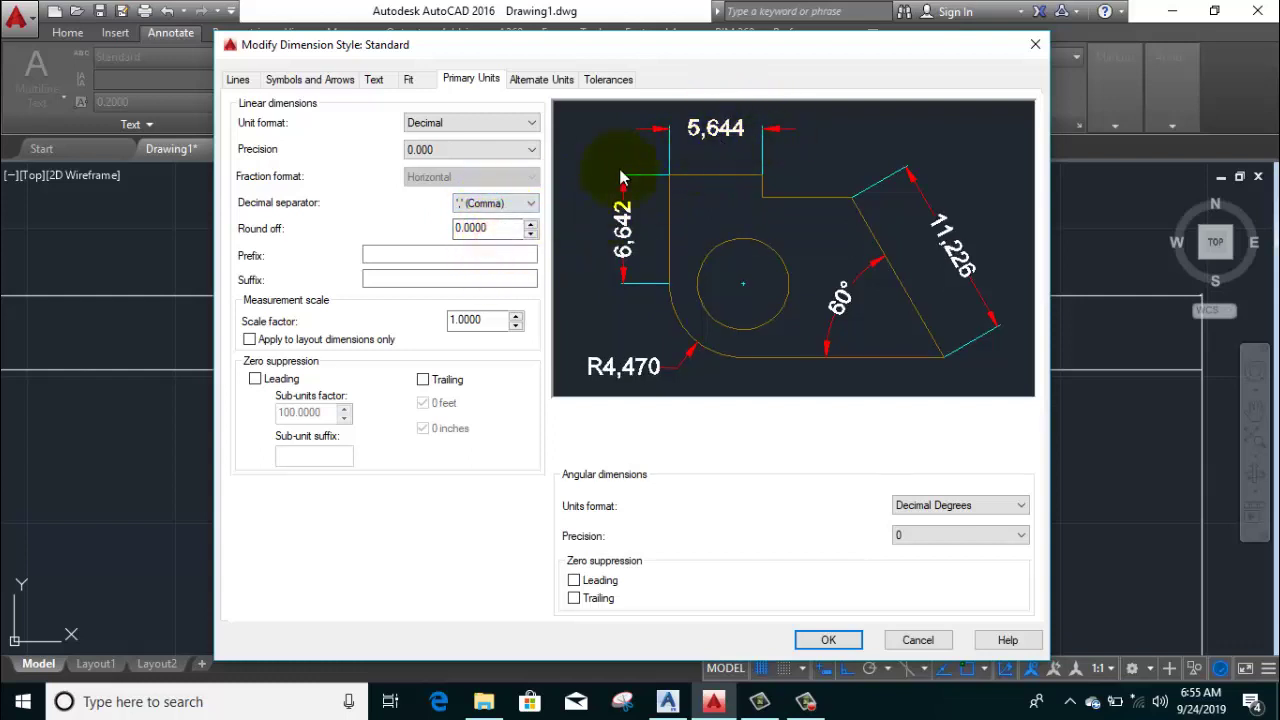
click(496, 202)
click(490, 244)
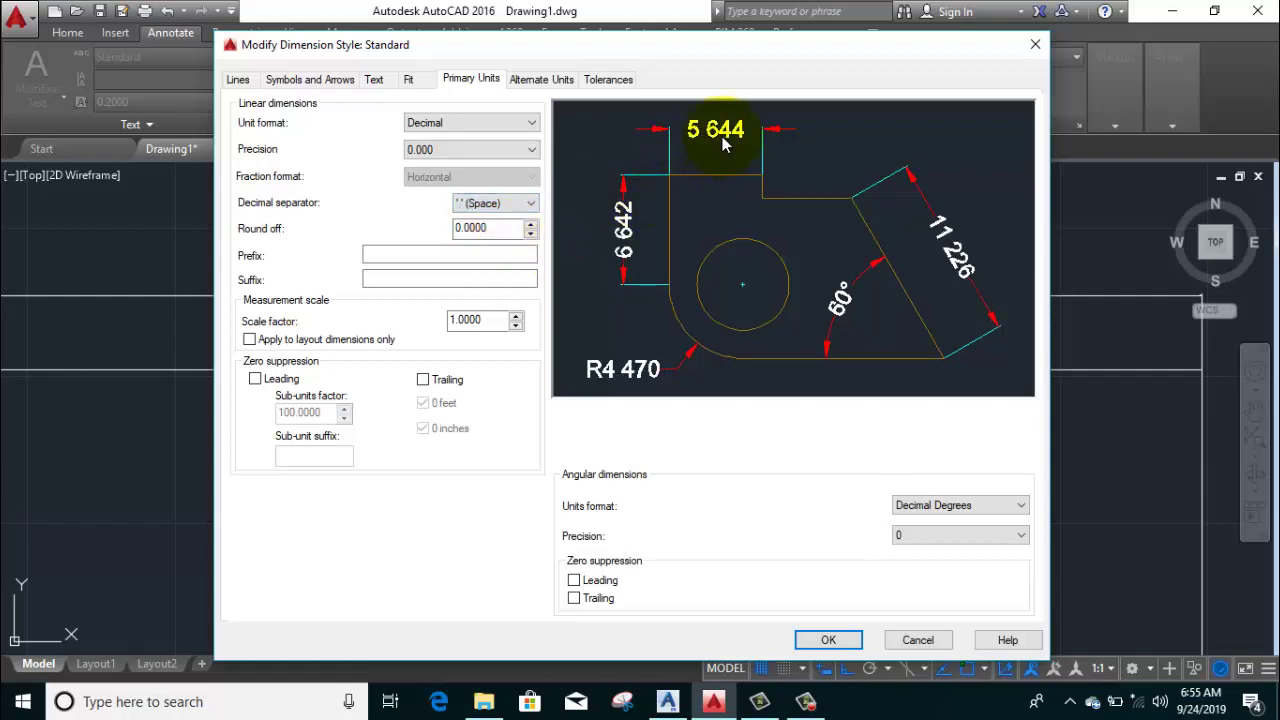
click(517, 204)
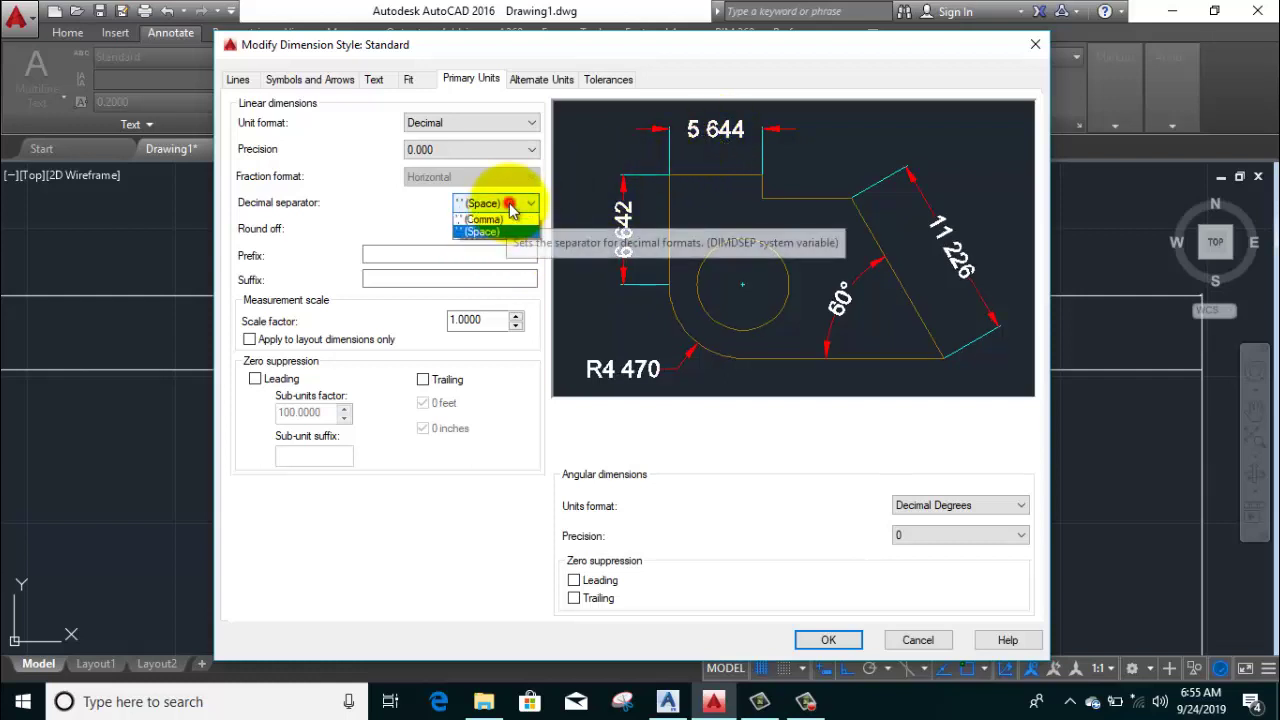
click(498, 220)
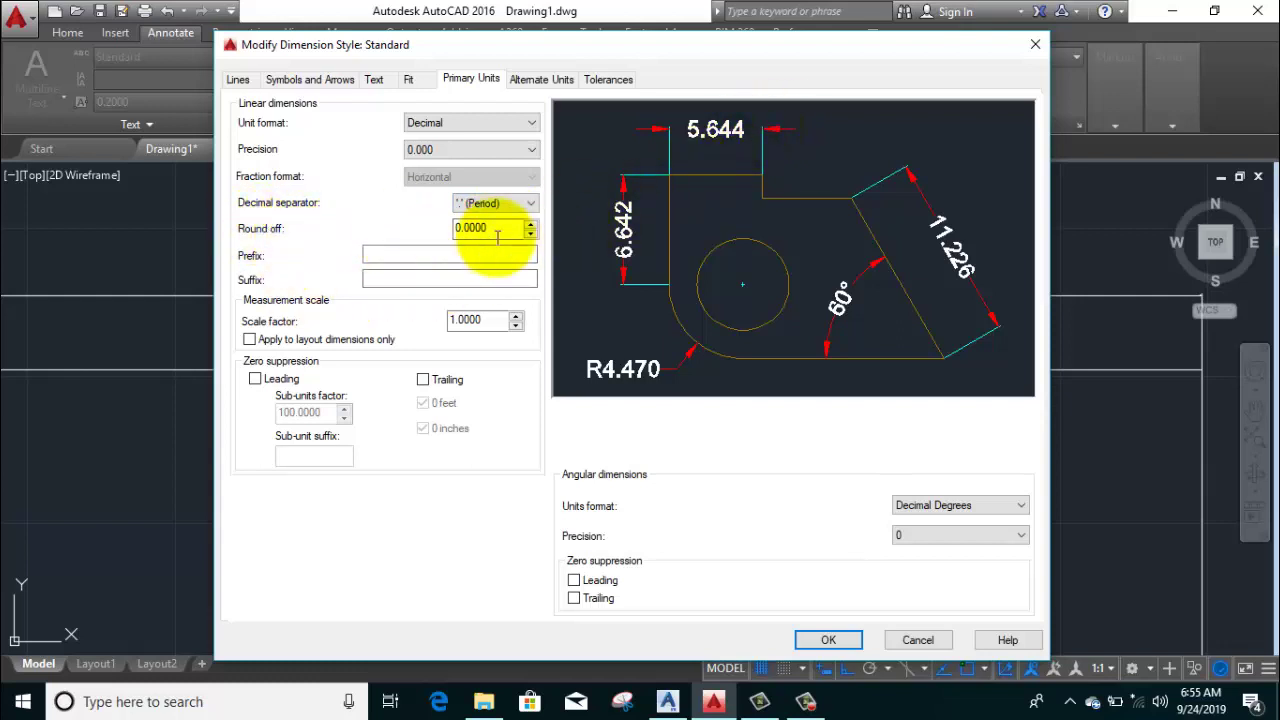
click(503, 228)
mouse_move(488, 228)
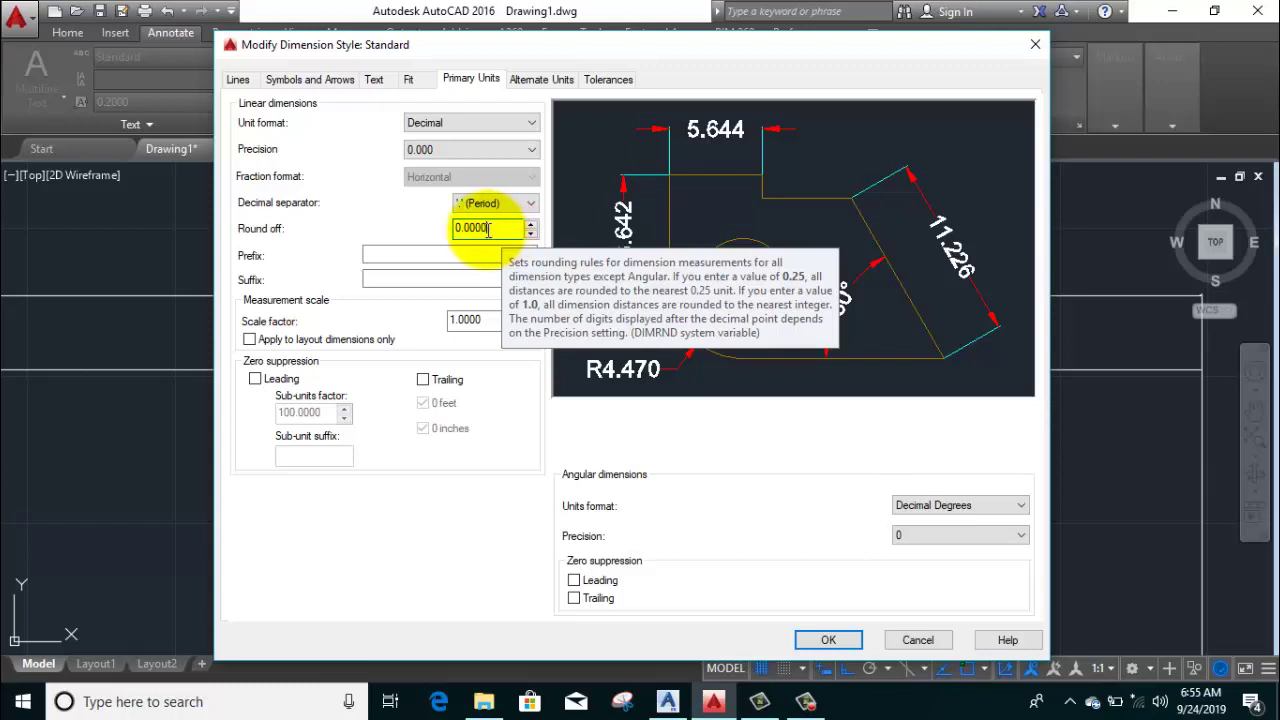
click(432, 253)
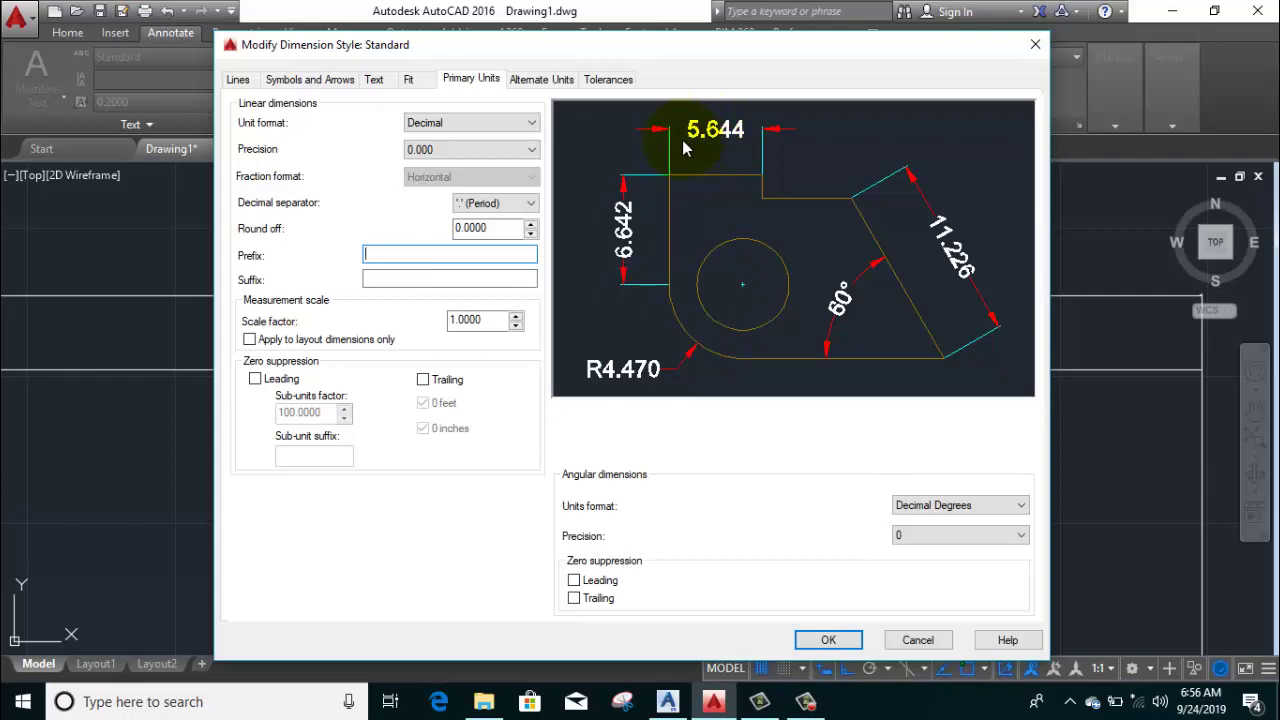
Enter the author's first name as prefix and surname as suffix, then confirm with OK
text(Akash)
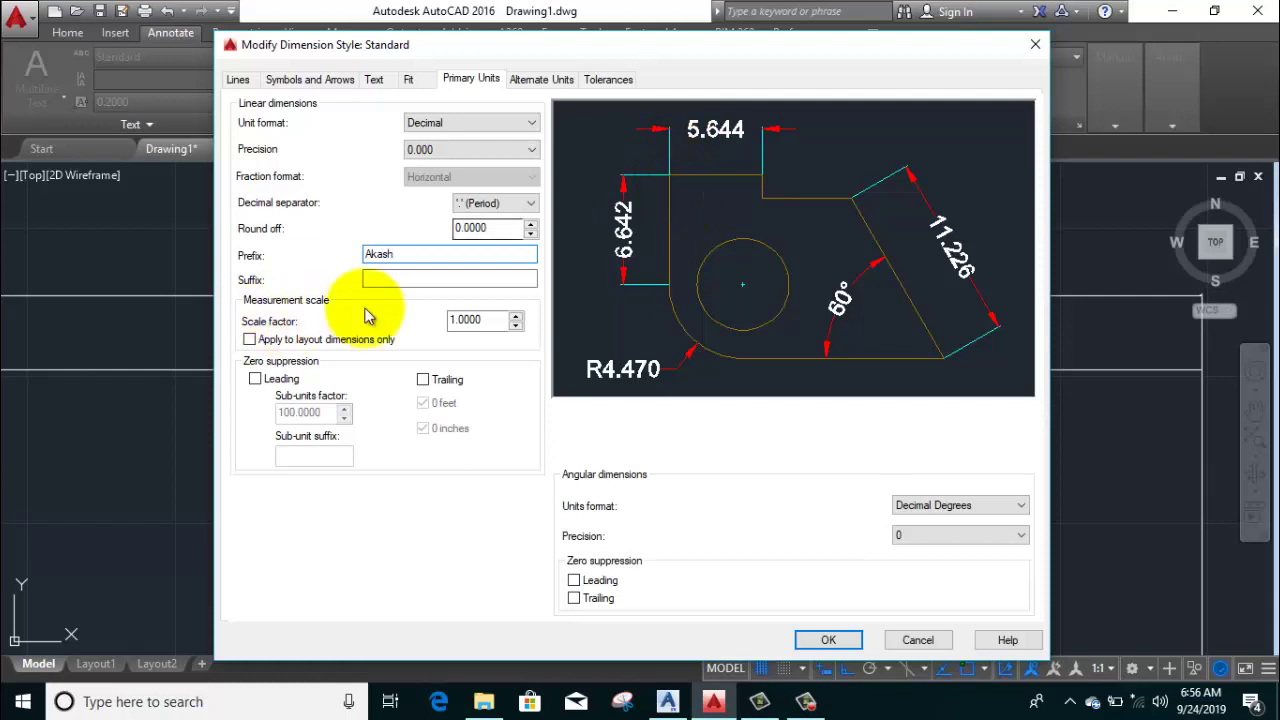
click(430, 279)
text(P)
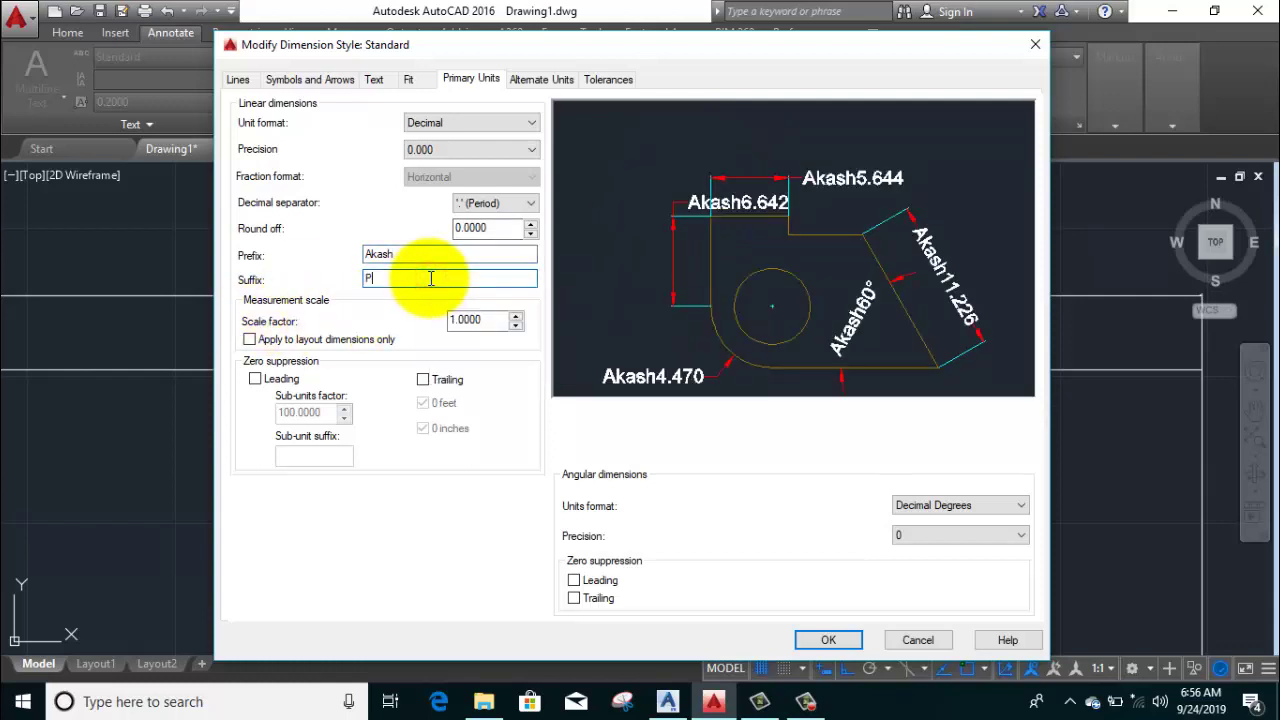
text(andey)
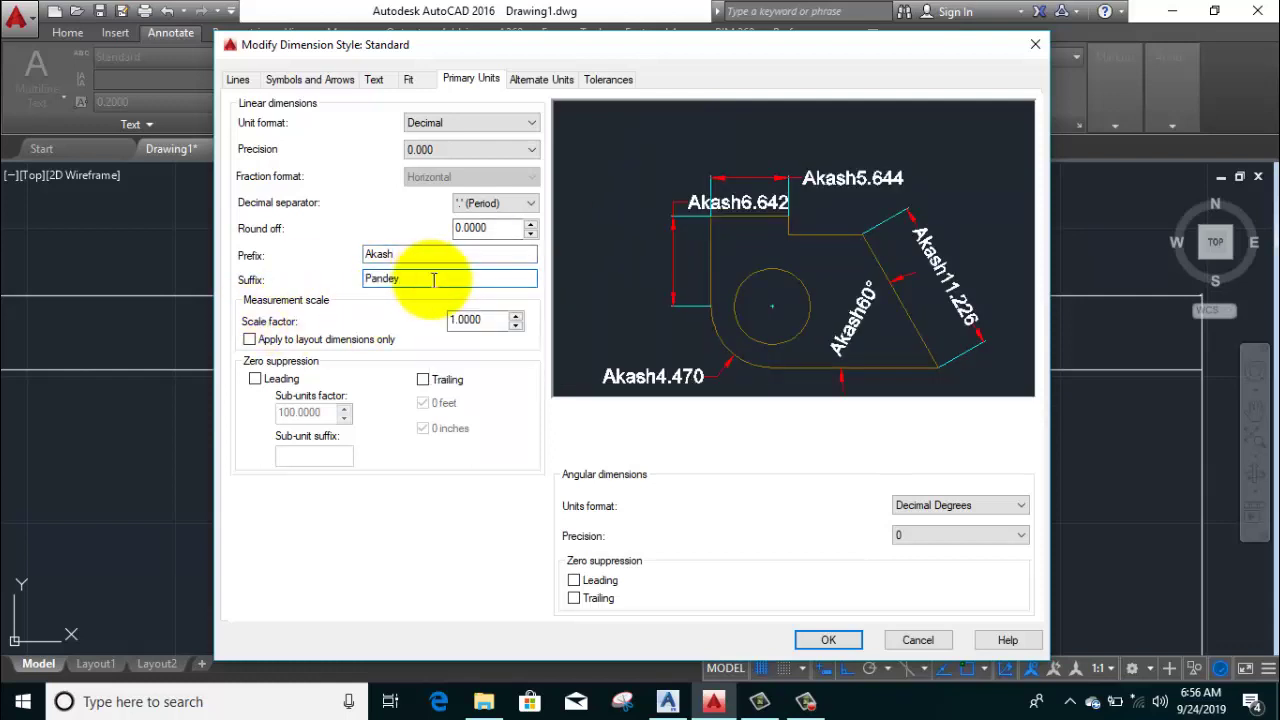
click(826, 641)
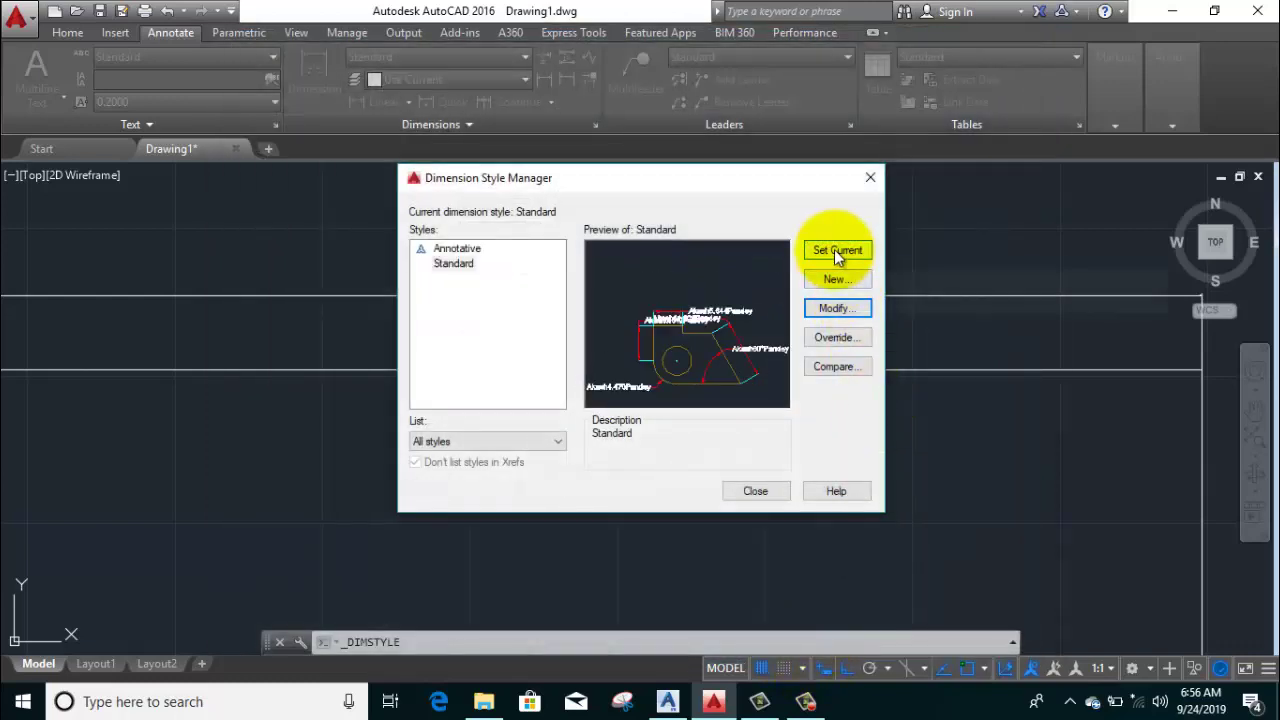
Make Standard the current dimension style and close the Dimension Style Manager
click(836, 251)
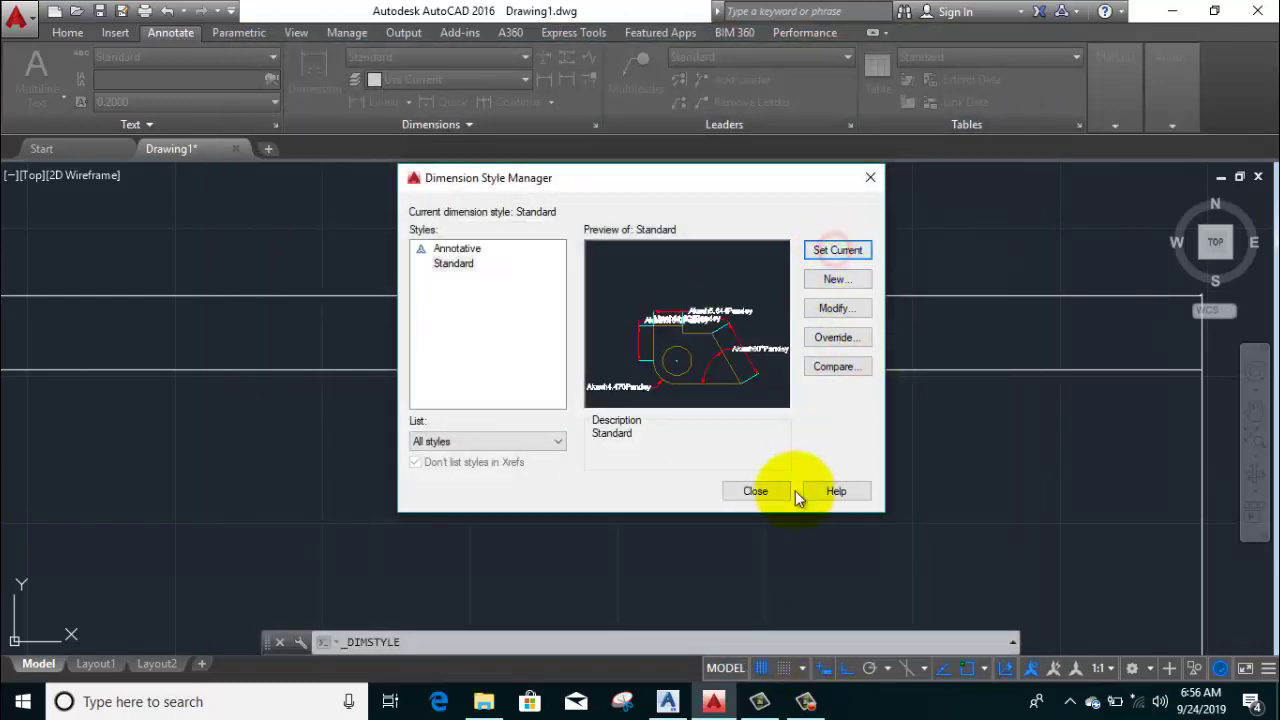
click(751, 492)
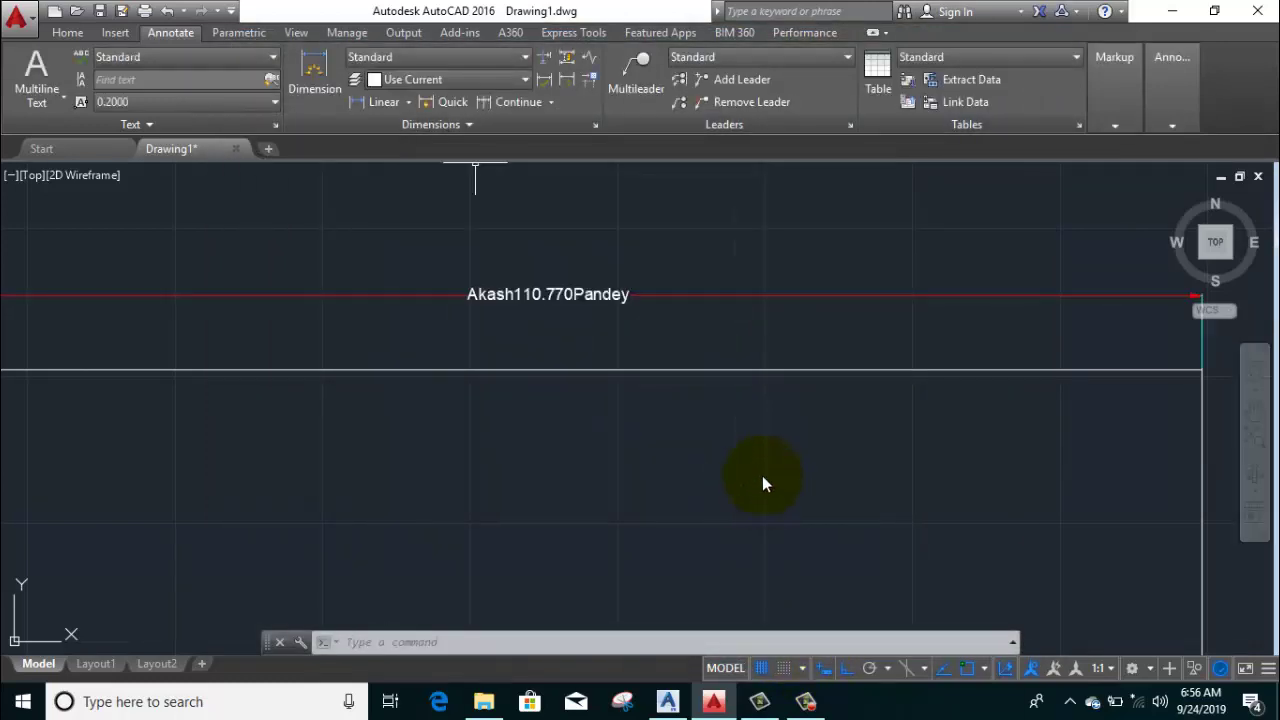
scroll(777, 465, down, 2)
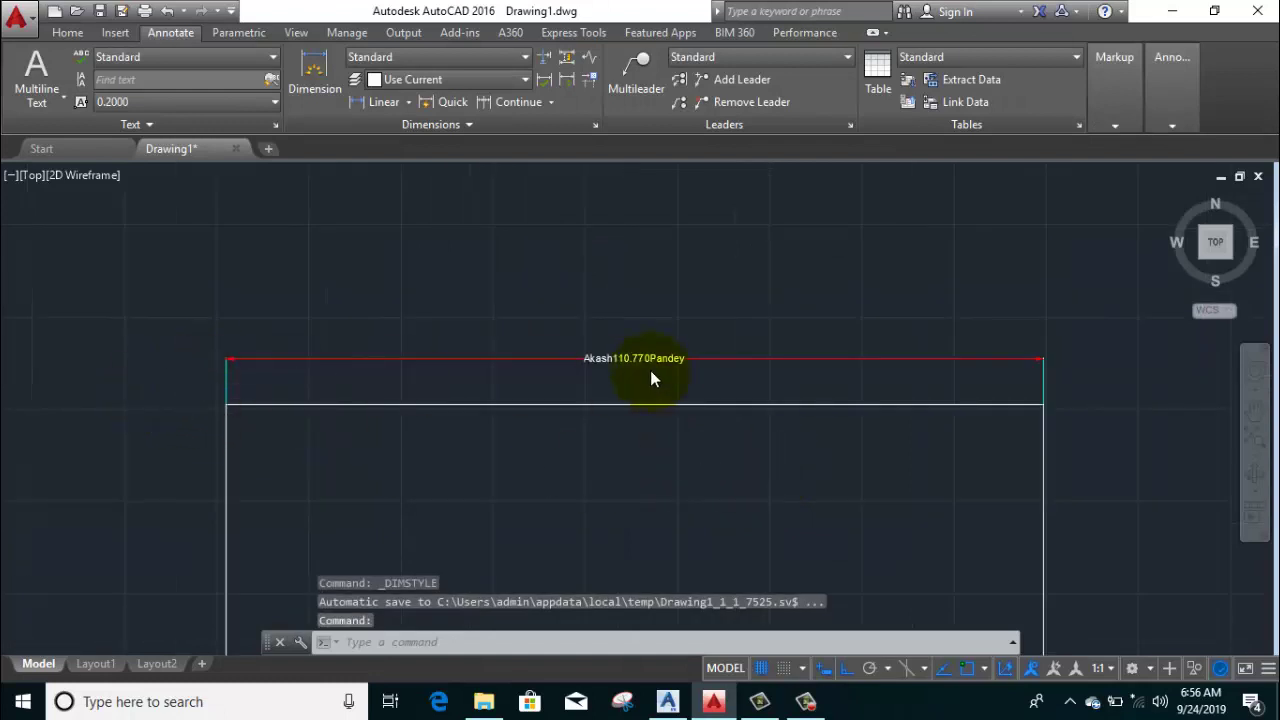
scroll(640, 368, up, 2)
scroll(580, 360, up, 3)
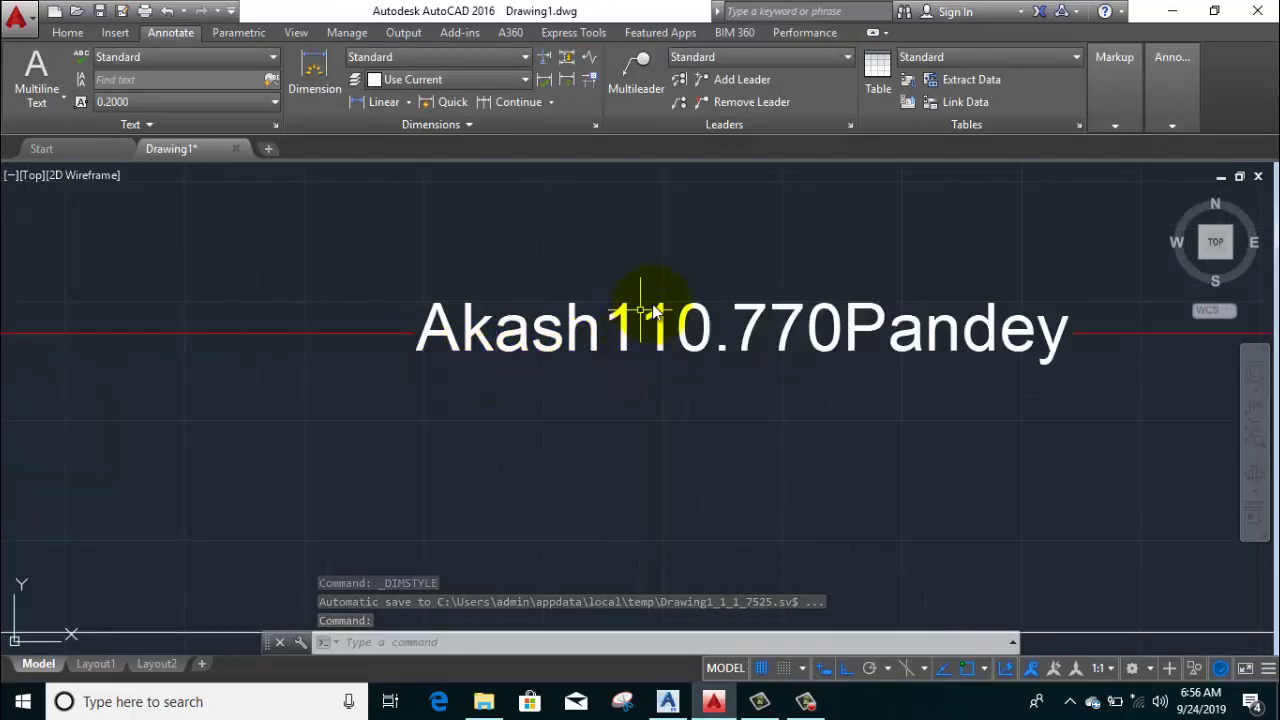
scroll(672, 351, down, 2)
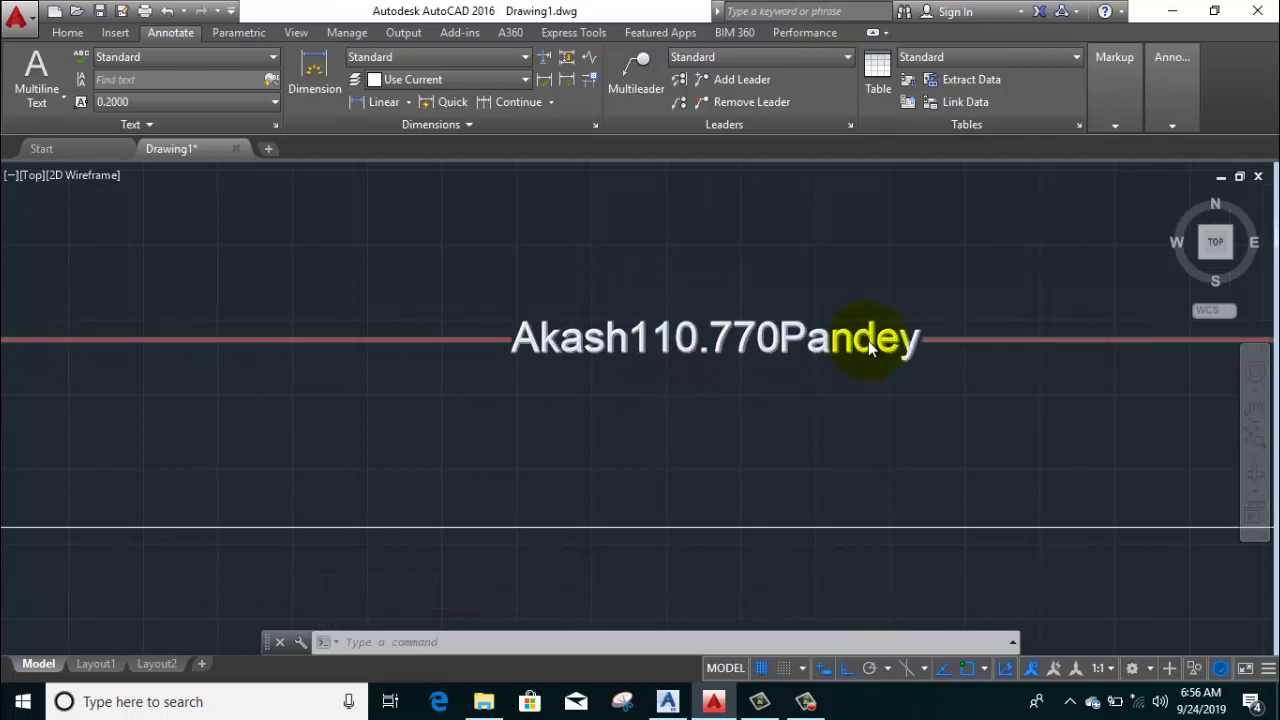
scroll(870, 340, down, 3)
middle_drag(765, 361, 674, 351)
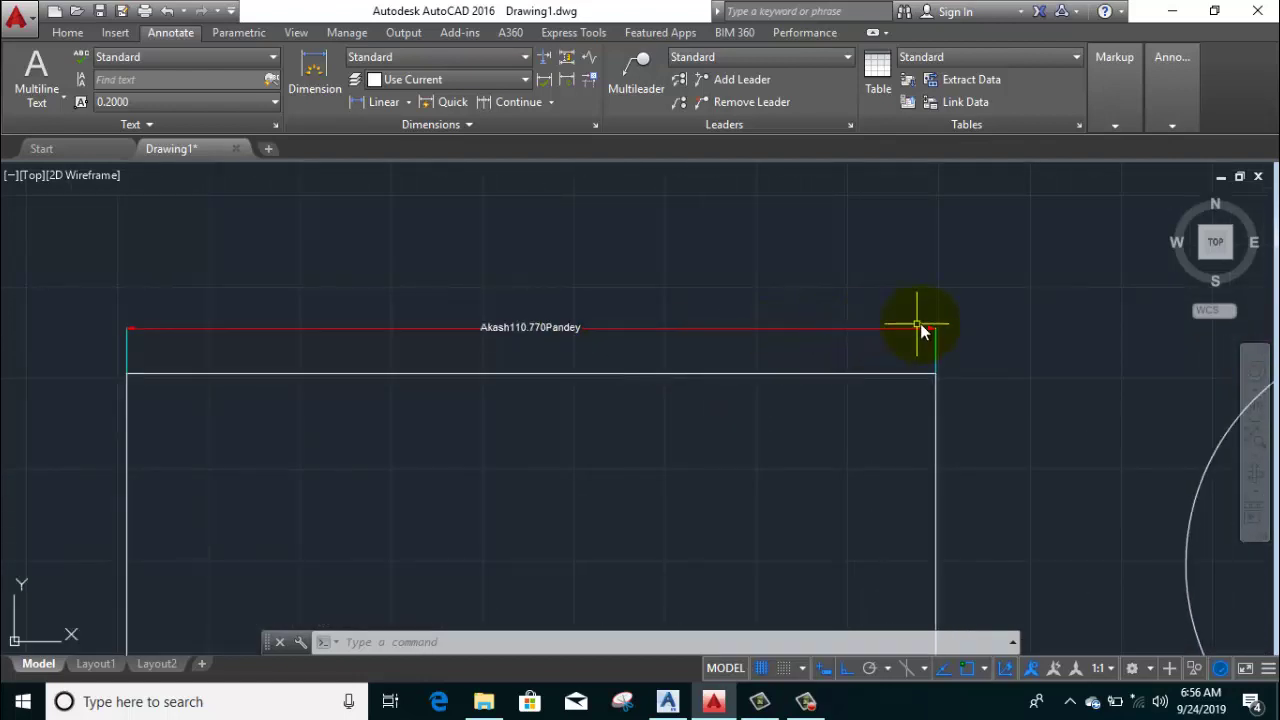
Zoom and pan around the rectangle to inspect the 110.770 dimension with its name text
scroll(920, 329, up, 5)
scroll(942, 336, down, 5)
scroll(942, 336, down, 2)
scroll(413, 333, up, 2)
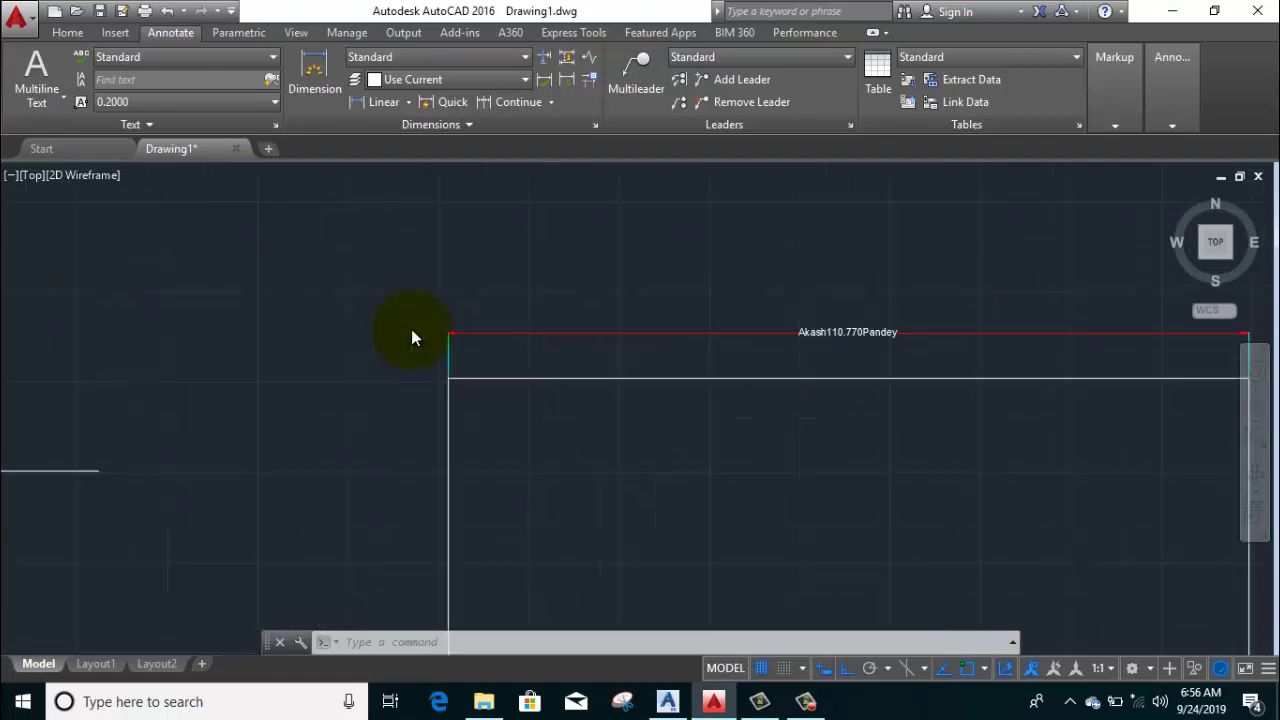
scroll(413, 333, up, 2)
scroll(413, 333, down, 2)
scroll(850, 351, down, 3)
middle_drag(684, 325, 657, 314)
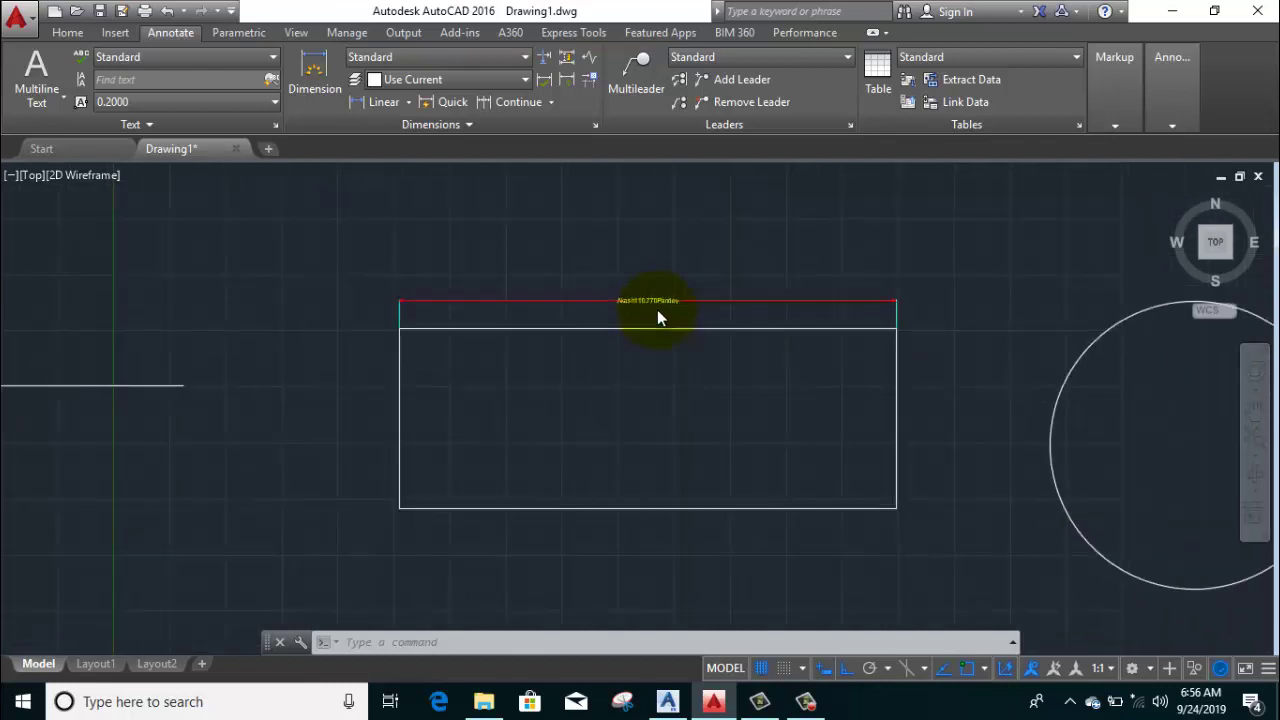
scroll(615, 298, up, 2)
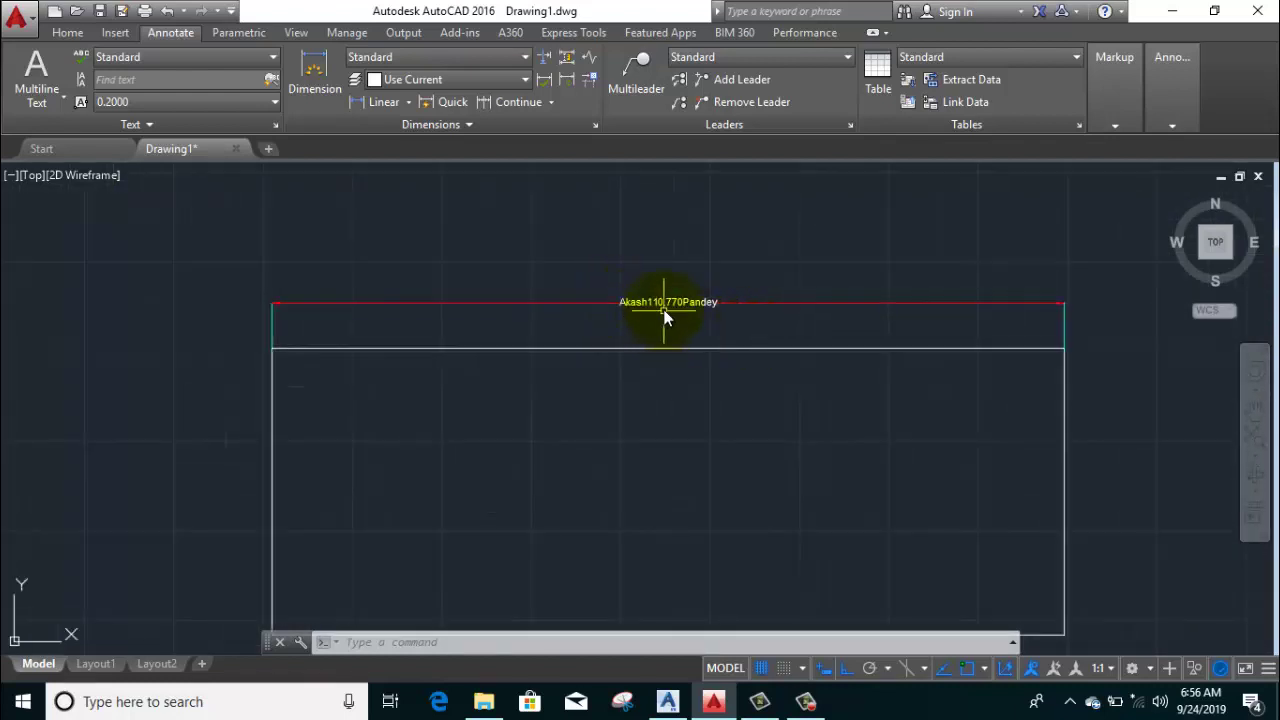
scroll(656, 319, up, 2)
scroll(668, 318, down, 1)
scroll(841, 315, down, 2)
middle_drag(954, 318, 886, 322)
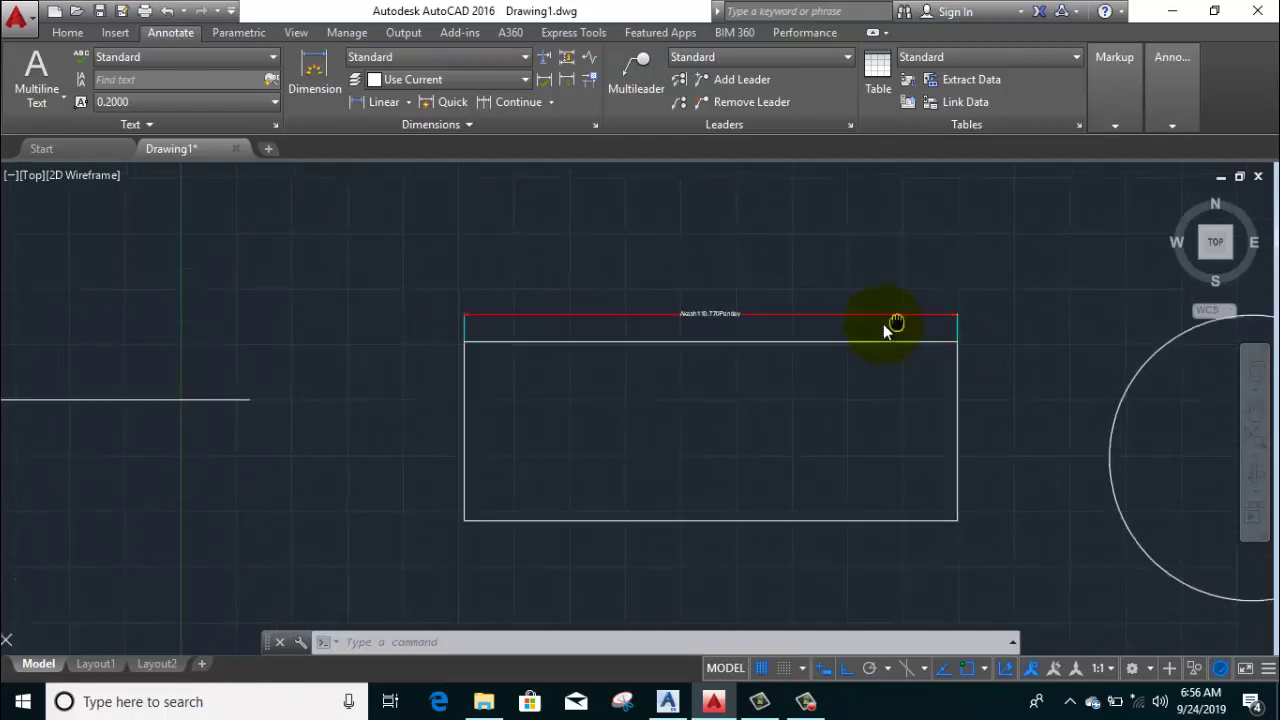
scroll(924, 320, up, 2)
scroll(924, 320, up, 3)
scroll(921, 319, down, 2)
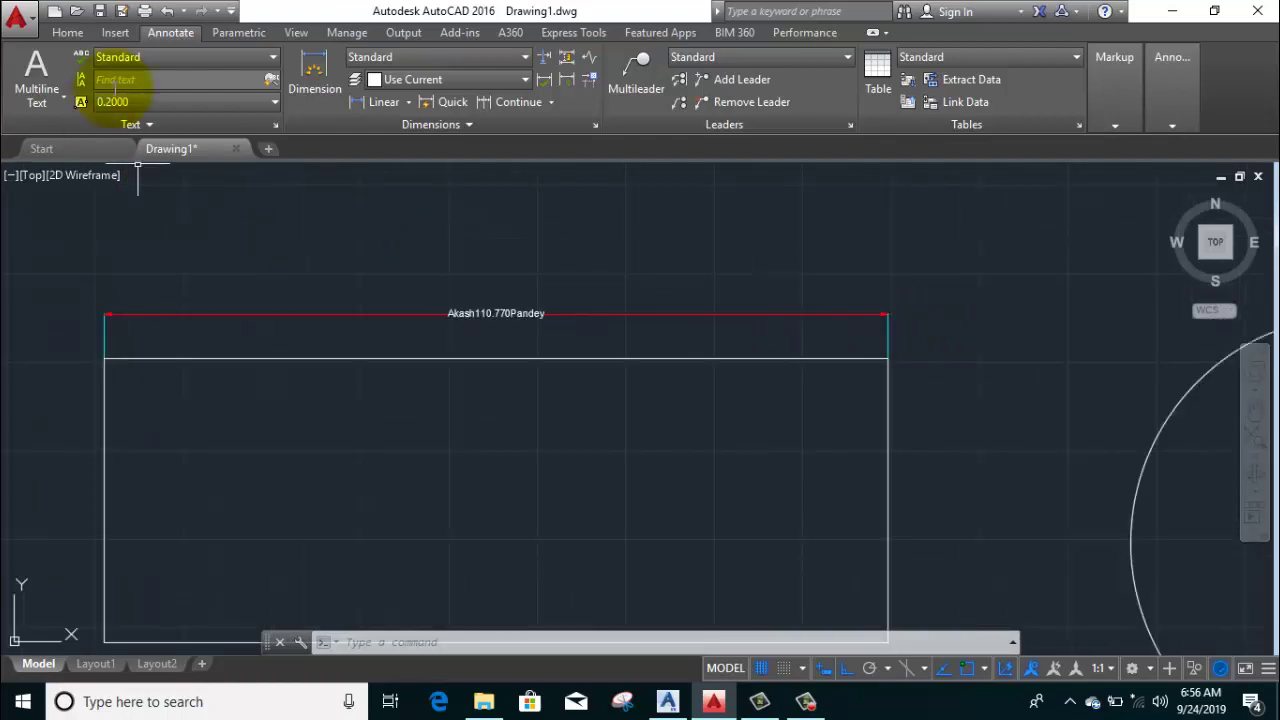
click(407, 60)
Clear the Standard style's primary-unit prefix and suffix, keeping scale factor 1.0000
click(401, 172)
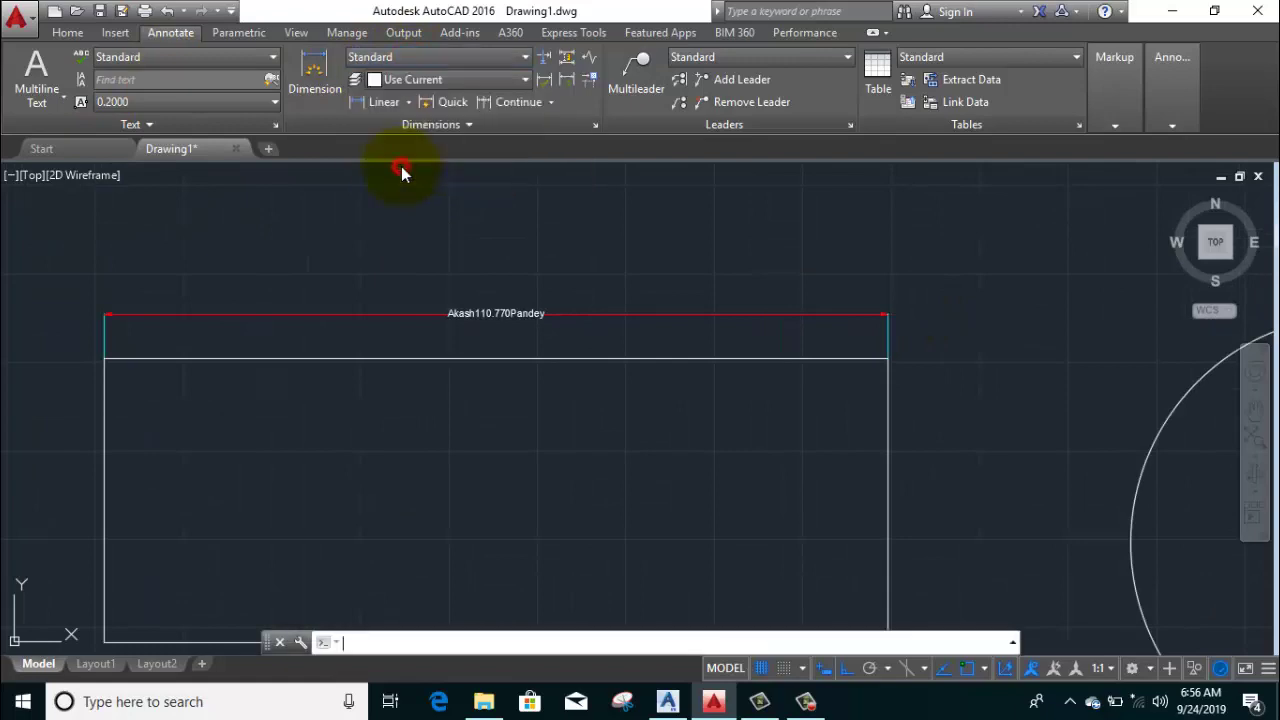
click(838, 309)
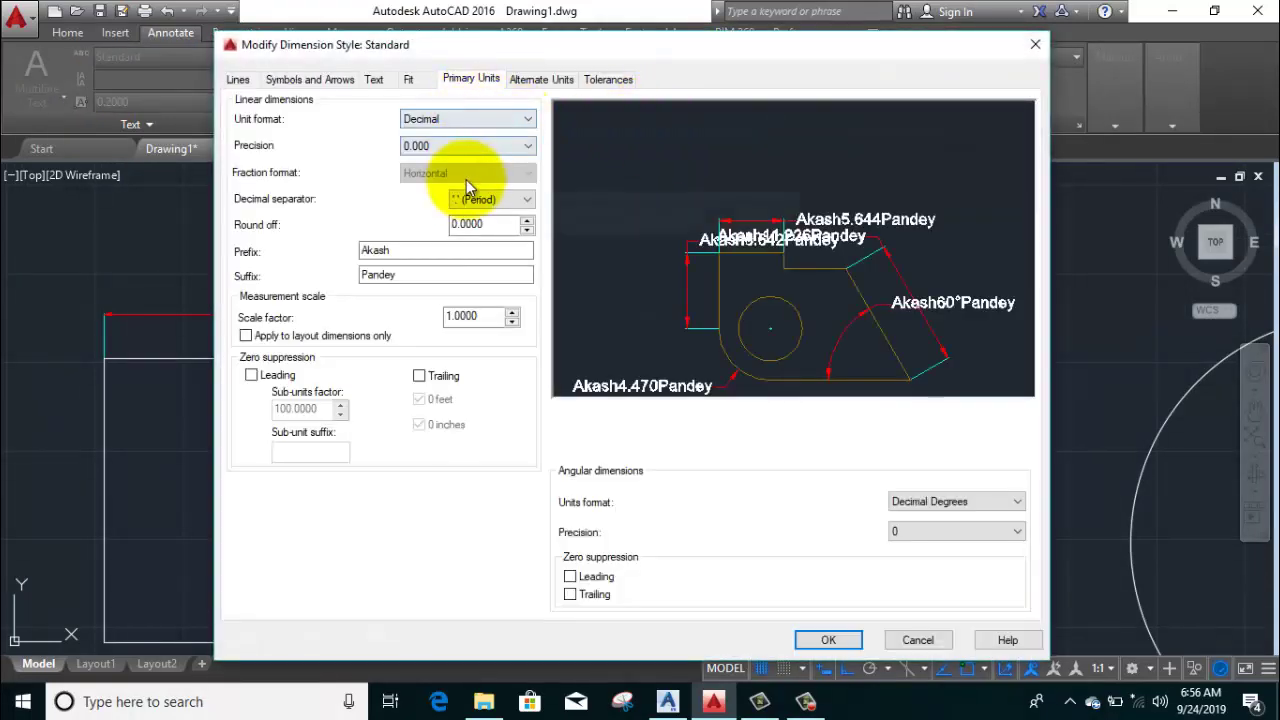
double_click(414, 275)
key(BackSpace)
click(398, 249)
key(BackSpace)
key(BackSpace)
key(BackSpace)
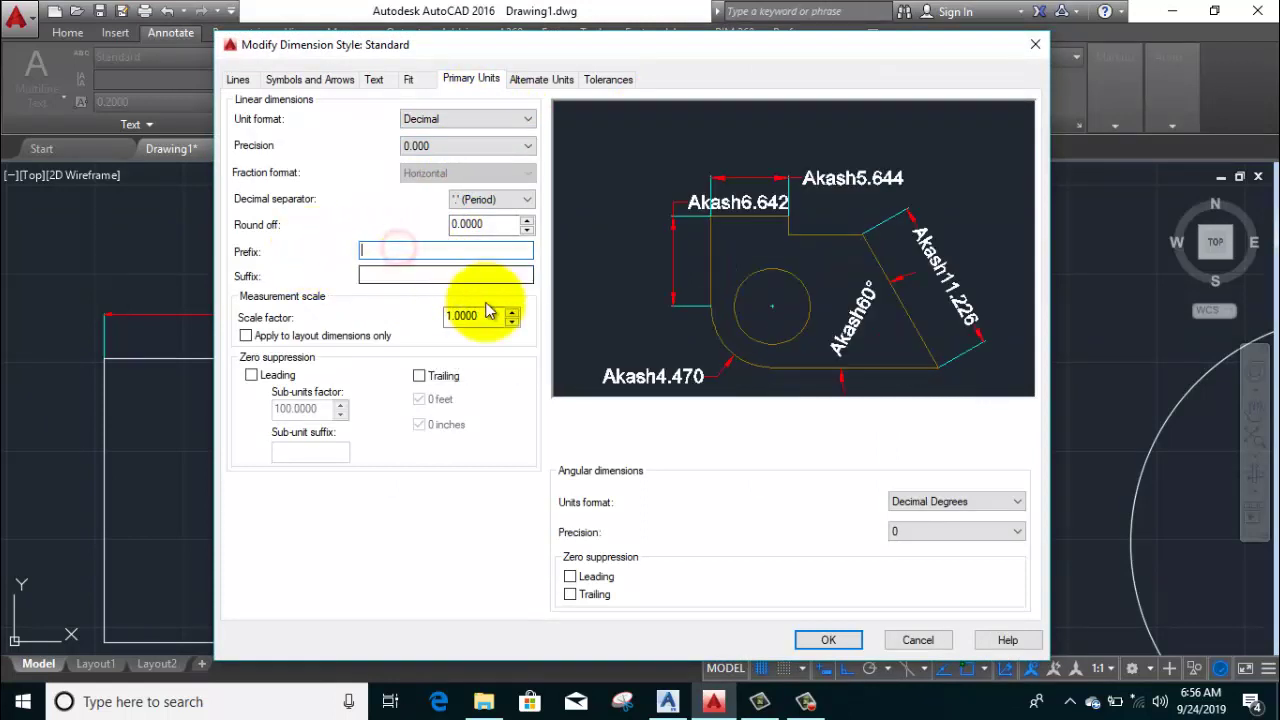
click(490, 315)
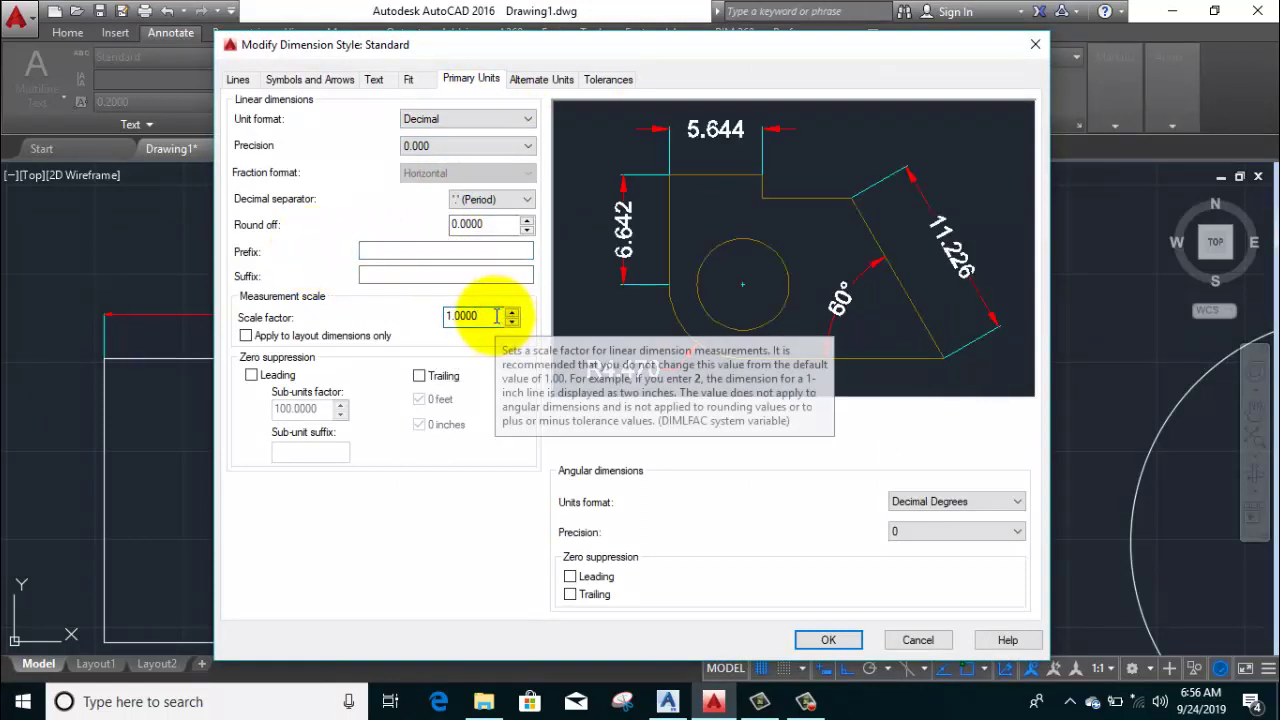
mouse_move(470, 316)
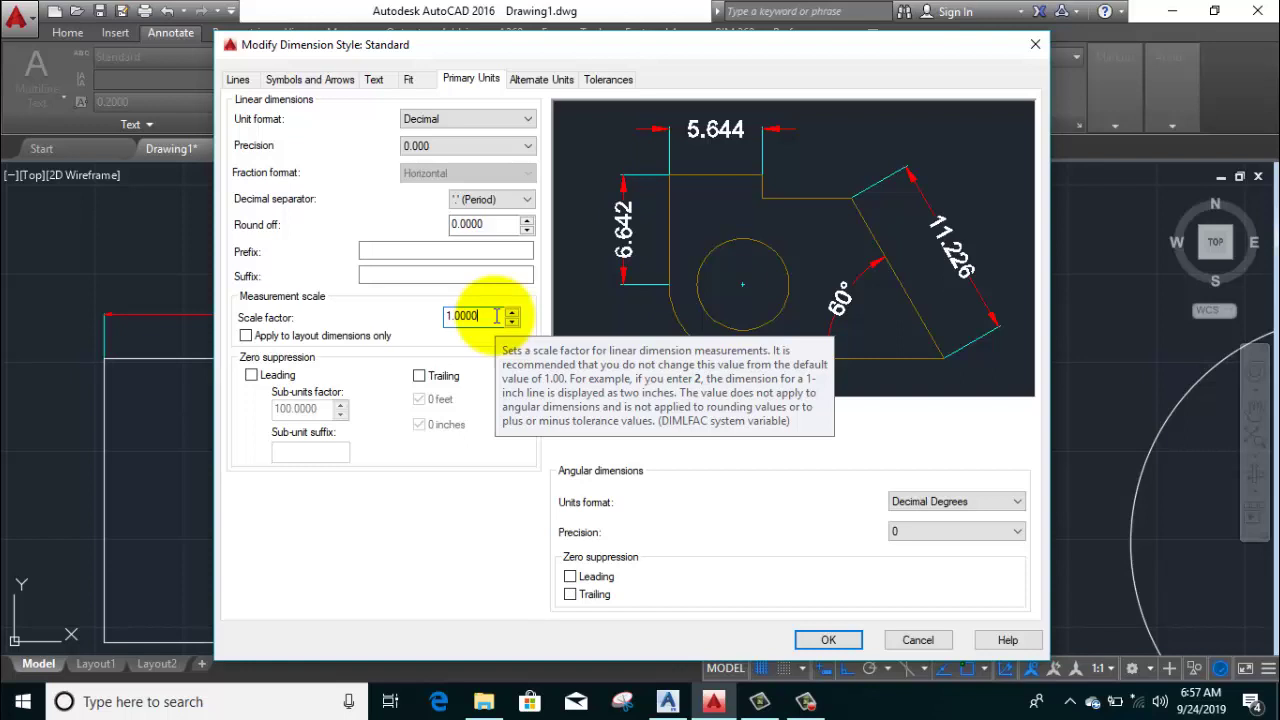
drag(496, 316, 440, 316)
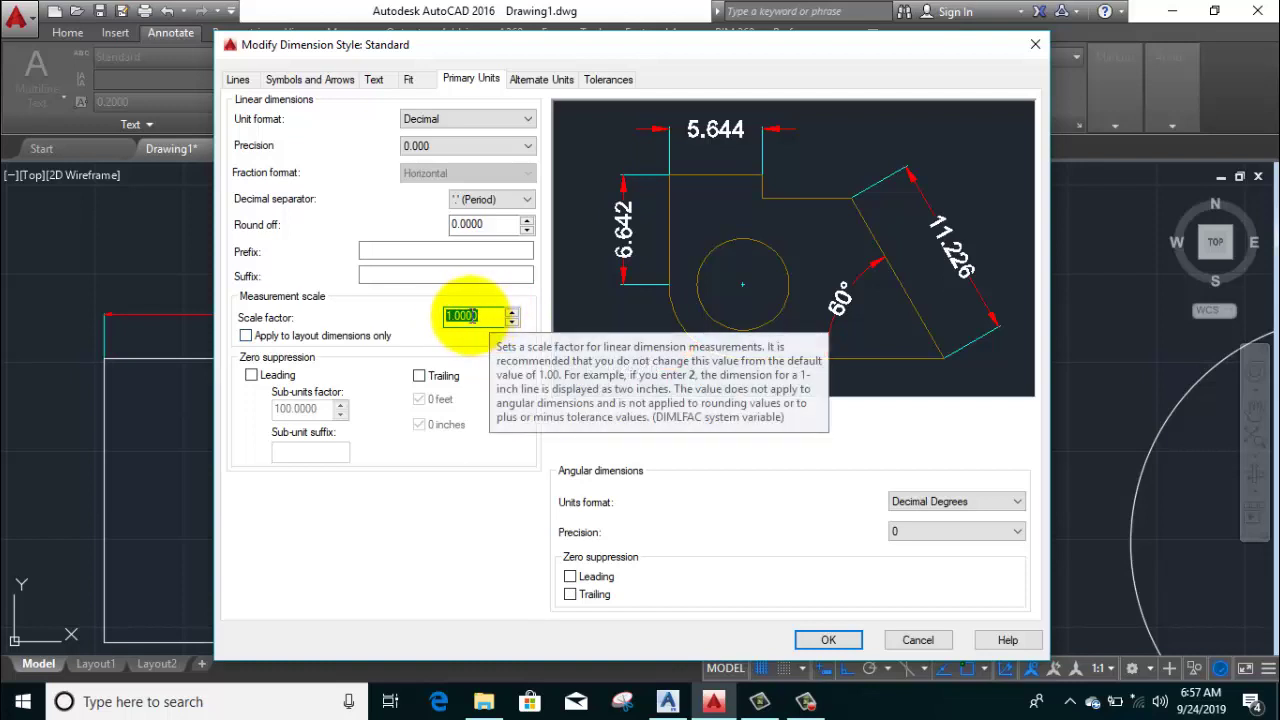
Preview alternate units with the 25.4 multiplier, then switch alternate units off again
click(535, 80)
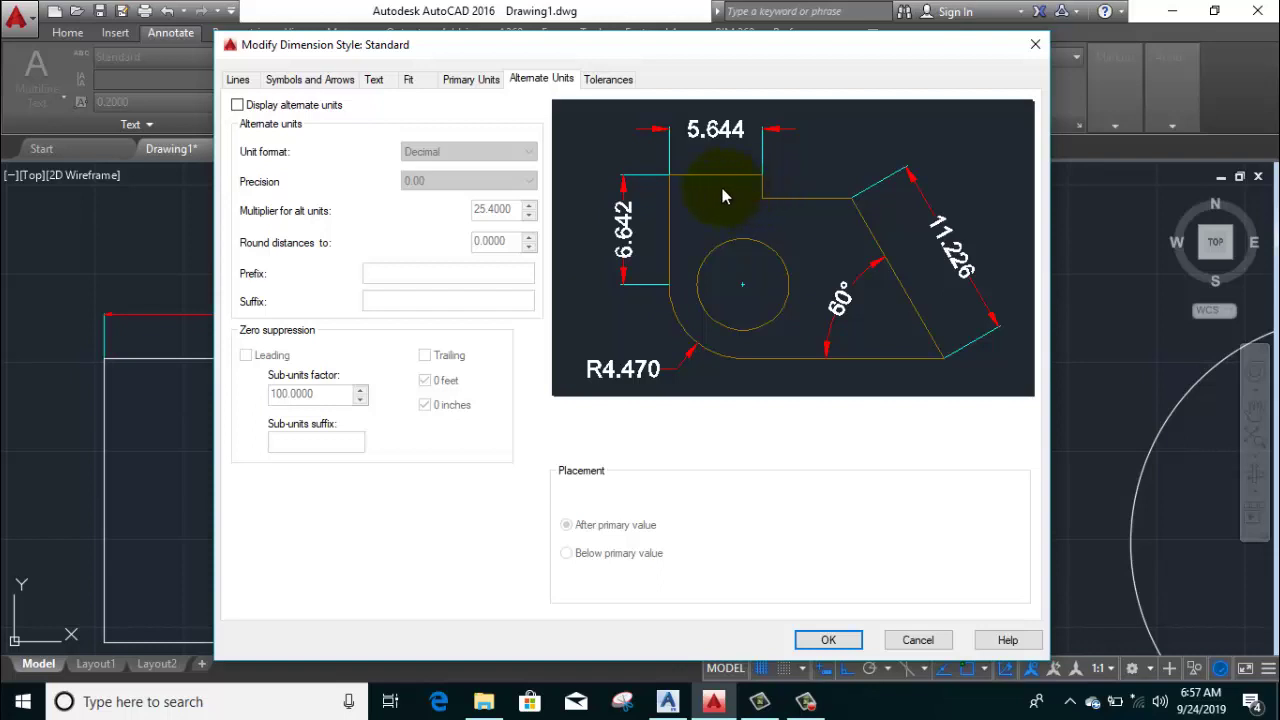
click(237, 106)
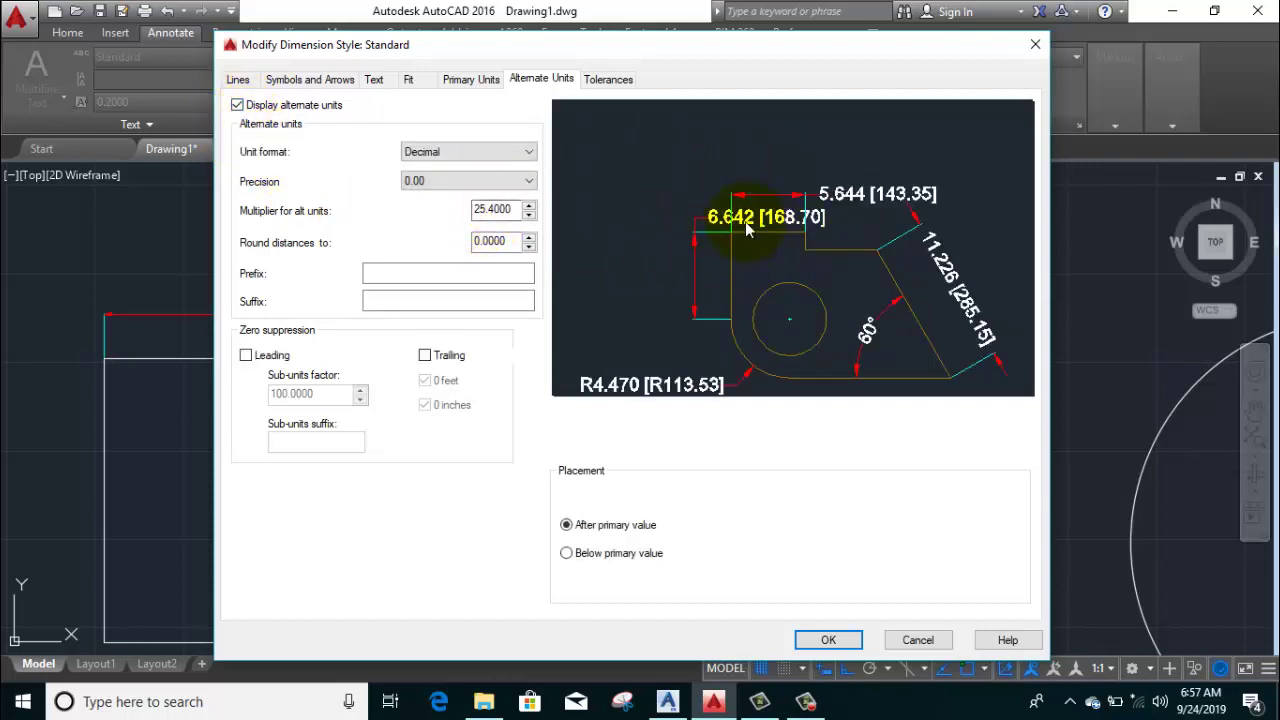
click(493, 209)
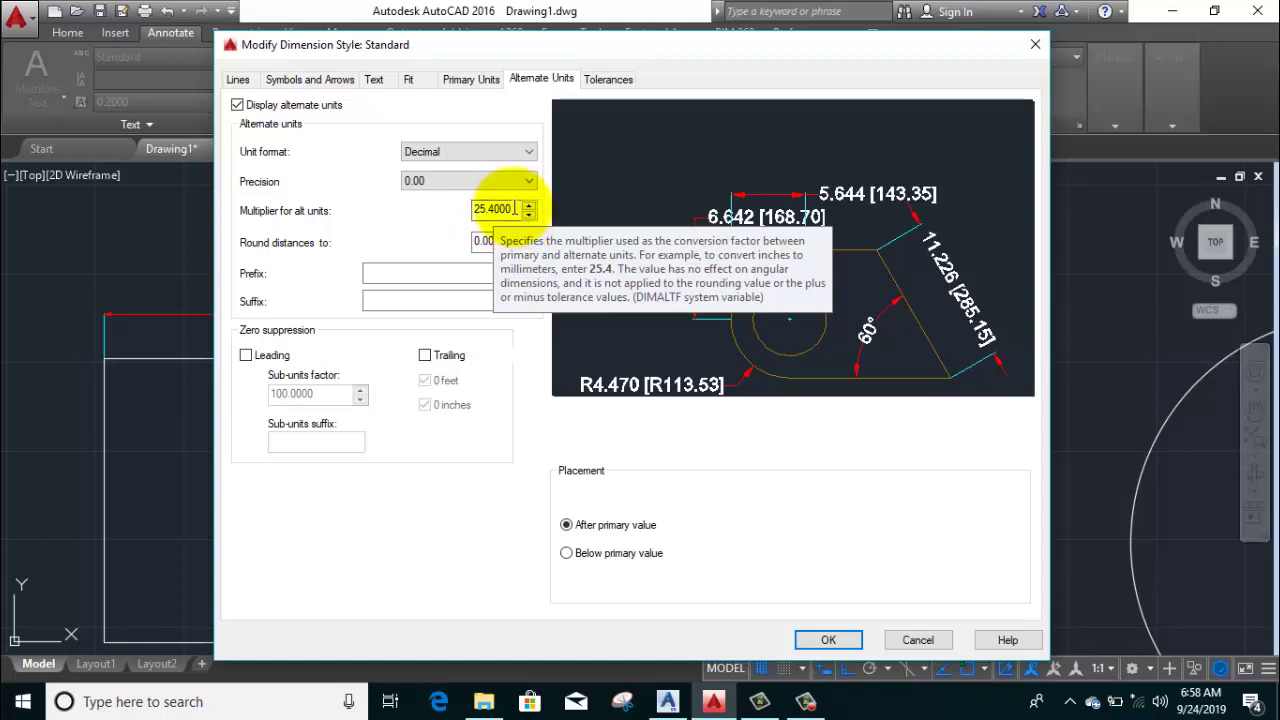
drag(508, 208, 463, 208)
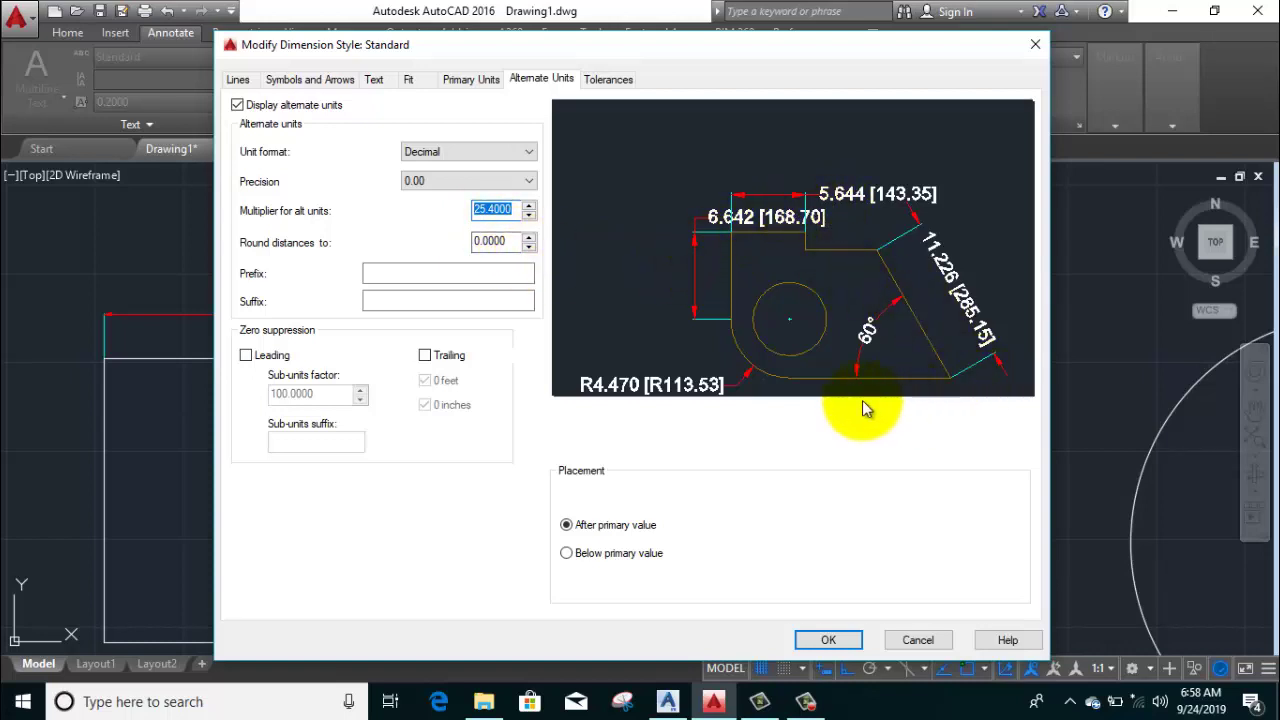
click(238, 106)
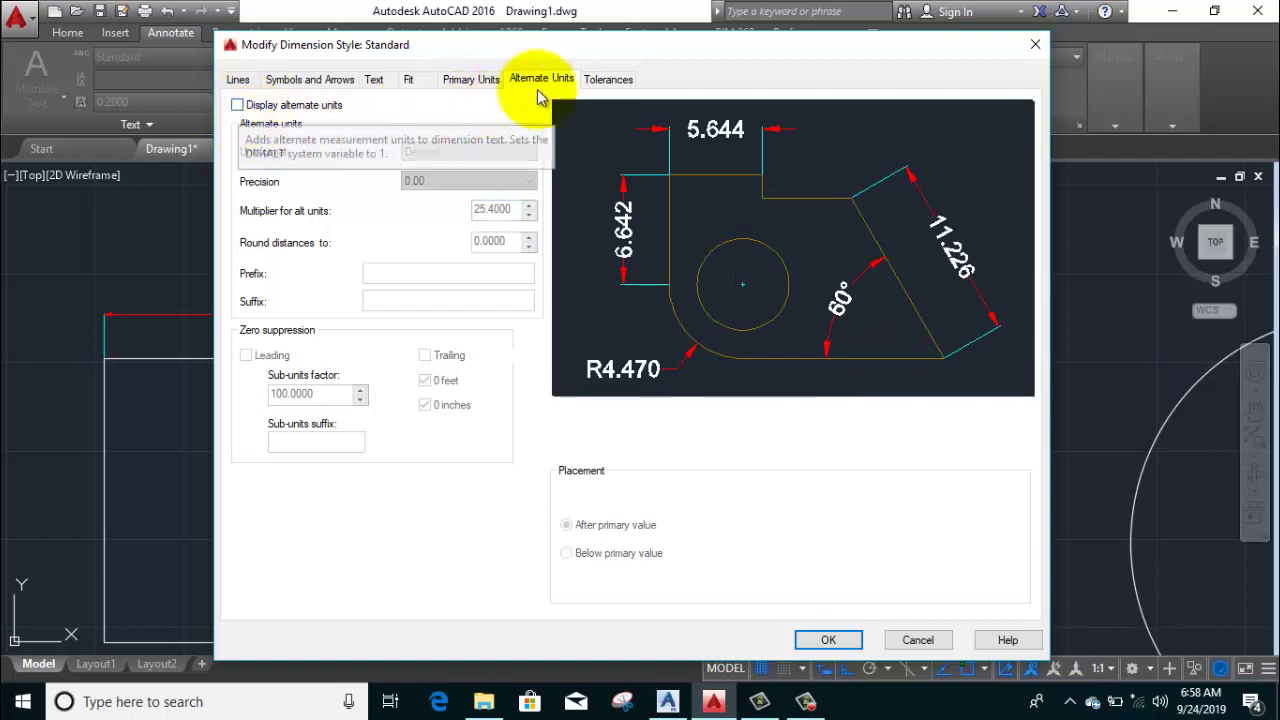
Set the tolerance method to Symmetrical and enter 0.05 as the upper value
click(591, 80)
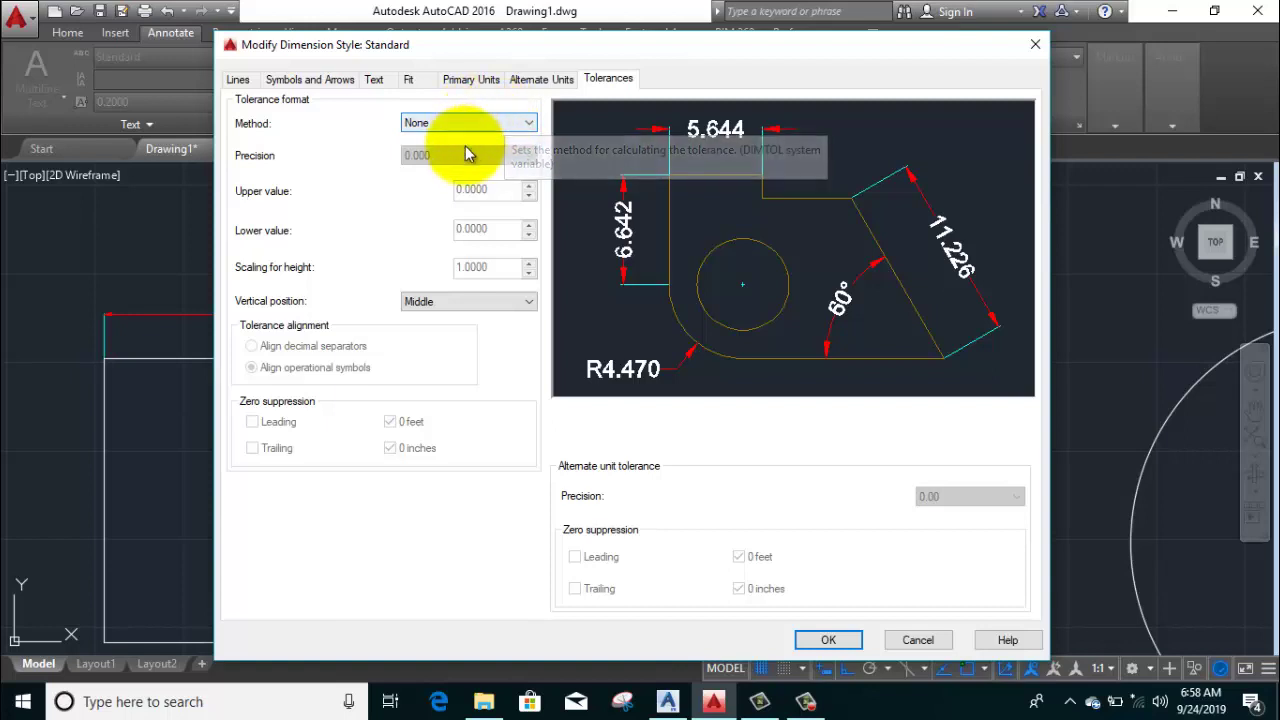
click(468, 123)
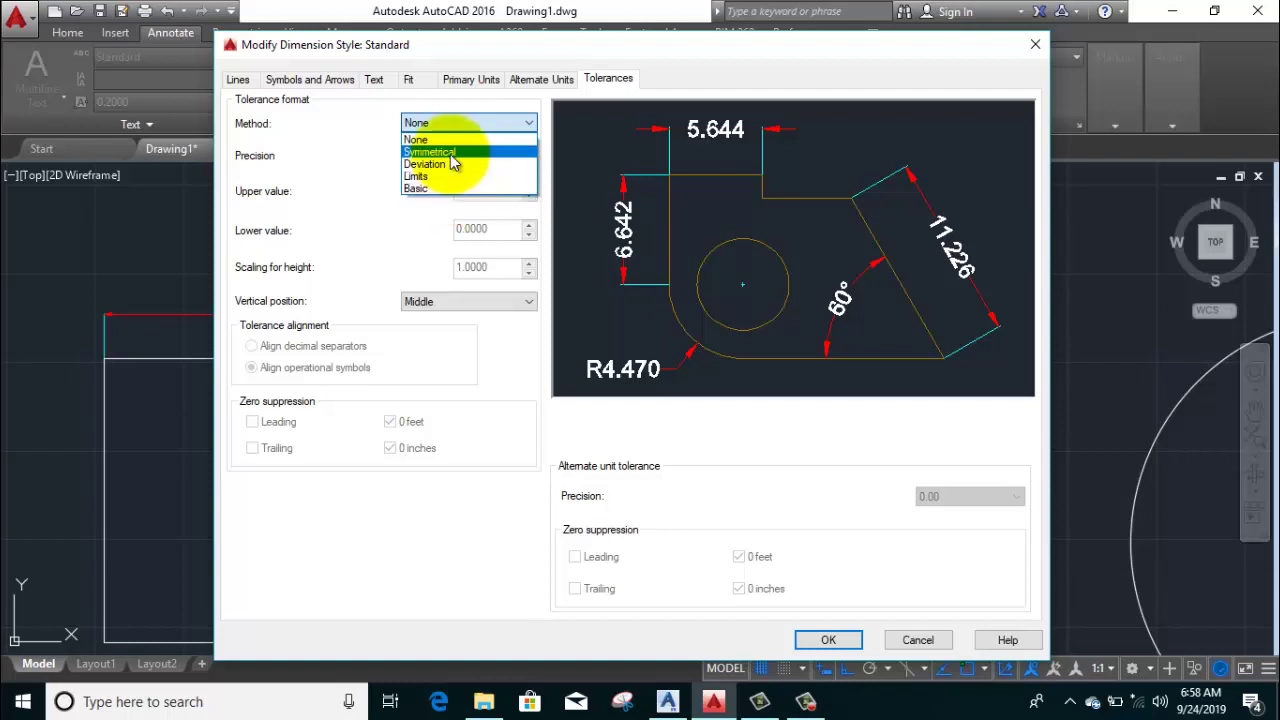
click(450, 154)
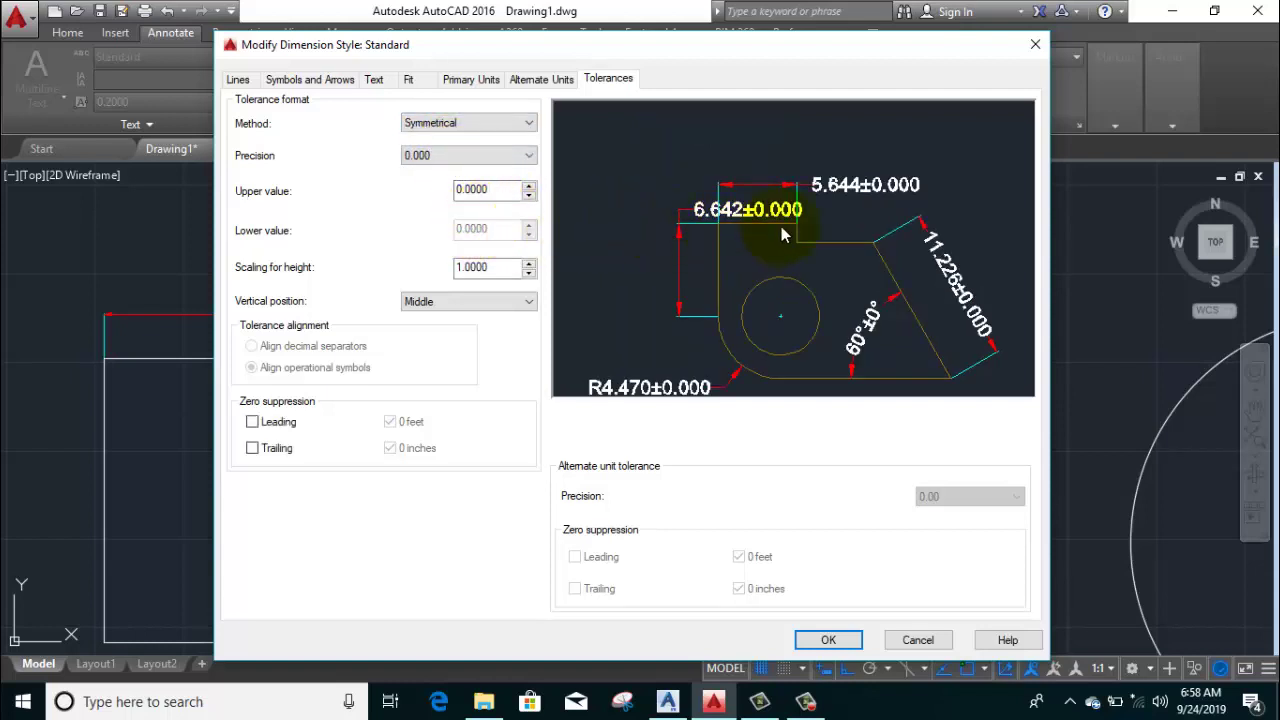
double_click(490, 189)
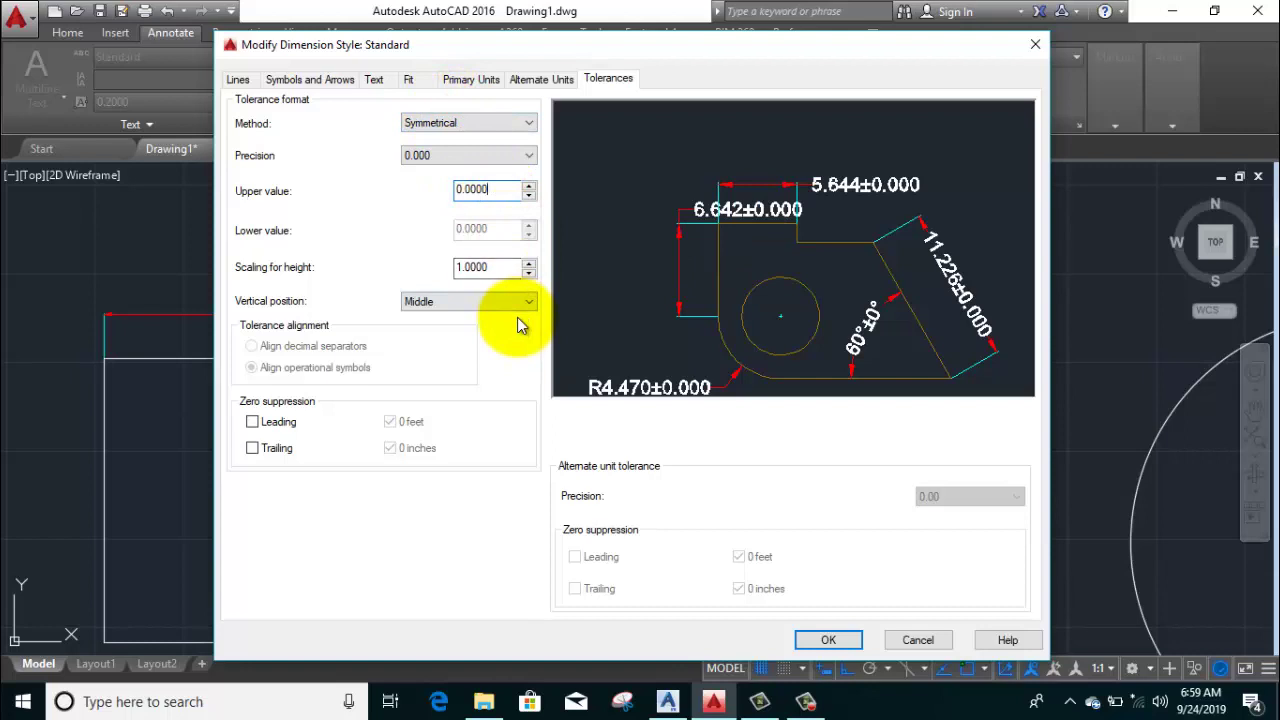
double_click(491, 190)
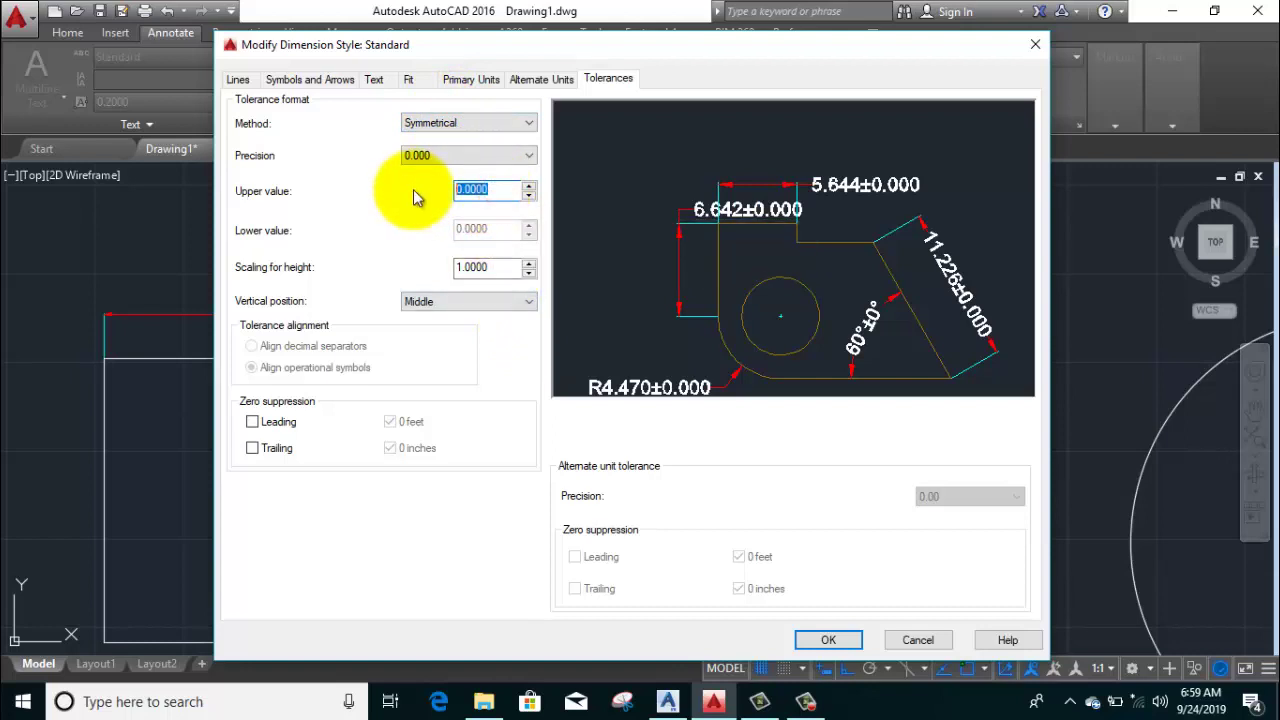
text(0.)
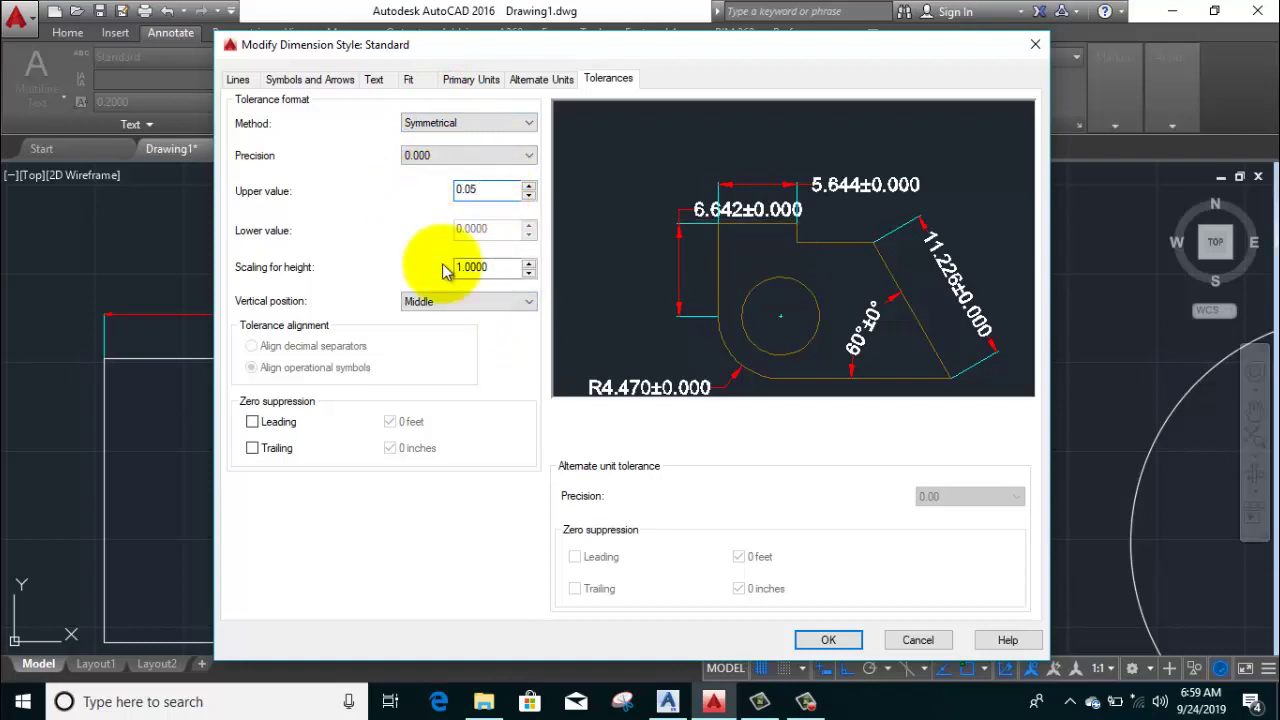
Apply the style and make Standard current so the dimension reads 110.770±0.050
click(832, 640)
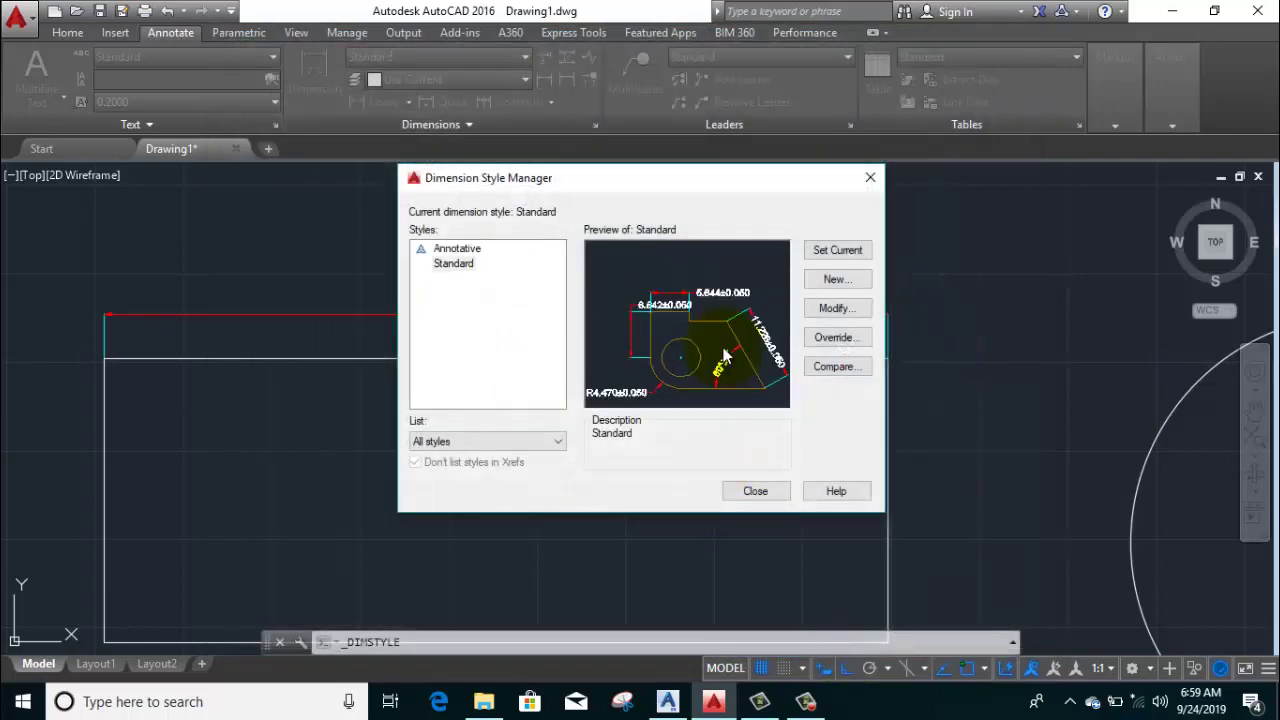
click(820, 249)
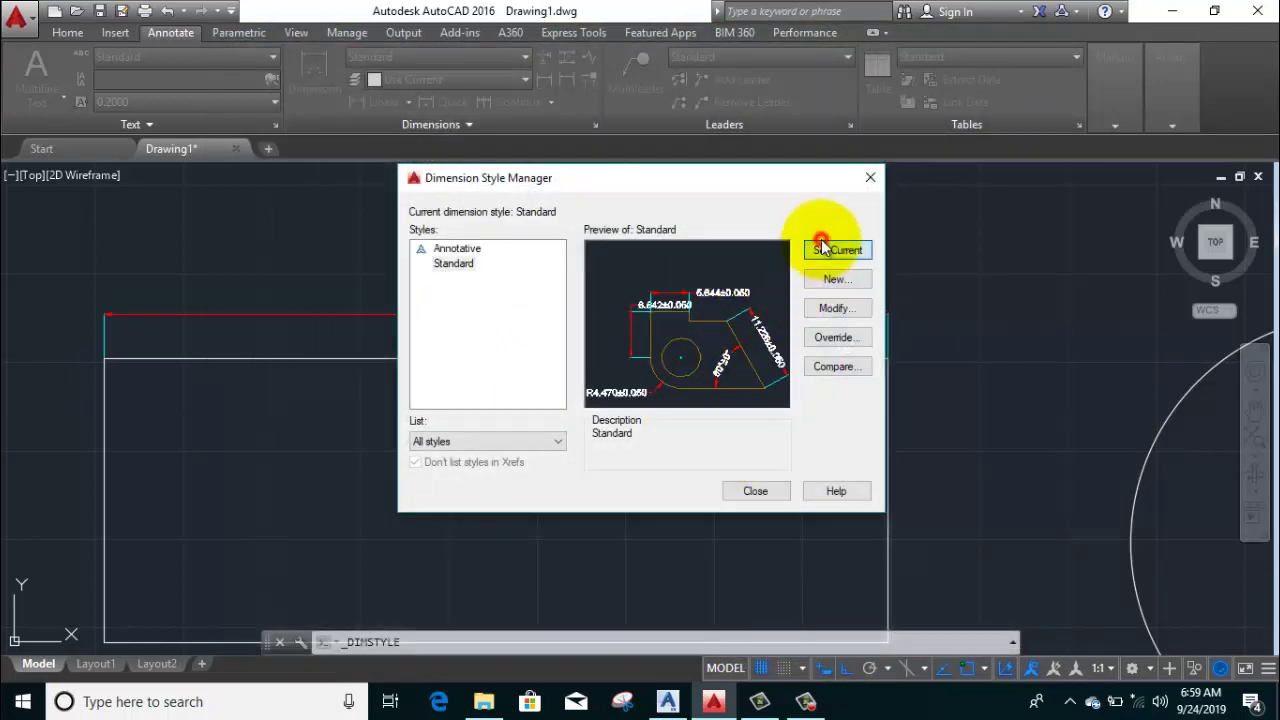
click(757, 491)
scroll(512, 325, up, 5)
scroll(450, 350, up, 2)
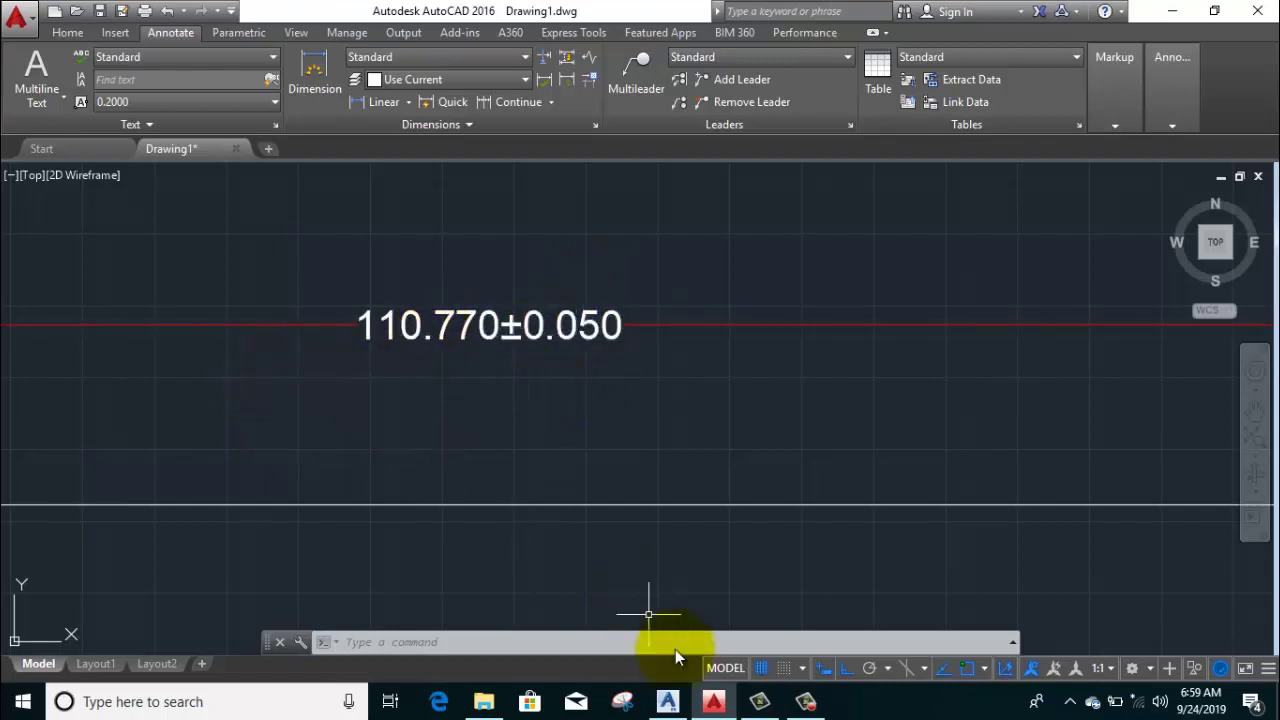
Reopen the Dimension Style Manager from the Annotate ribbon's style list
click(628, 624)
mouse_move(713, 701)
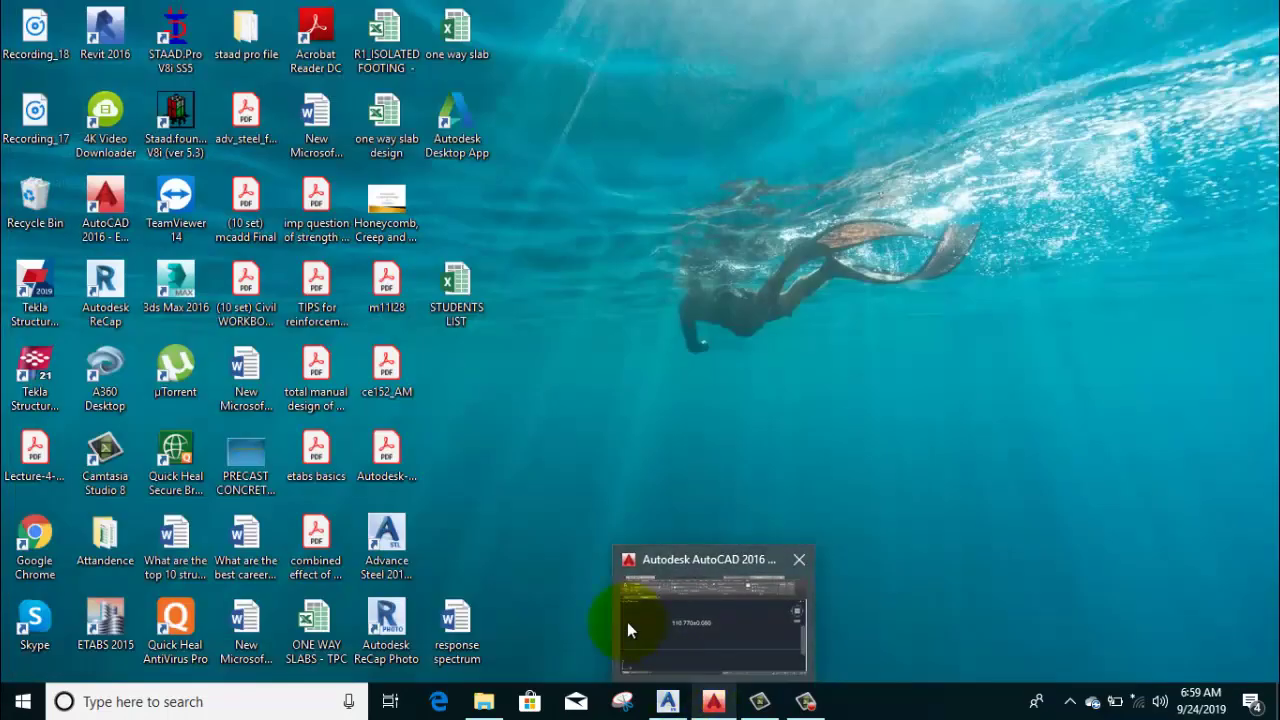
click(740, 620)
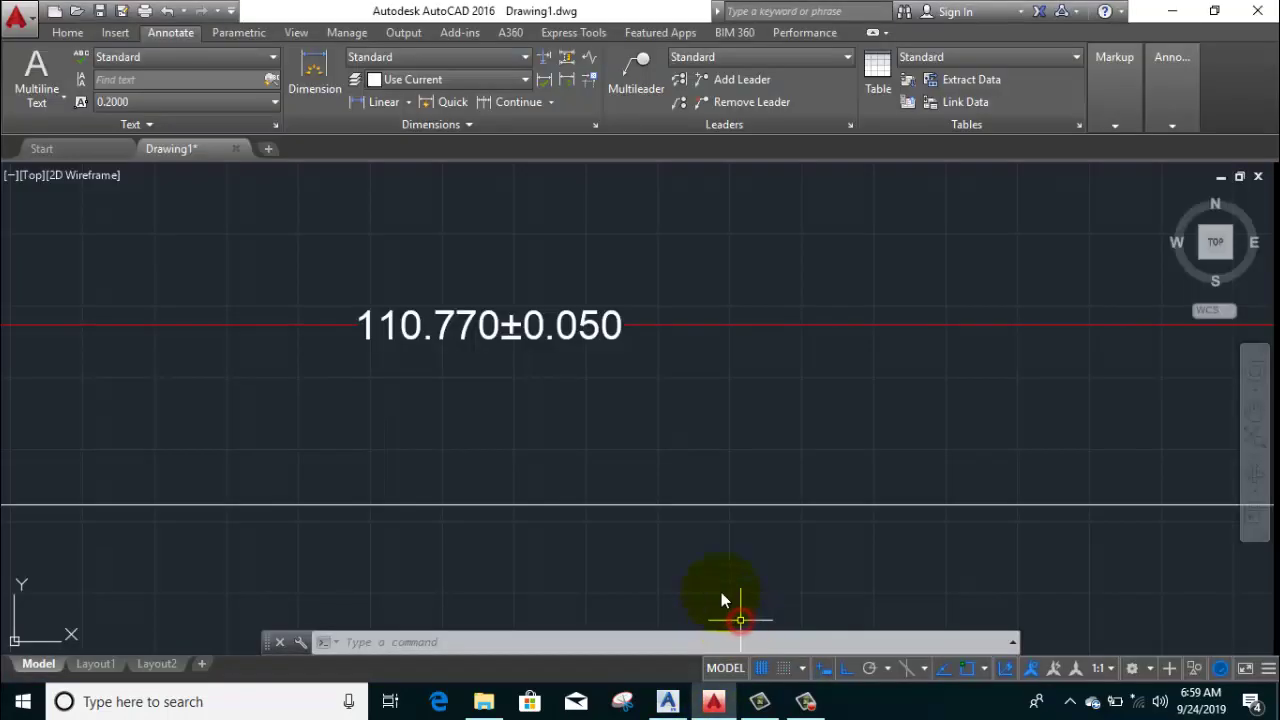
click(472, 58)
click(438, 168)
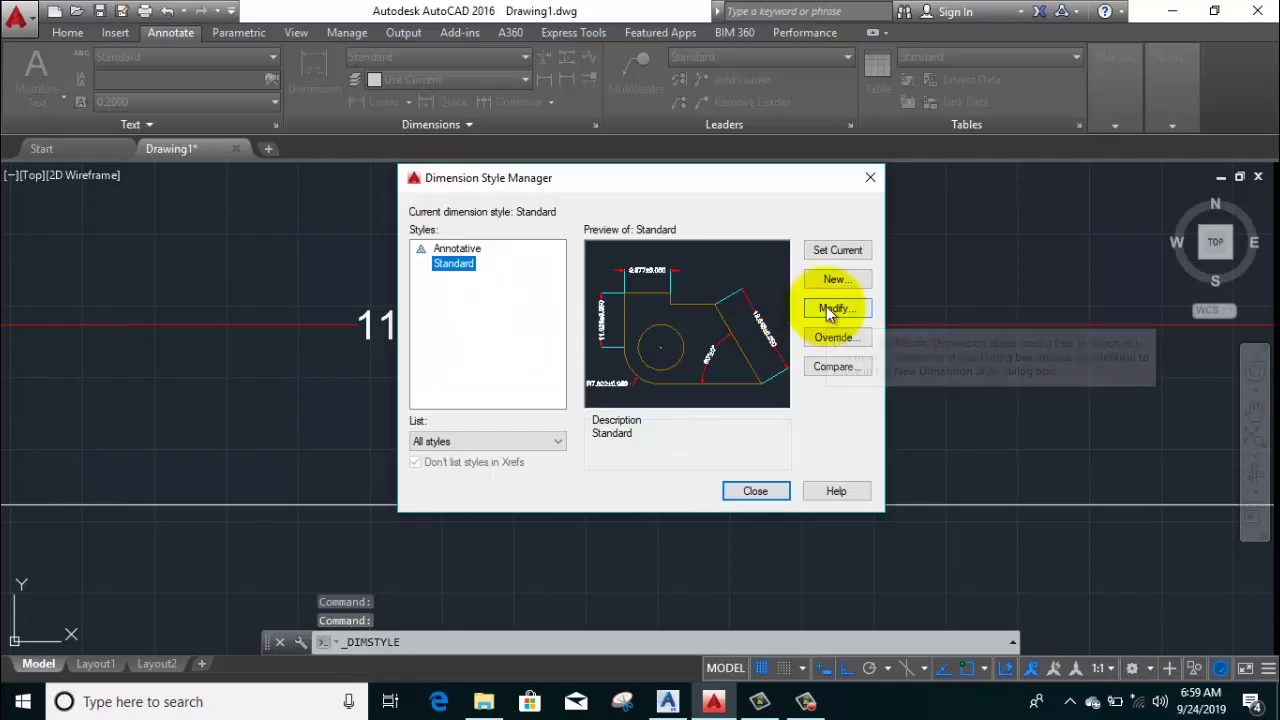
Switch Standard to Deviation tolerances with upper 0.05 and lower 0.02
click(829, 310)
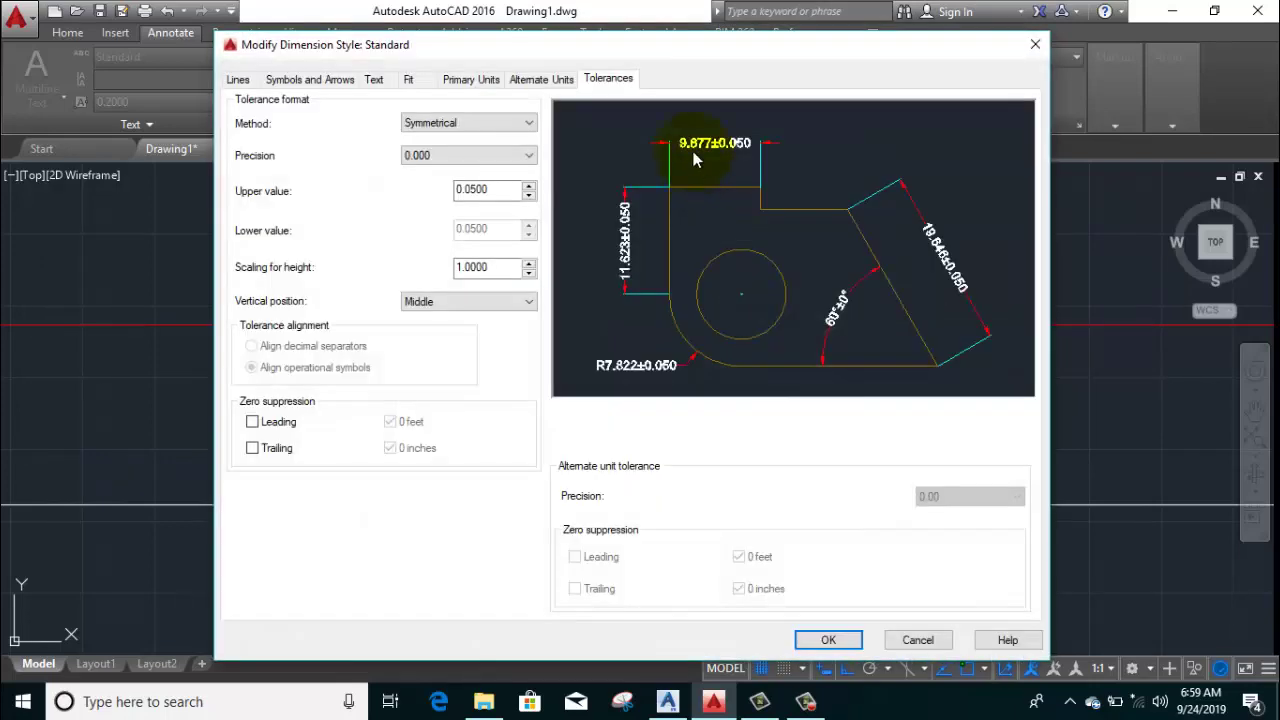
click(485, 124)
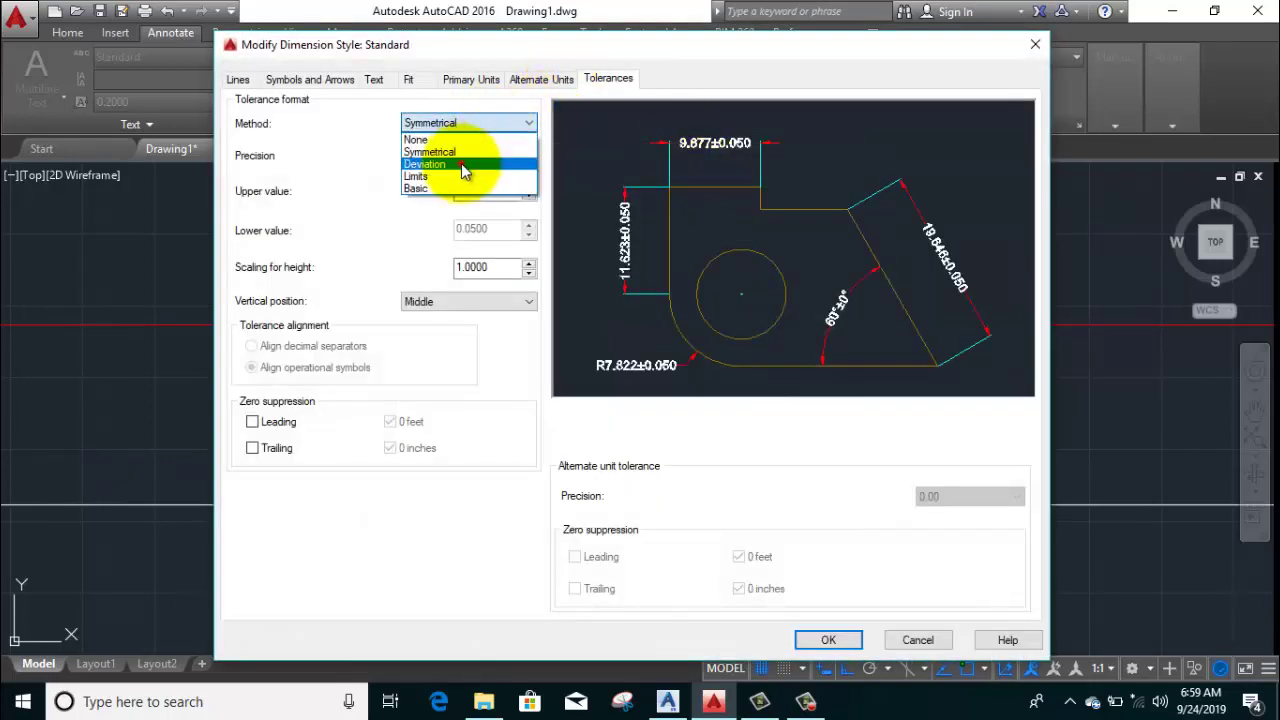
click(461, 163)
double_click(498, 188)
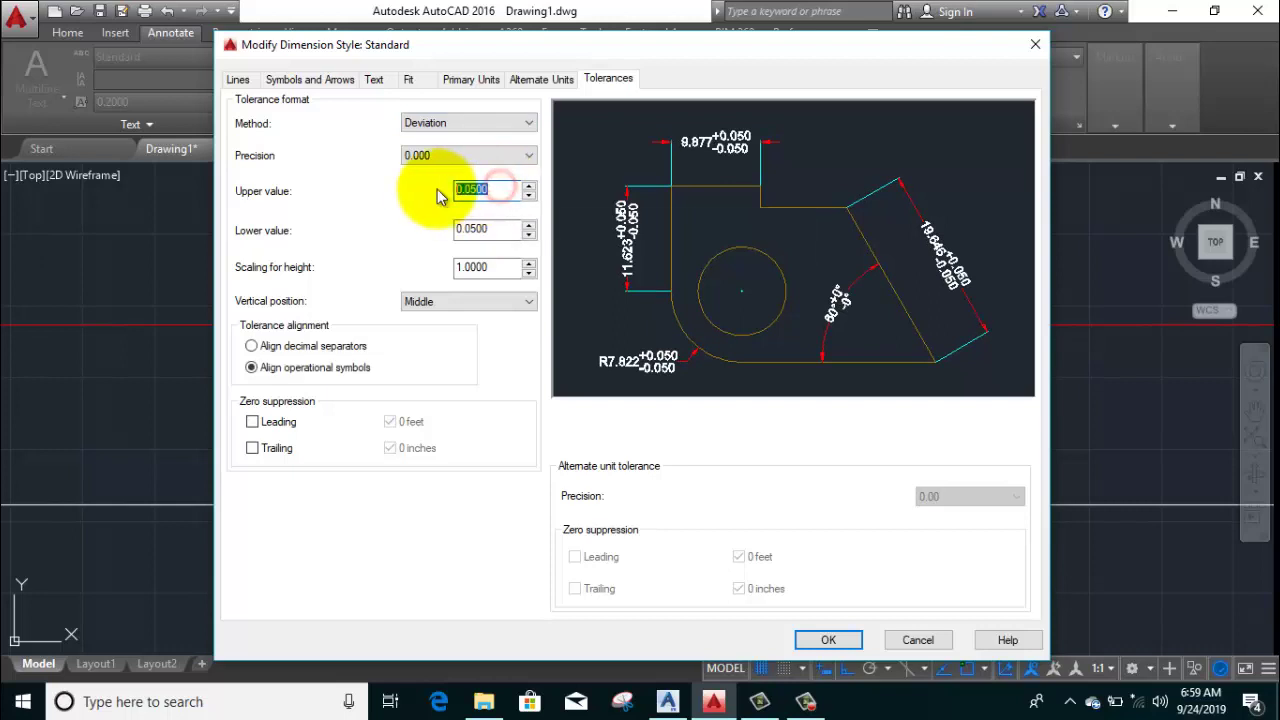
drag(505, 229, 471, 229)
text(2)
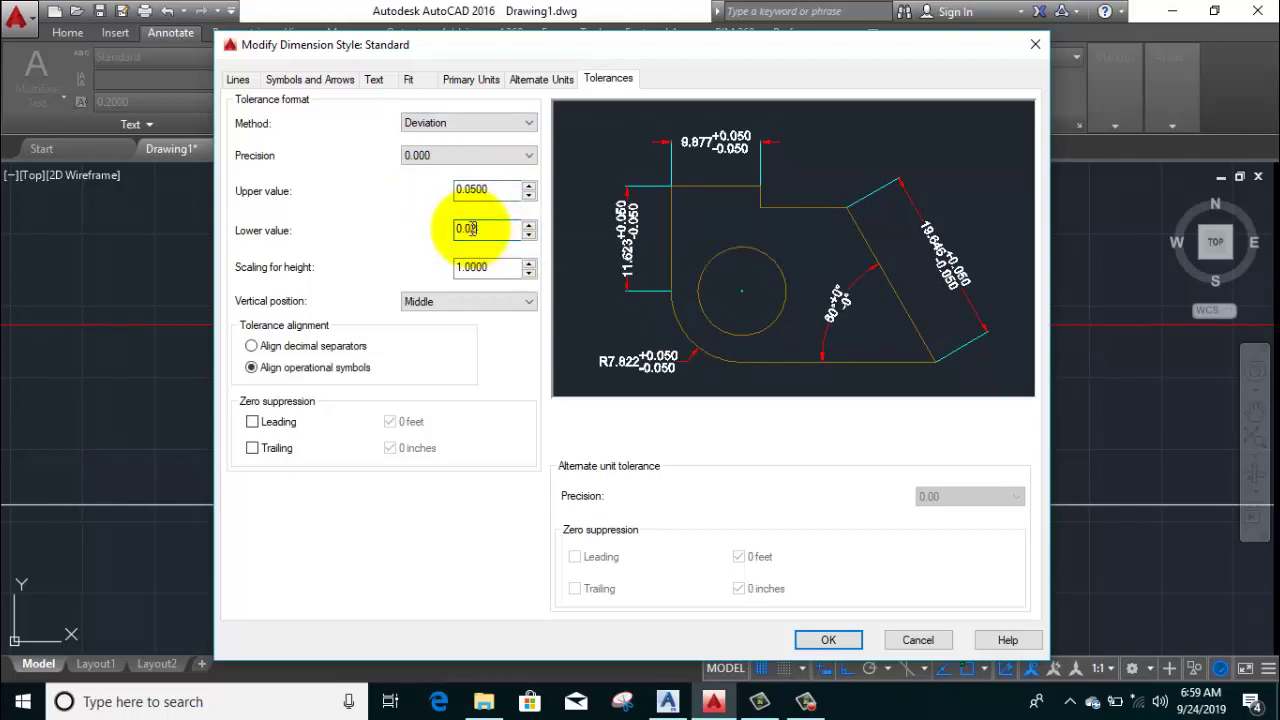
click(504, 268)
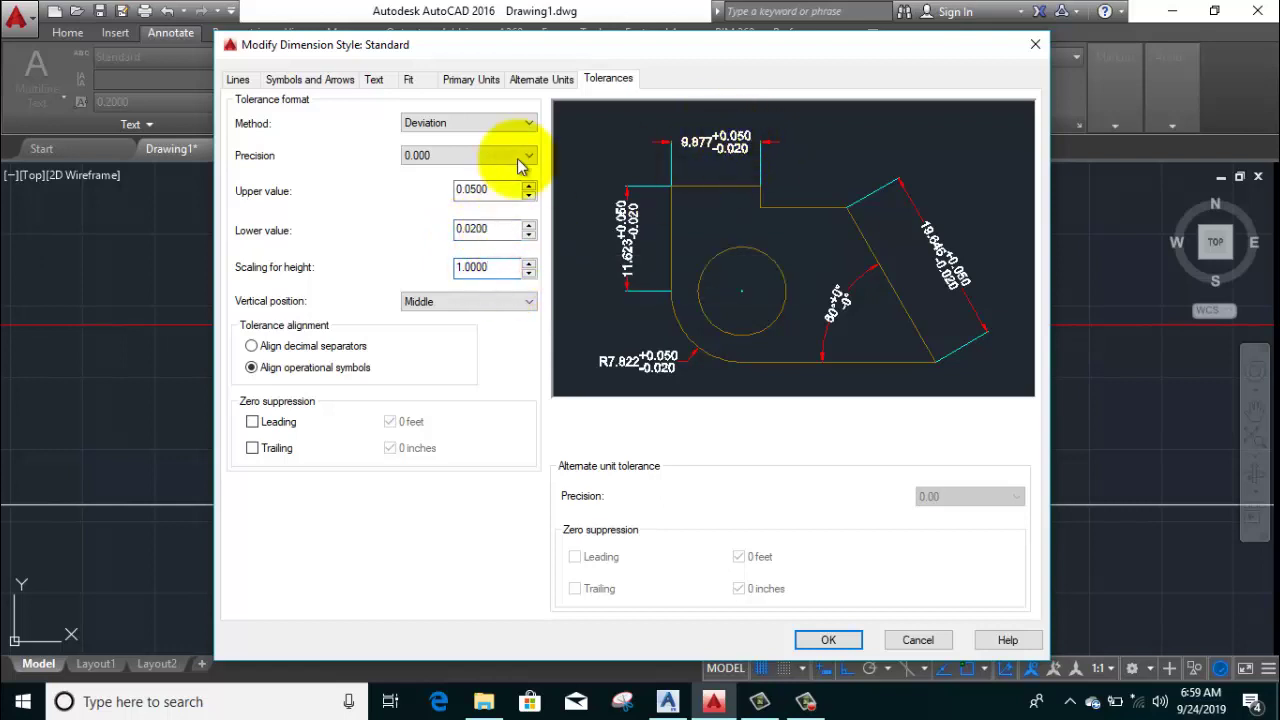
click(452, 122)
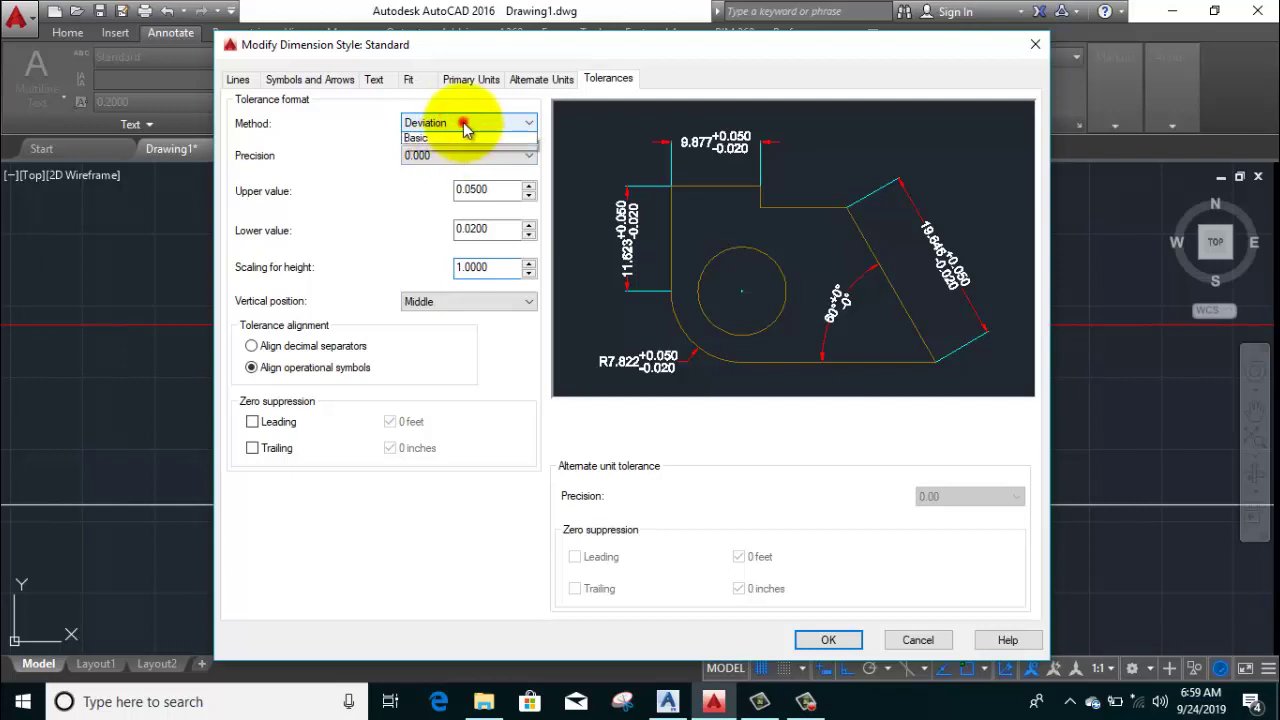
Preview Limits, Basic and Symmetrical tolerance methods in turn on the Standard style
click(461, 128)
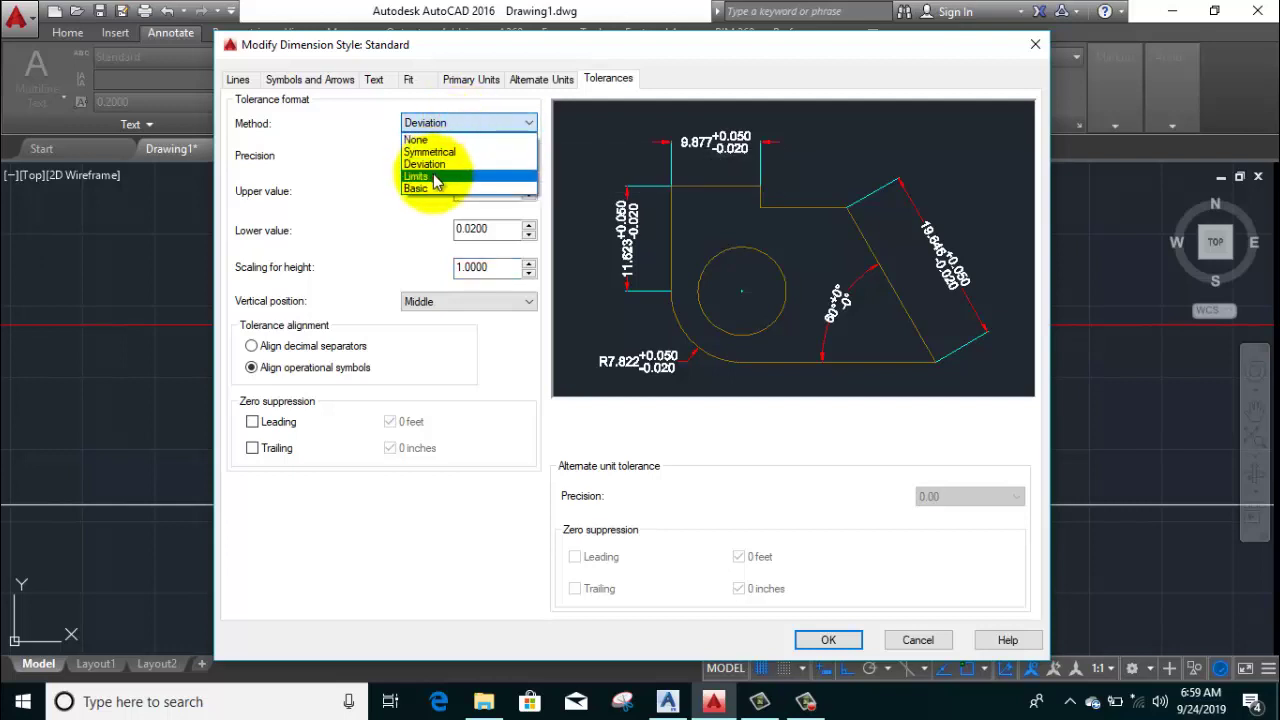
click(435, 176)
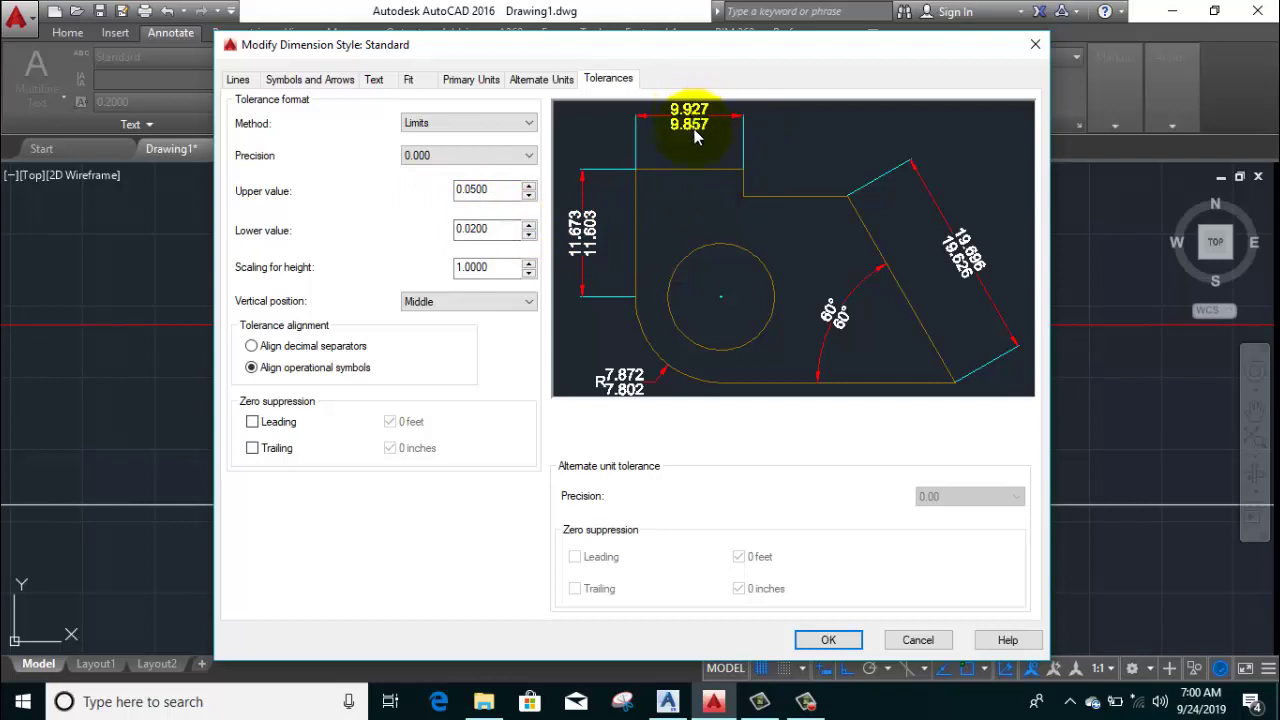
click(440, 124)
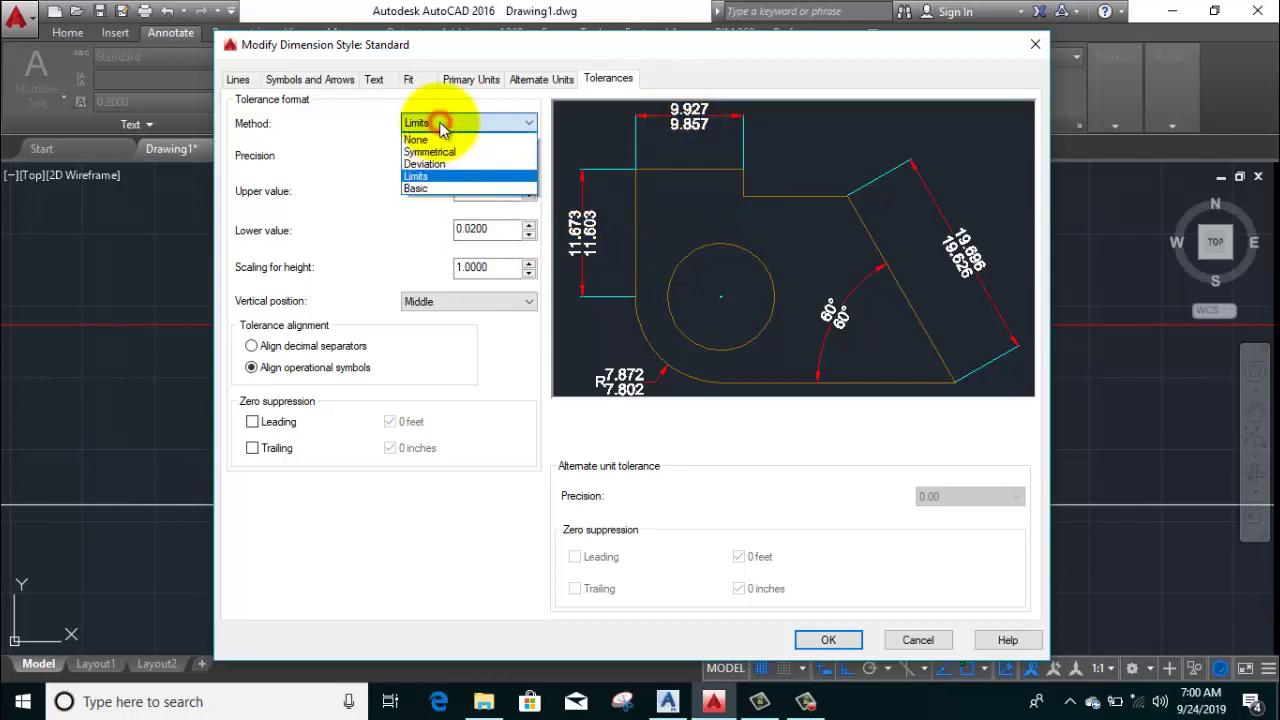
click(430, 187)
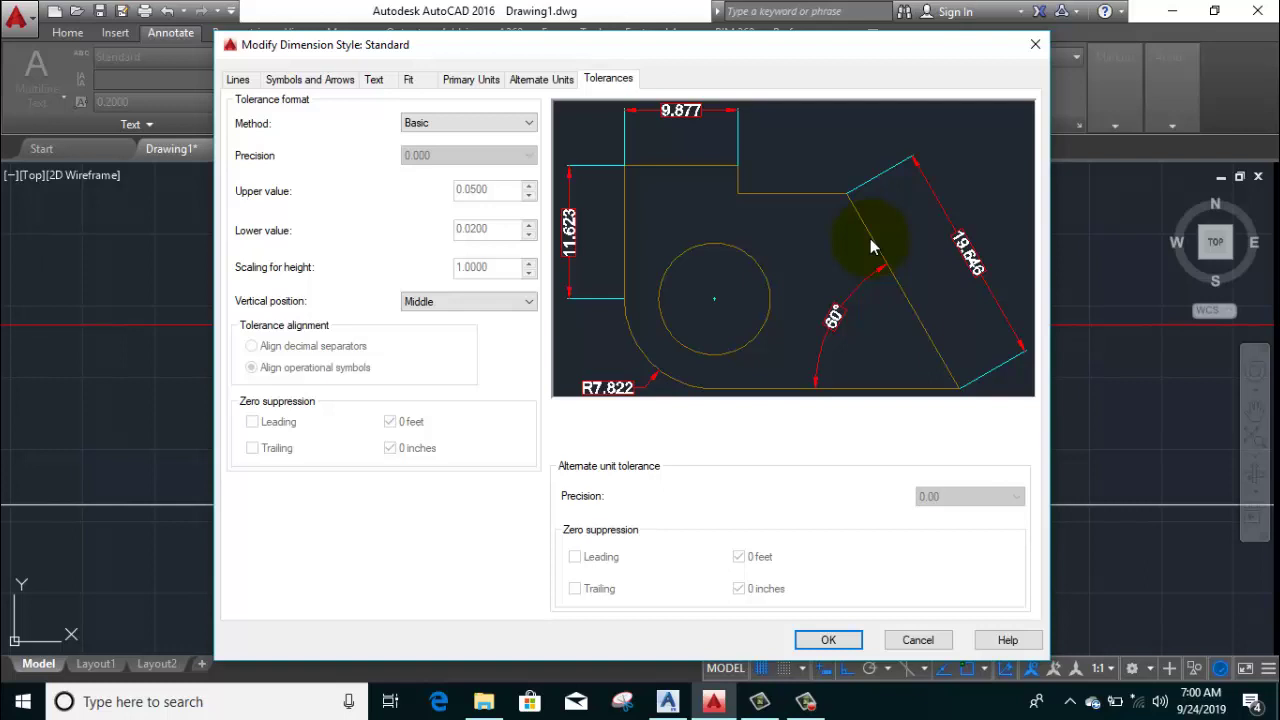
click(448, 122)
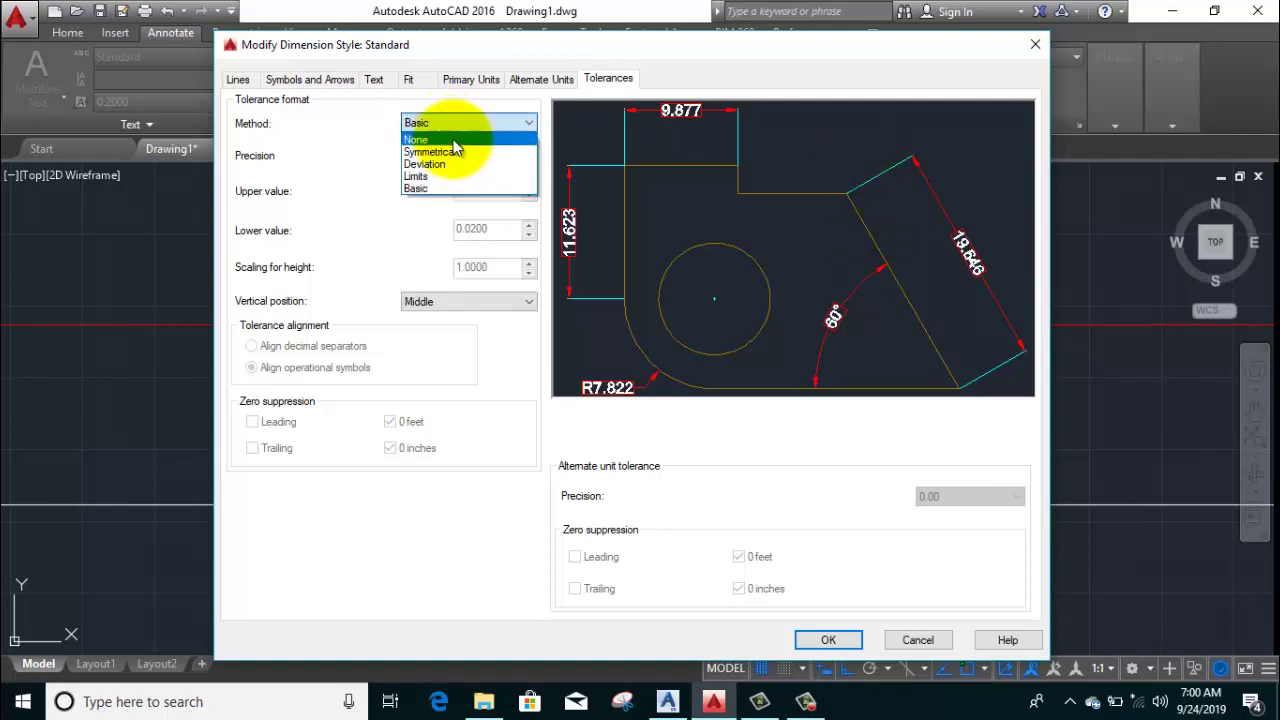
click(456, 151)
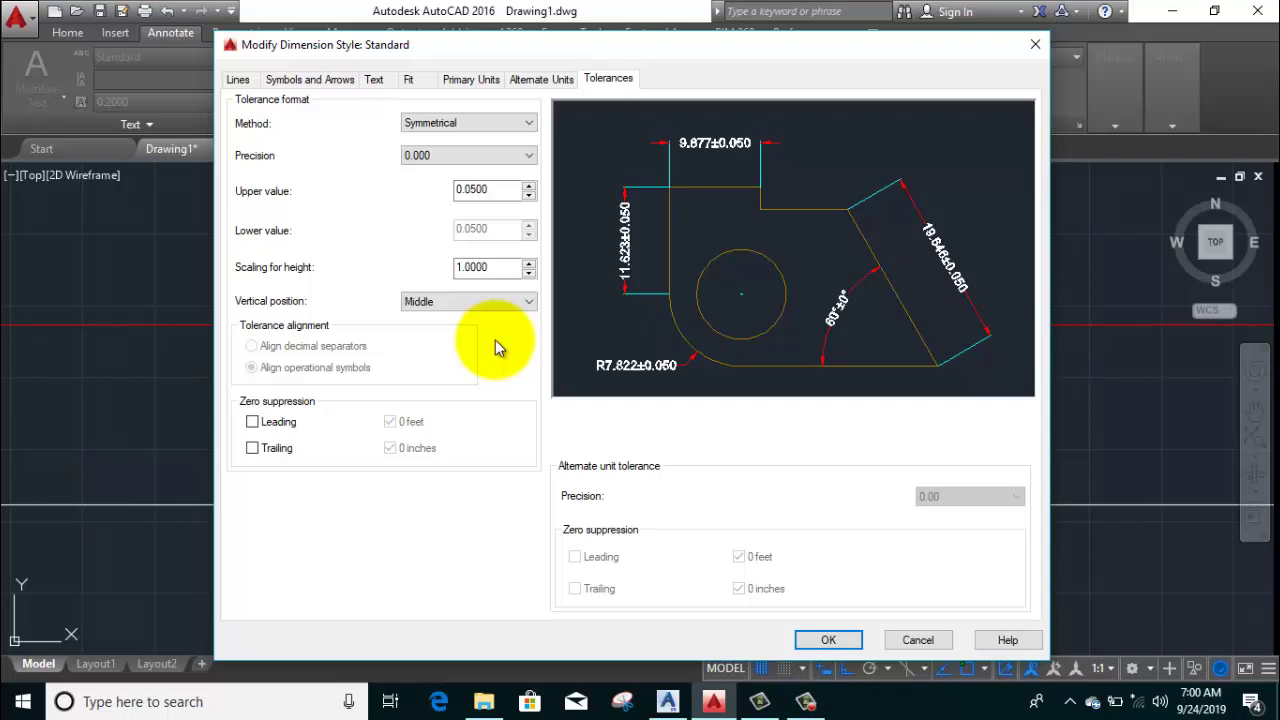
Set the tolerance method back to None and save the Standard style
click(435, 336)
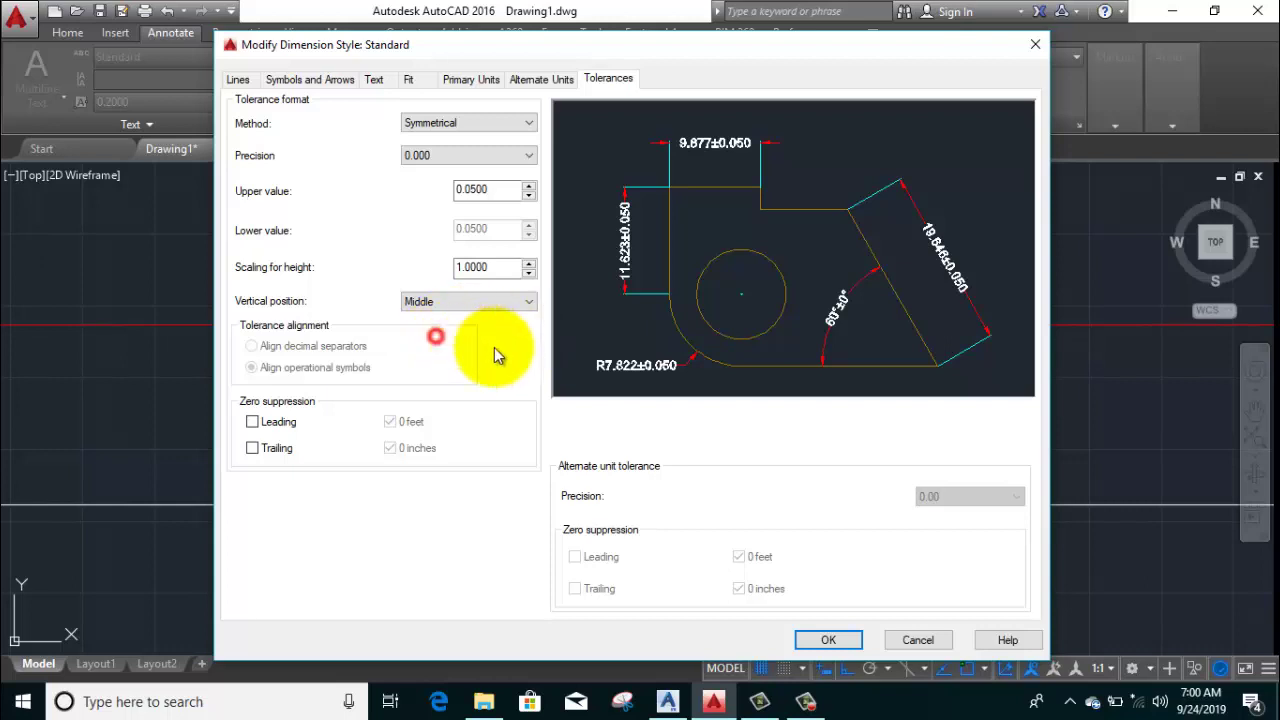
click(543, 478)
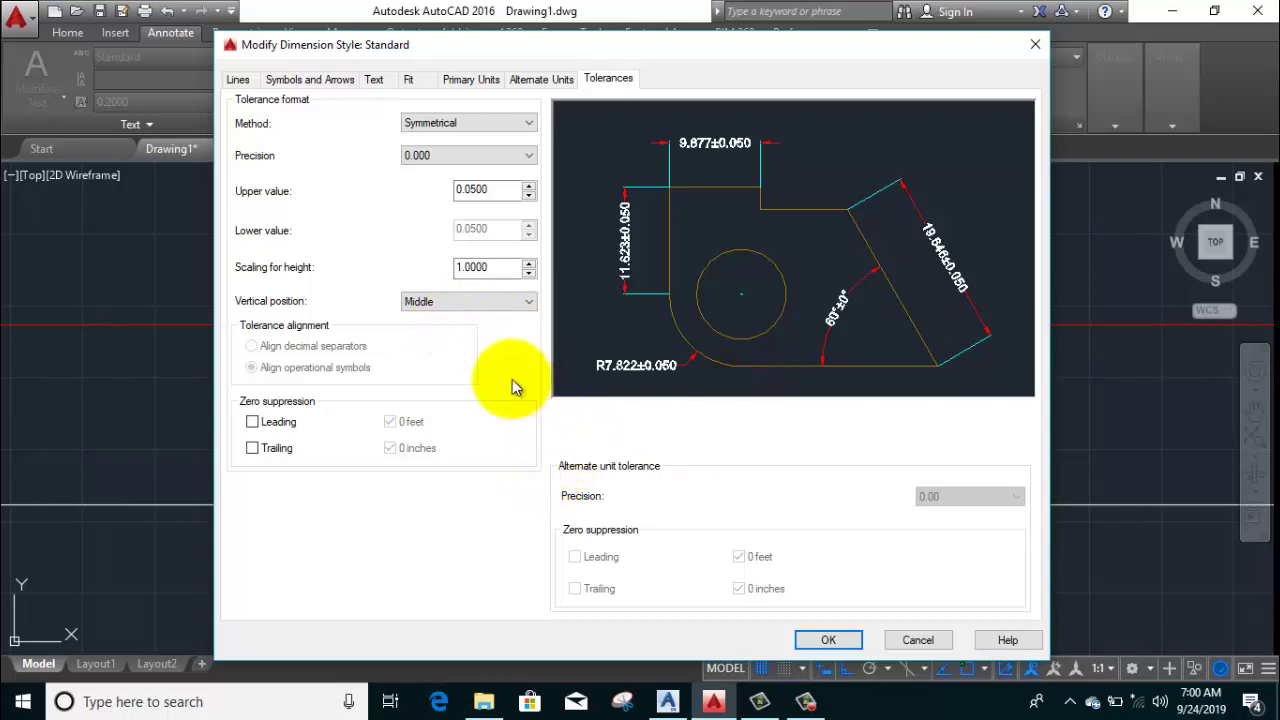
click(490, 121)
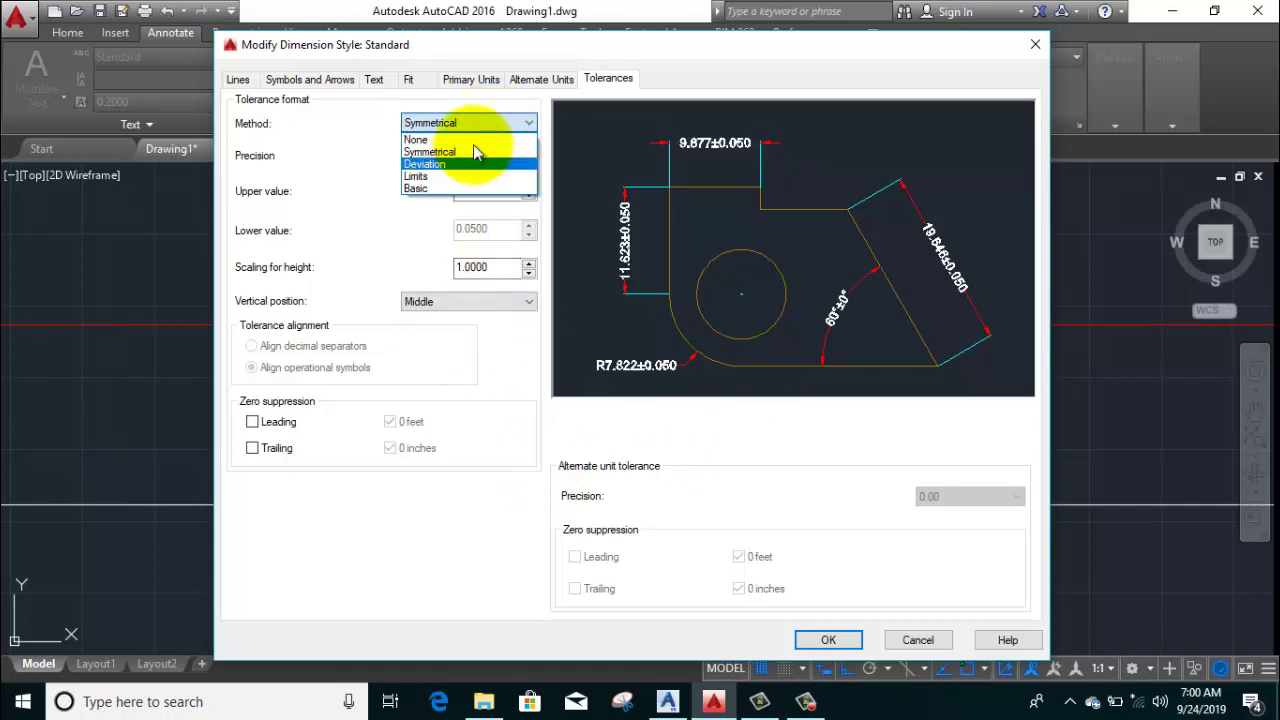
click(474, 140)
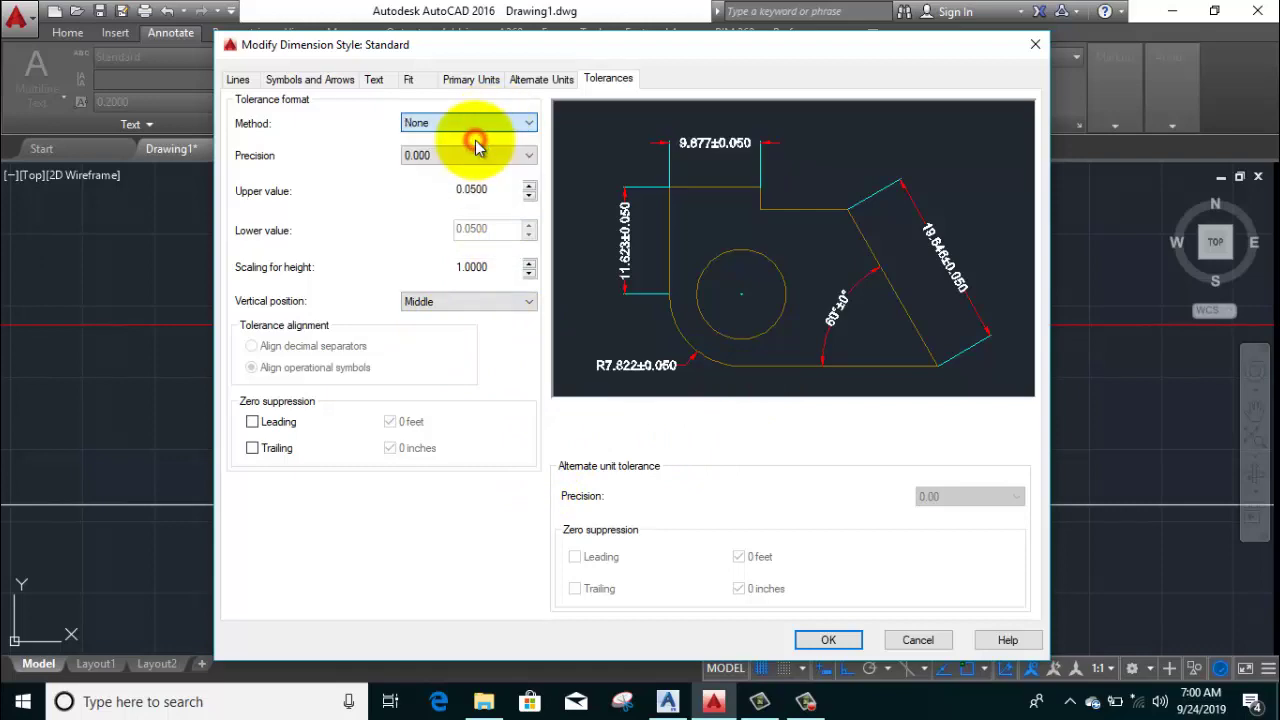
click(828, 640)
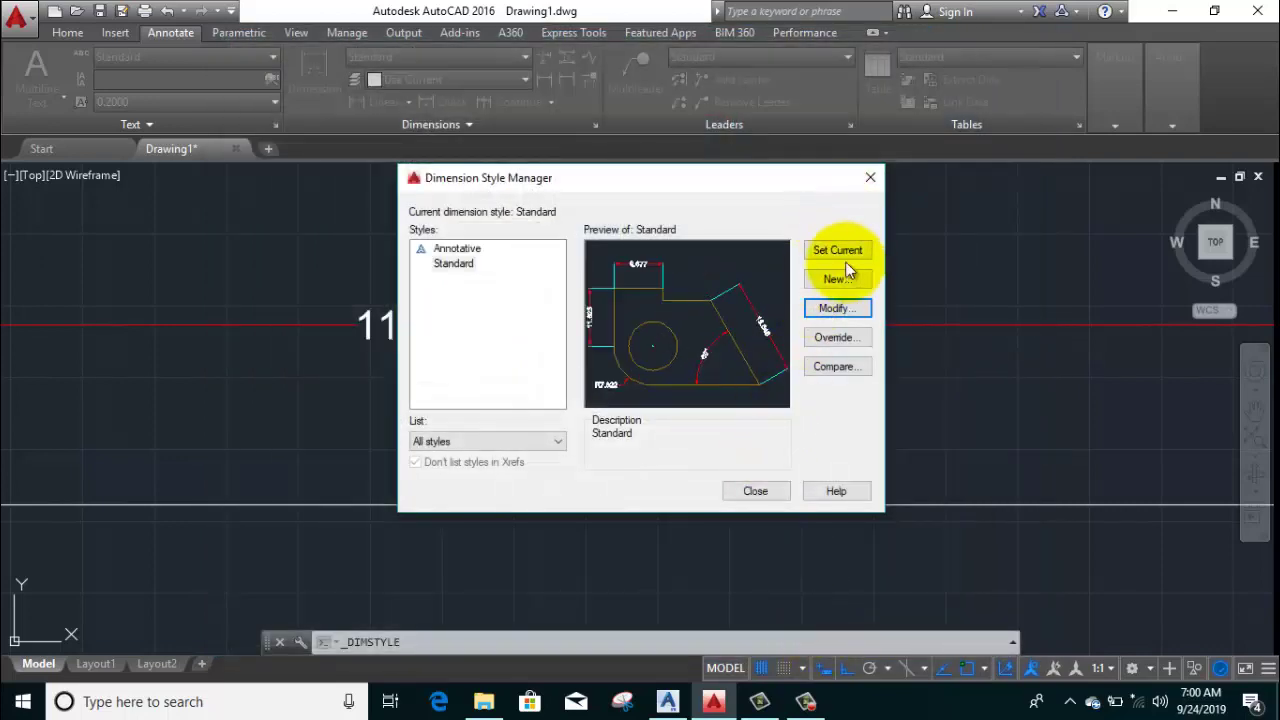
Make Standard the current dimension style and pan to empty drawing space
click(836, 250)
click(753, 490)
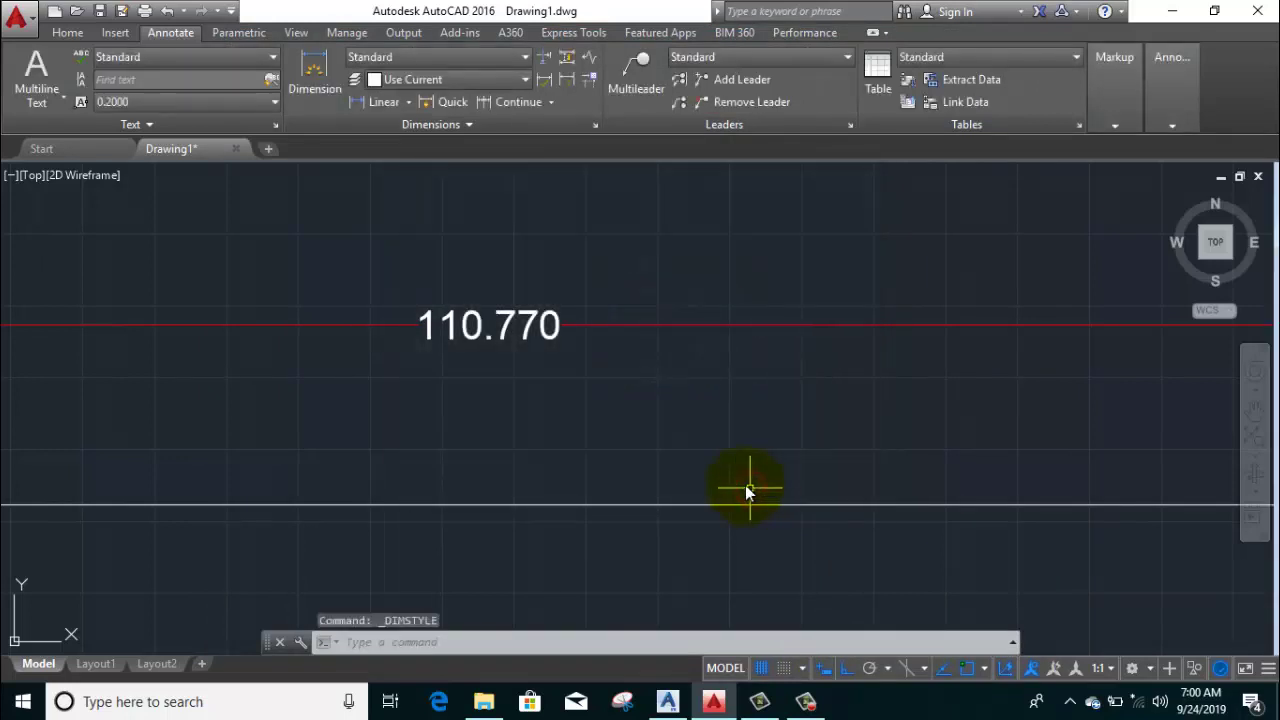
scroll(609, 357, down, 8)
mouse_move(634, 386)
middle_down()
mouse_move(571, 374)
mouse_move(323, 394)
middle_up()
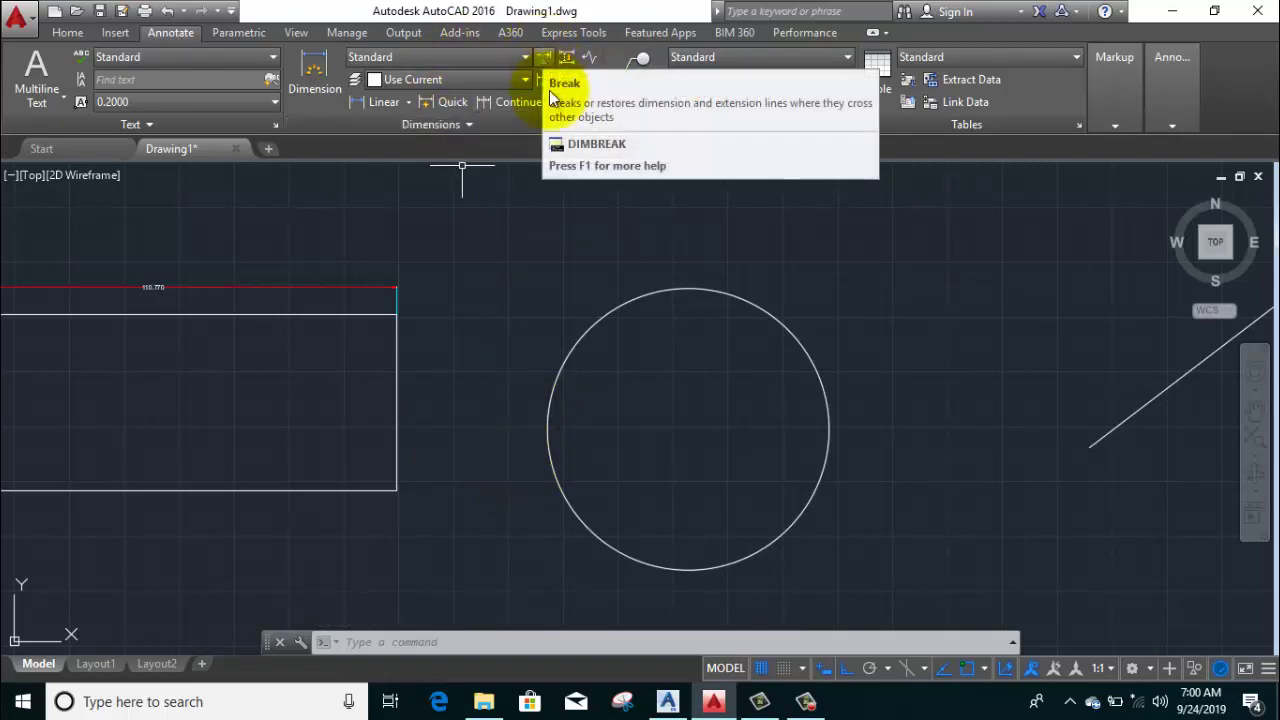
middle_drag(864, 261, 634, 506)
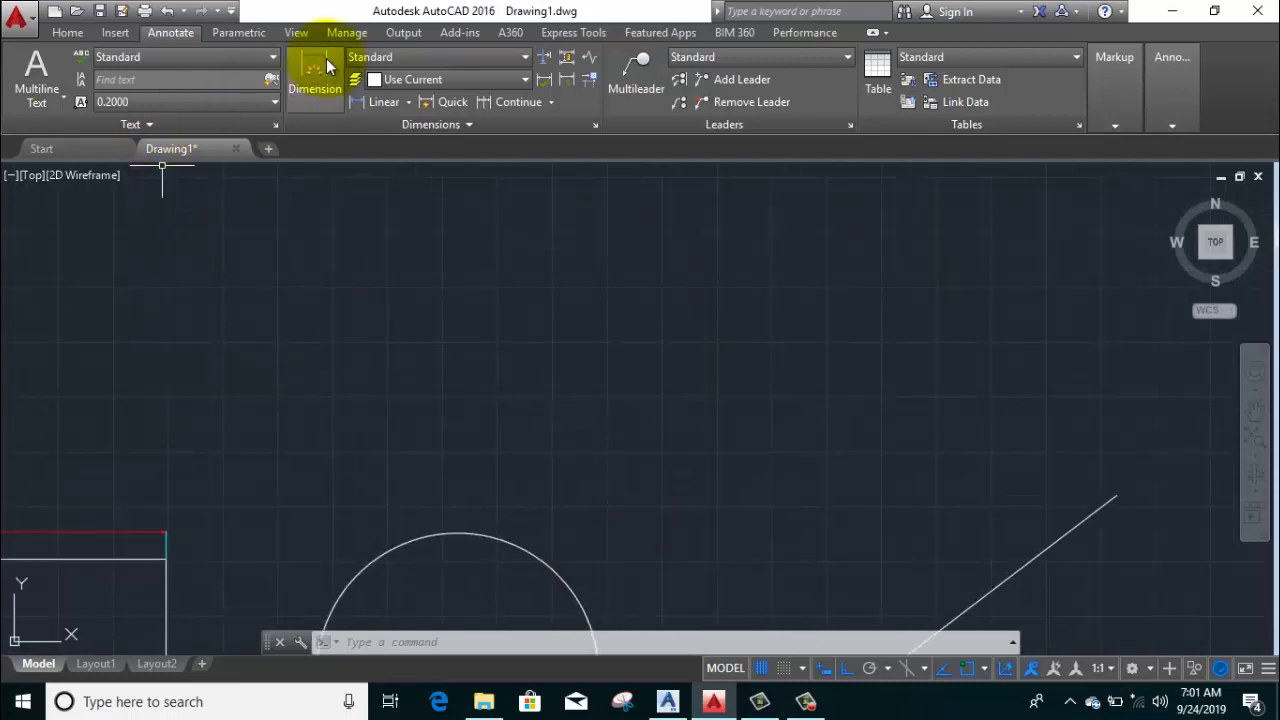
Add a horizontal linear dimension measuring 107.754
click(391, 105)
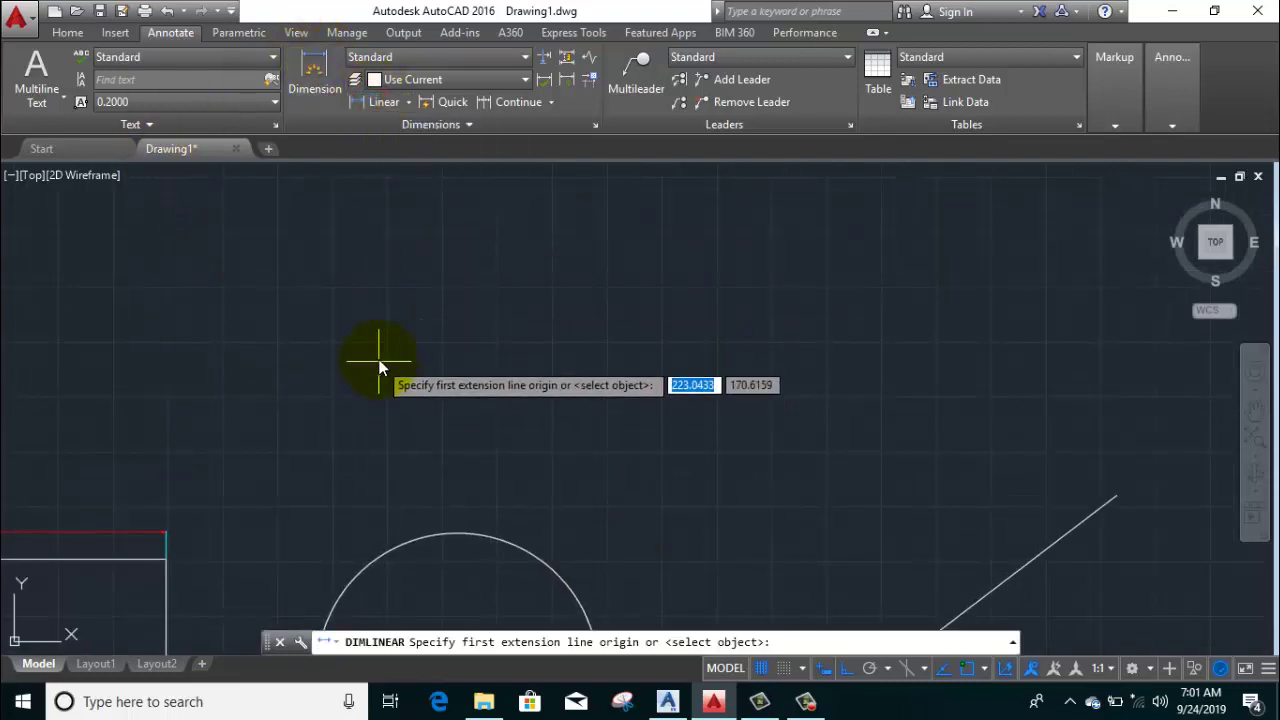
click(378, 357)
click(852, 356)
click(852, 354)
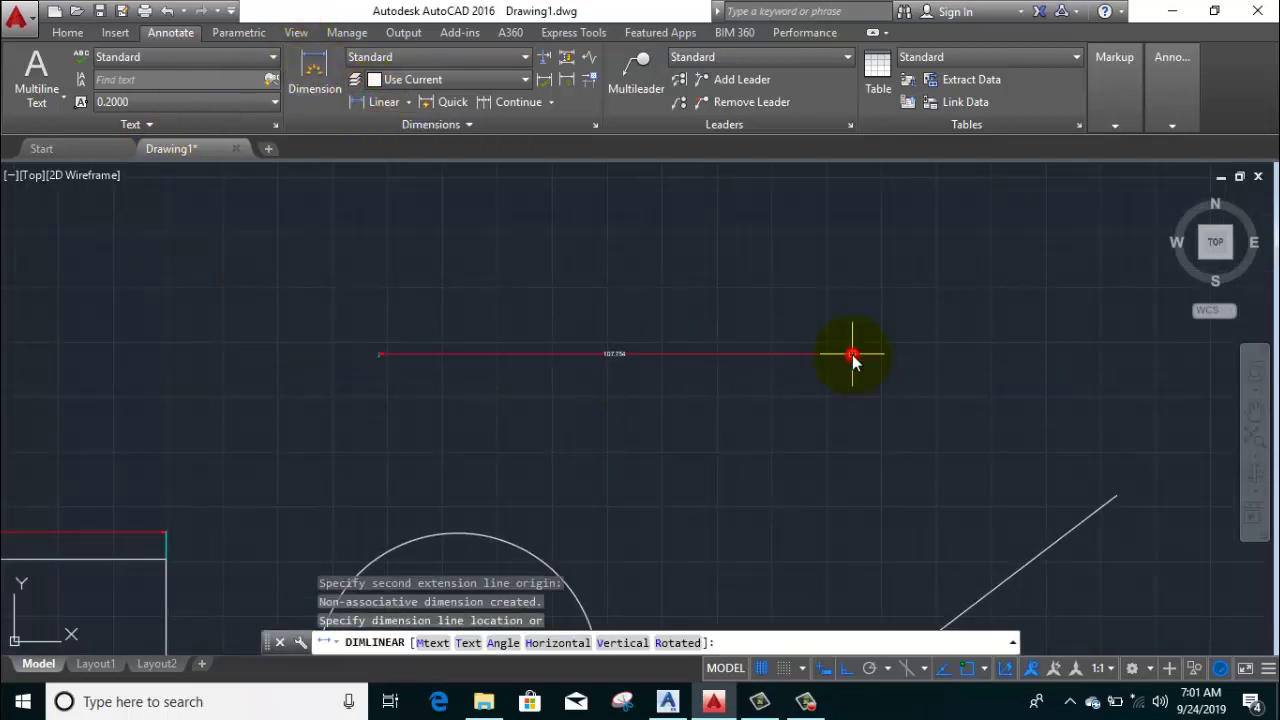
scroll(639, 363, up, 2)
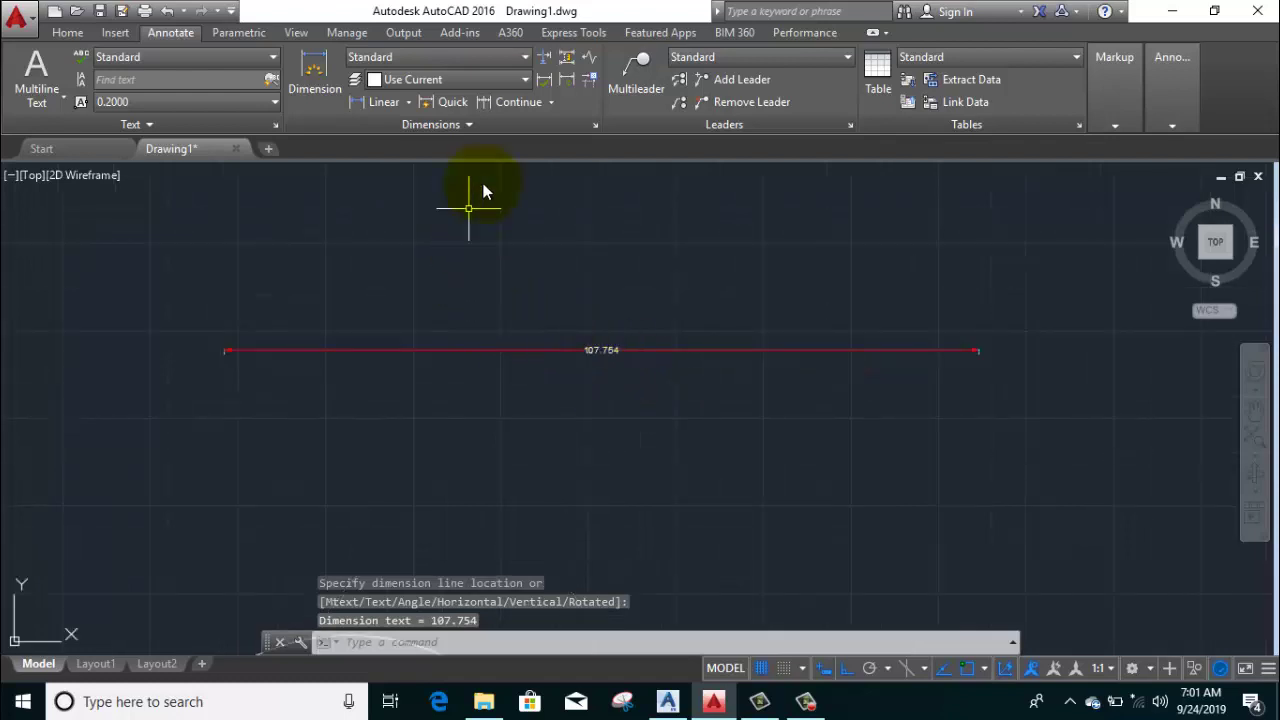
Add a vertical linear dimension of 51.020 crossing the horizontal one
click(370, 104)
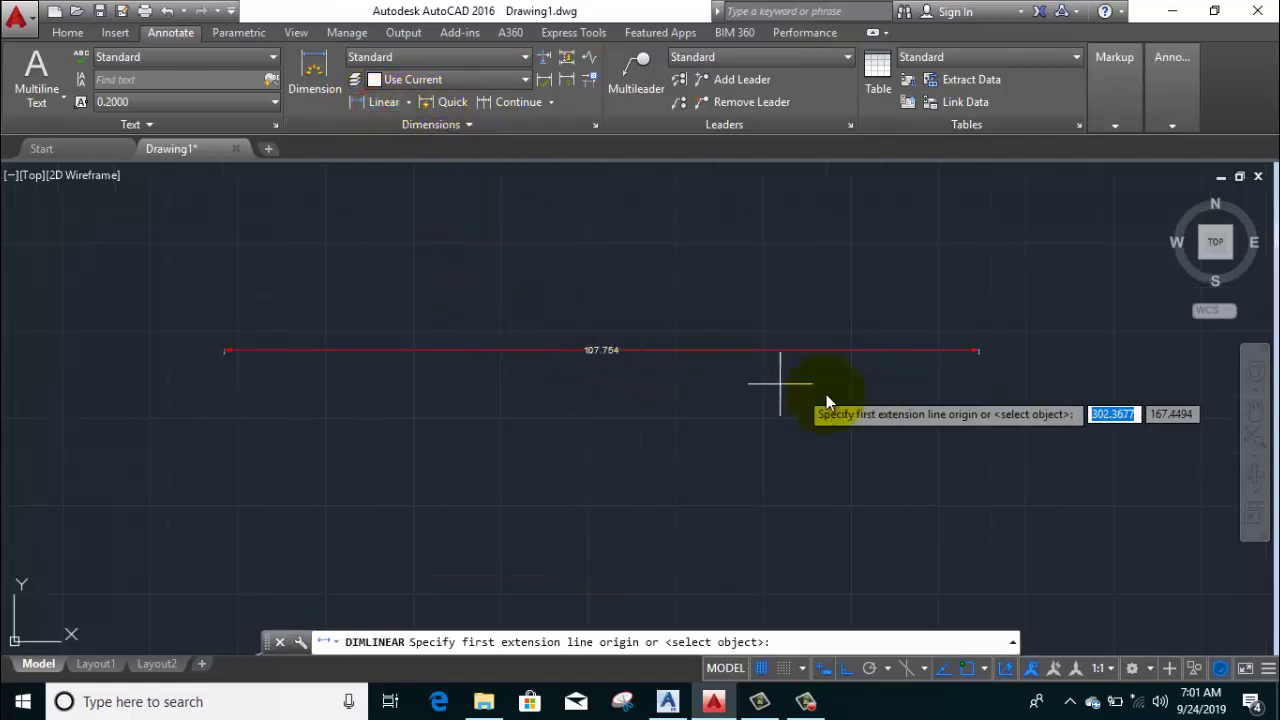
click(822, 243)
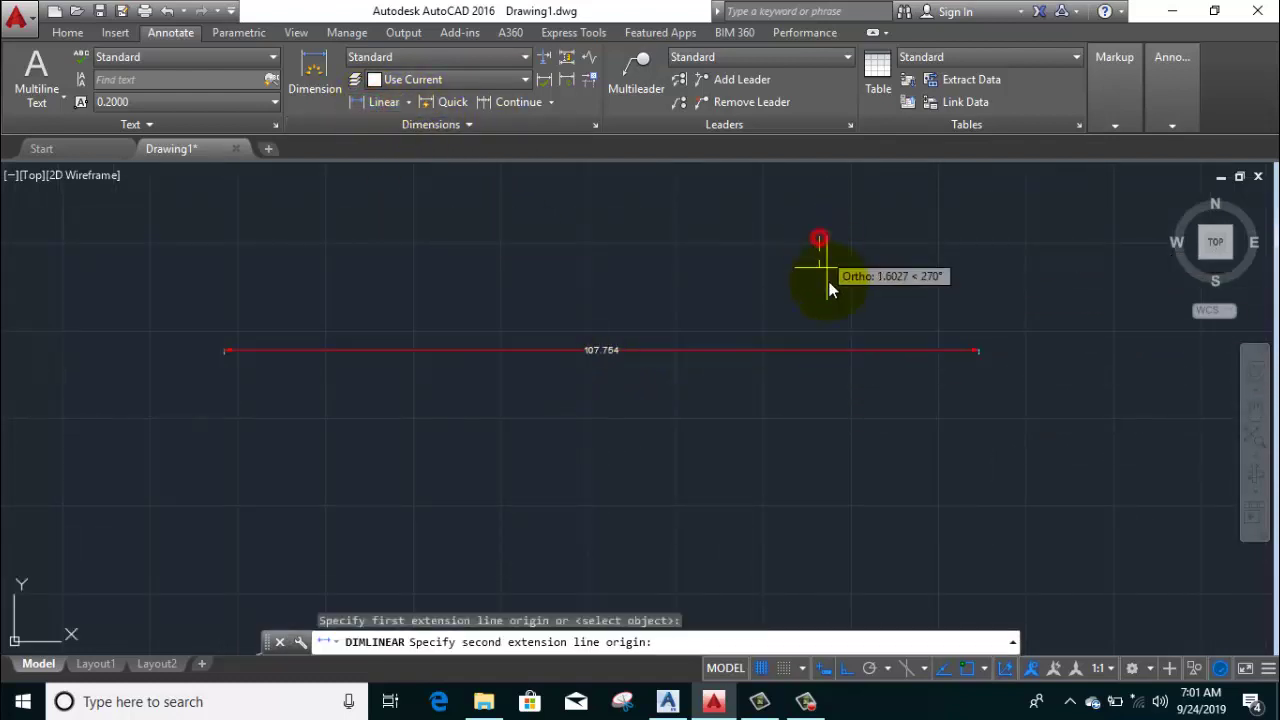
click(816, 597)
click(848, 597)
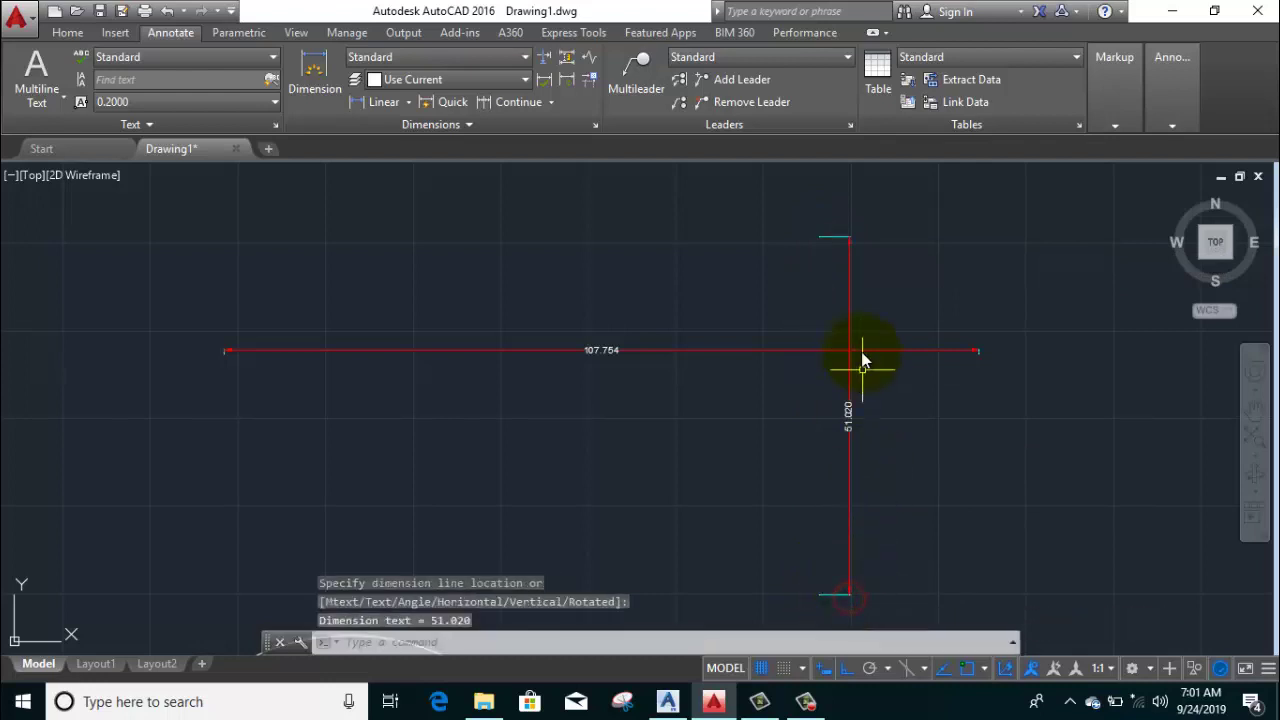
scroll(855, 340, up, 3)
scroll(855, 337, up, 1)
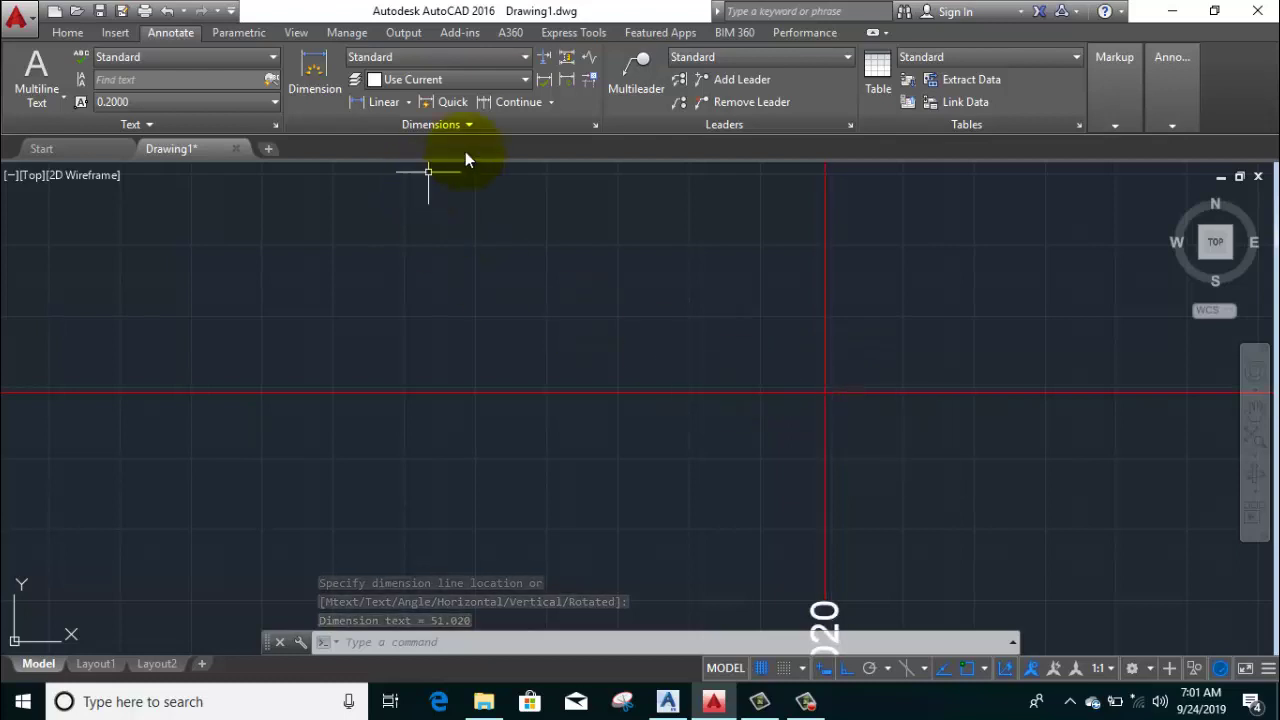
scroll(578, 343, down, 4)
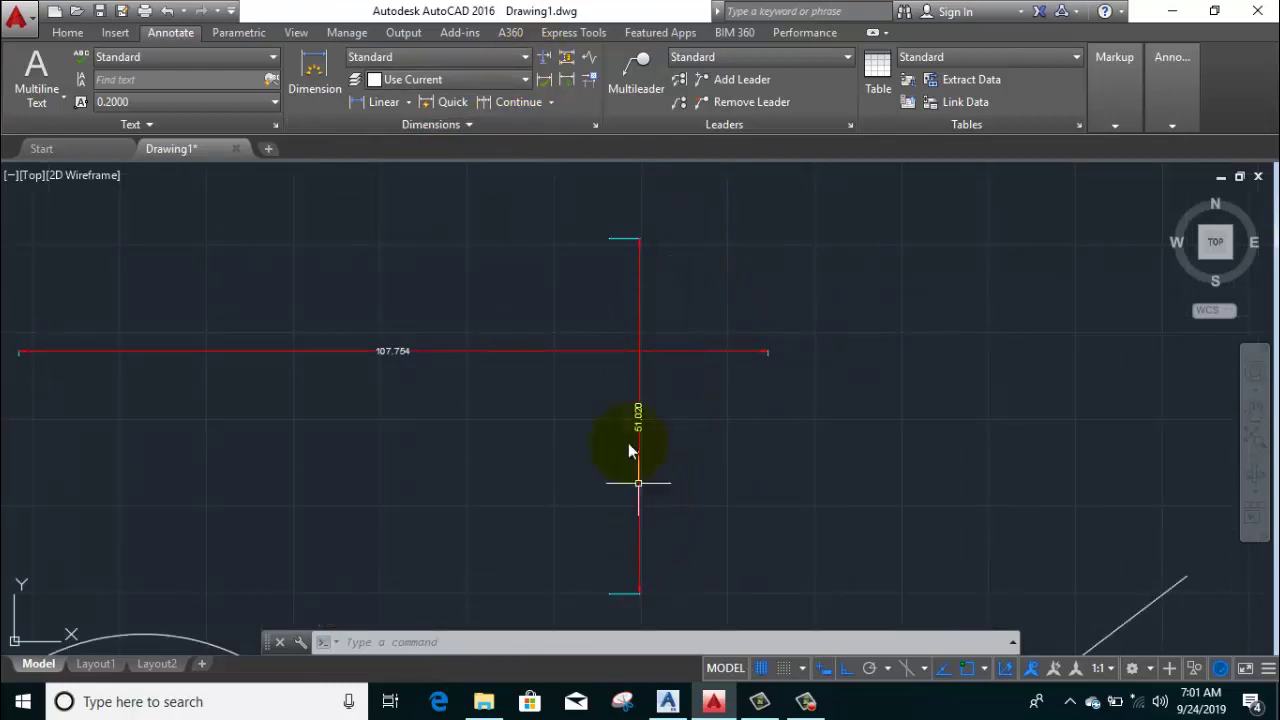
scroll(627, 368, up, 3)
scroll(634, 354, up, 3)
scroll(654, 351, up, 2)
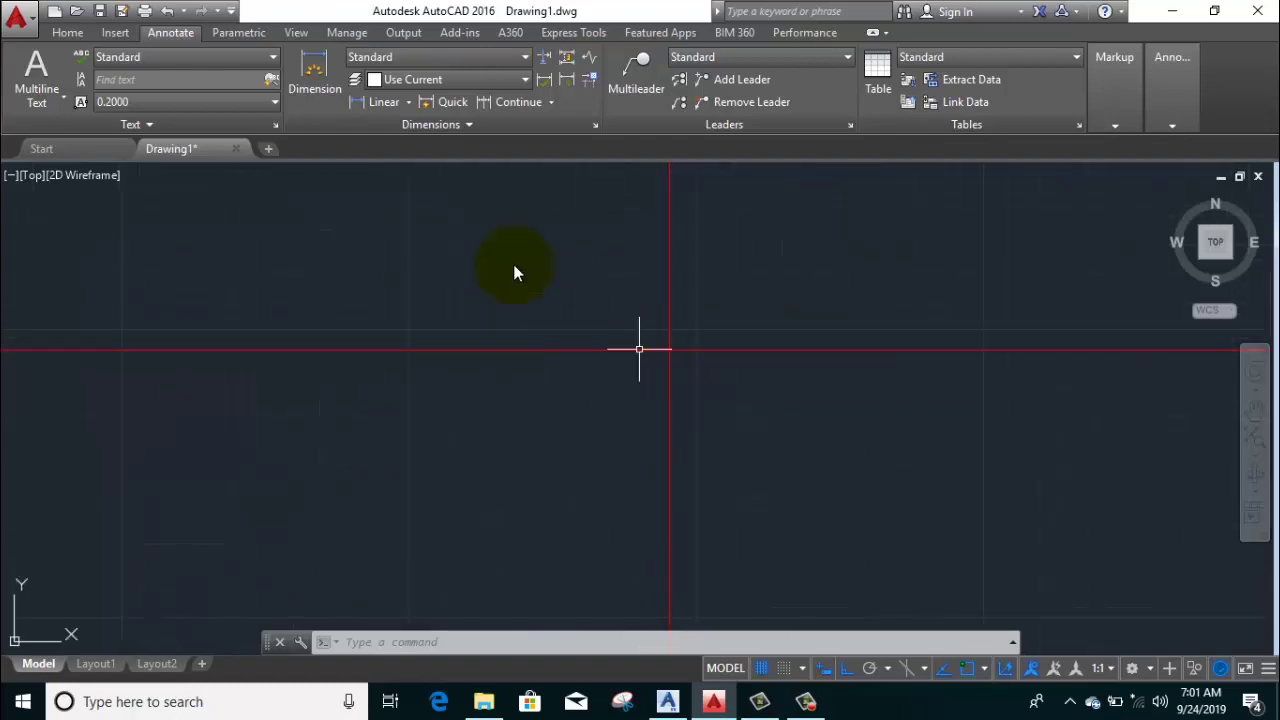
Use Dimension Break to cut the 107.754 dimension where the 51.020 dimension crosses it
click(547, 56)
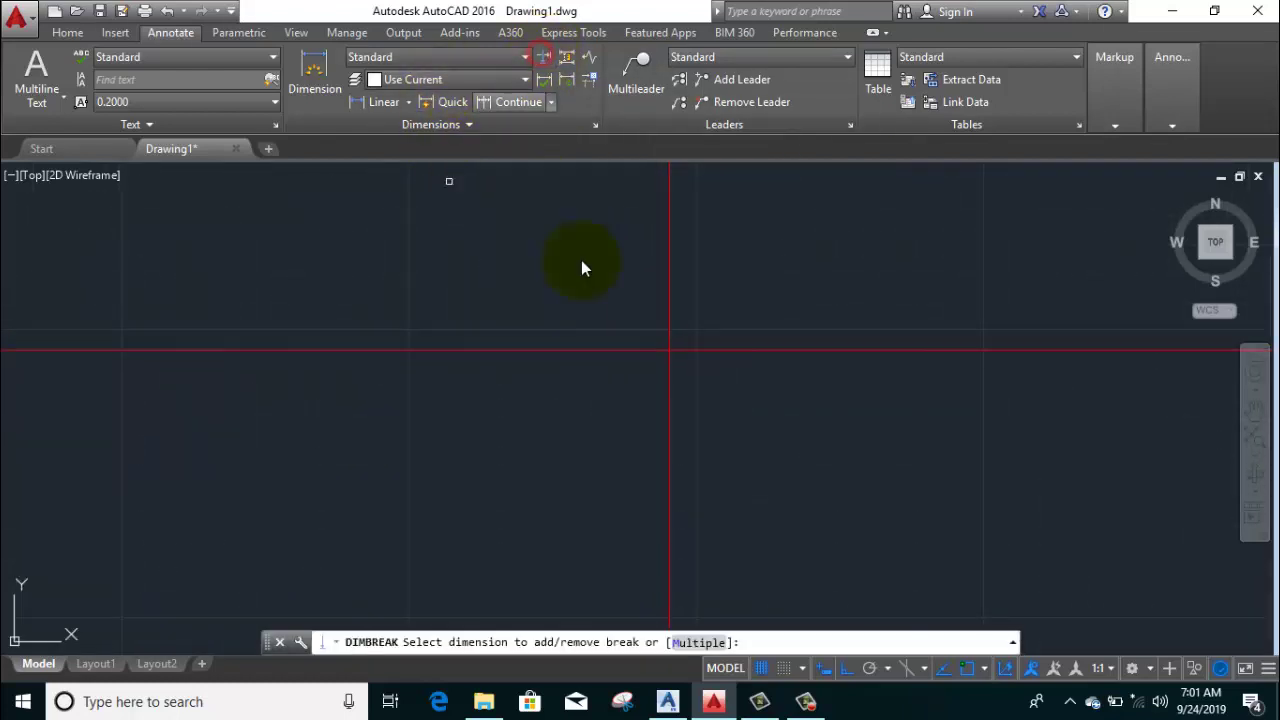
click(630, 350)
click(670, 325)
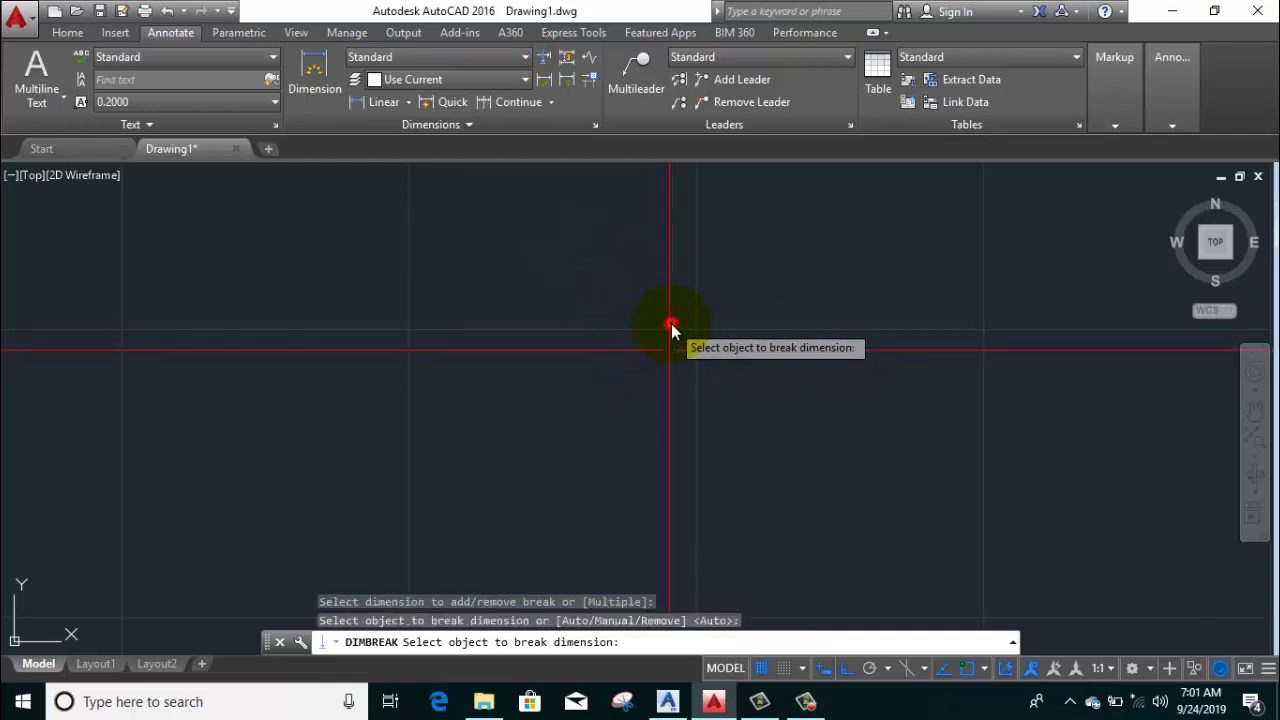
click(680, 323)
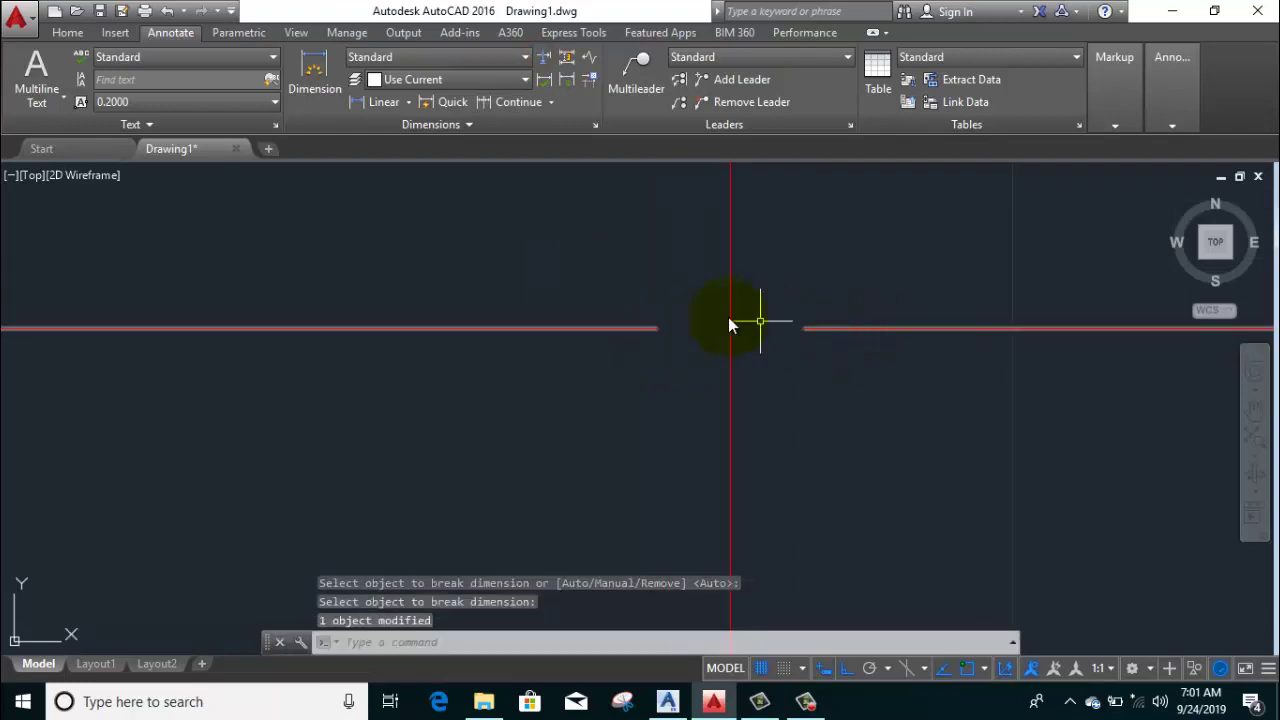
scroll(800, 314, down, 5)
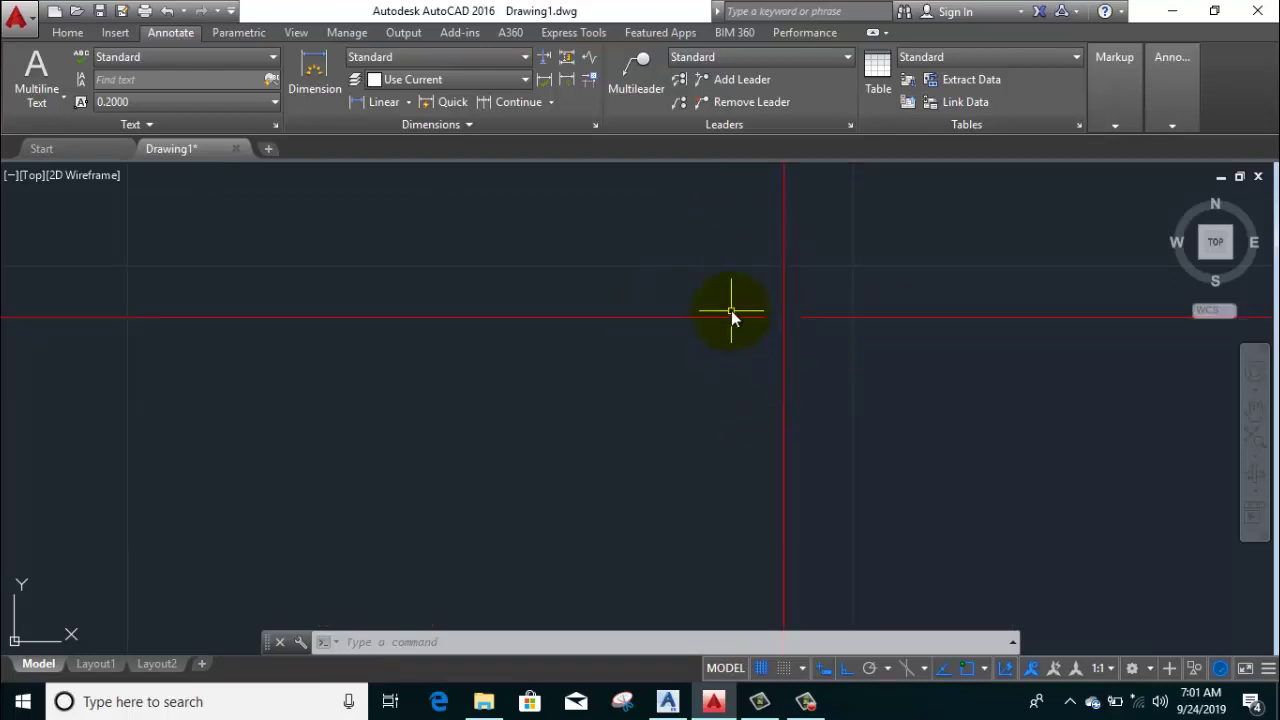
scroll(731, 310, up, 2)
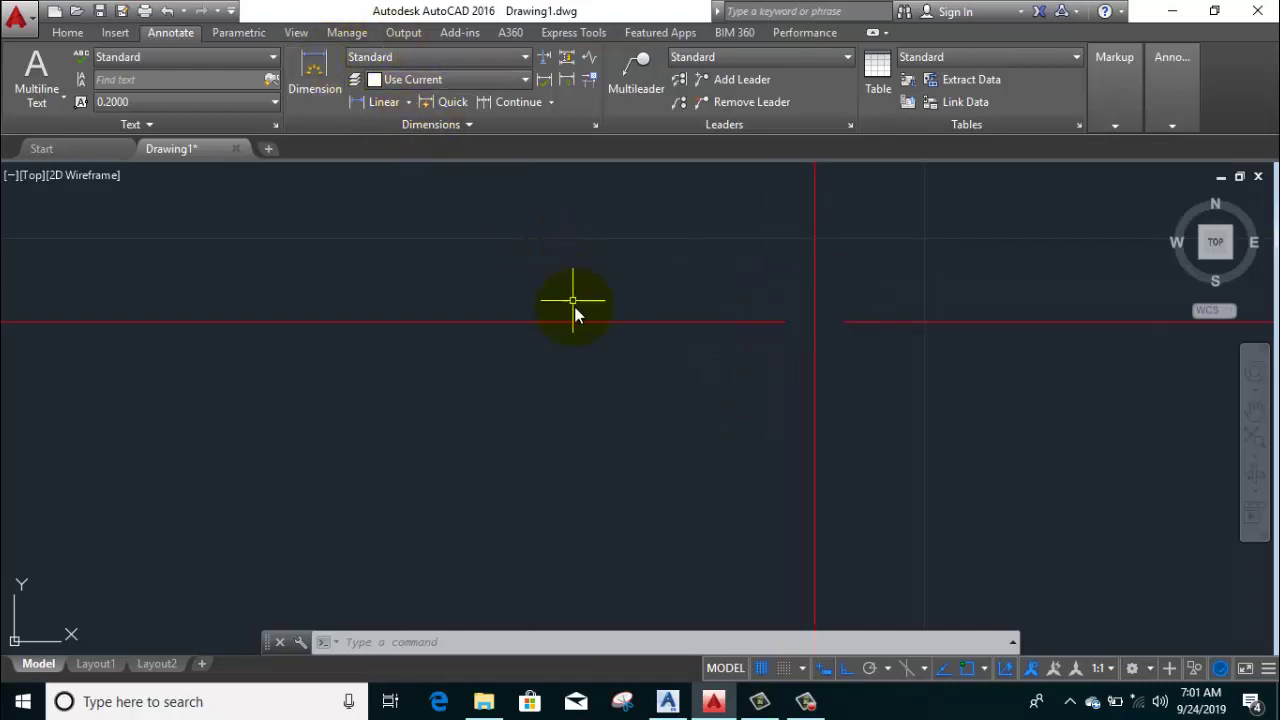
mouse_move(576, 323)
middle_down()
mouse_move(589, 334)
mouse_move(354, 349)
middle_up()
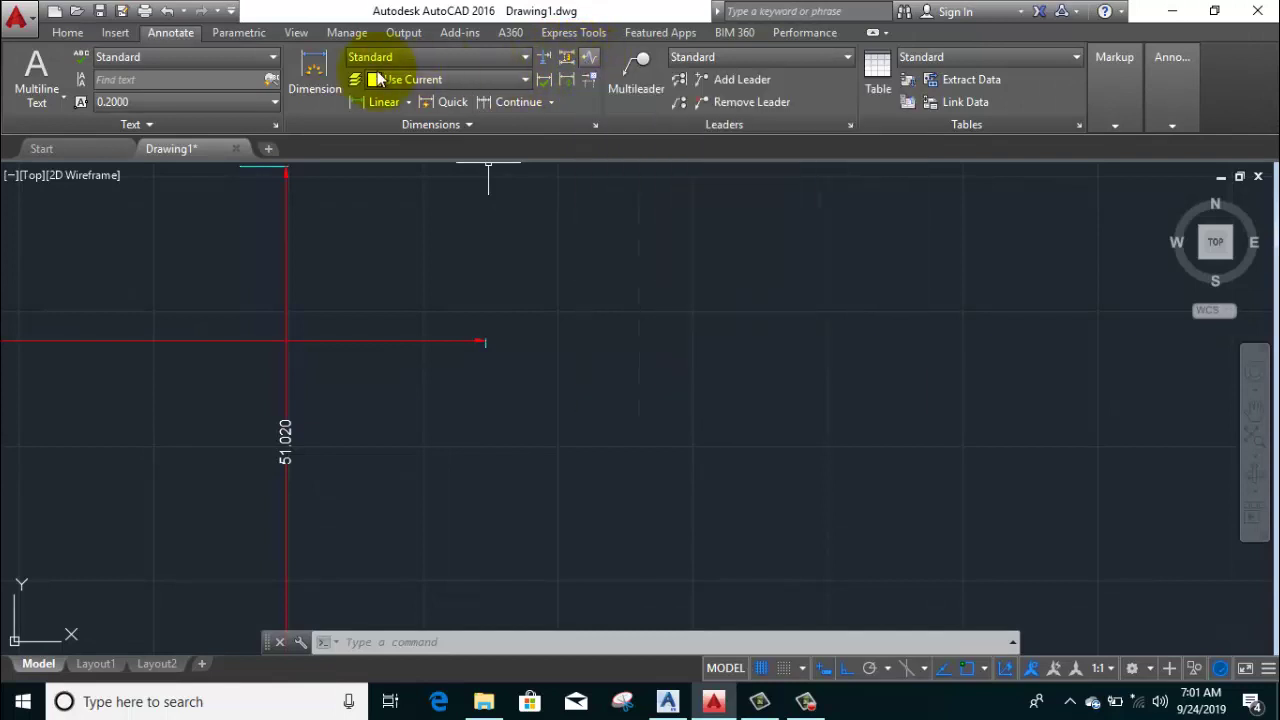
Add a new horizontal linear dimension measuring 39.090
click(383, 104)
click(597, 343)
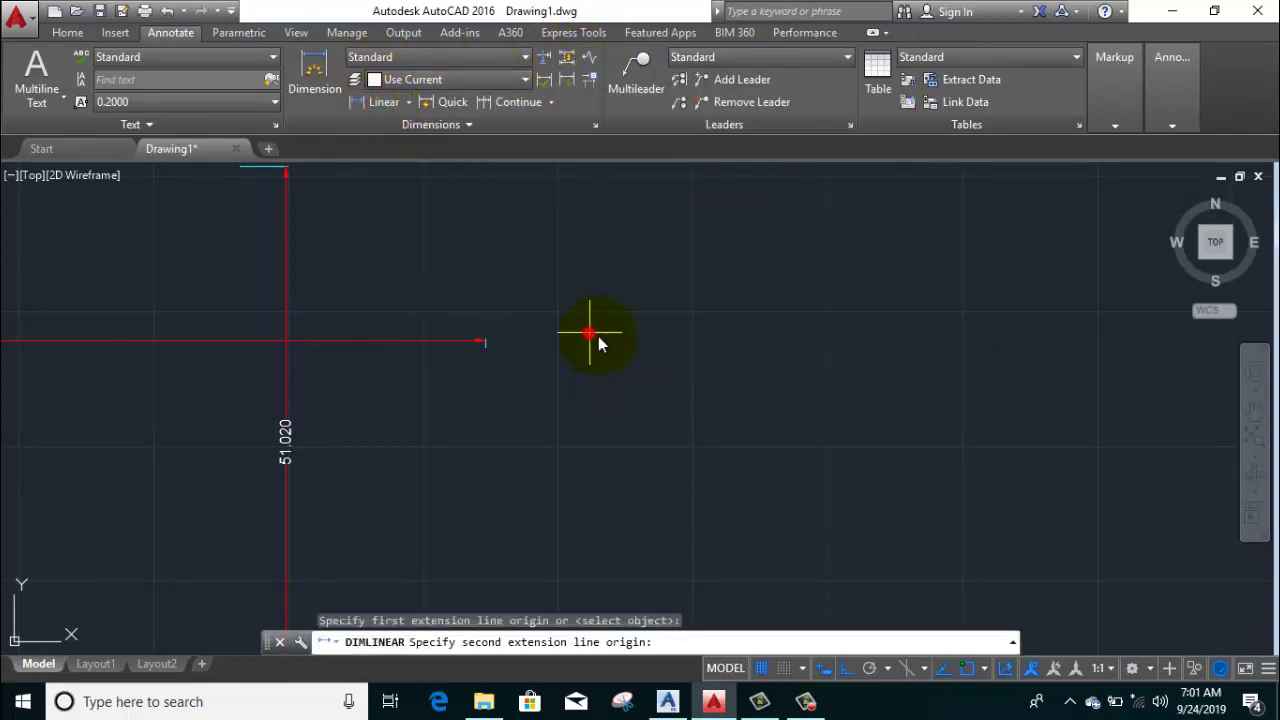
click(1003, 341)
click(1003, 338)
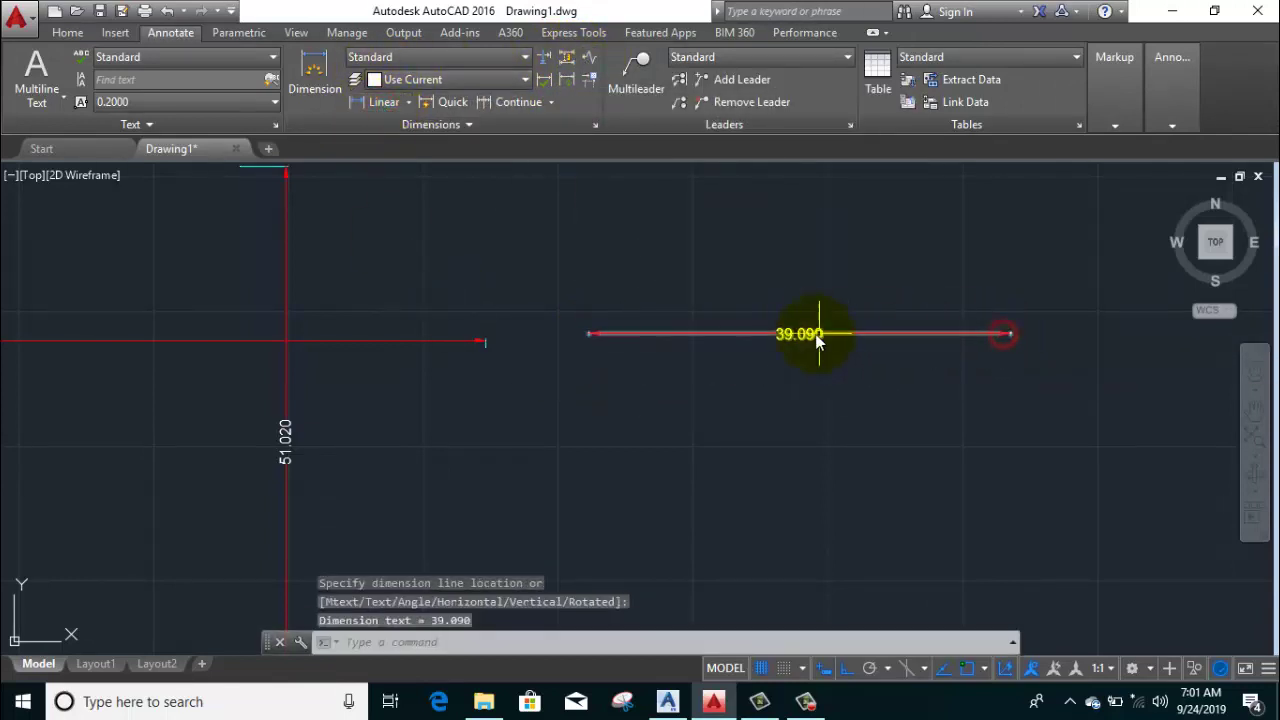
scroll(808, 334, up, 4)
middle_drag(801, 350, 703, 355)
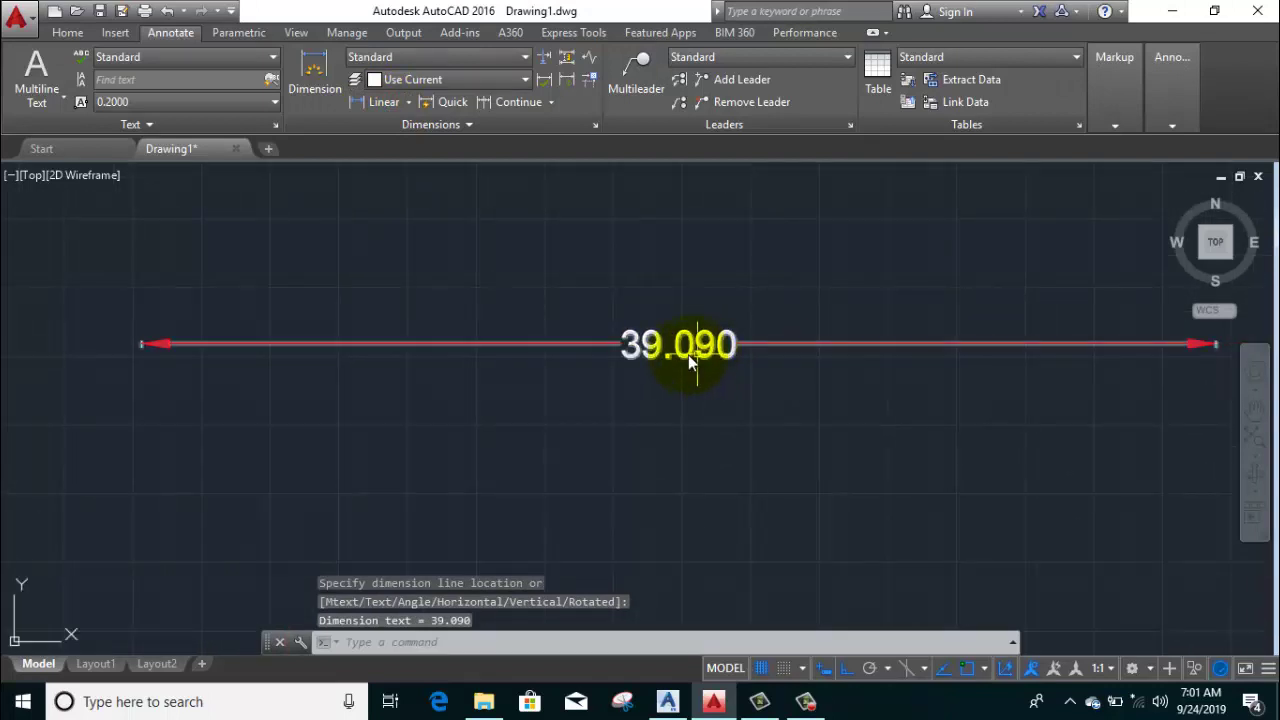
Override the 39.090 dimension text to read '100 km' and centre it in view
click(700, 358)
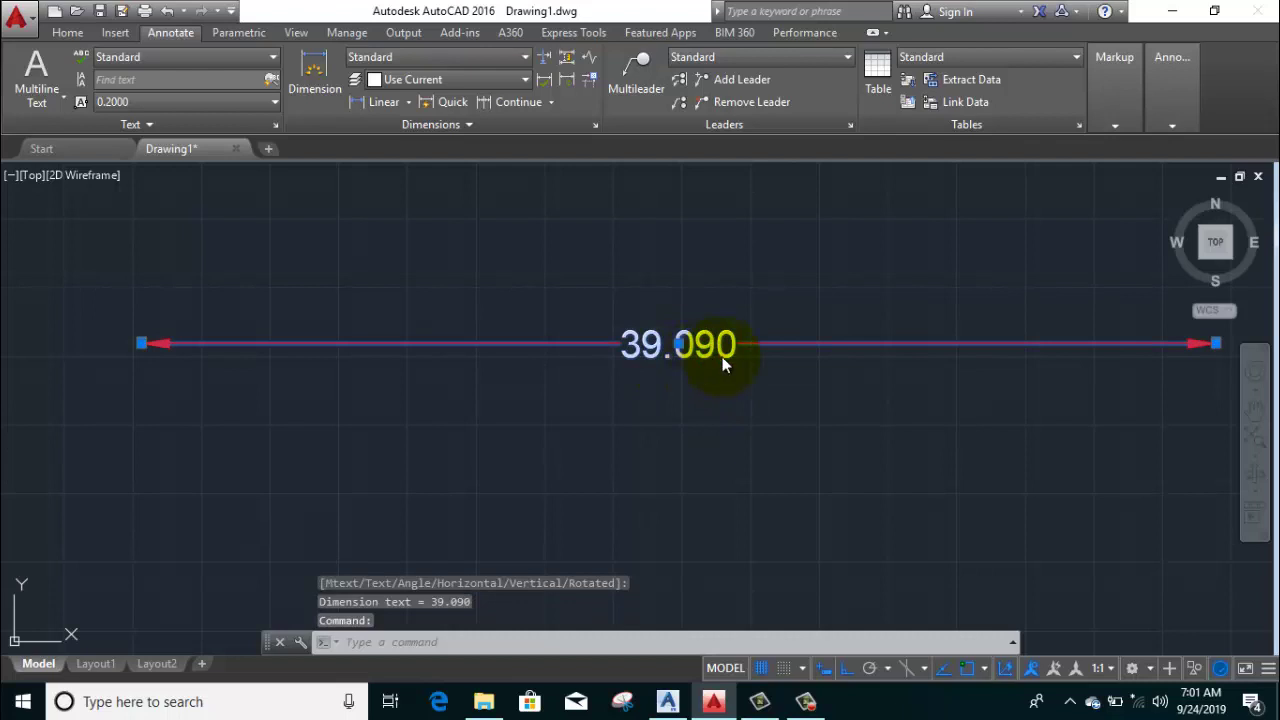
double_click(741, 348)
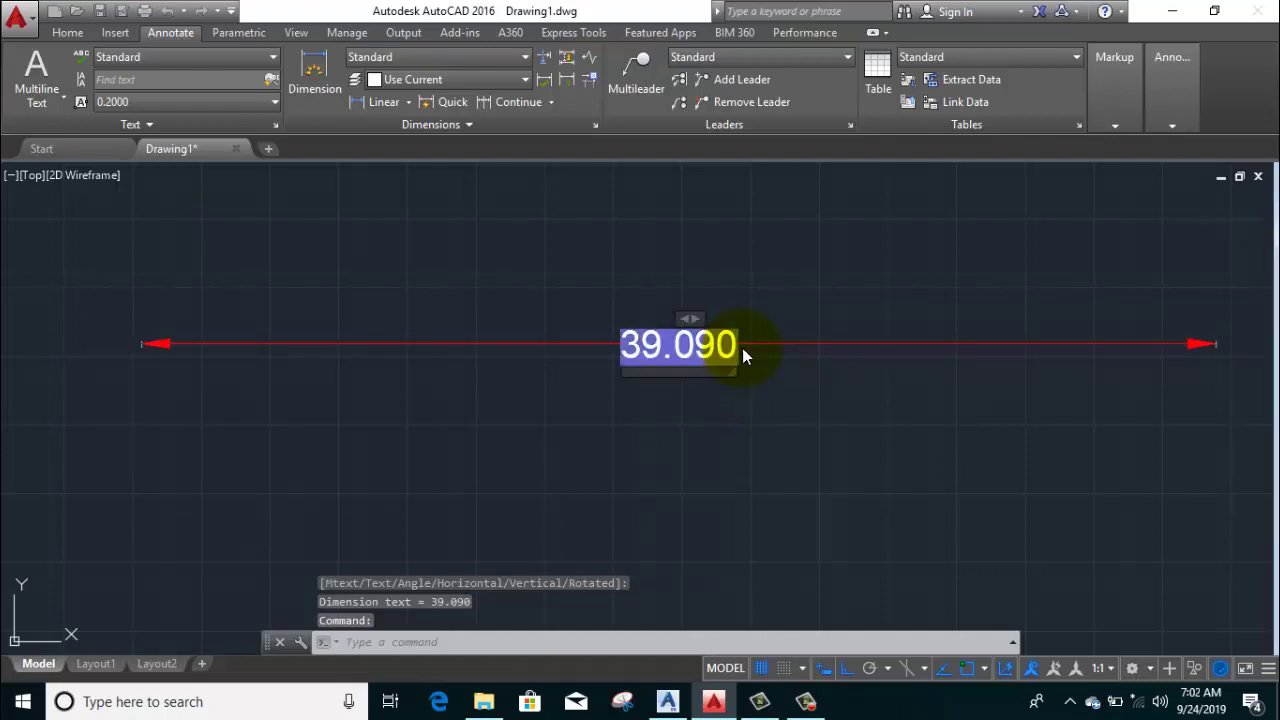
text(100)
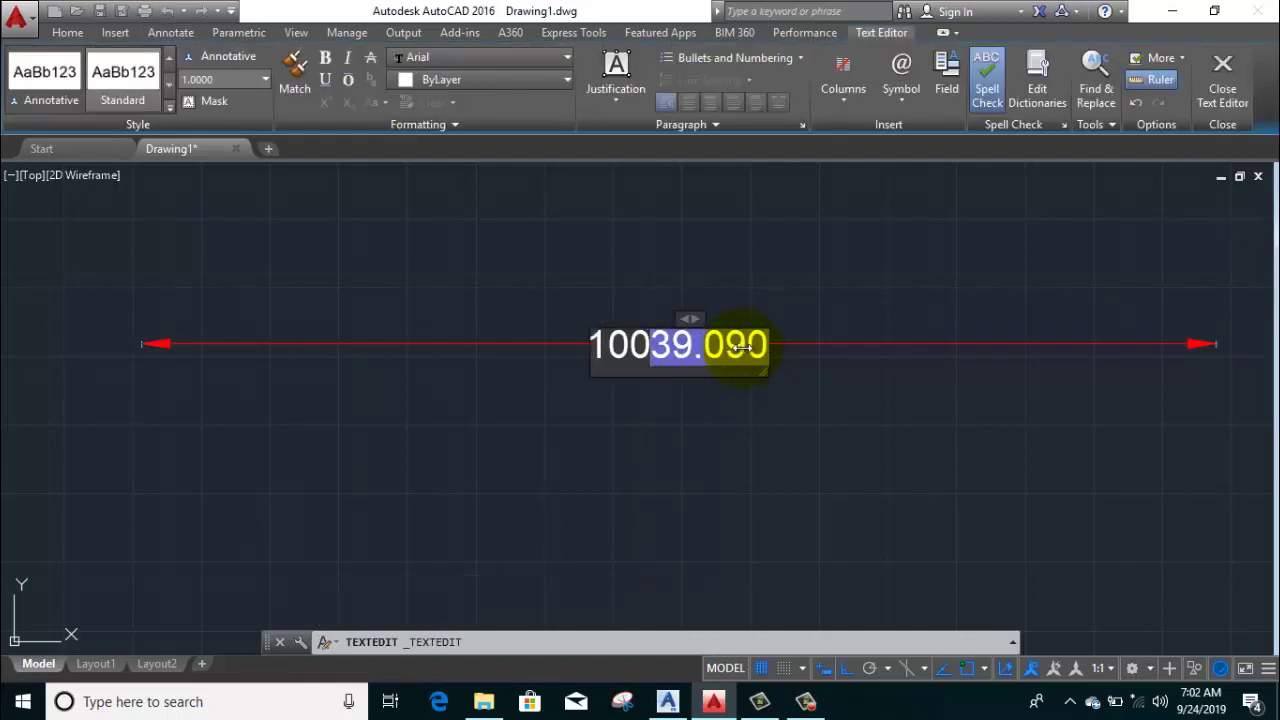
key(Delete)
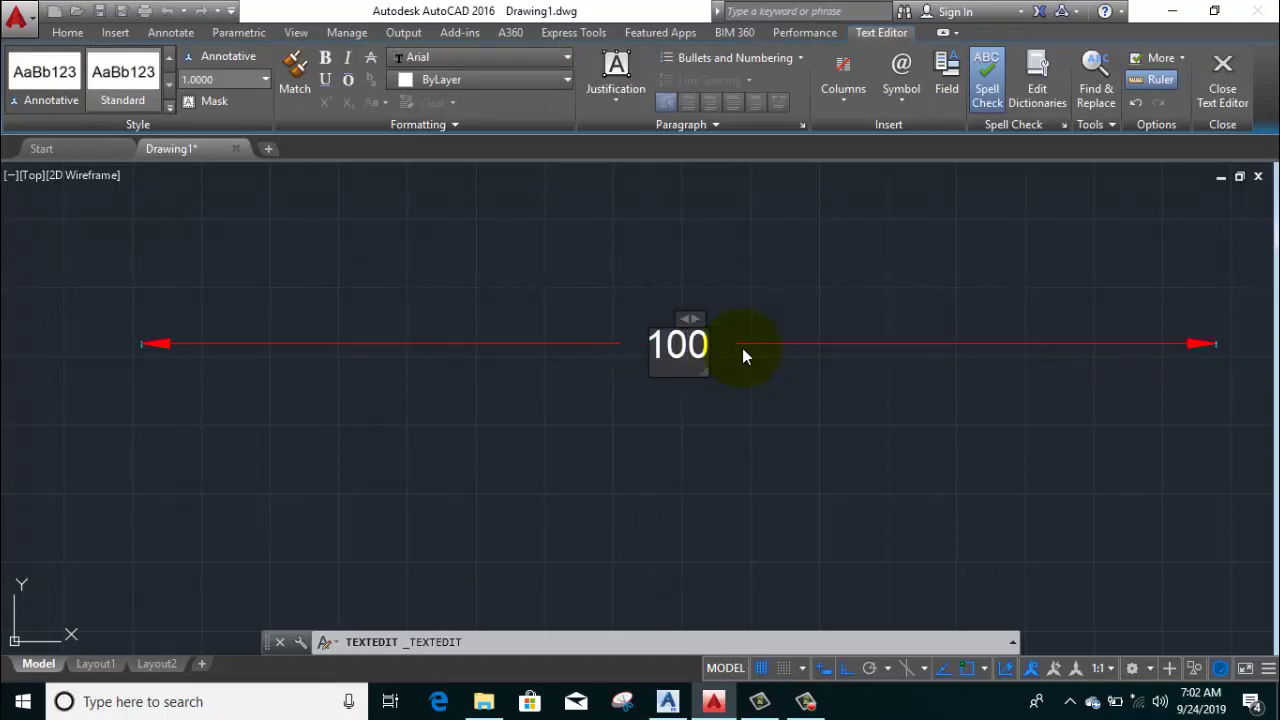
text( km)
click(698, 279)
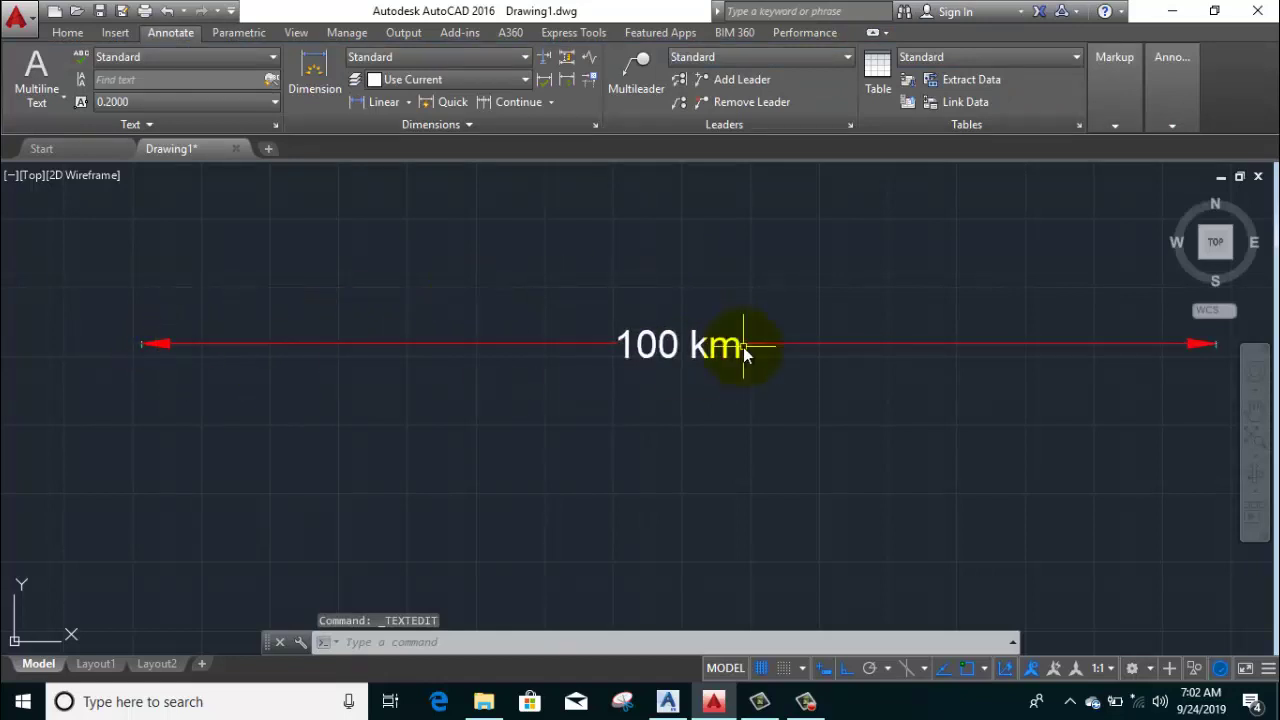
scroll(743, 347, down, 5)
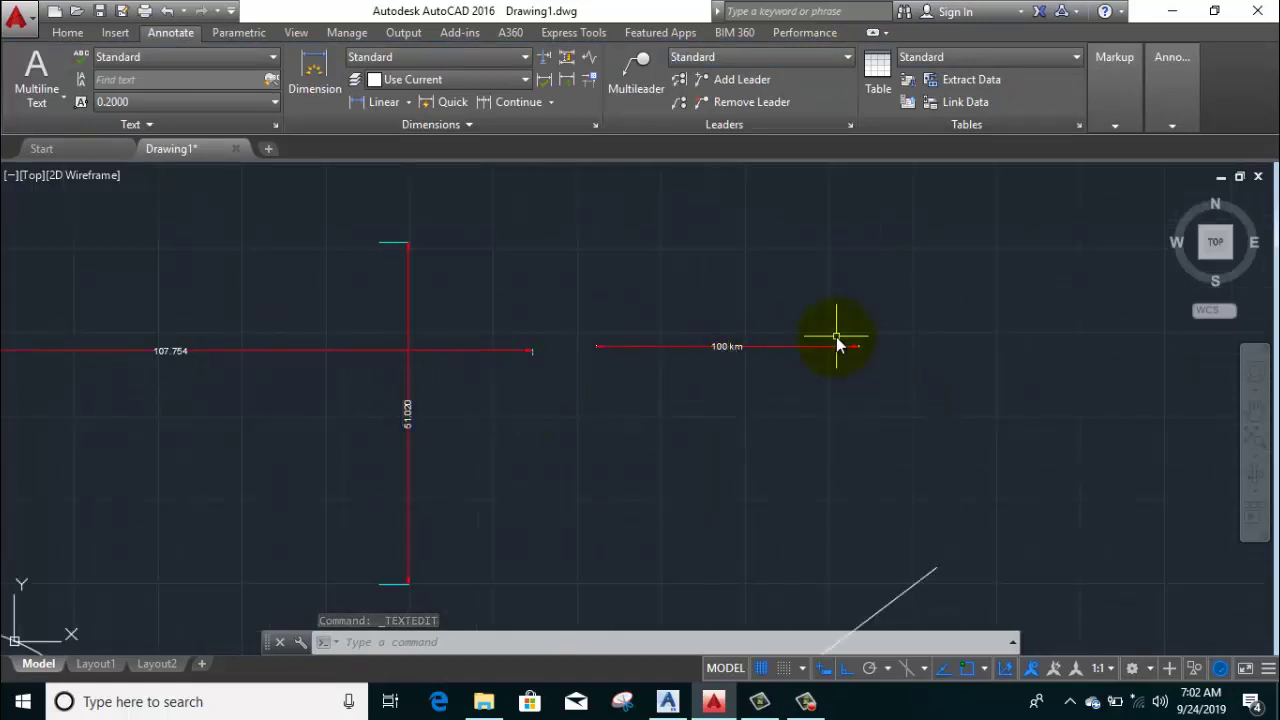
scroll(836, 345, up, 6)
middle_drag(357, 402, 542, 382)
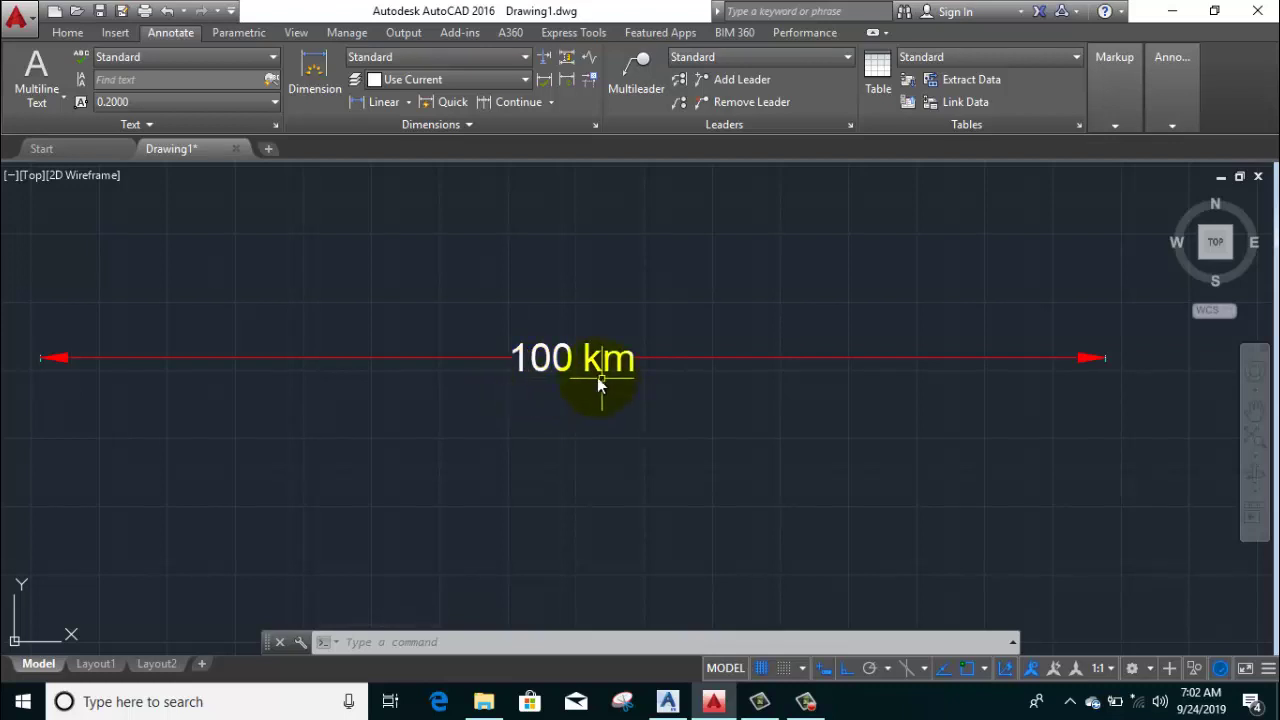
Add a jog to the 100 km dimension line near its right arrowhead
click(588, 59)
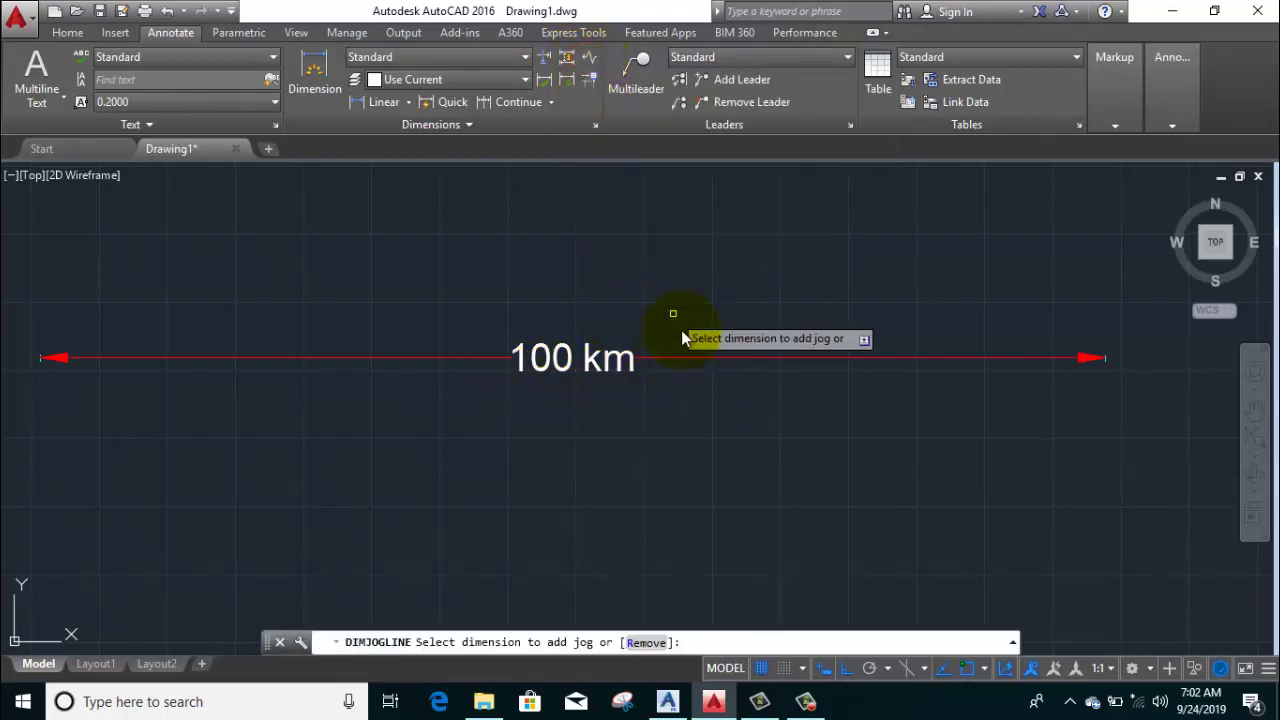
click(683, 356)
click(684, 356)
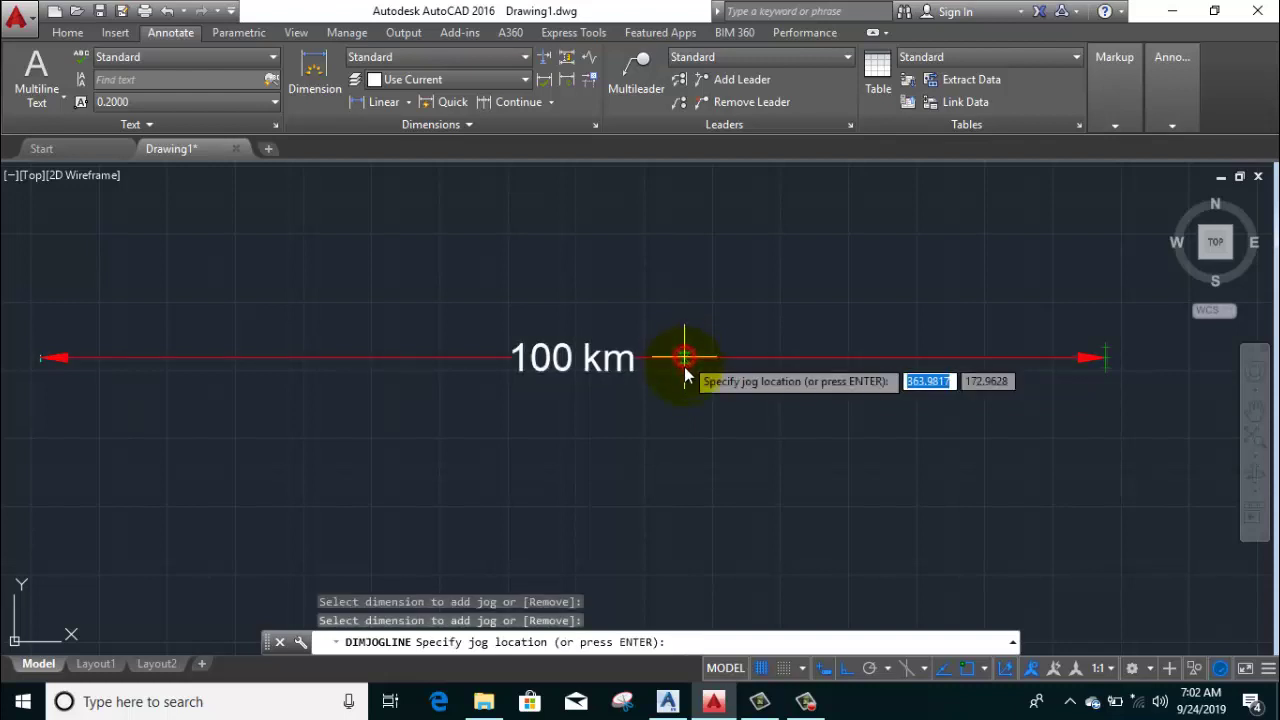
click(887, 364)
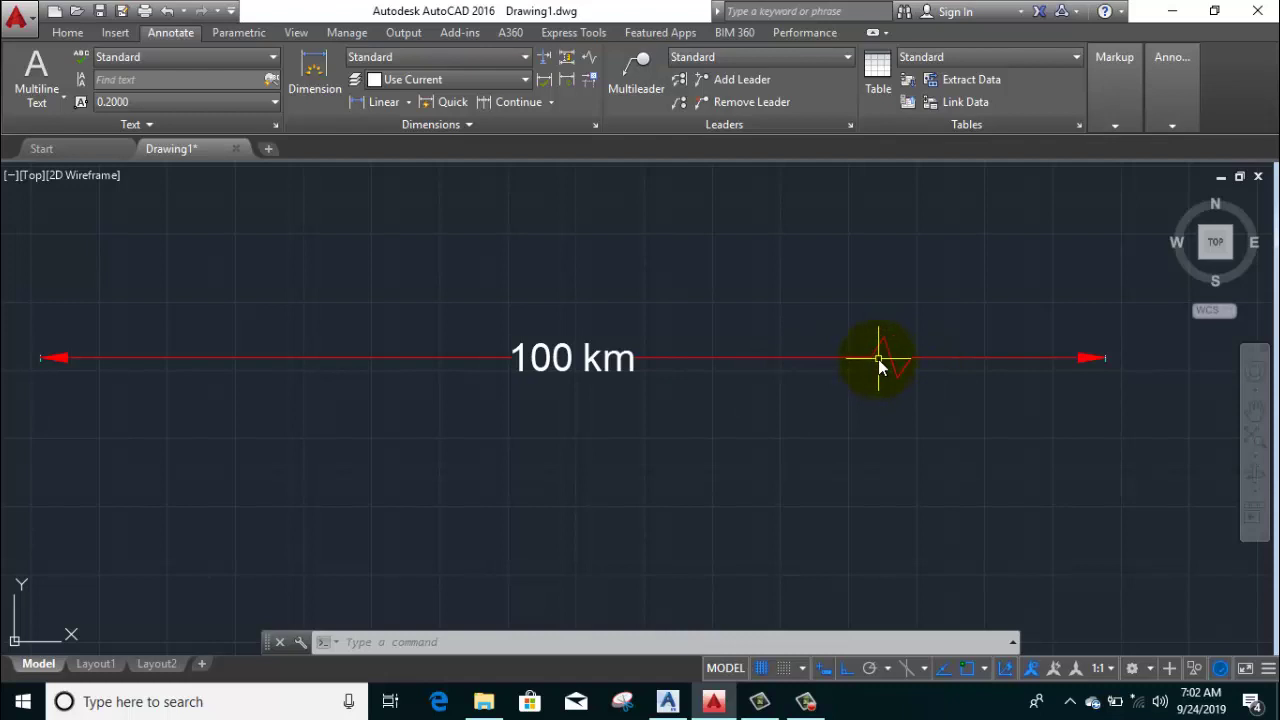
scroll(878, 360, down, 5)
click(897, 286)
Erase all the old dimensions, lines, rectangle and circle from the drawing
click(287, 532)
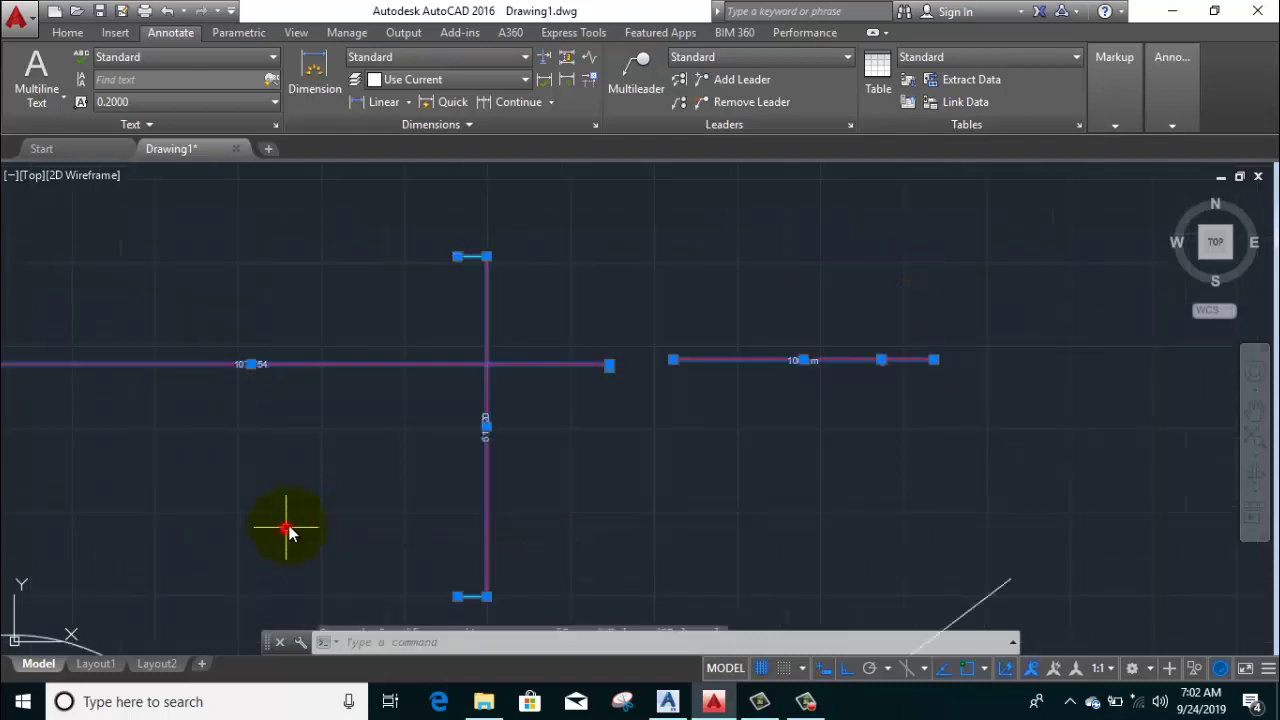
right_click(300, 251)
click(344, 371)
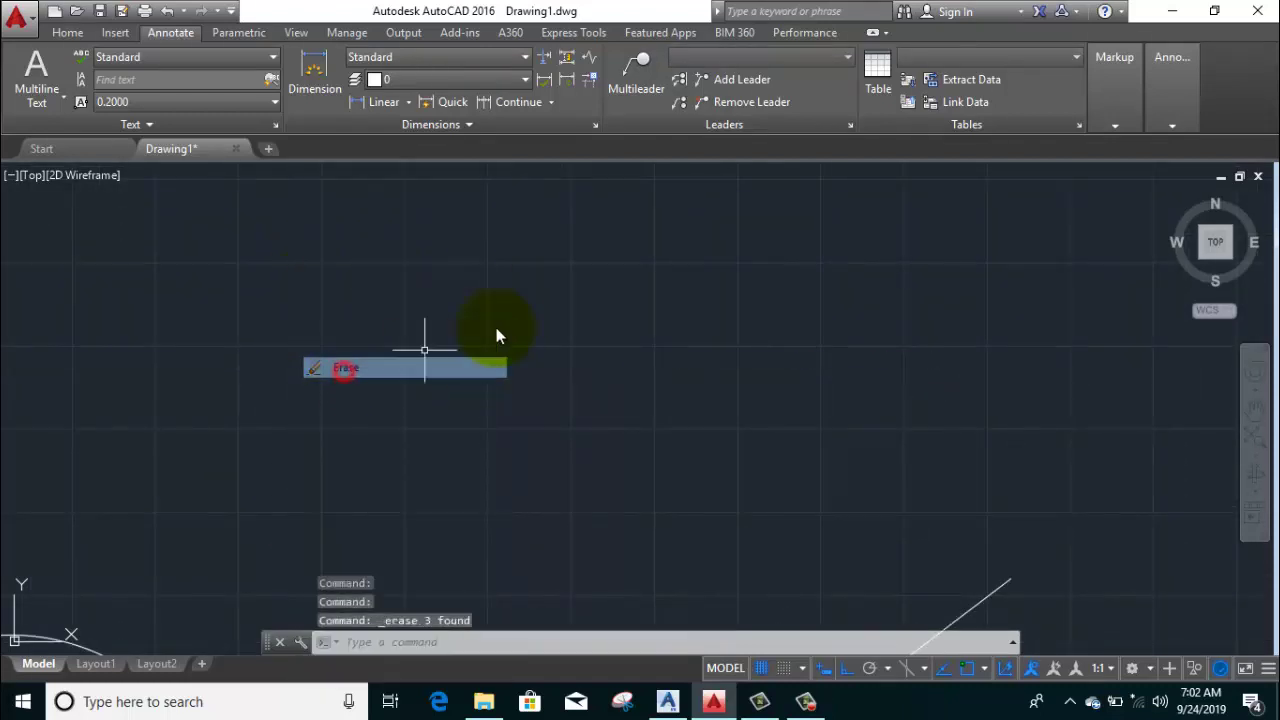
click(634, 298)
click(72, 492)
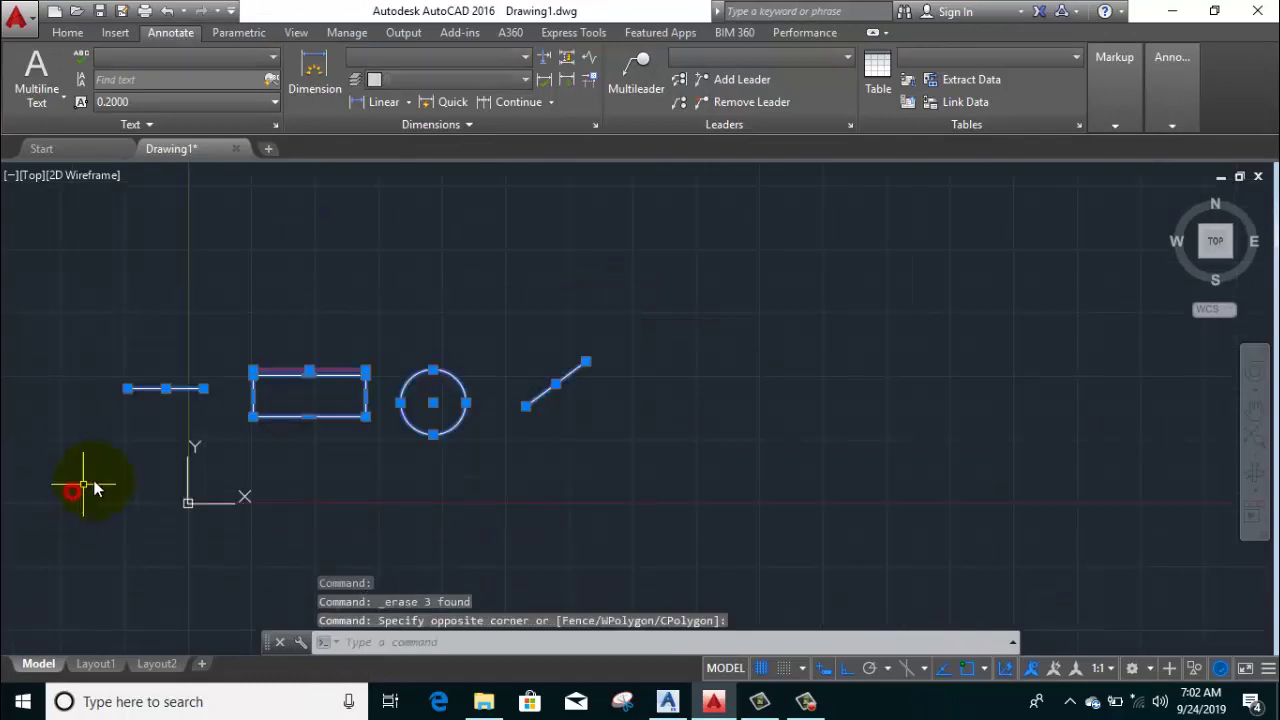
right_click(372, 283)
click(410, 370)
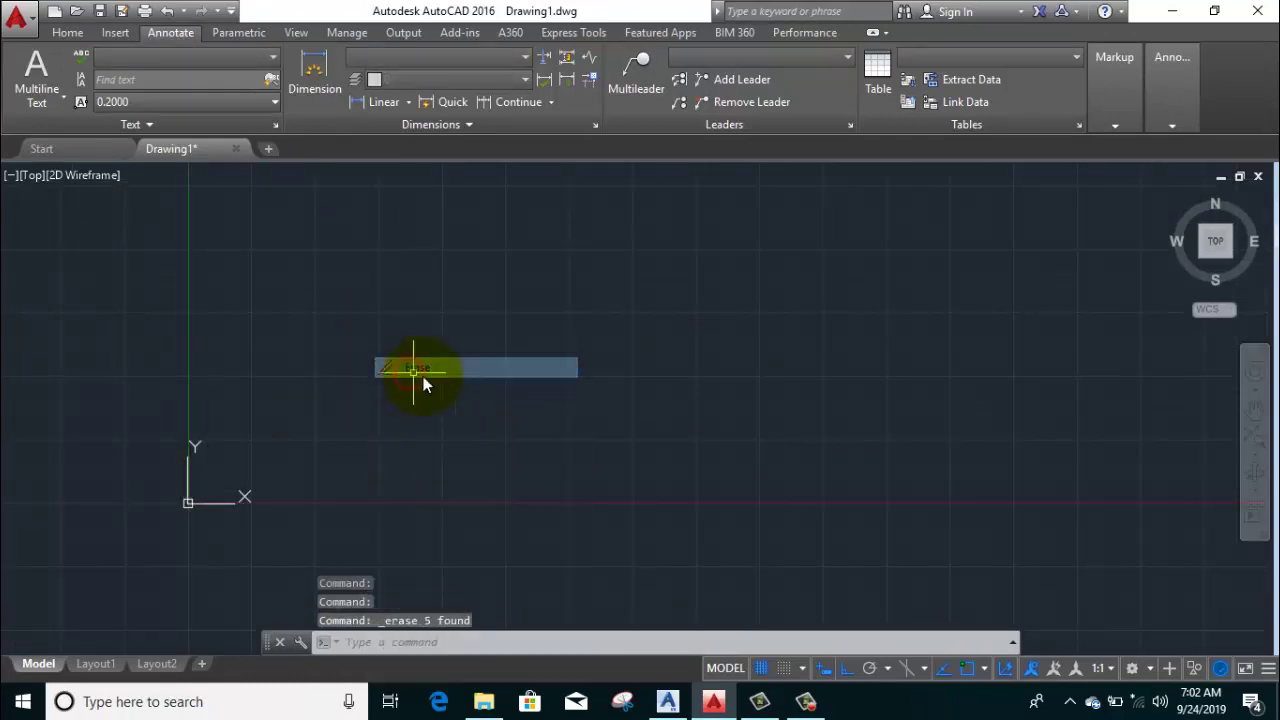
Turn on isometric drafting with the Left isoplane
scroll(423, 376, up, 2)
scroll(435, 409, up, 2)
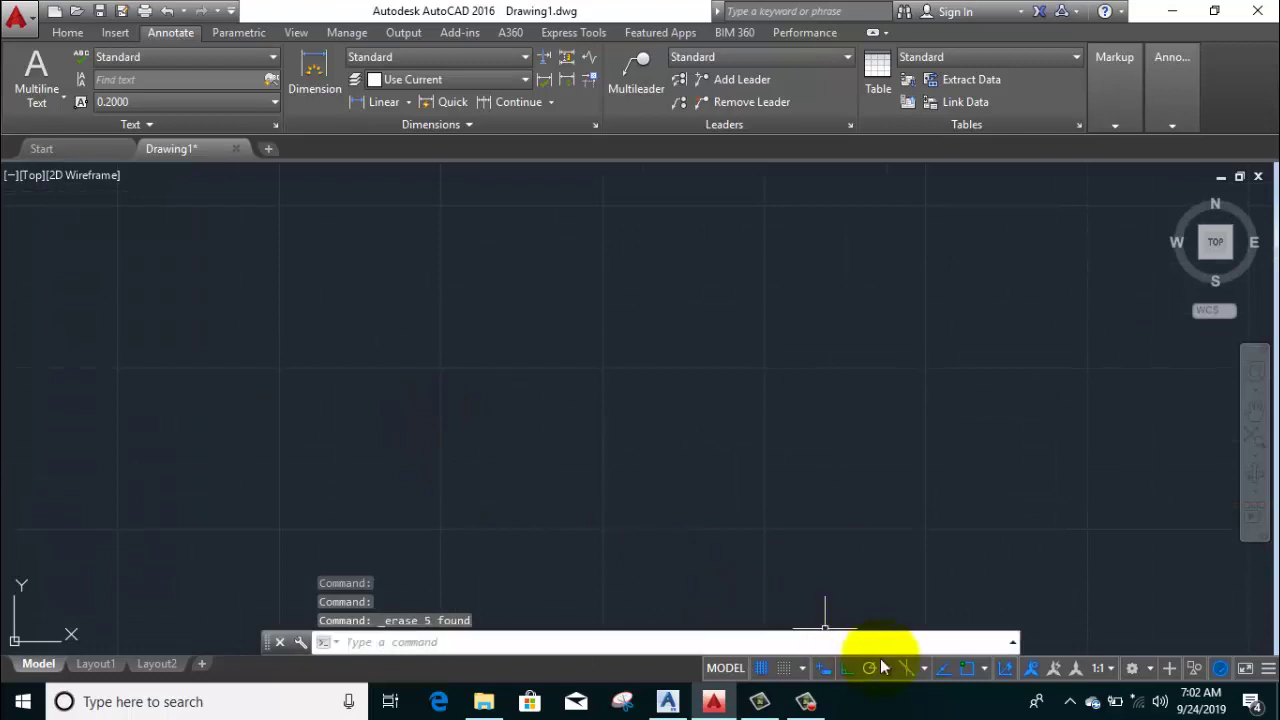
click(907, 668)
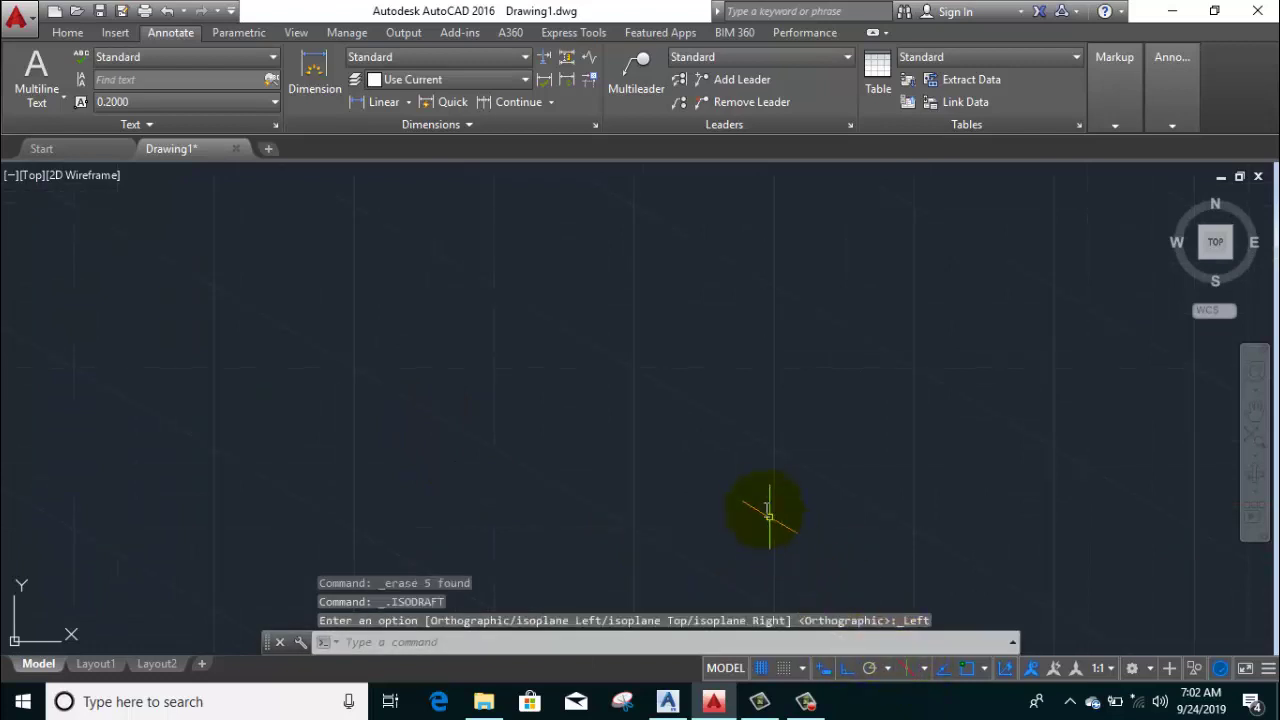
Draw the right face of the box with 100-unit isometric lines, closing at the start corner
click(68, 35)
click(21, 70)
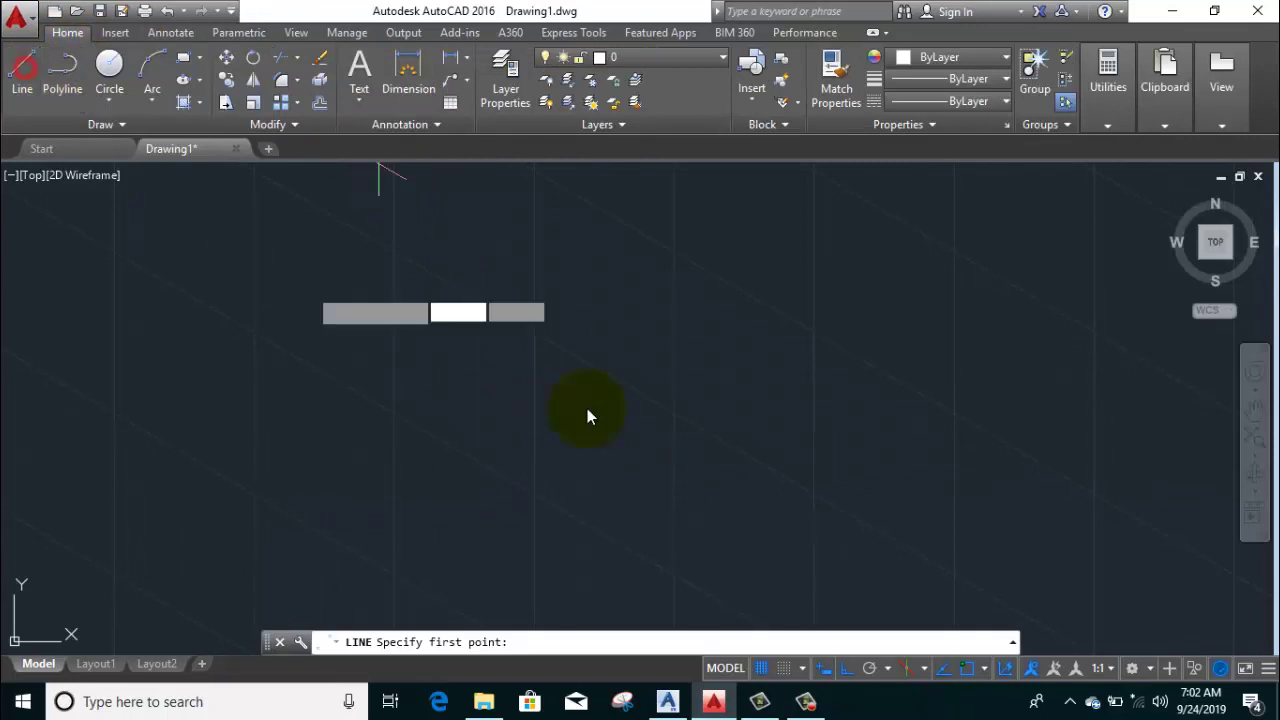
click(600, 543)
scroll(520, 440, down, 10)
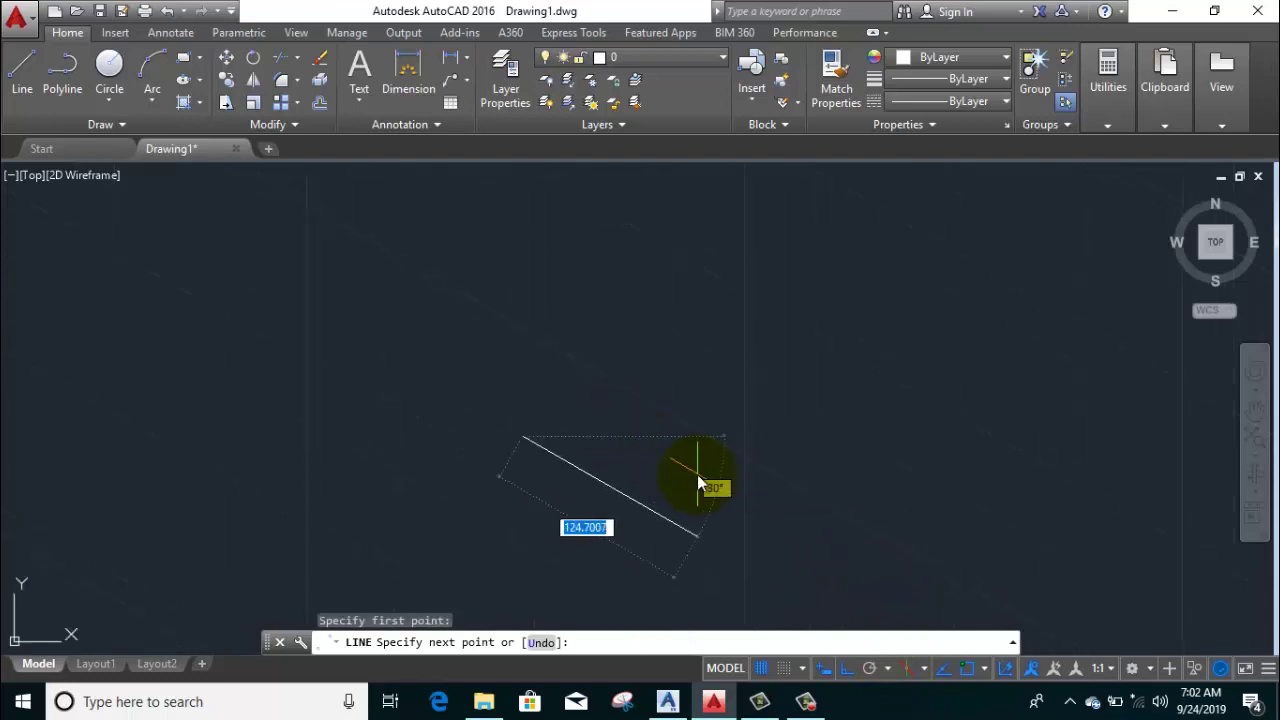
text(100)
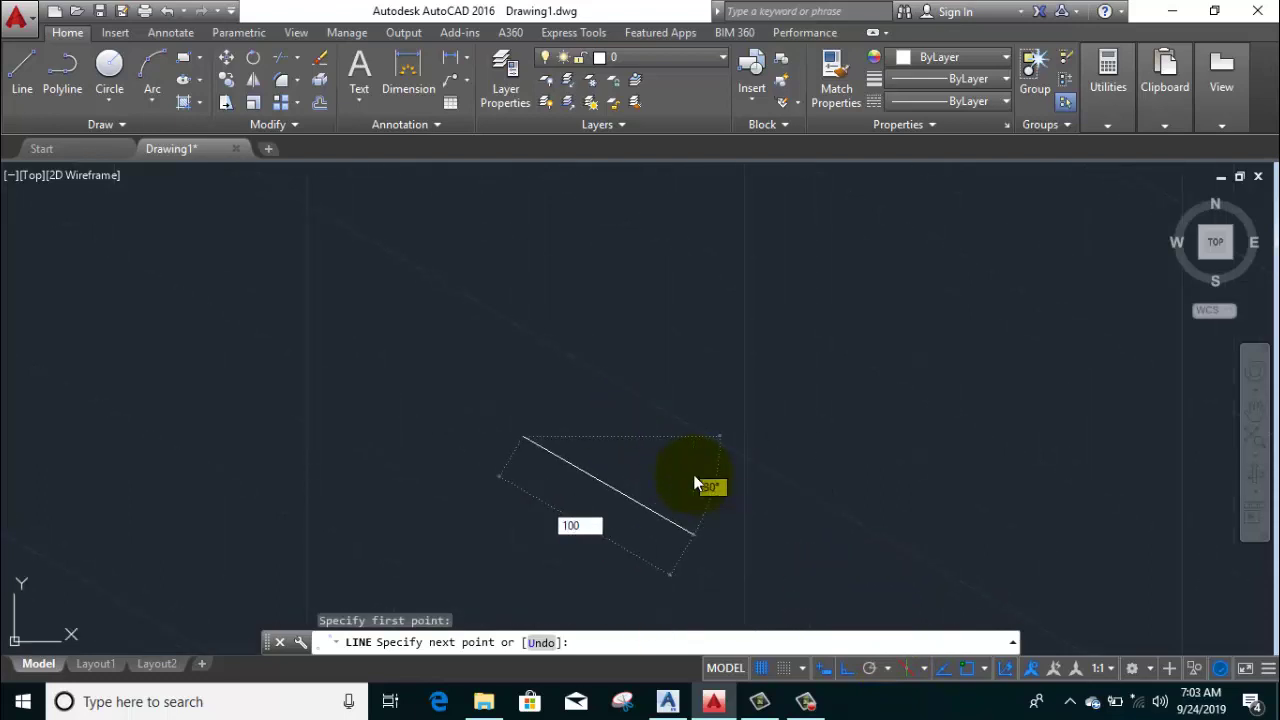
key(Return)
text(1)
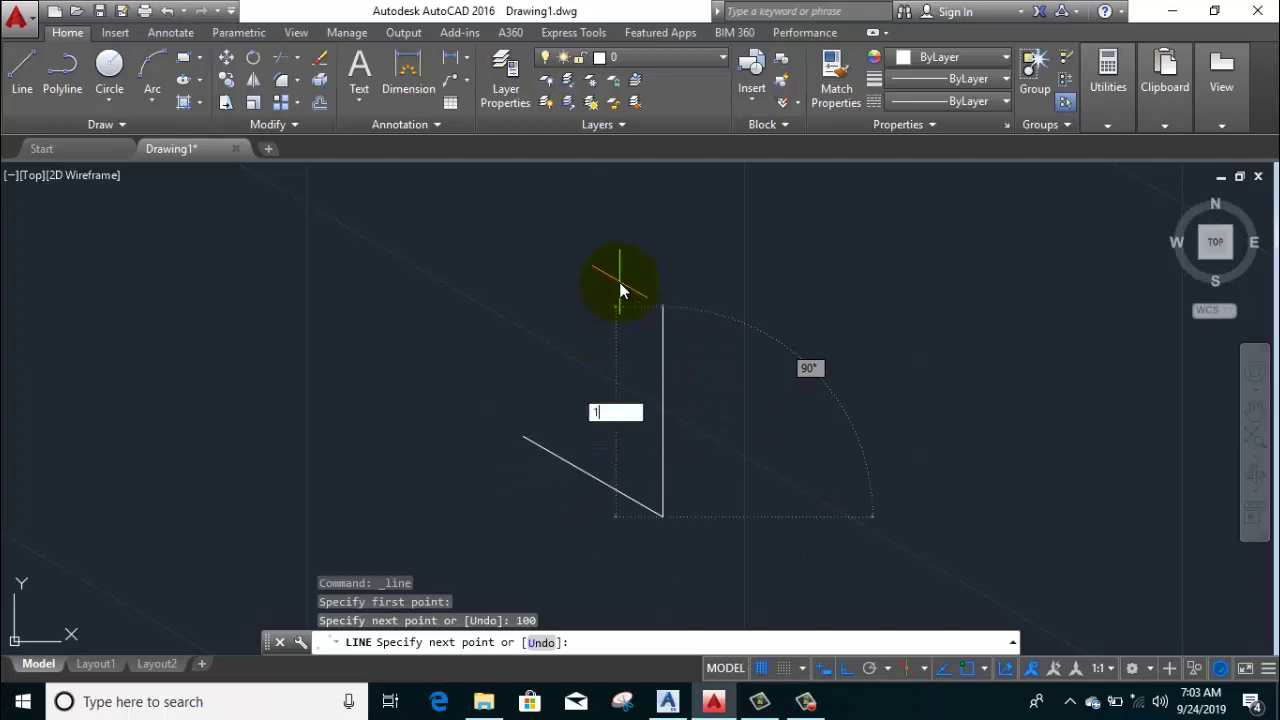
text(00)
key(Return)
text(1)
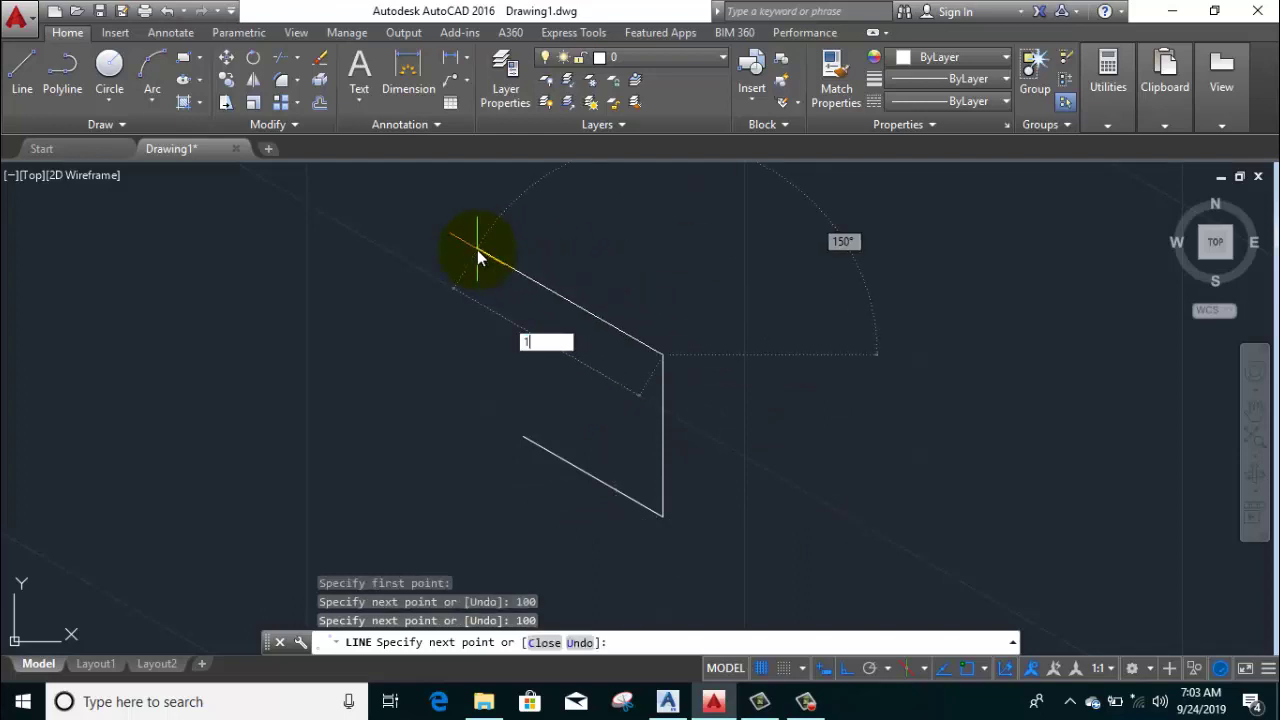
text(00)
key(Return)
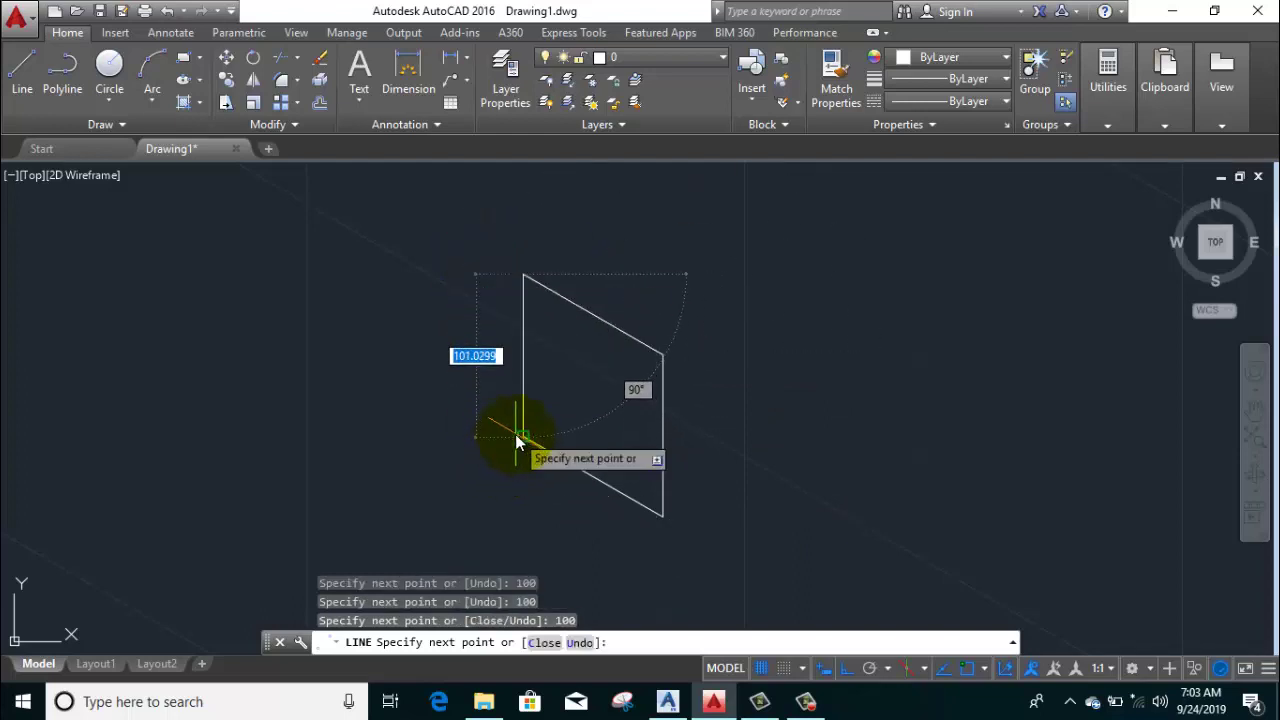
click(521, 435)
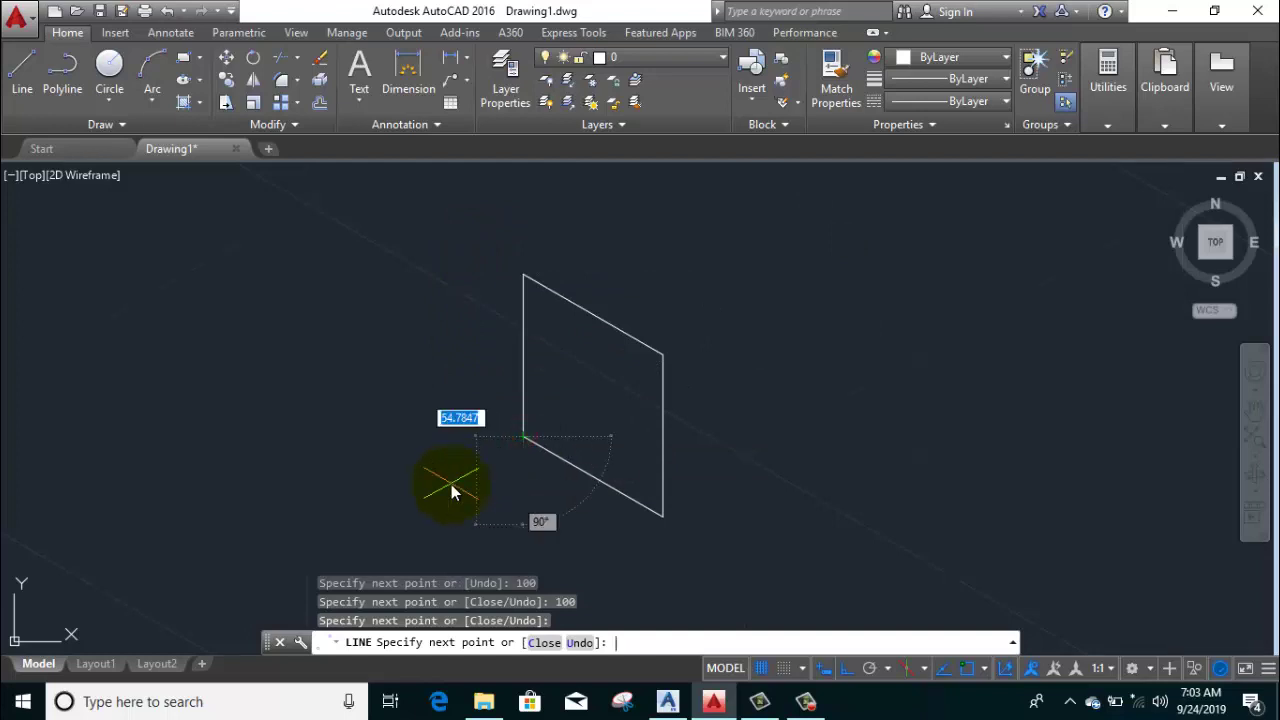
Cycle isoplanes with F5 to draw the left face's two 100-unit edges, then end the line command
key(F5)
text(100)
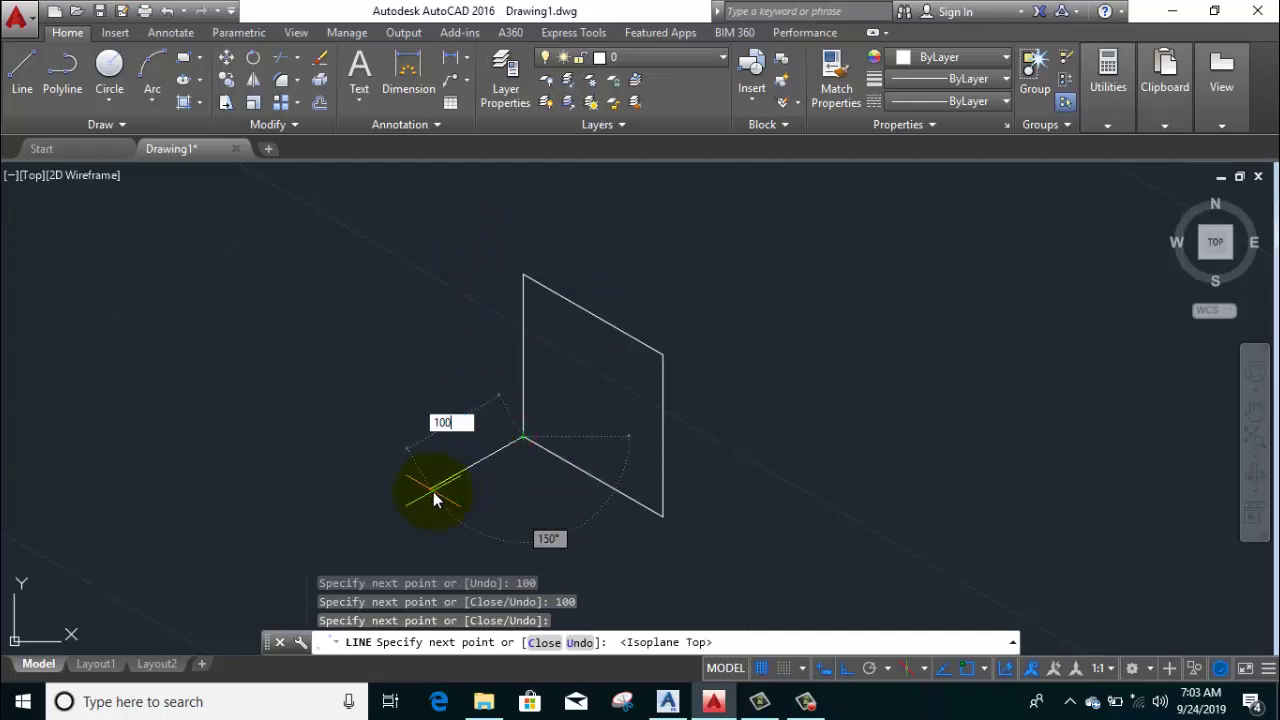
key(Return)
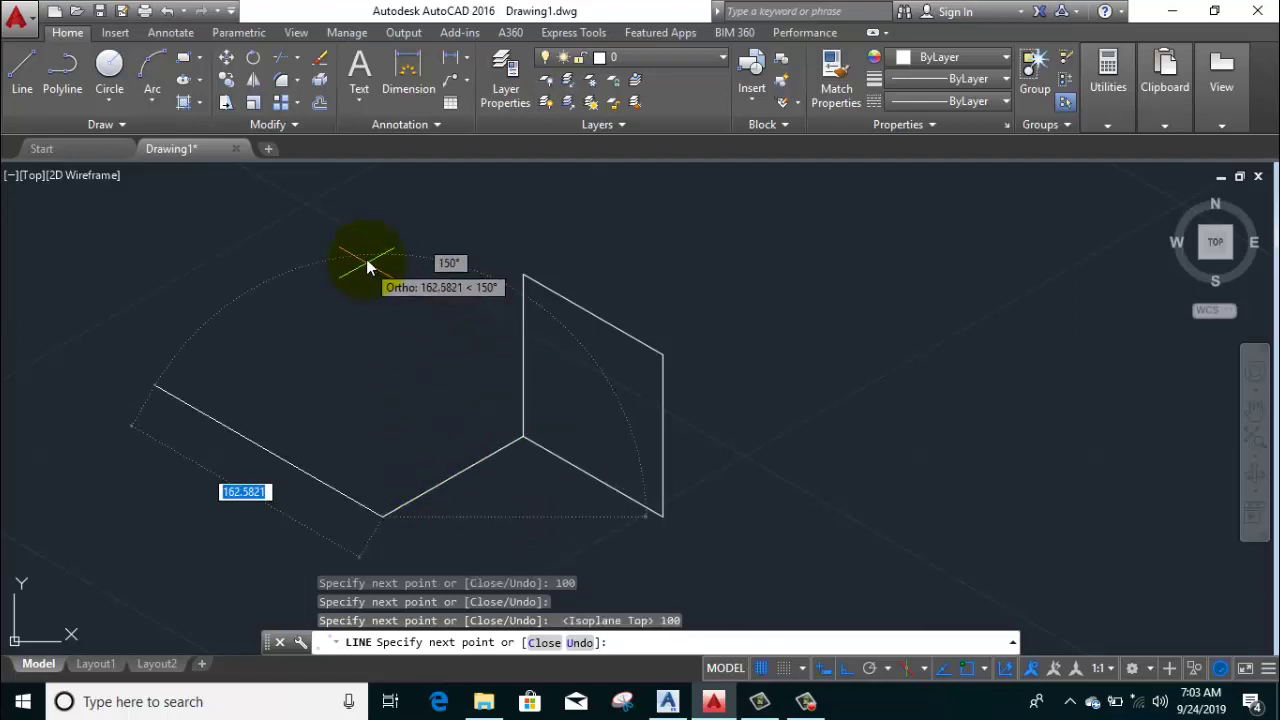
key(F5)
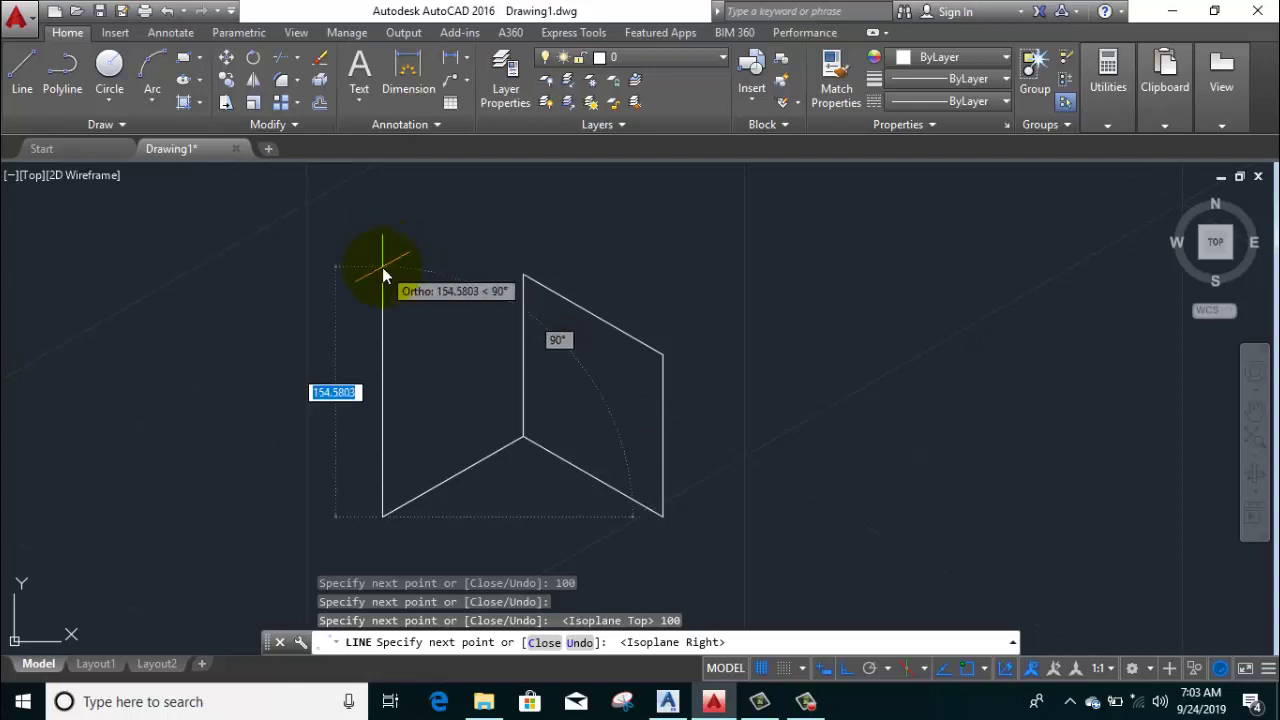
text(100)
key(Return)
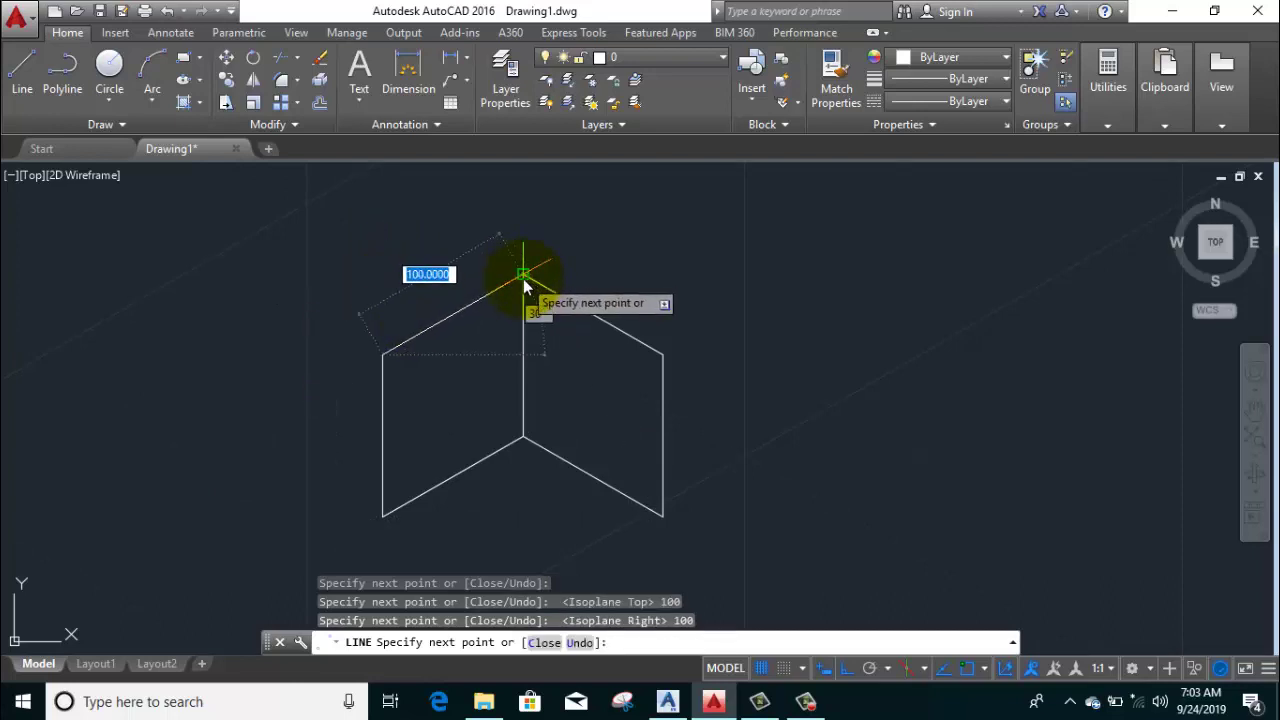
right_click(652, 260)
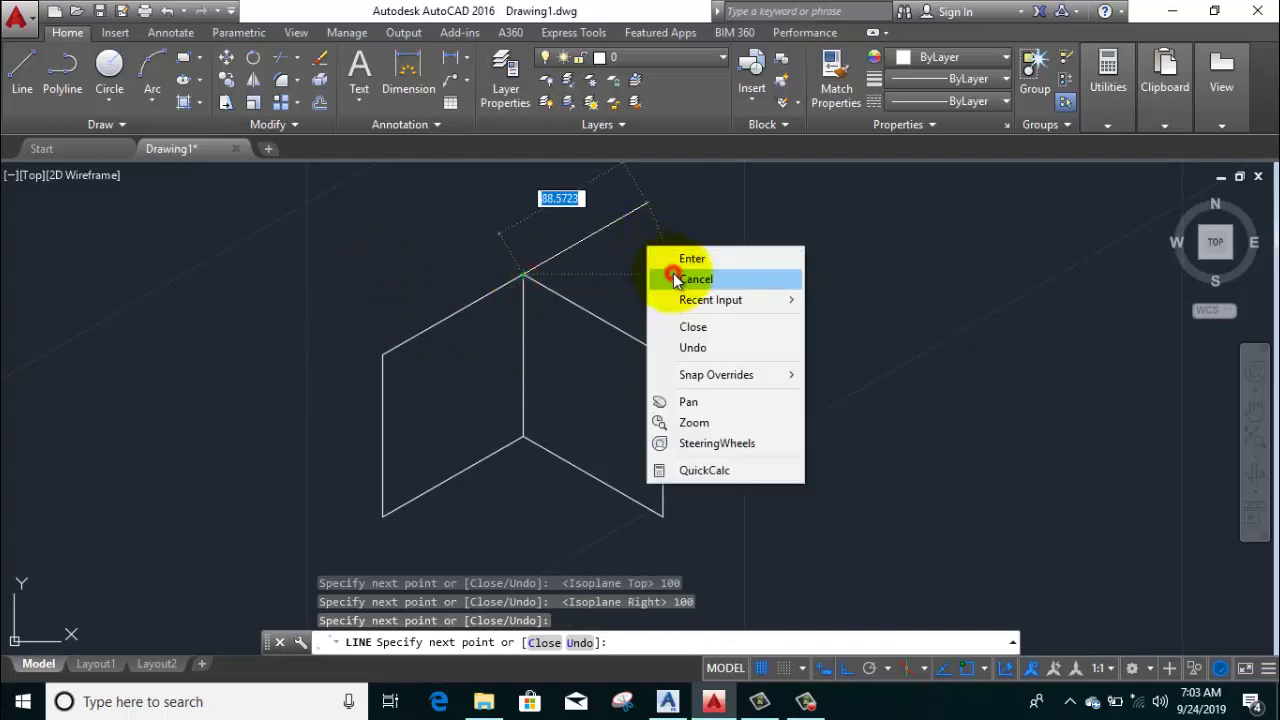
click(674, 278)
middle_drag(698, 375, 720, 347)
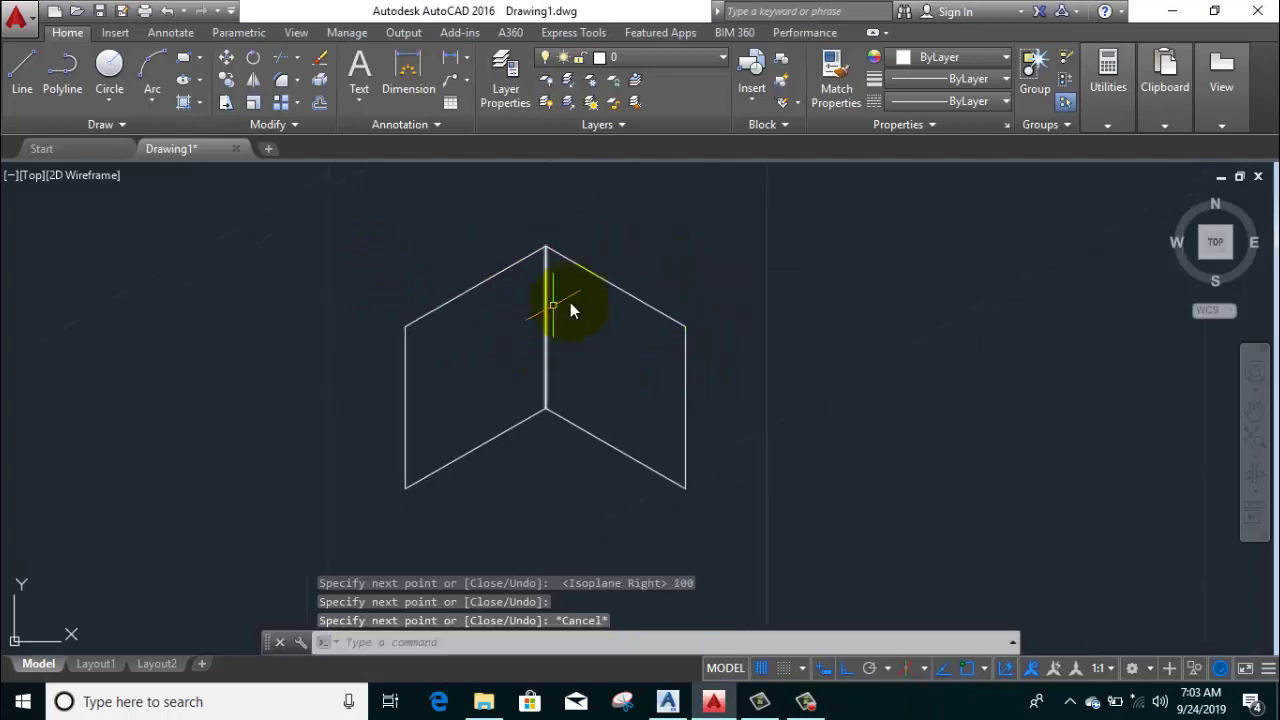
Place an aligned dimension from the top corner along the upper-left edge
click(465, 58)
click(490, 121)
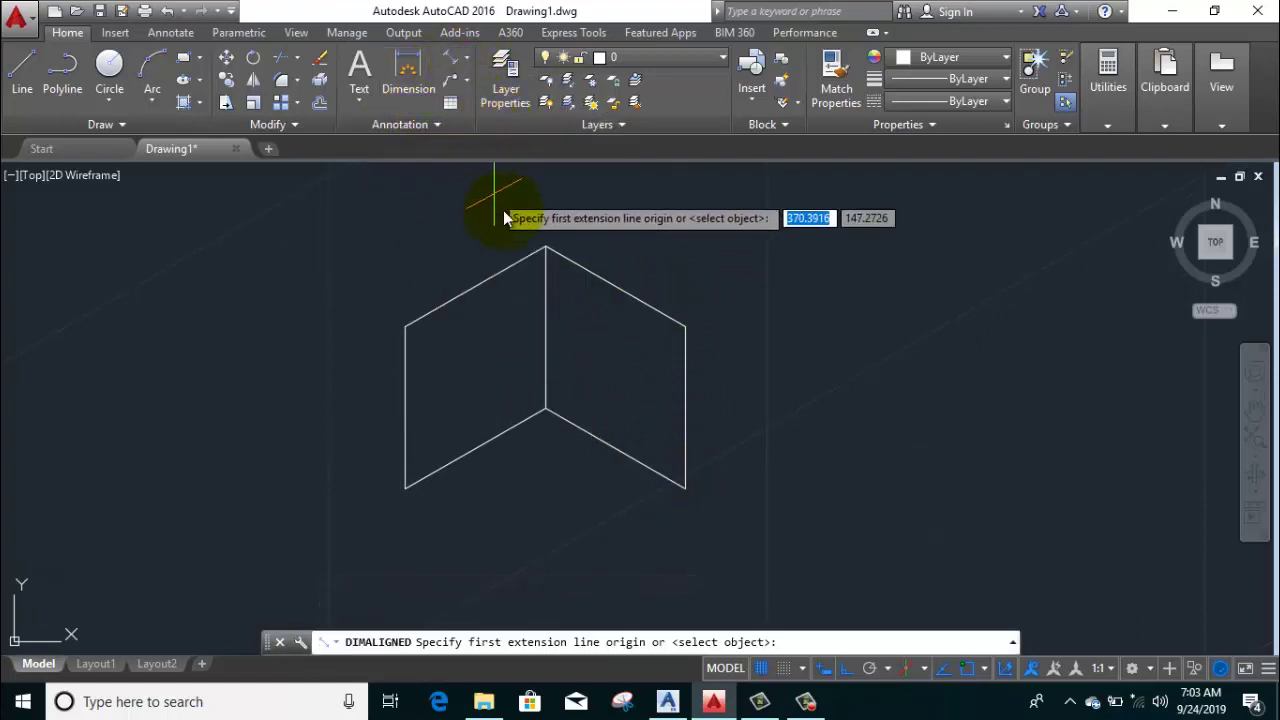
click(543, 257)
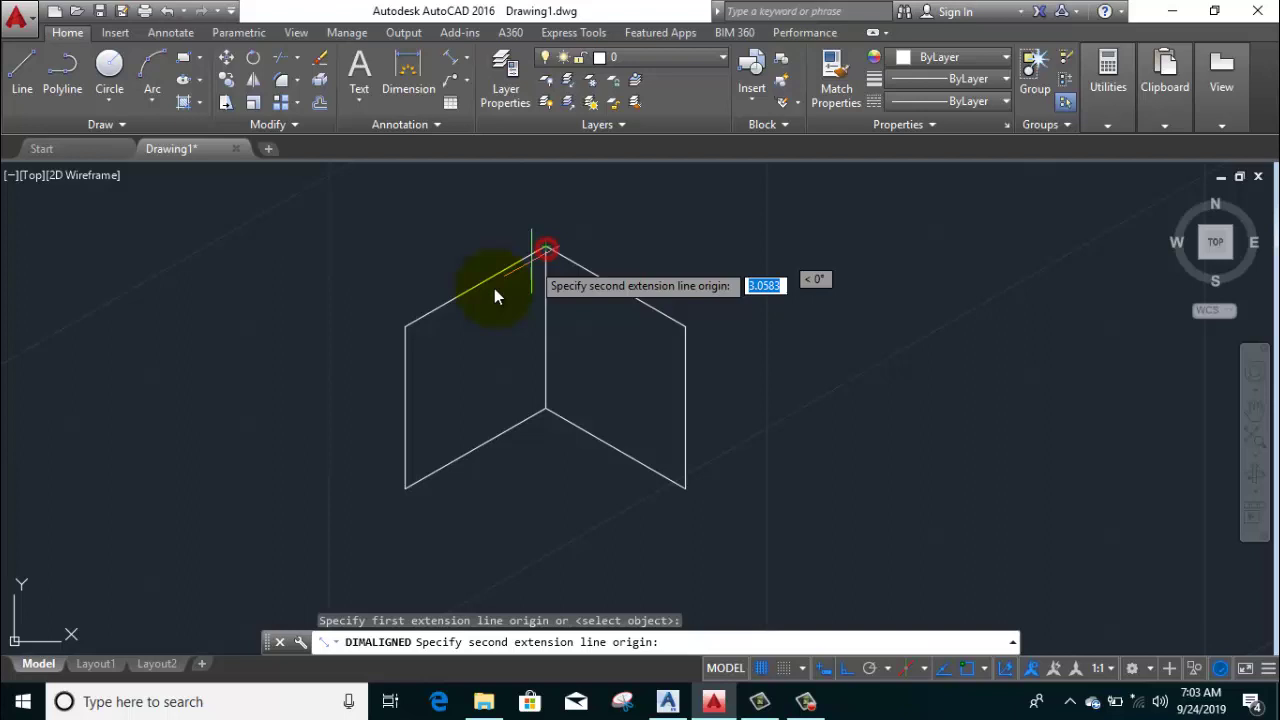
click(405, 327)
click(362, 302)
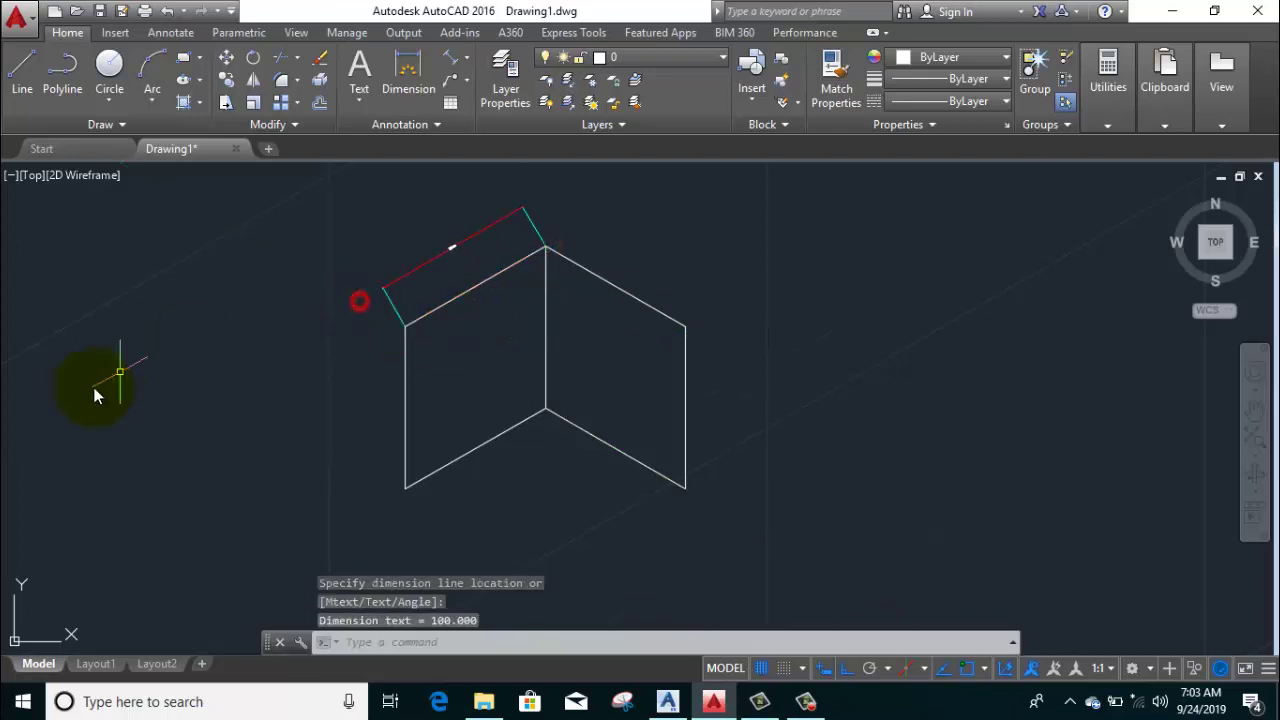
Adjust the view and window-select the new aligned dimension
middle_drag(258, 408, 258, 416)
scroll(350, 326, up, 5)
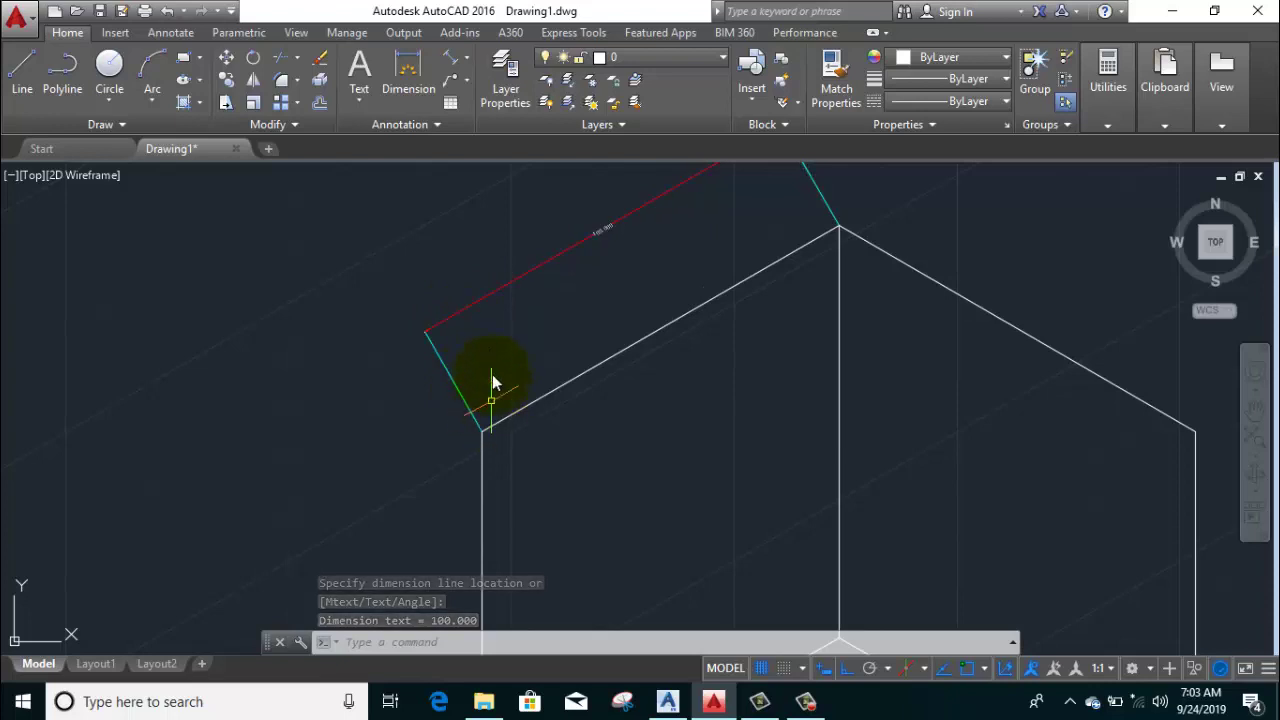
scroll(491, 378, down, 5)
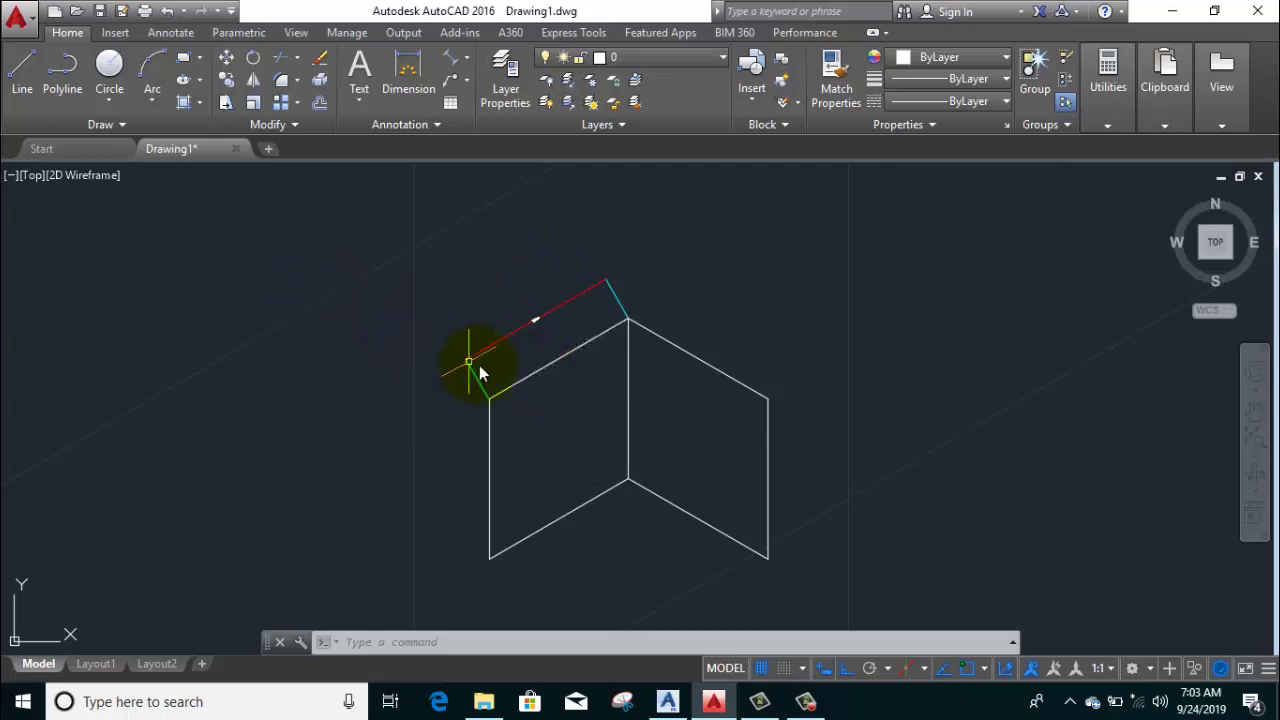
scroll(472, 365, up, 5)
scroll(376, 330, up, 3)
scroll(378, 334, down, 3)
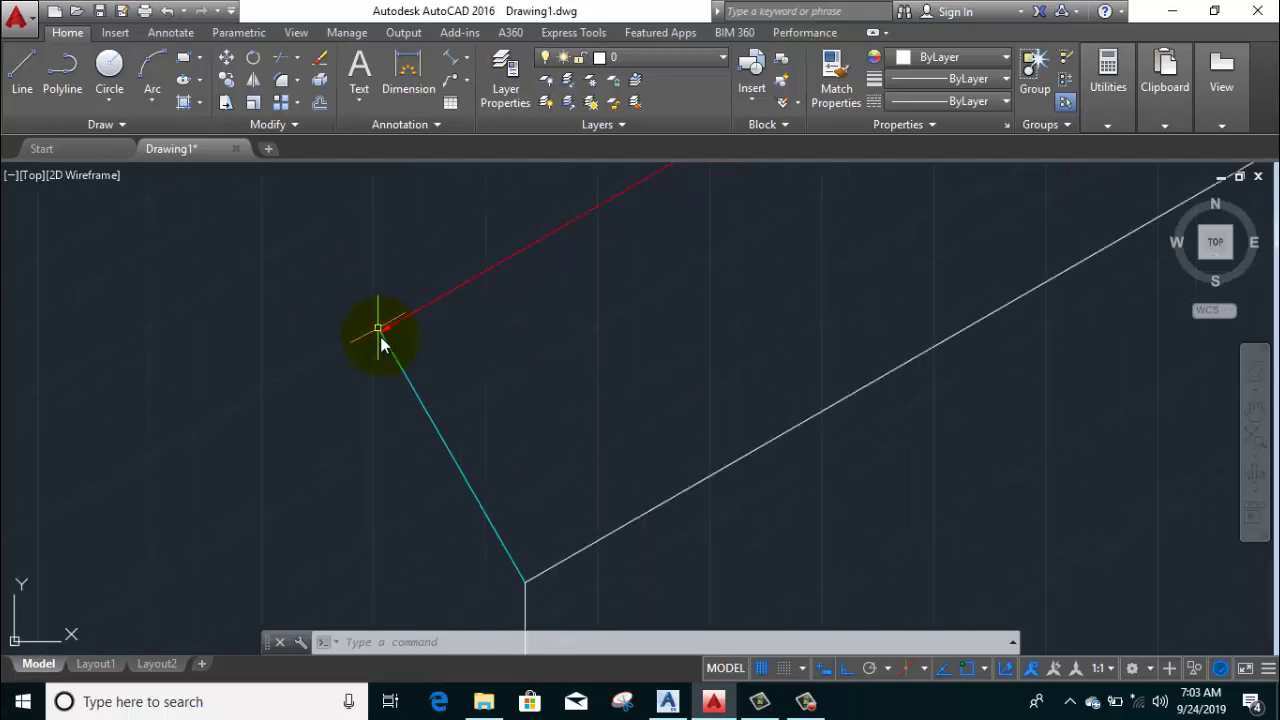
scroll(400, 342, up, 2)
middle_drag(414, 349, 414, 403)
click(432, 386)
click(414, 357)
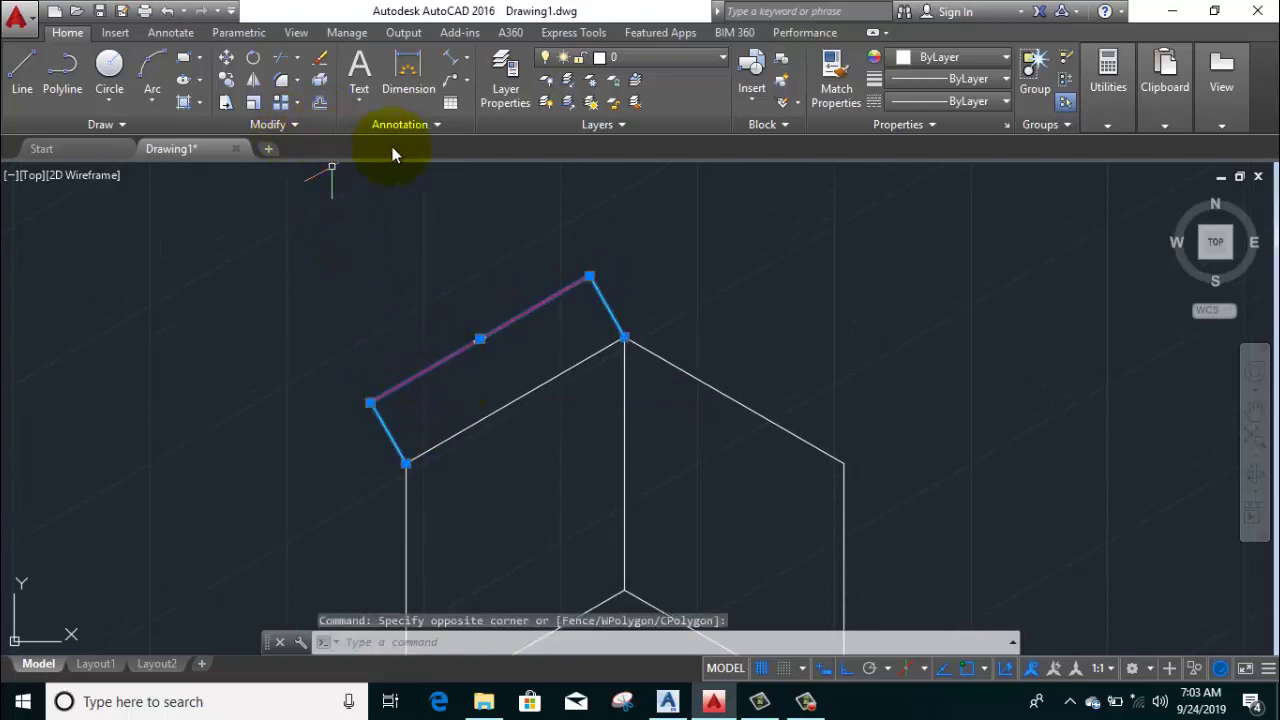
Oblique the left 100.000 dimension so its extension lines point vertically
click(172, 36)
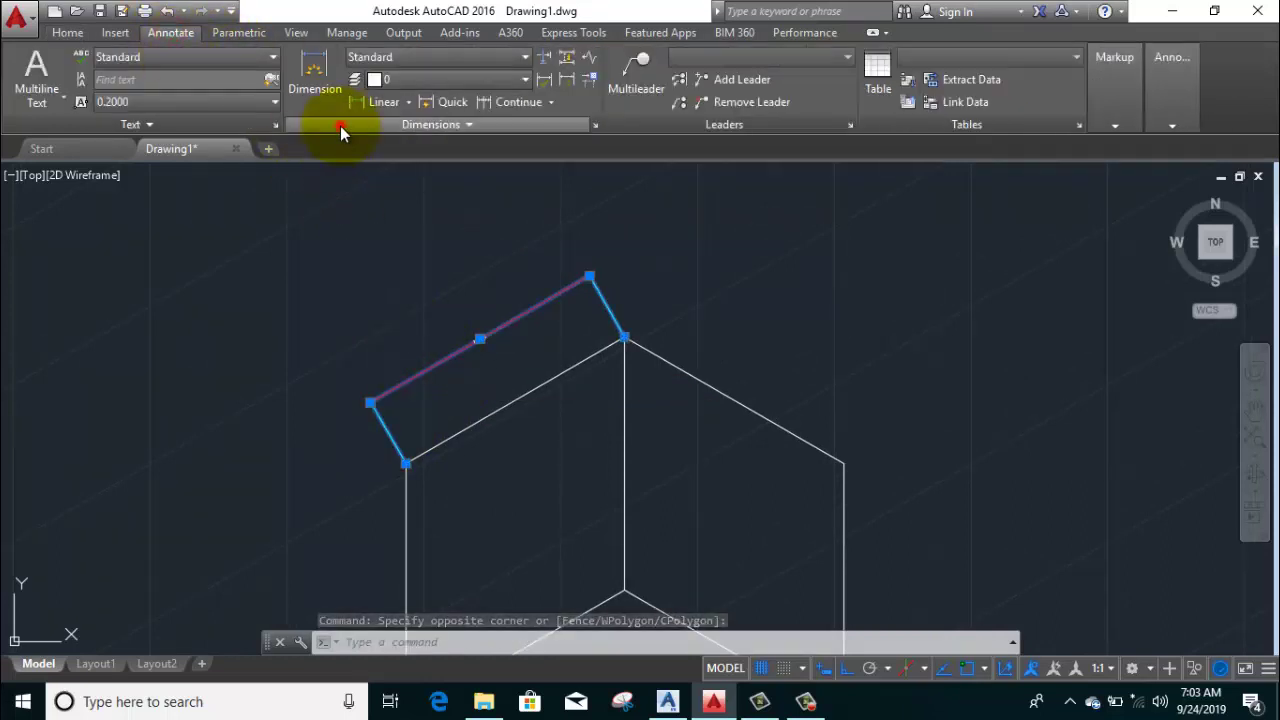
click(340, 126)
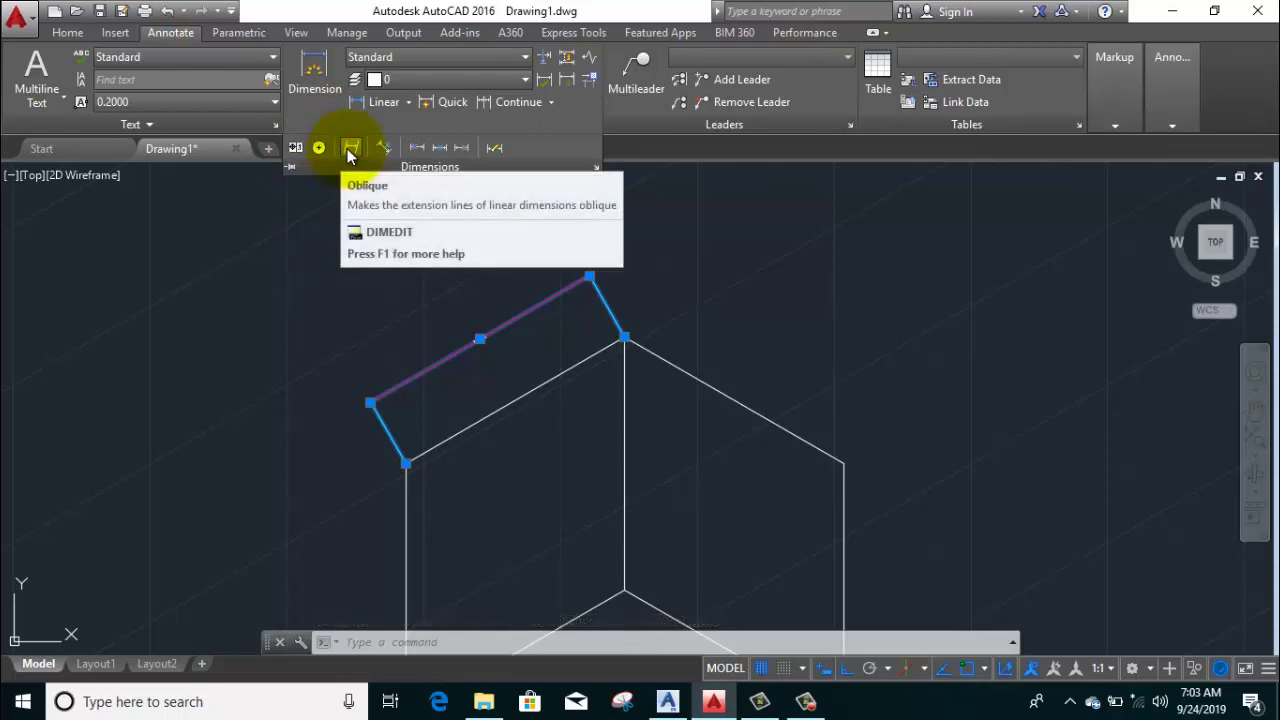
click(350, 150)
middle_drag(346, 263, 354, 305)
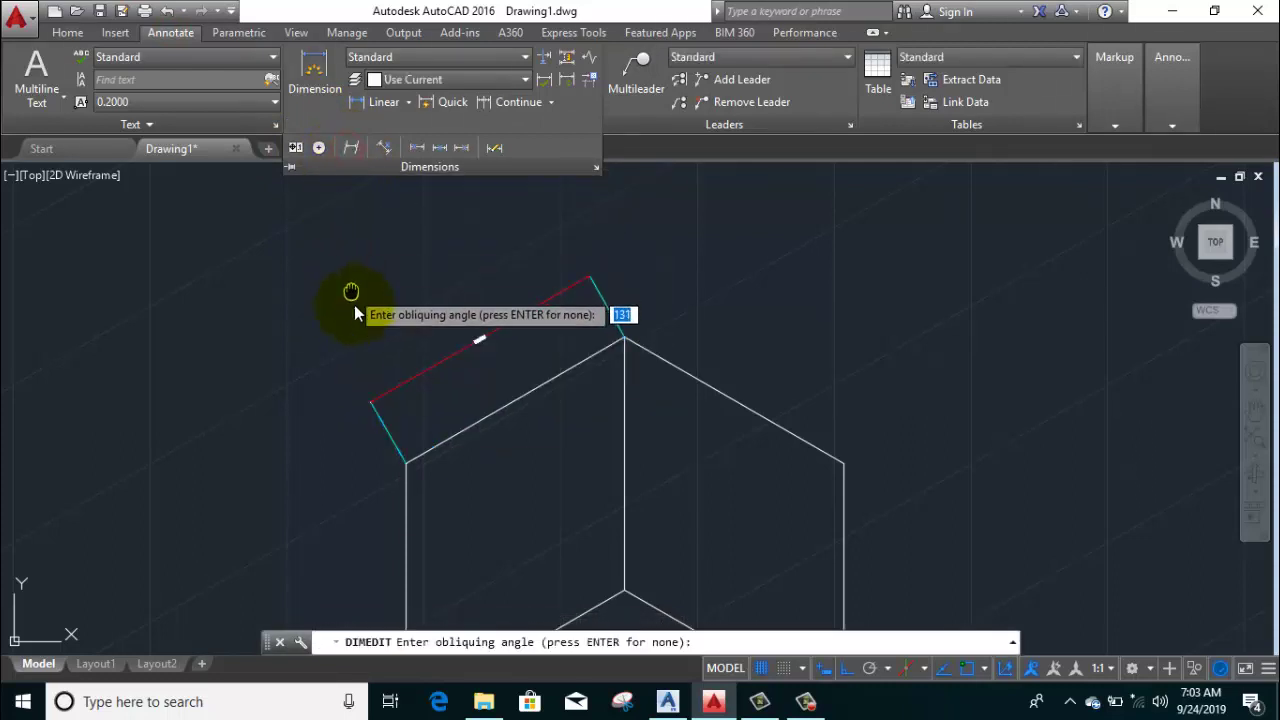
click(434, 457)
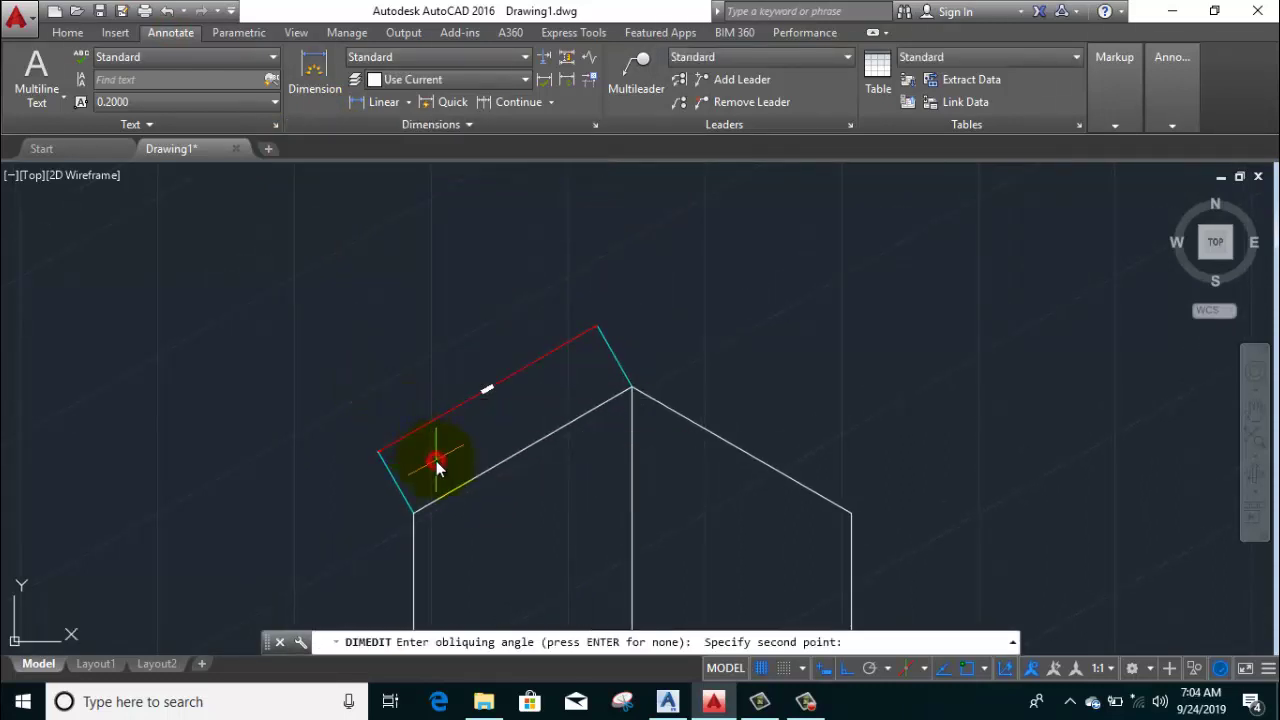
click(428, 230)
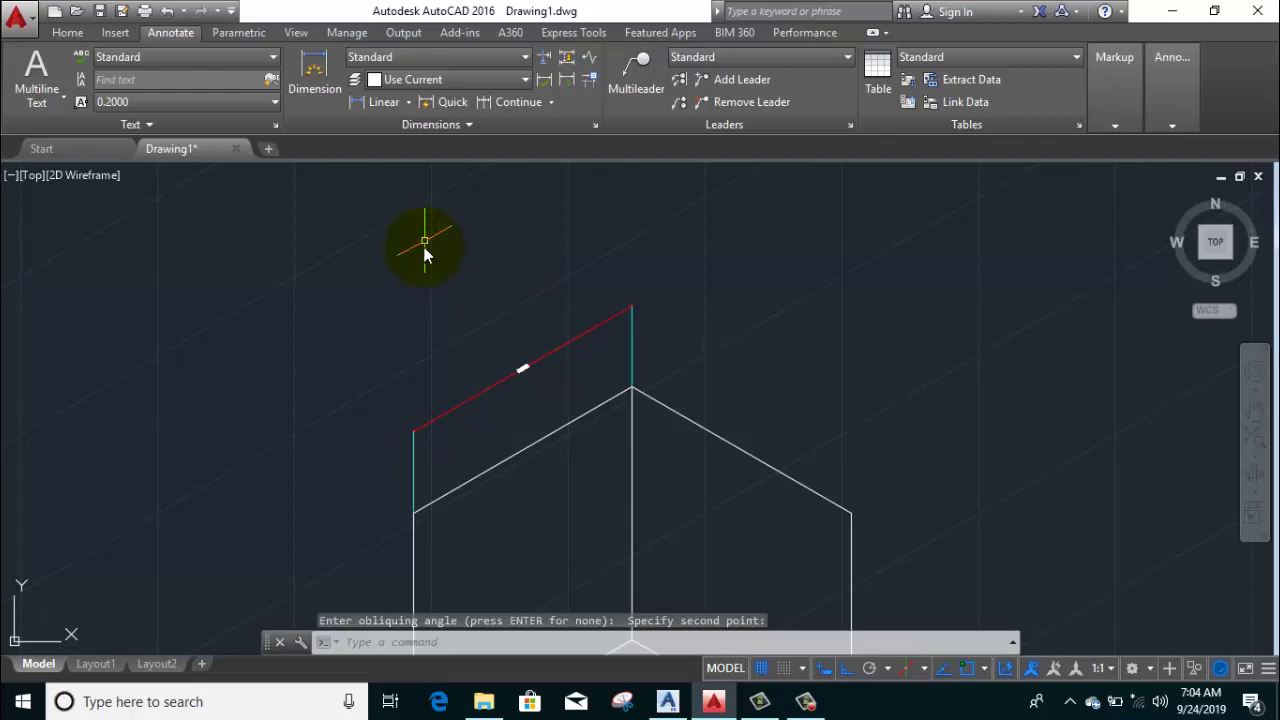
scroll(403, 452, up, 2)
scroll(509, 380, up, 3)
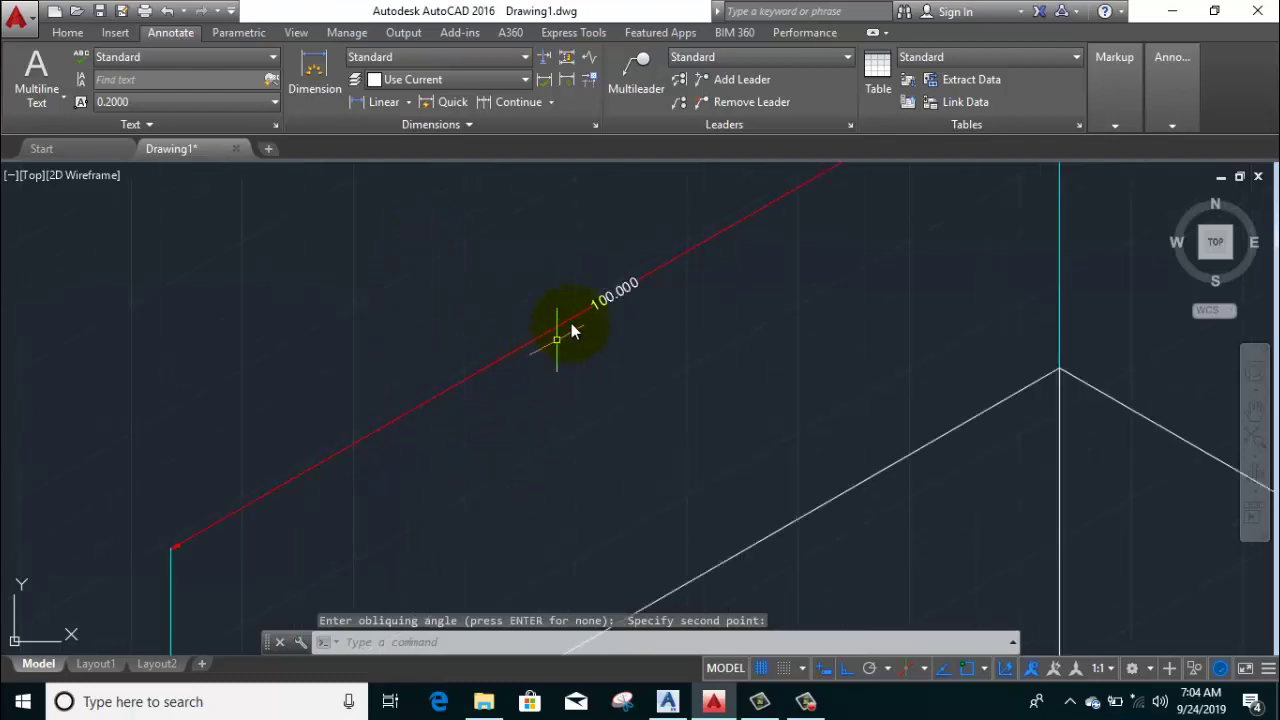
scroll(571, 323, down, 2)
scroll(594, 289, down, 3)
scroll(457, 365, up, 5)
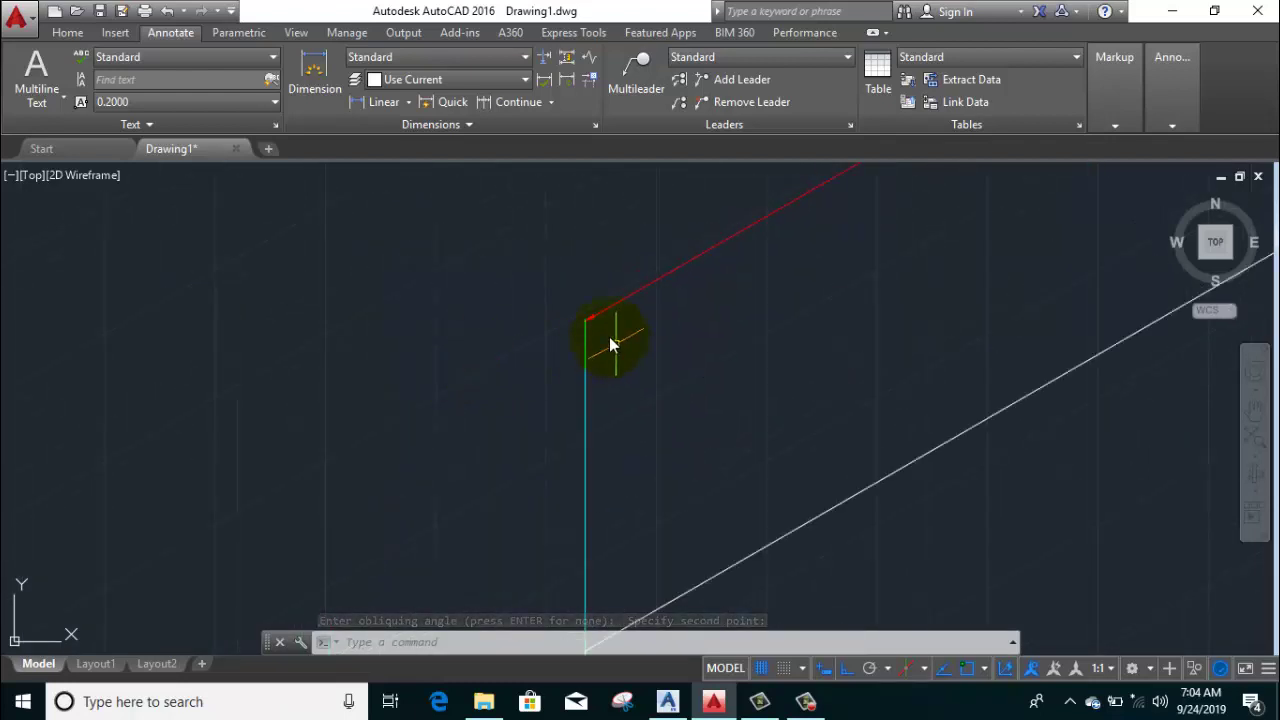
scroll(571, 314, up, 4)
scroll(446, 353, down, 3)
scroll(456, 360, down, 2)
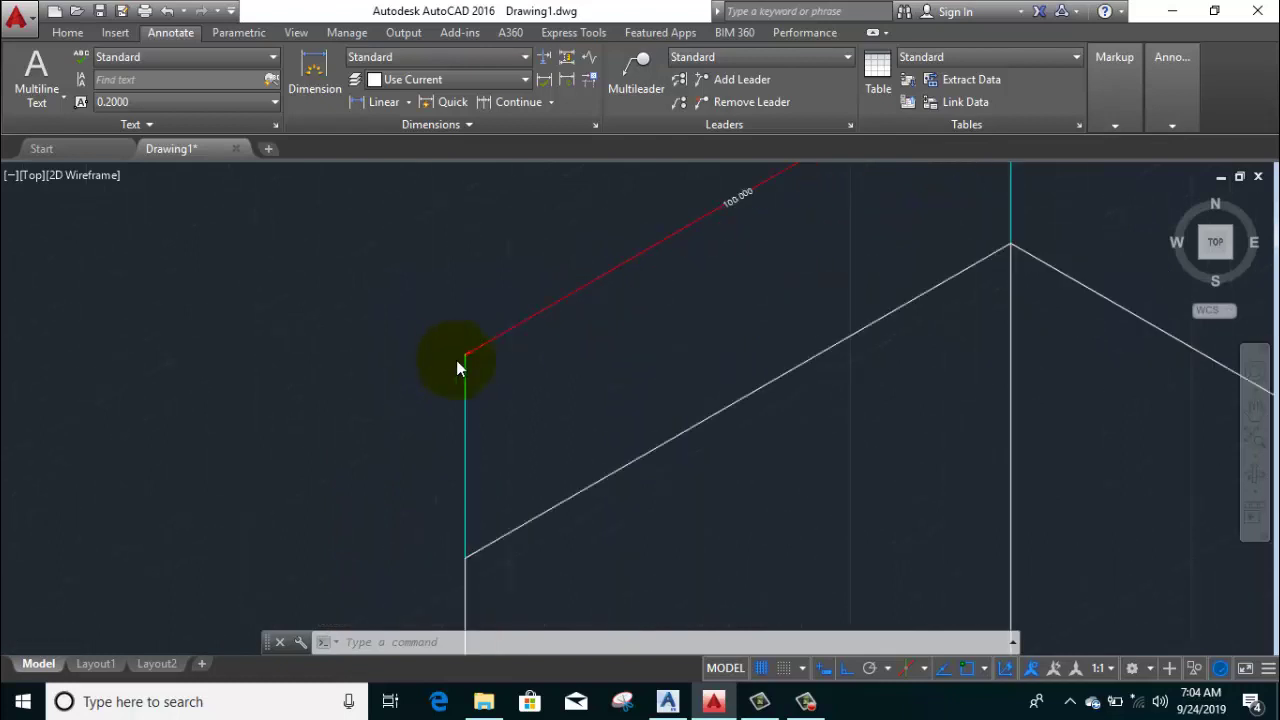
scroll(470, 355, down, 2)
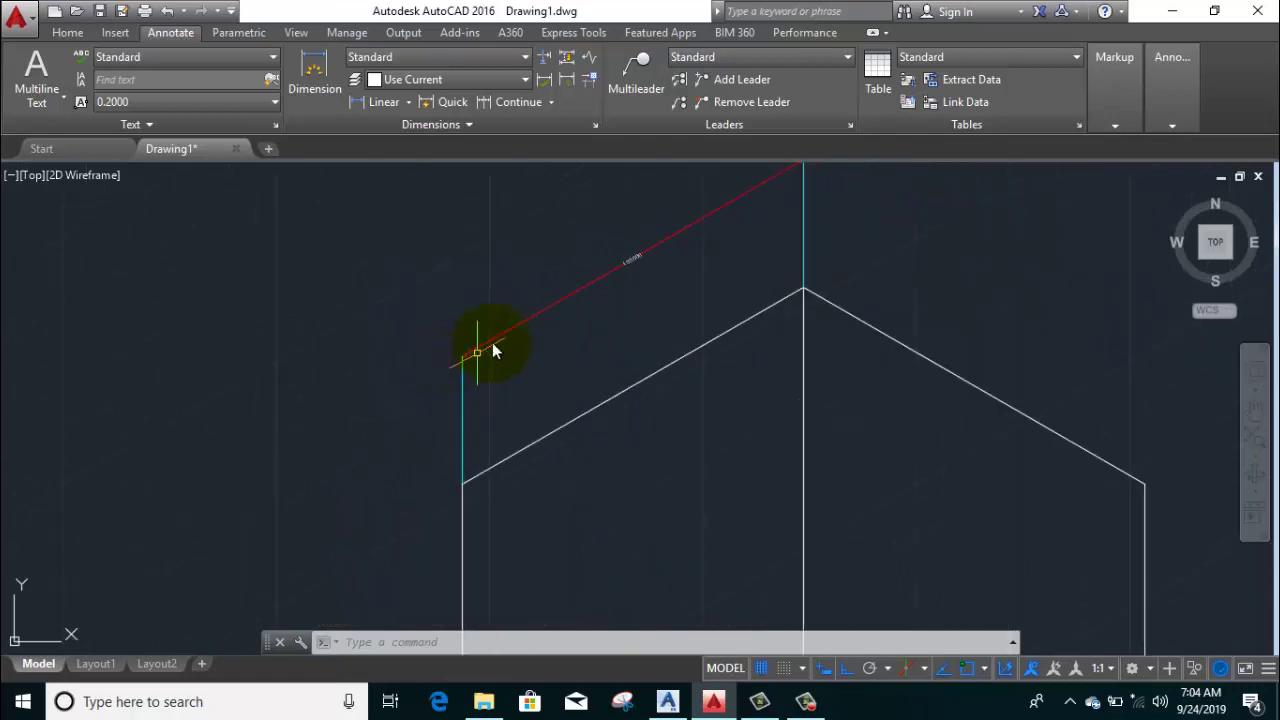
Modify the Standard dimension style to text height 3 and arrow size 3
click(431, 62)
click(422, 167)
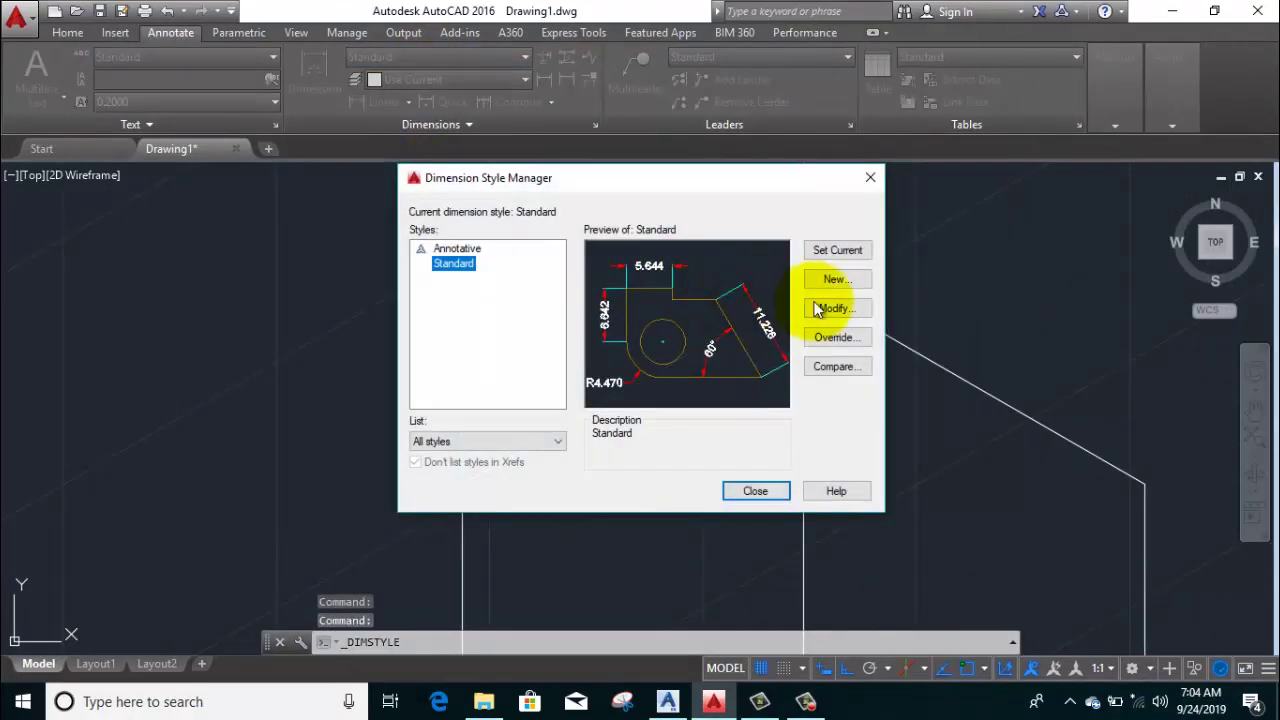
click(836, 308)
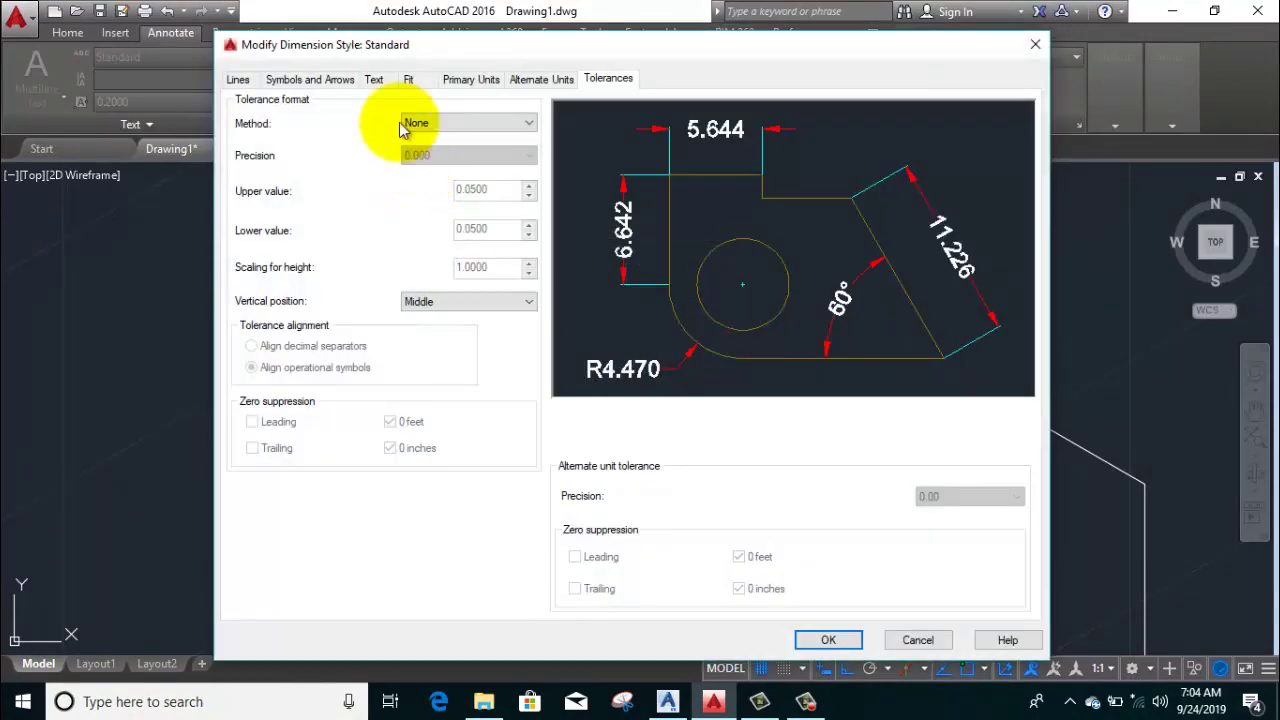
click(378, 80)
double_click(489, 213)
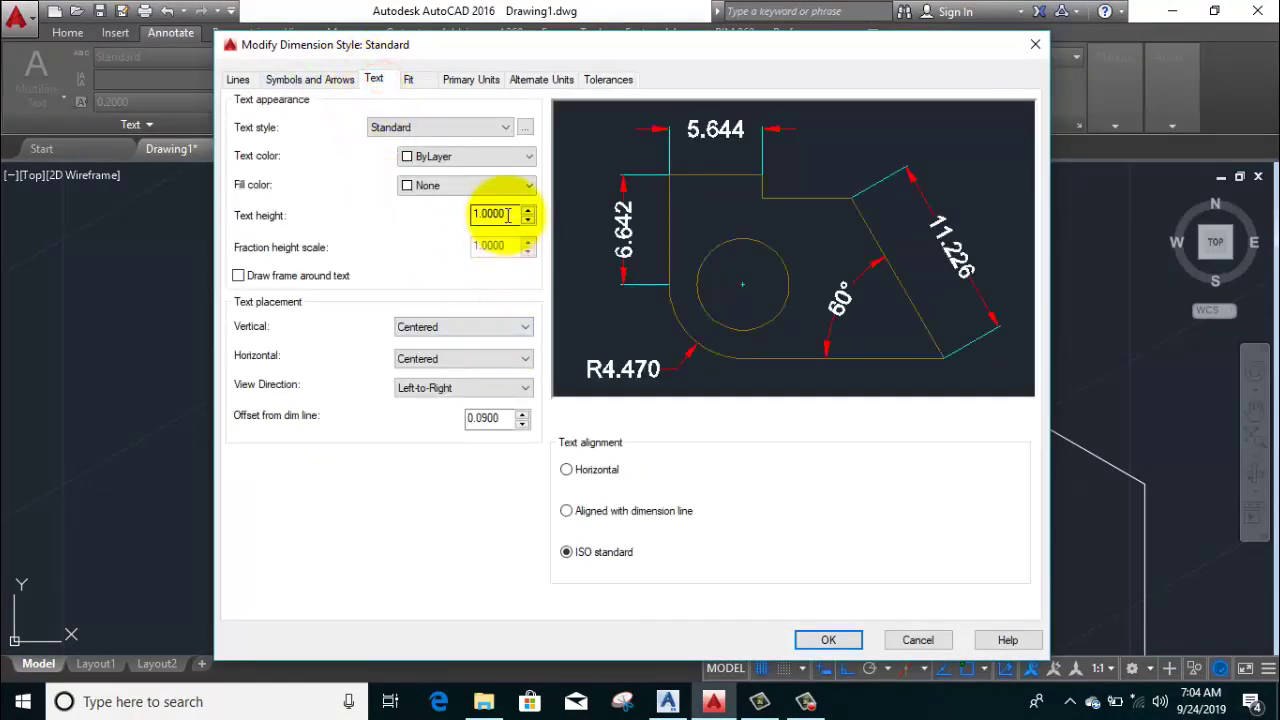
text(3)
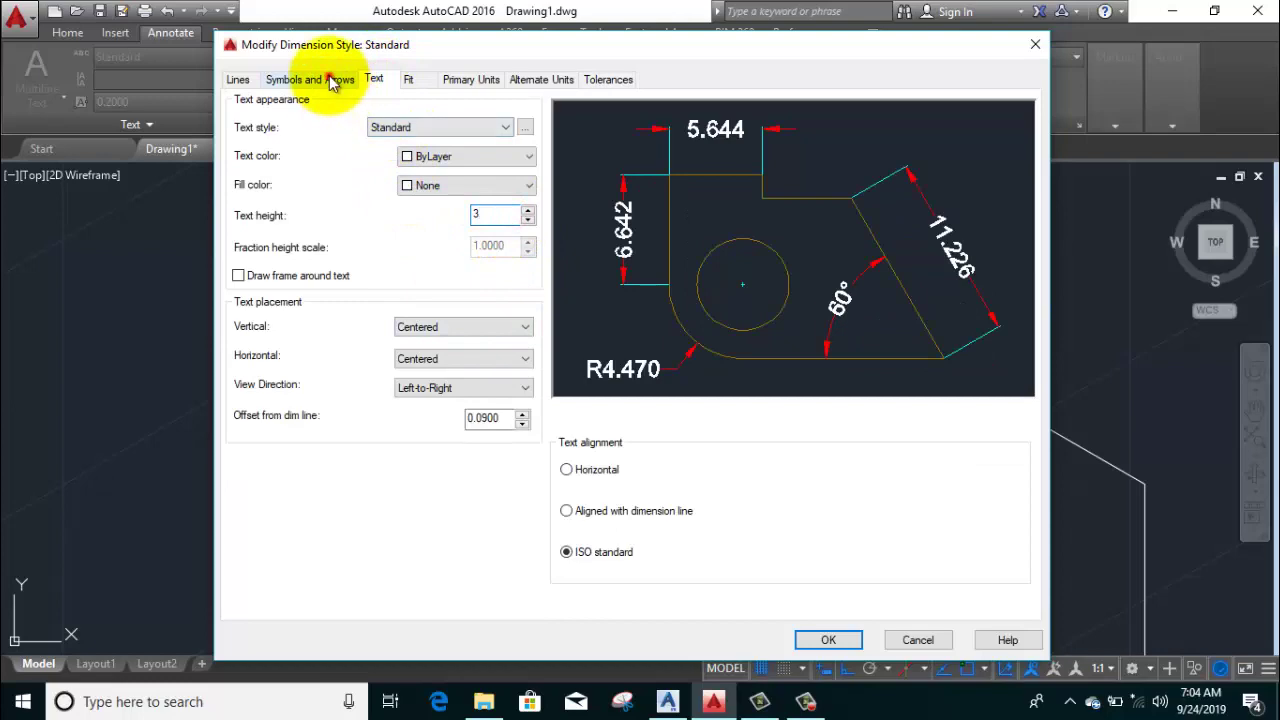
click(330, 79)
double_click(262, 267)
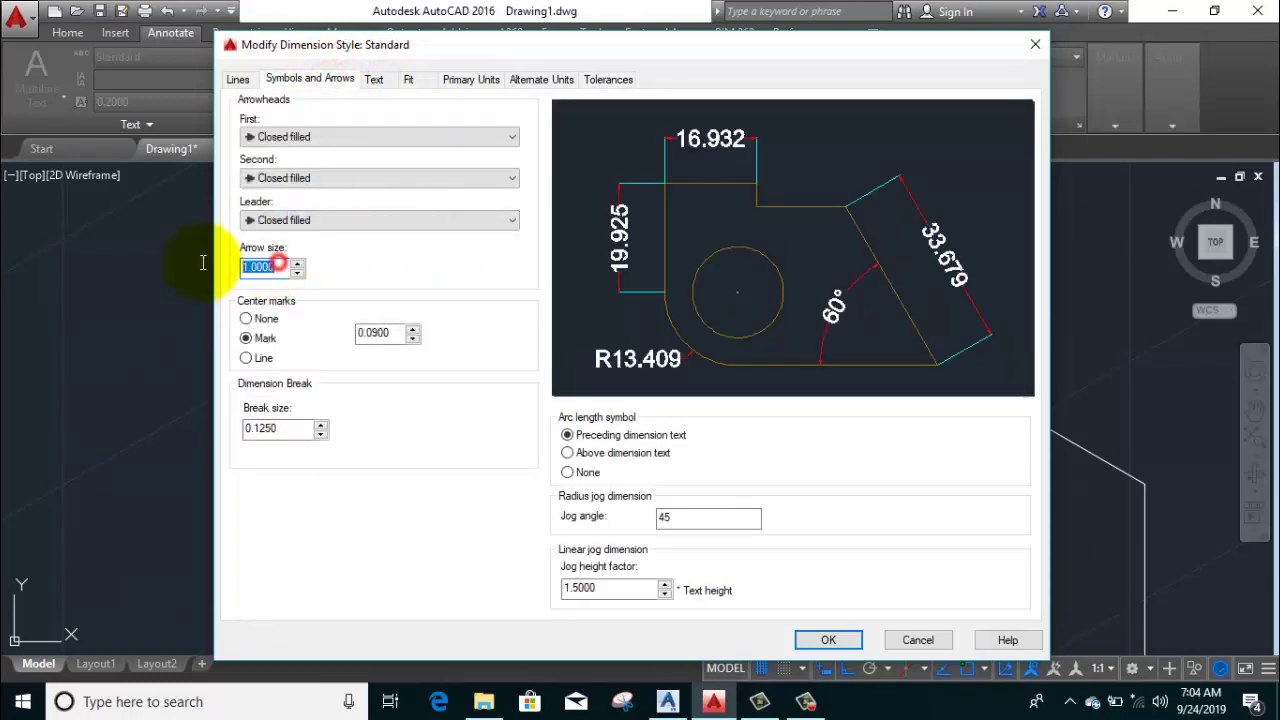
text(3)
click(806, 634)
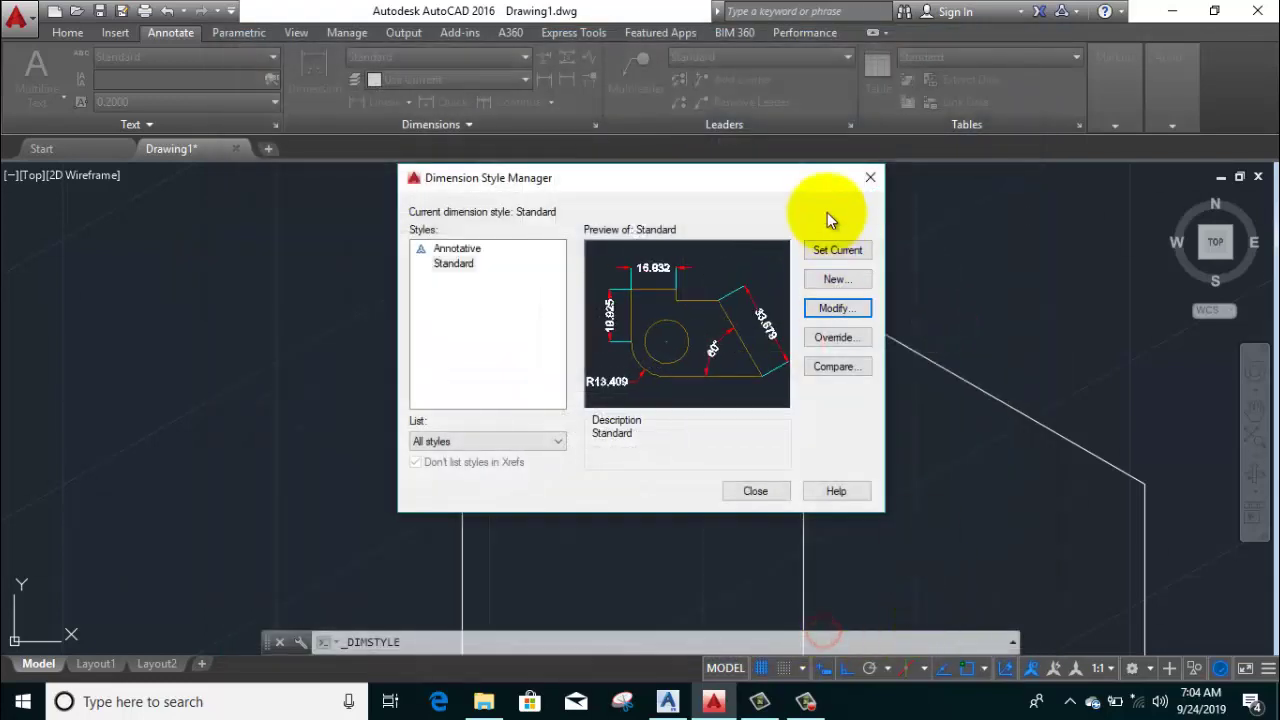
click(755, 490)
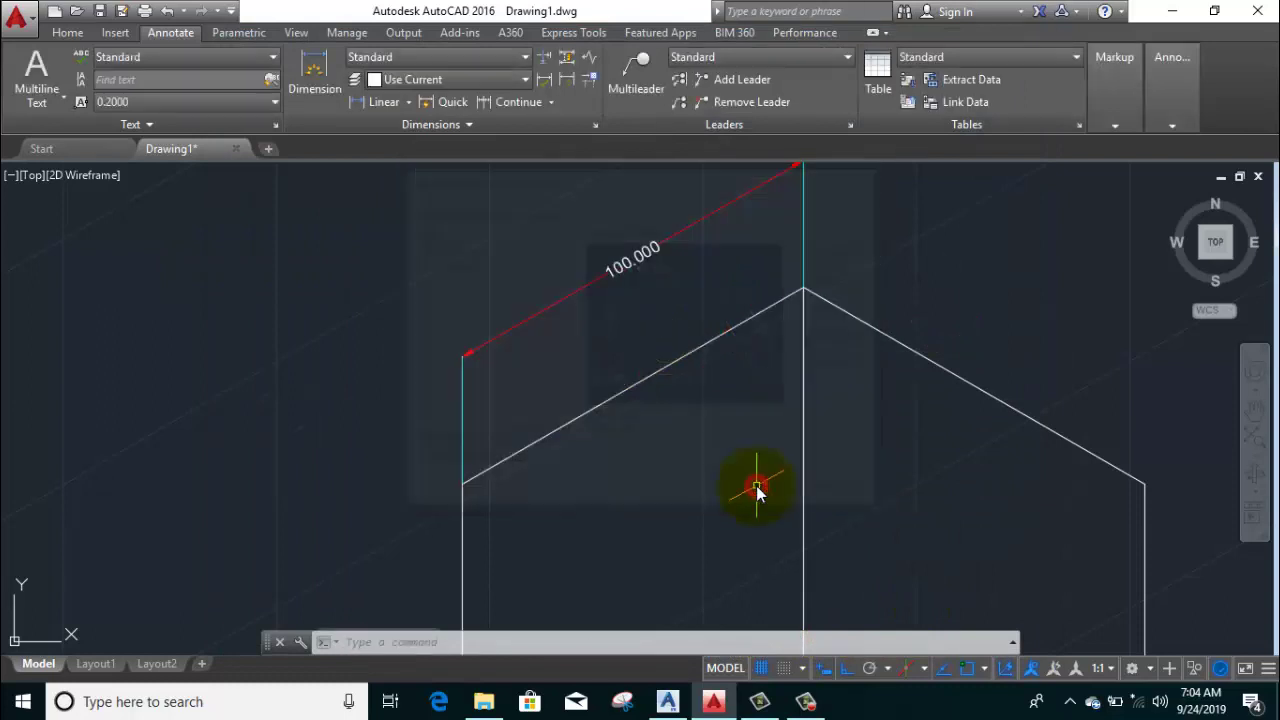
middle_drag(573, 351, 561, 368)
scroll(663, 290, up, 2)
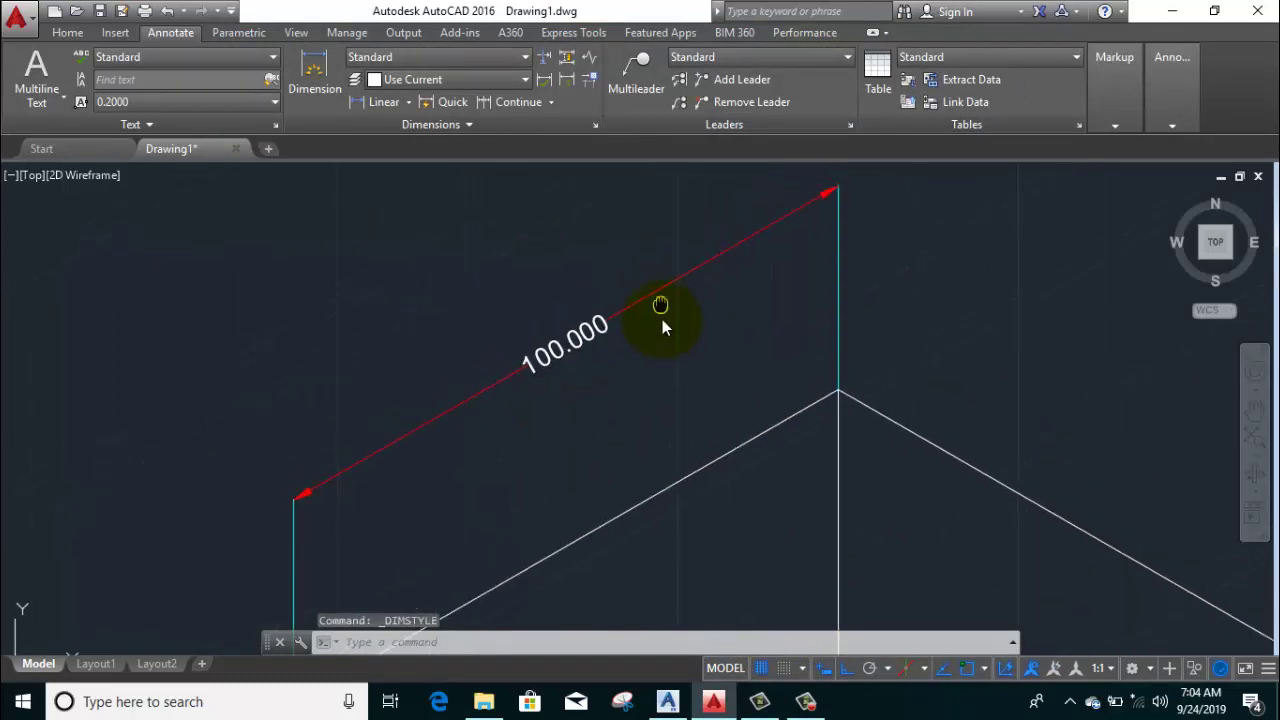
scroll(843, 215, down, 5)
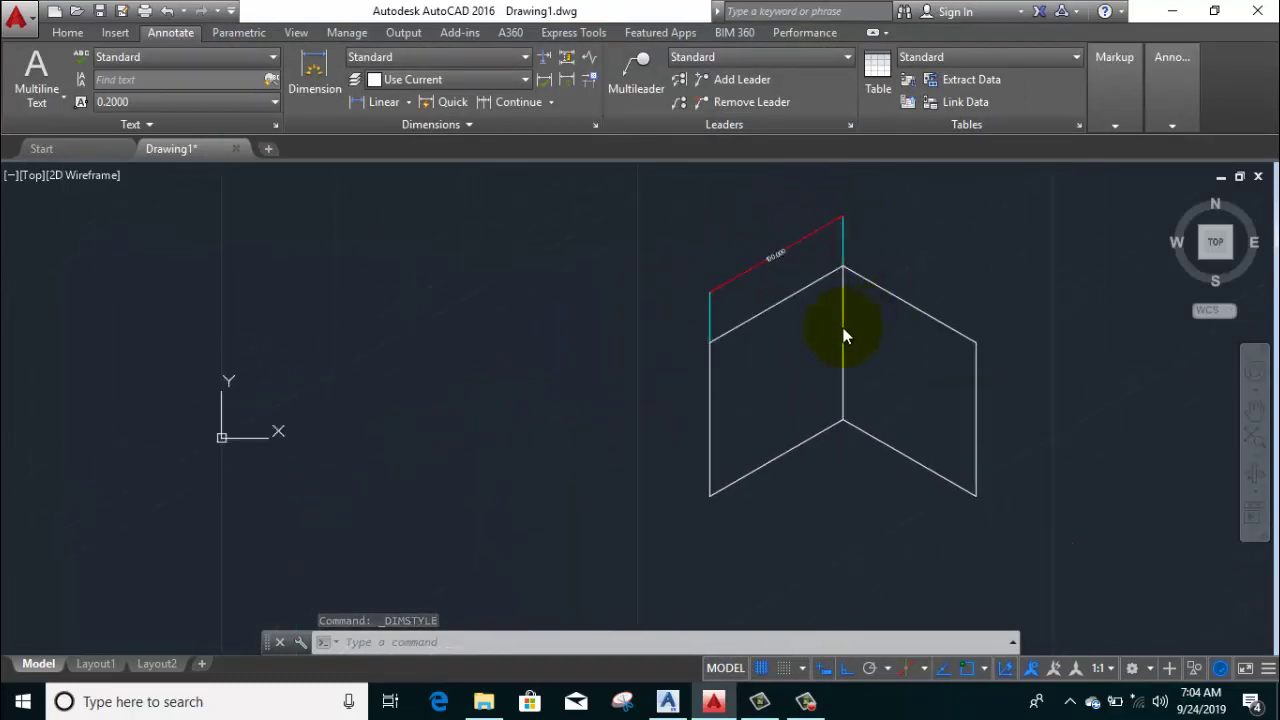
middle_drag(843, 334, 423, 266)
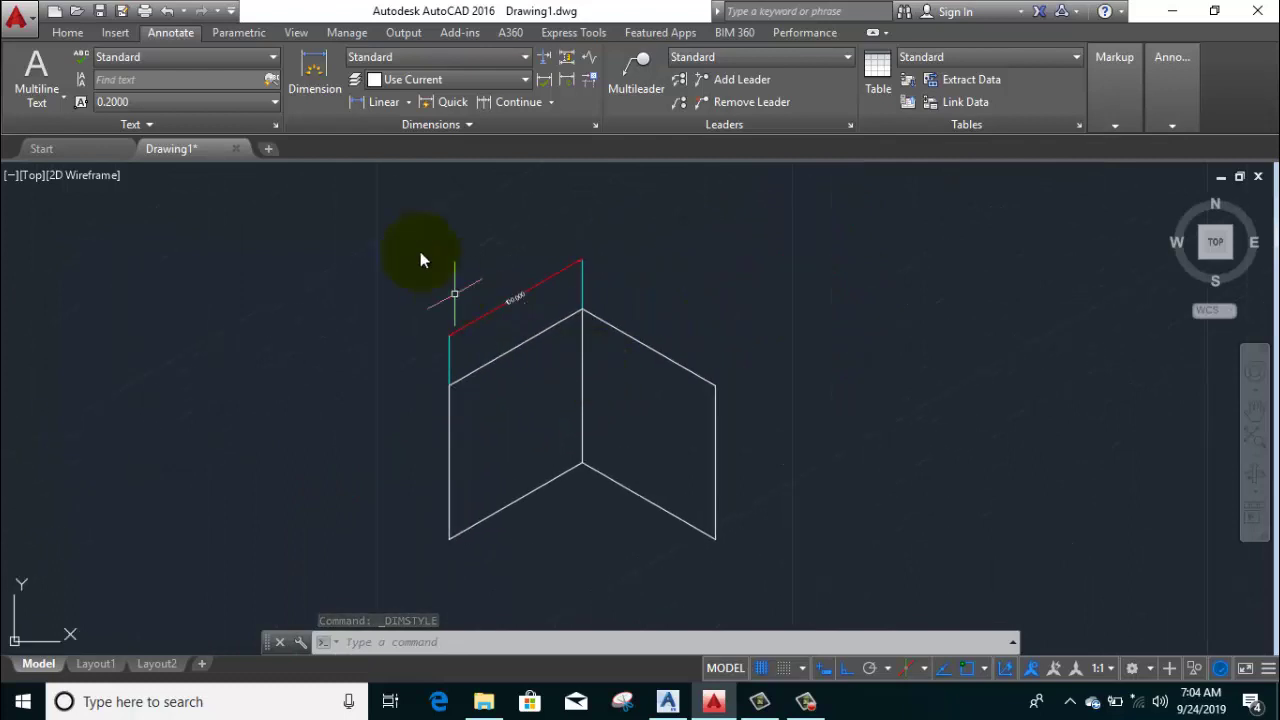
Place an aligned dimension from the top corner to the right corner vertex
click(408, 103)
click(405, 166)
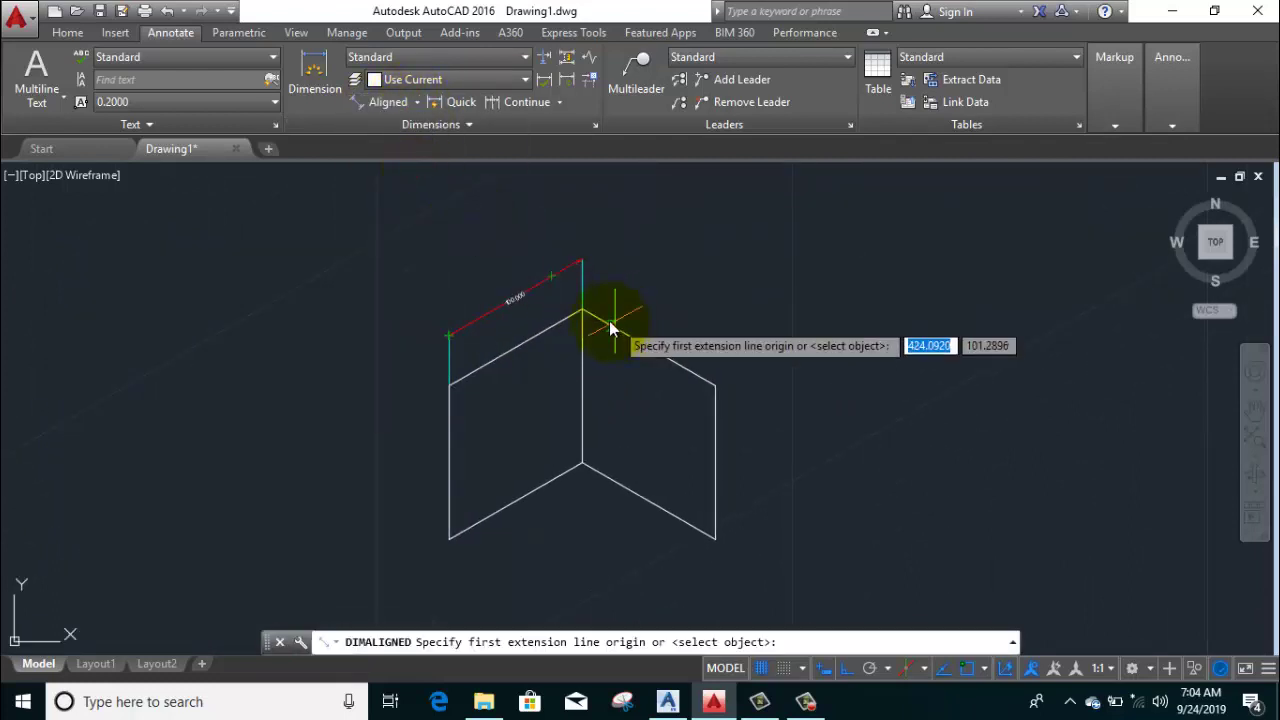
click(582, 311)
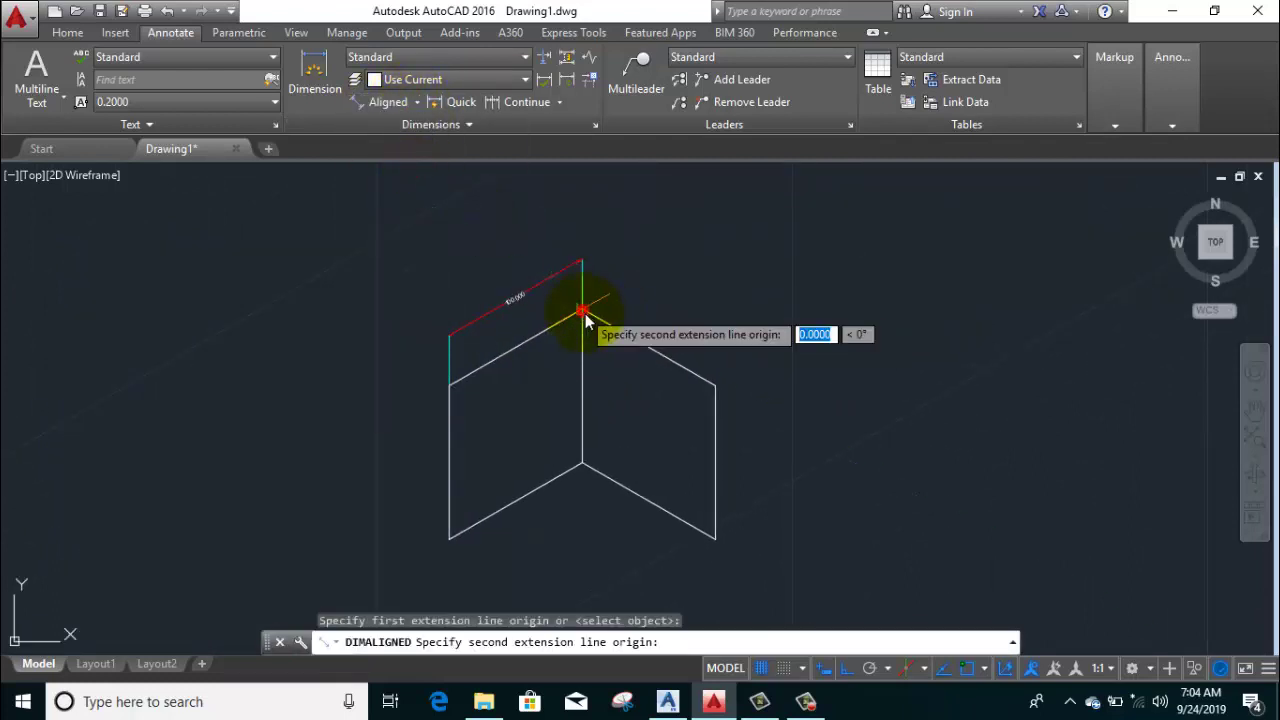
click(716, 383)
click(667, 295)
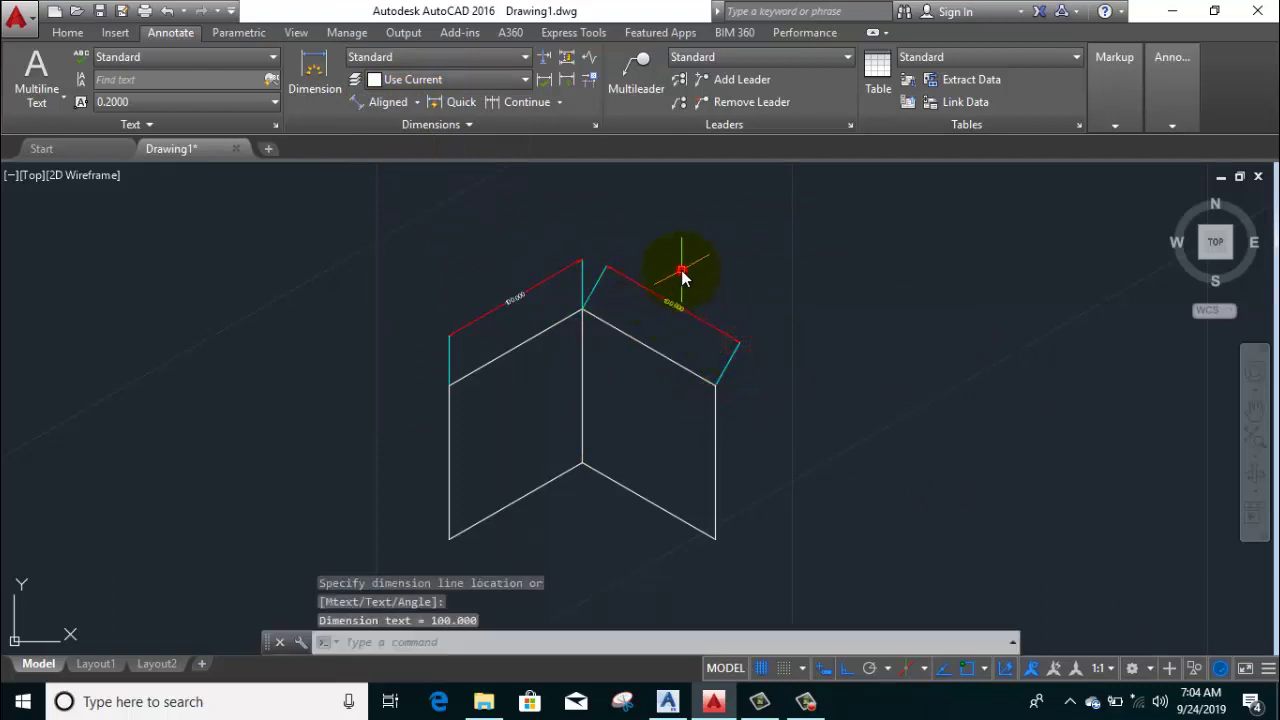
Oblique the new right-hand dimension so its extension lines are vertical
click(682, 277)
click(639, 305)
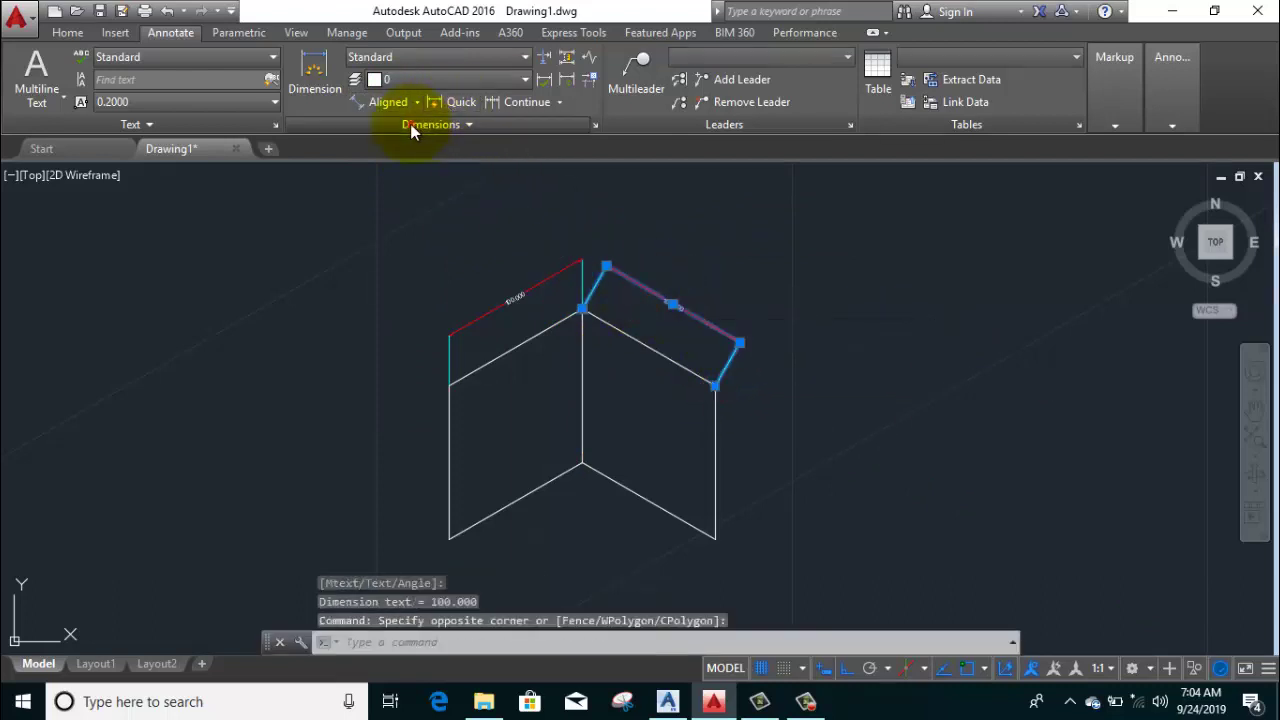
click(410, 124)
click(351, 147)
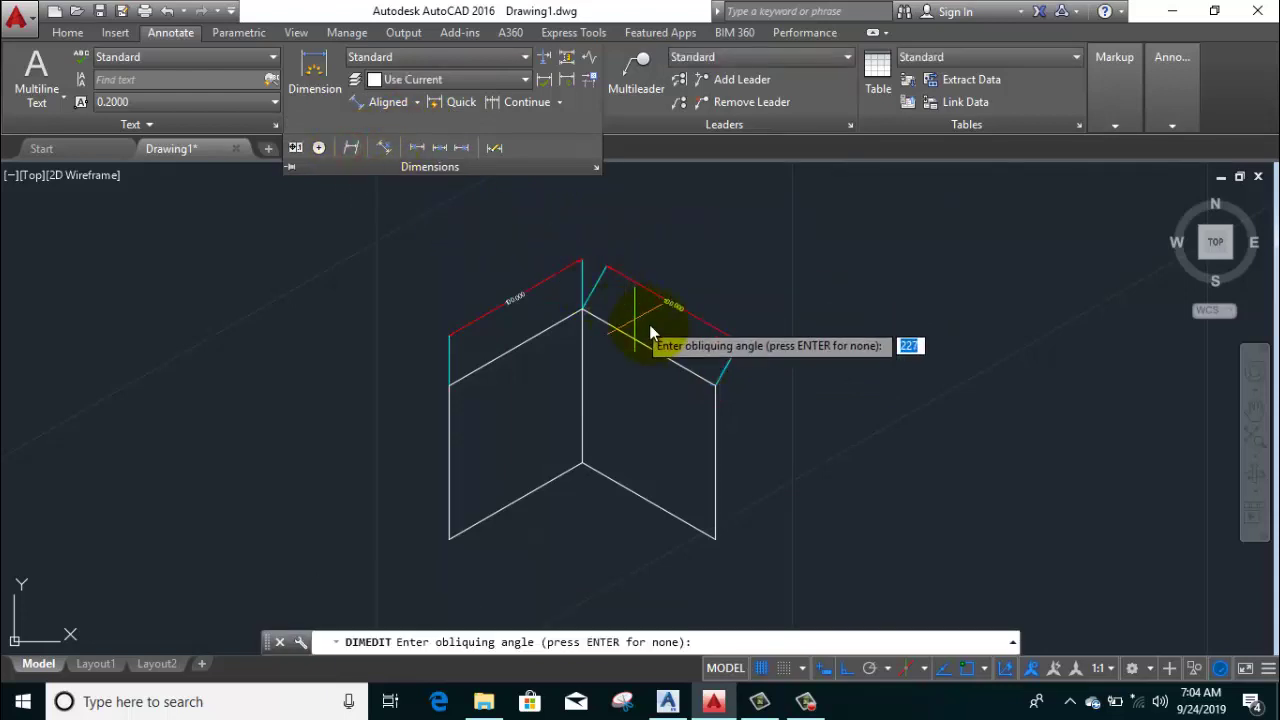
click(659, 323)
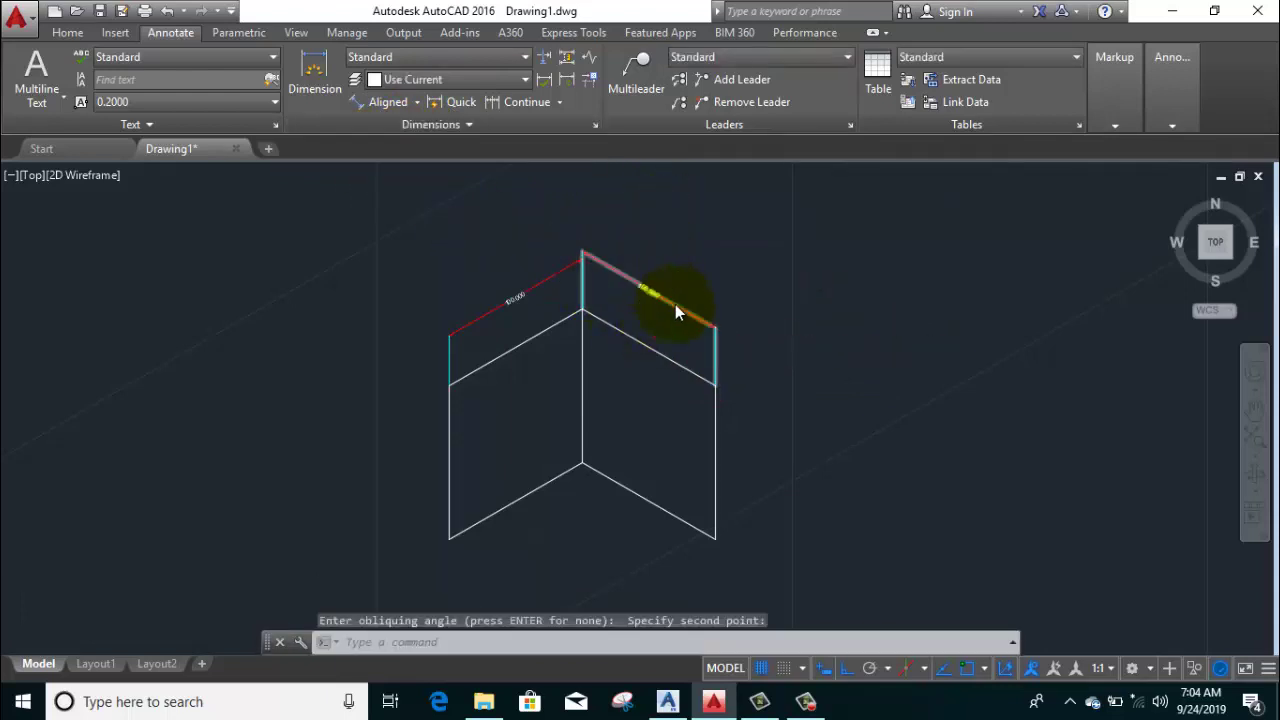
scroll(675, 304, up, 4)
scroll(675, 305, down, 4)
scroll(670, 330, down, 2)
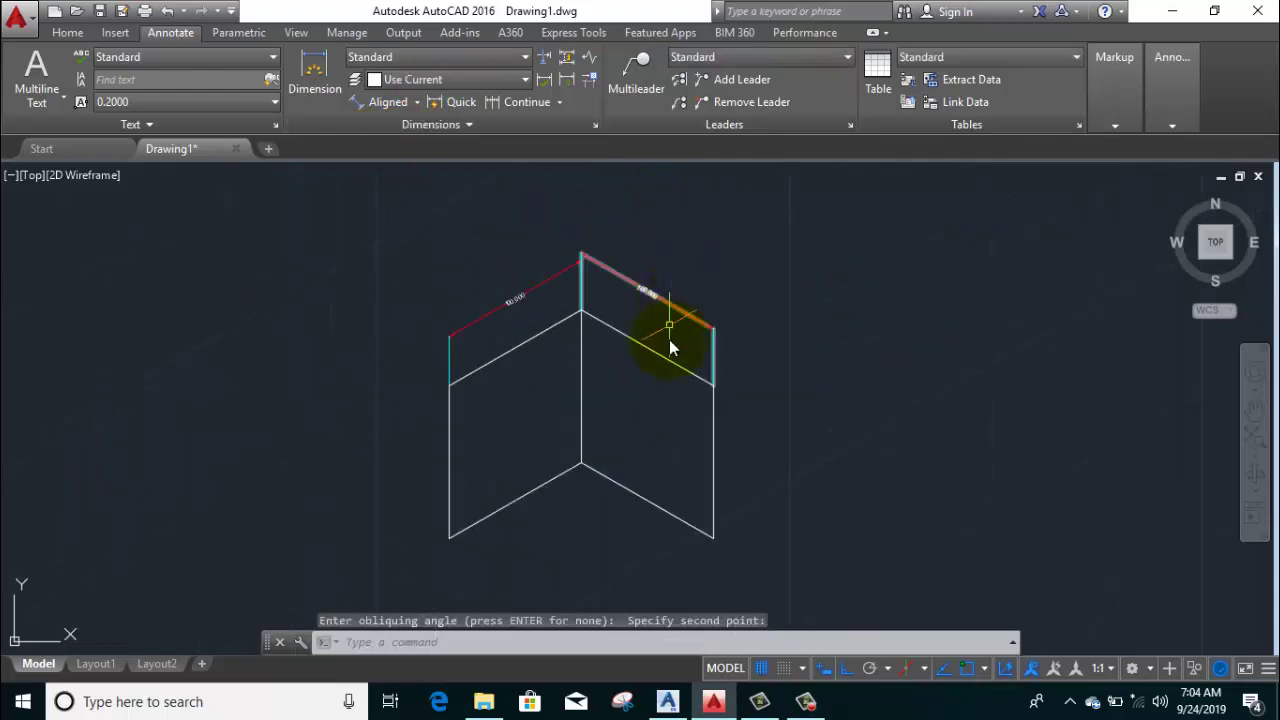
key(Escape)
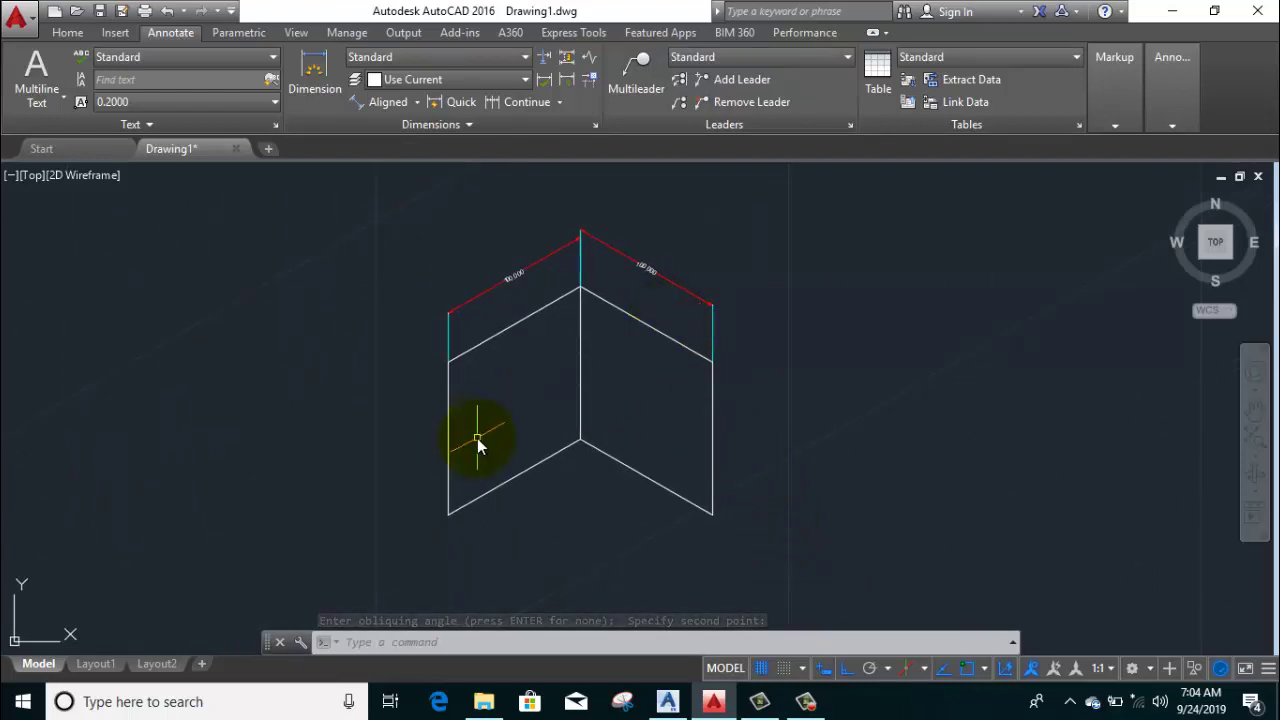
Return to the Home ribbon tab's drawing and modify tools
click(67, 33)
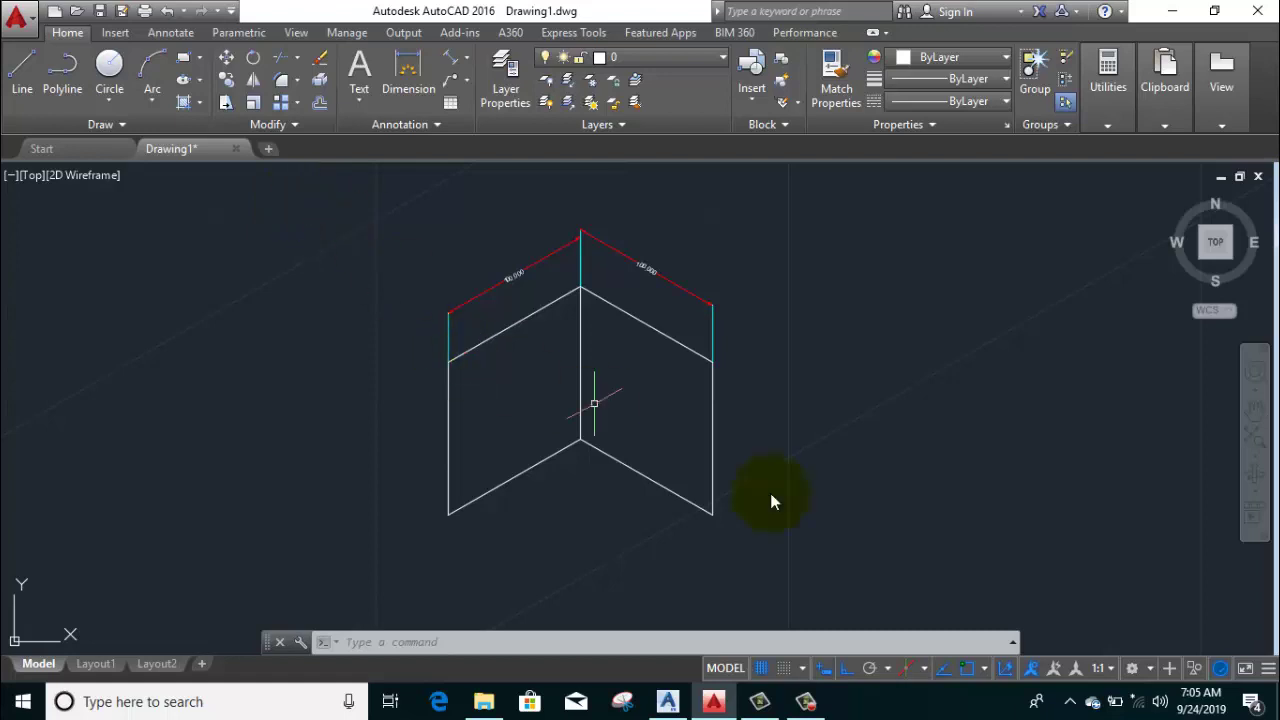
click(814, 703)
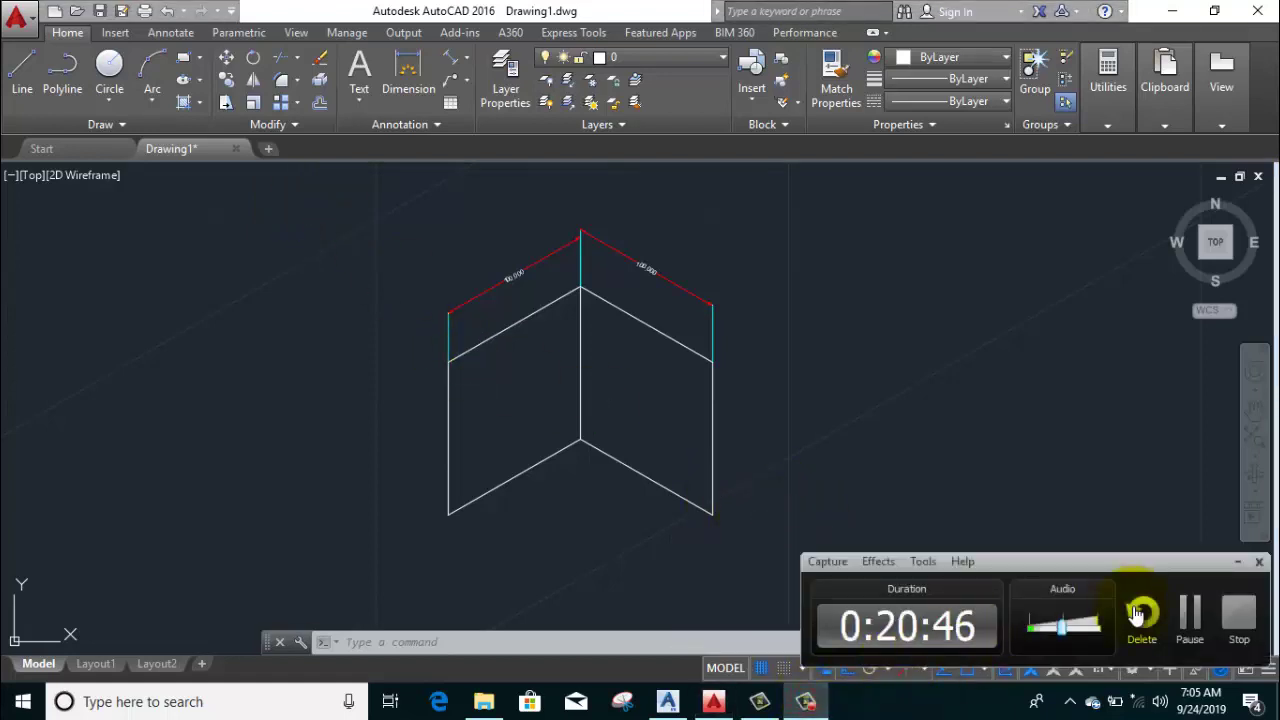